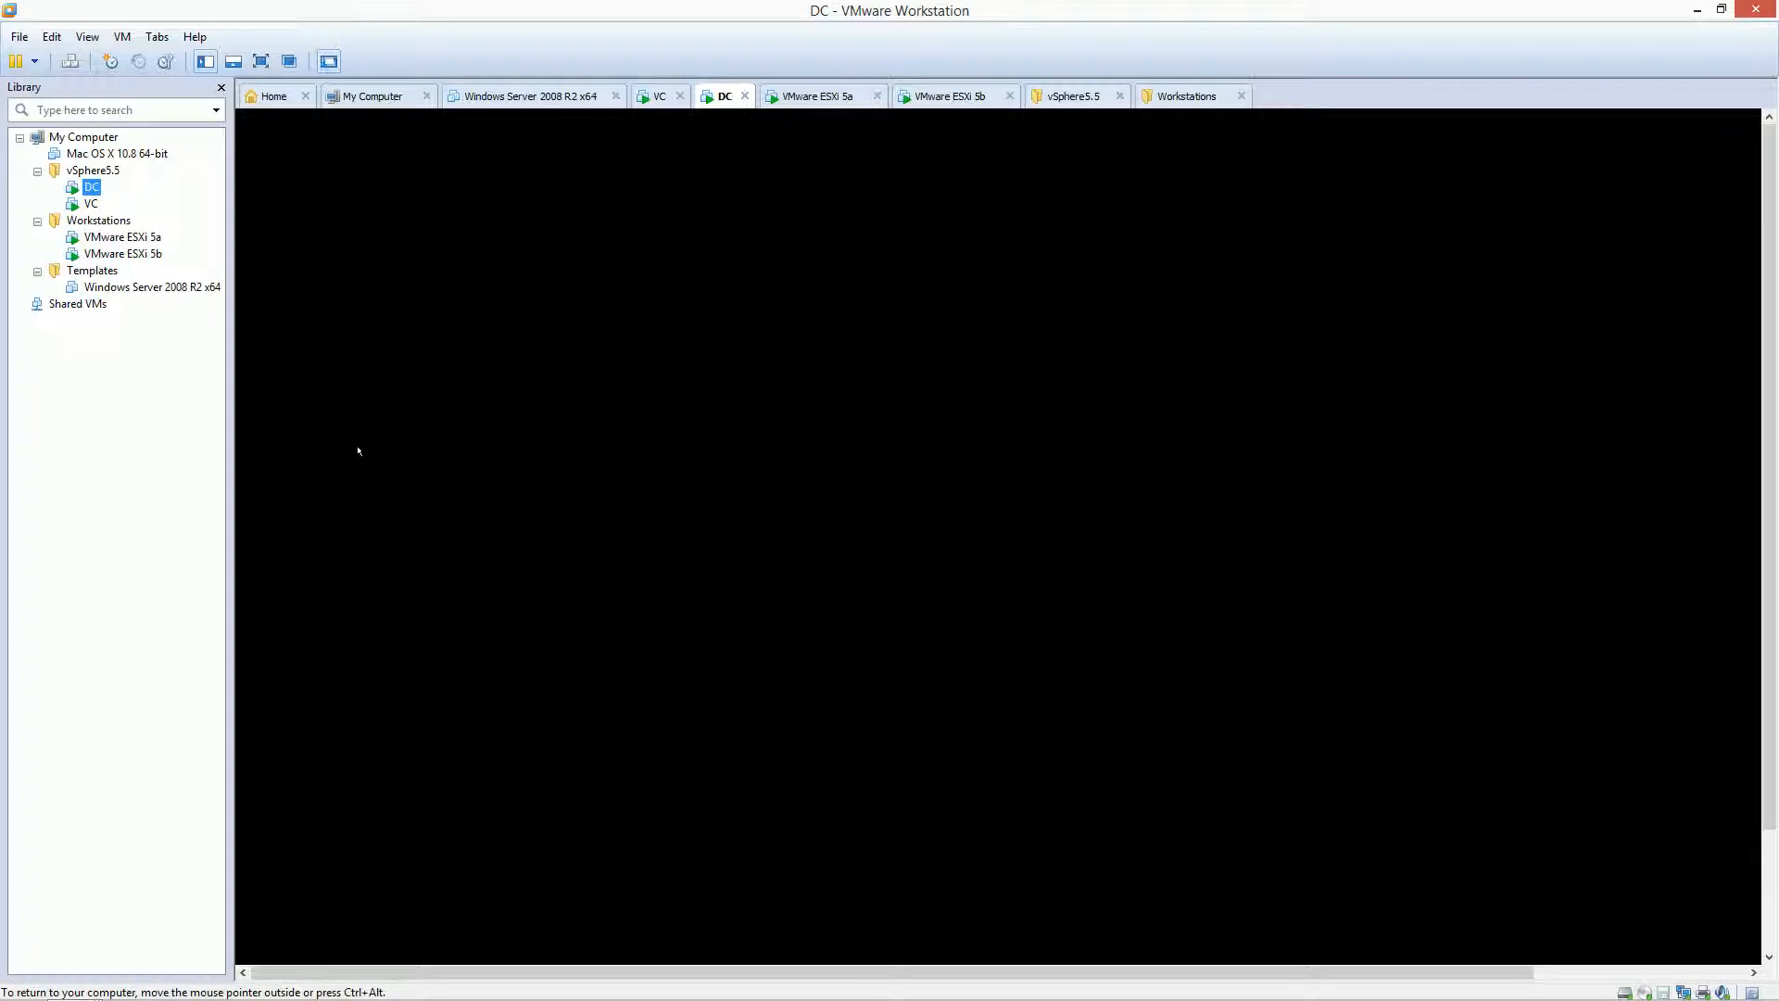
Step: Open Active Directory Users and Computers and start a new user named vuser with logon name vuser
{"action": "left_click", "coordinate": [241, 497]}
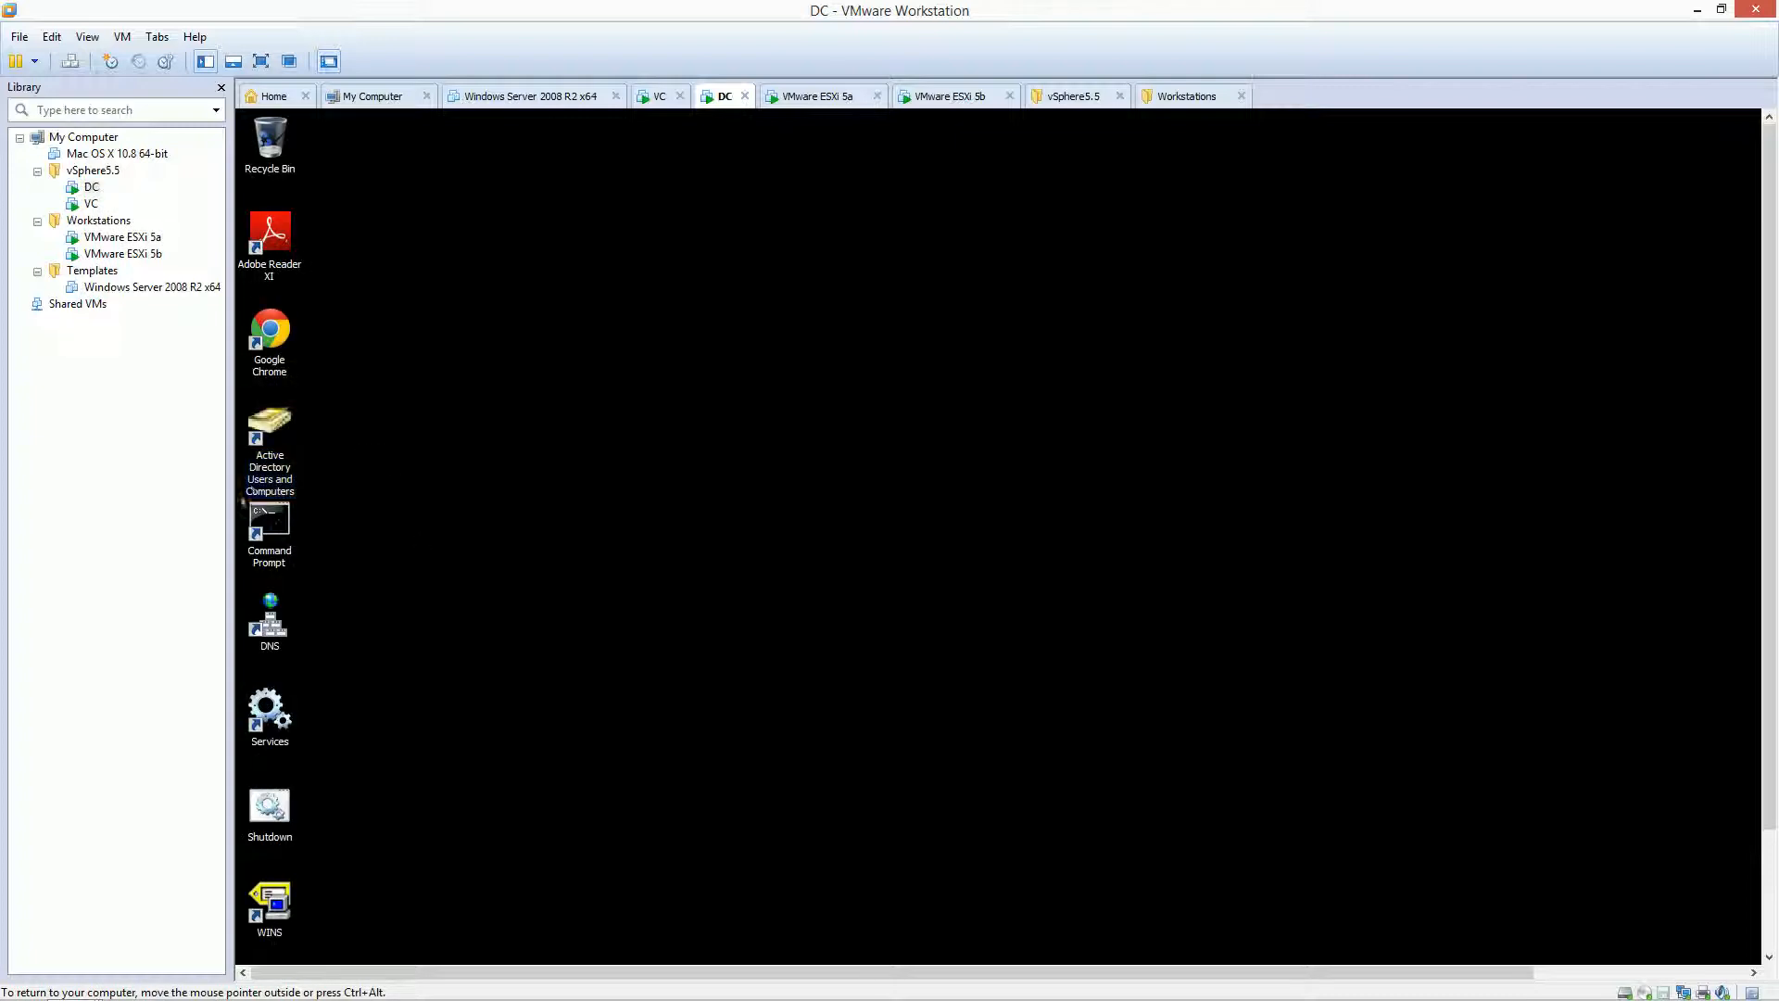
{"action": "left_click", "coordinate": [270, 456]}
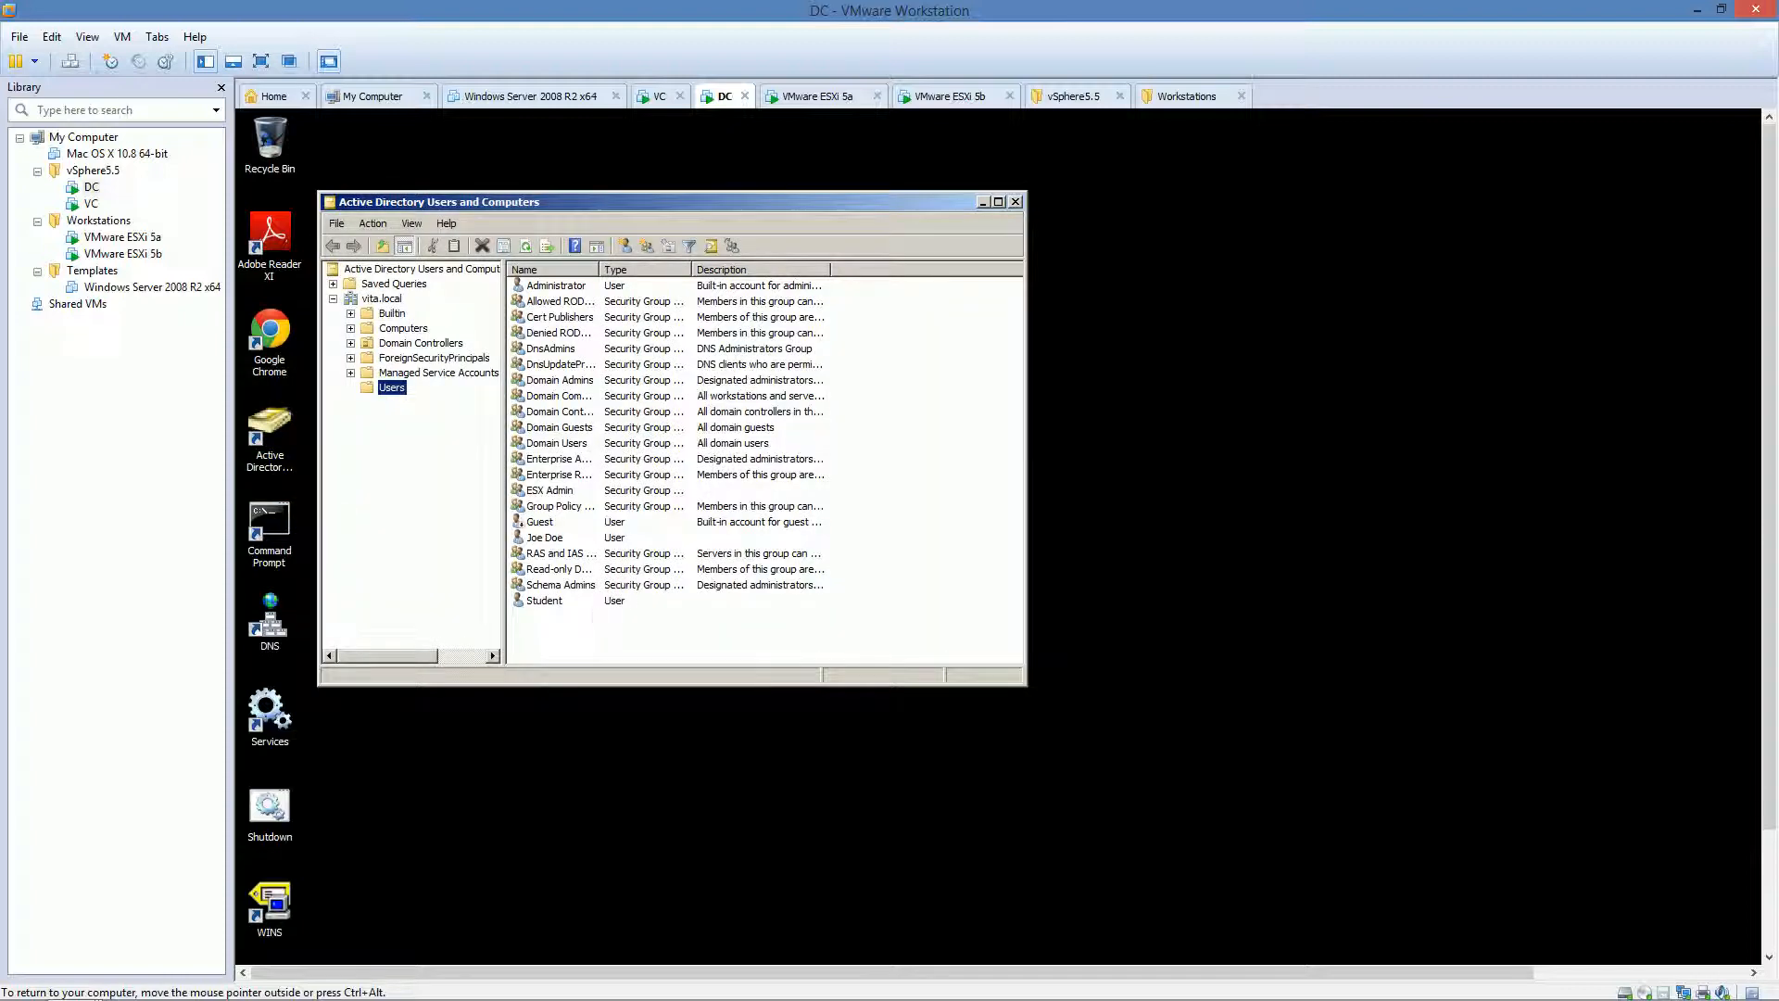
{"action": "left_click", "coordinate": [581, 246]}
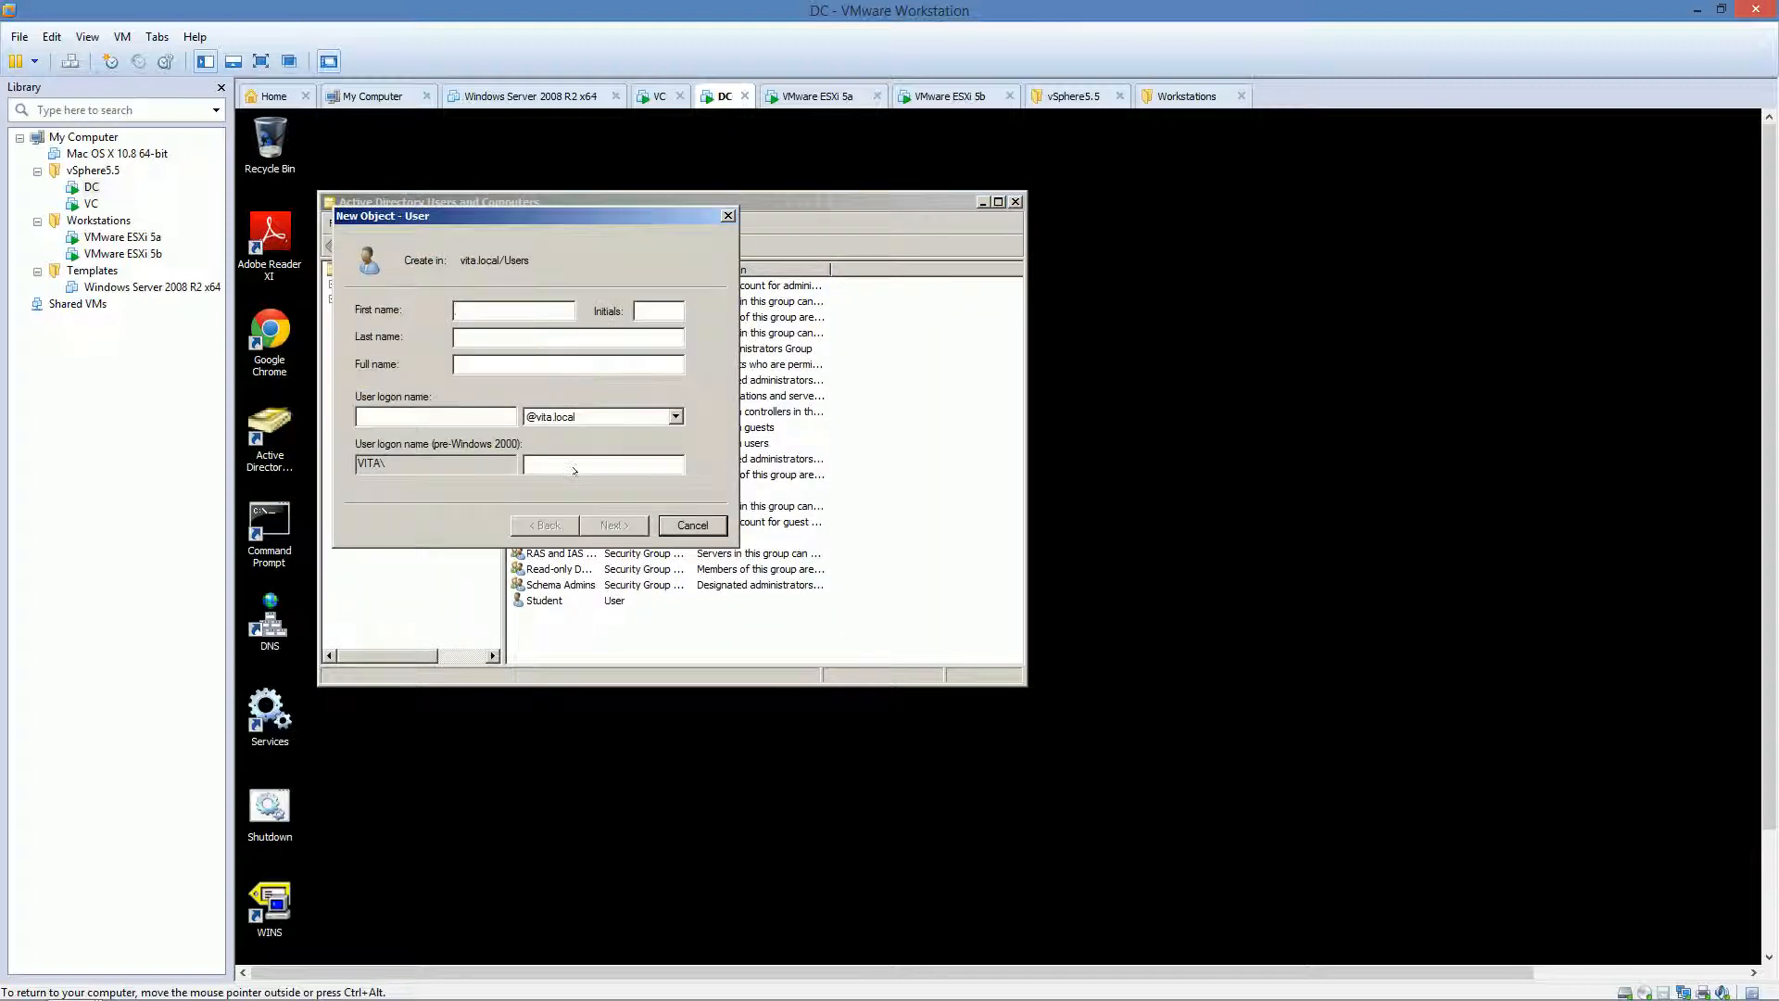
{"action": "type", "text": "vuser"}
{"action": "key", "text": "Tab"}
{"action": "key", "text": "Tab"}
{"action": "key", "text": "Tab"}
{"action": "key", "text": "Tab"}
{"action": "type", "text": "vu"}
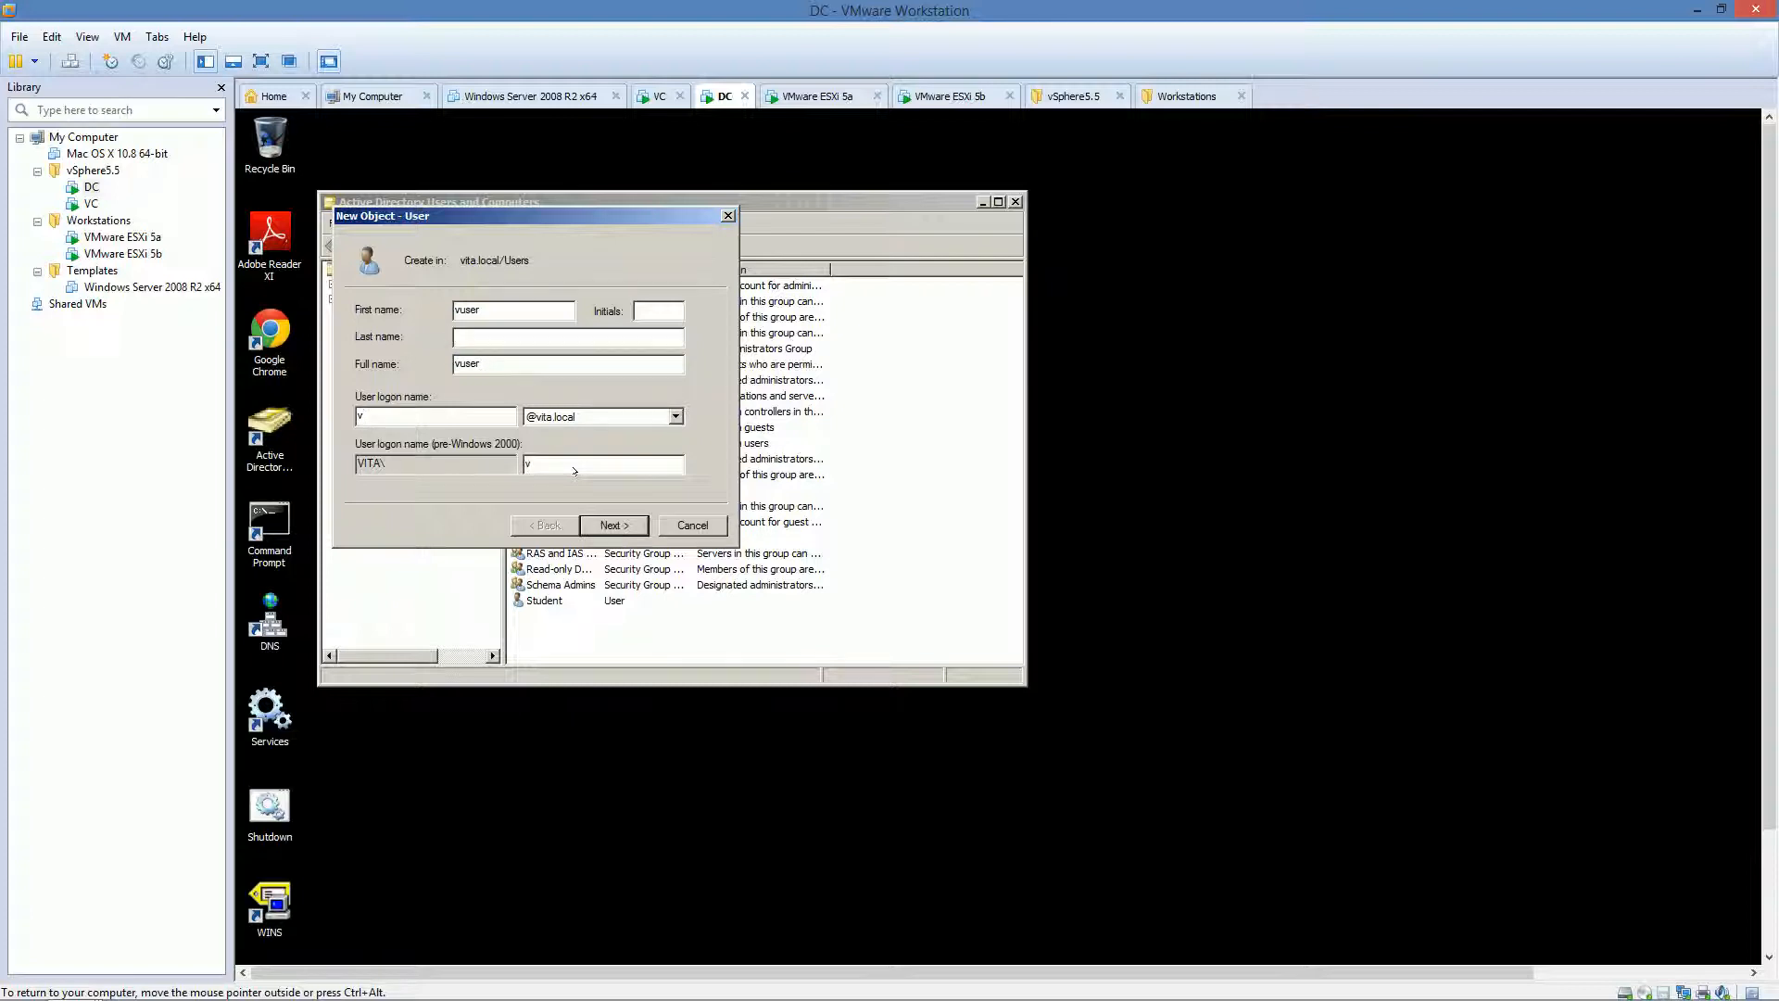
{"action": "type", "text": "s"}
{"action": "key", "text": "BackSpace"}
{"action": "type", "text": "user"}
{"action": "key", "text": "Tab"}
{"action": "key", "text": "Tab"}
Step: Set vuser's password so the user cannot change it and it never expires, then create the account
{"action": "left_click", "coordinate": [585, 525]}
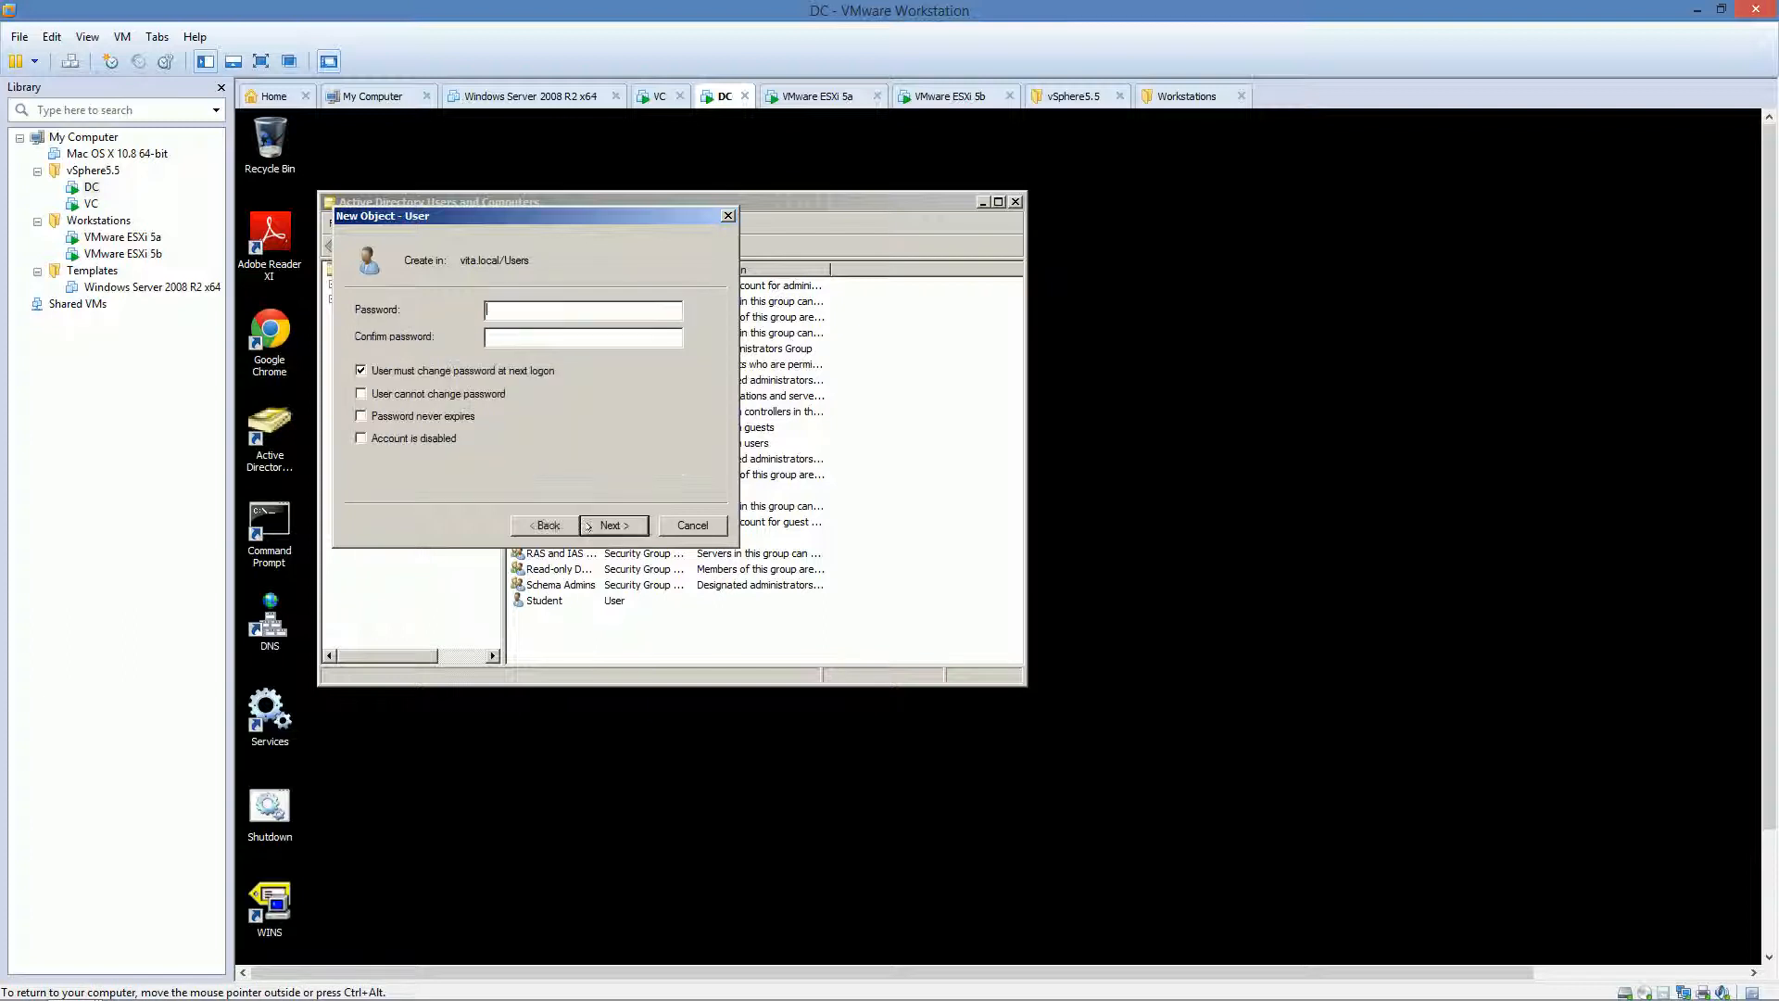
{"action": "type", "text": "••••••••"}
{"action": "key", "text": "Tab"}
{"action": "type", "text": "••••••••"}
{"action": "left_click", "coordinate": [455, 372]}
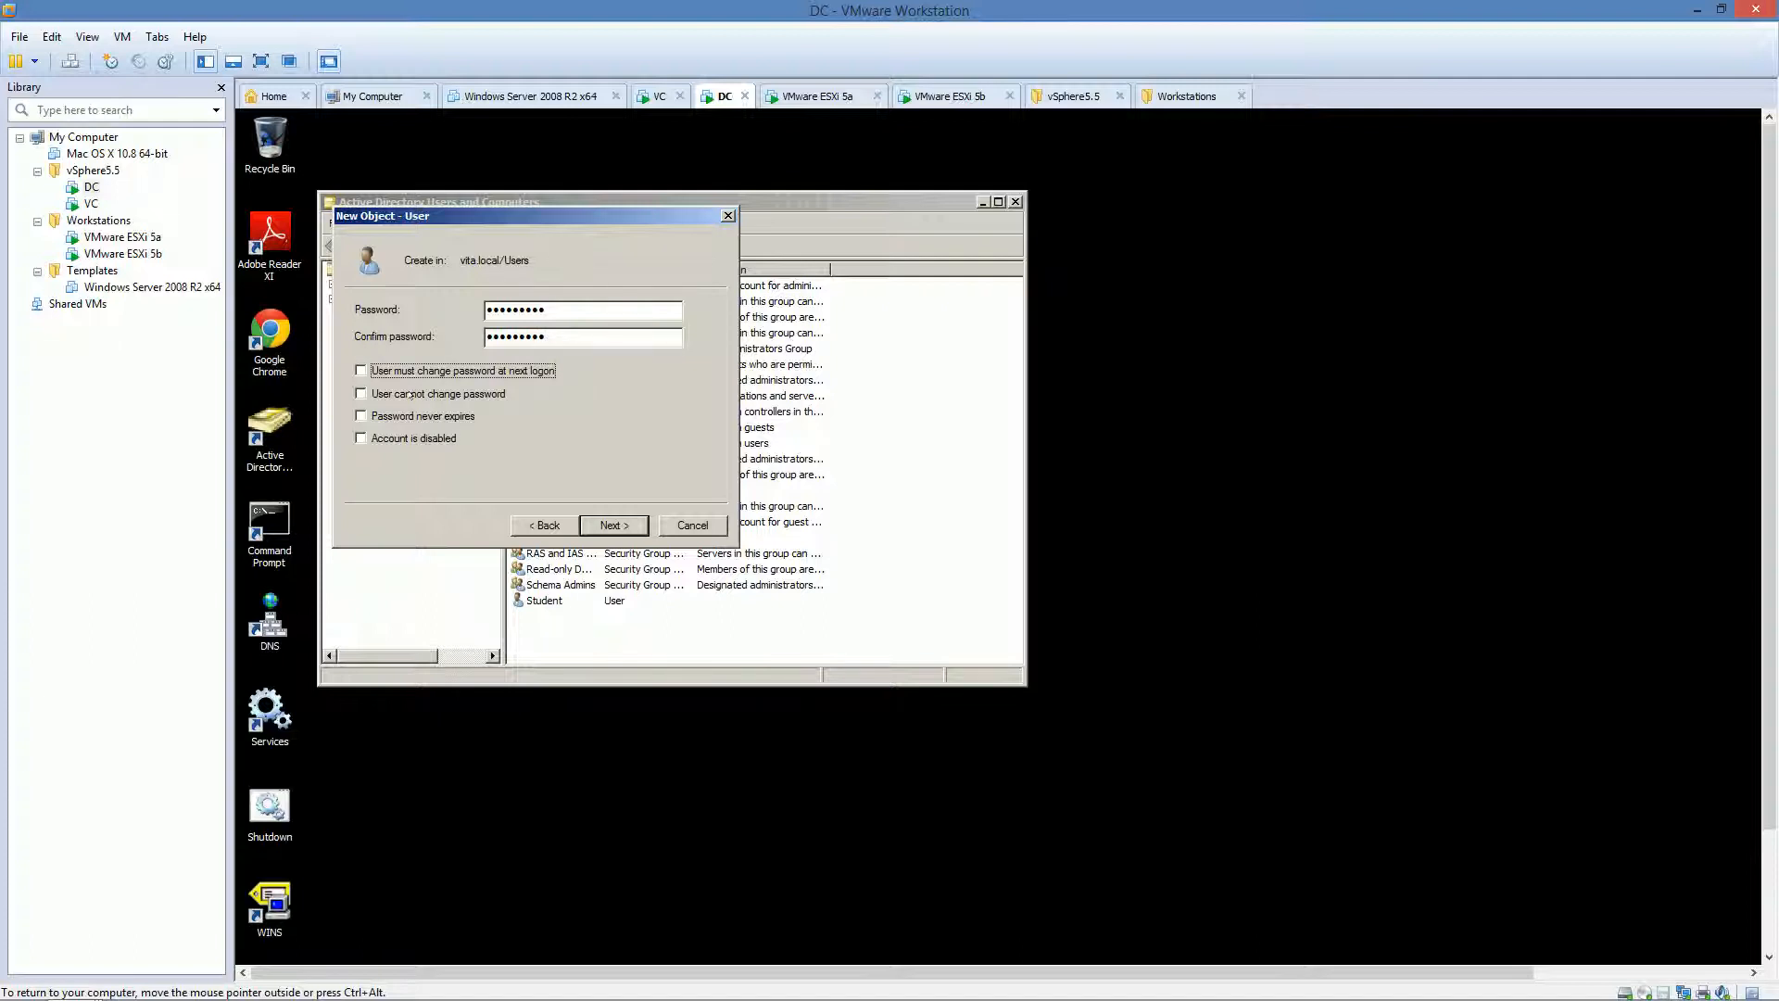
{"action": "left_click", "coordinate": [410, 397]}
{"action": "left_click", "coordinate": [417, 417]}
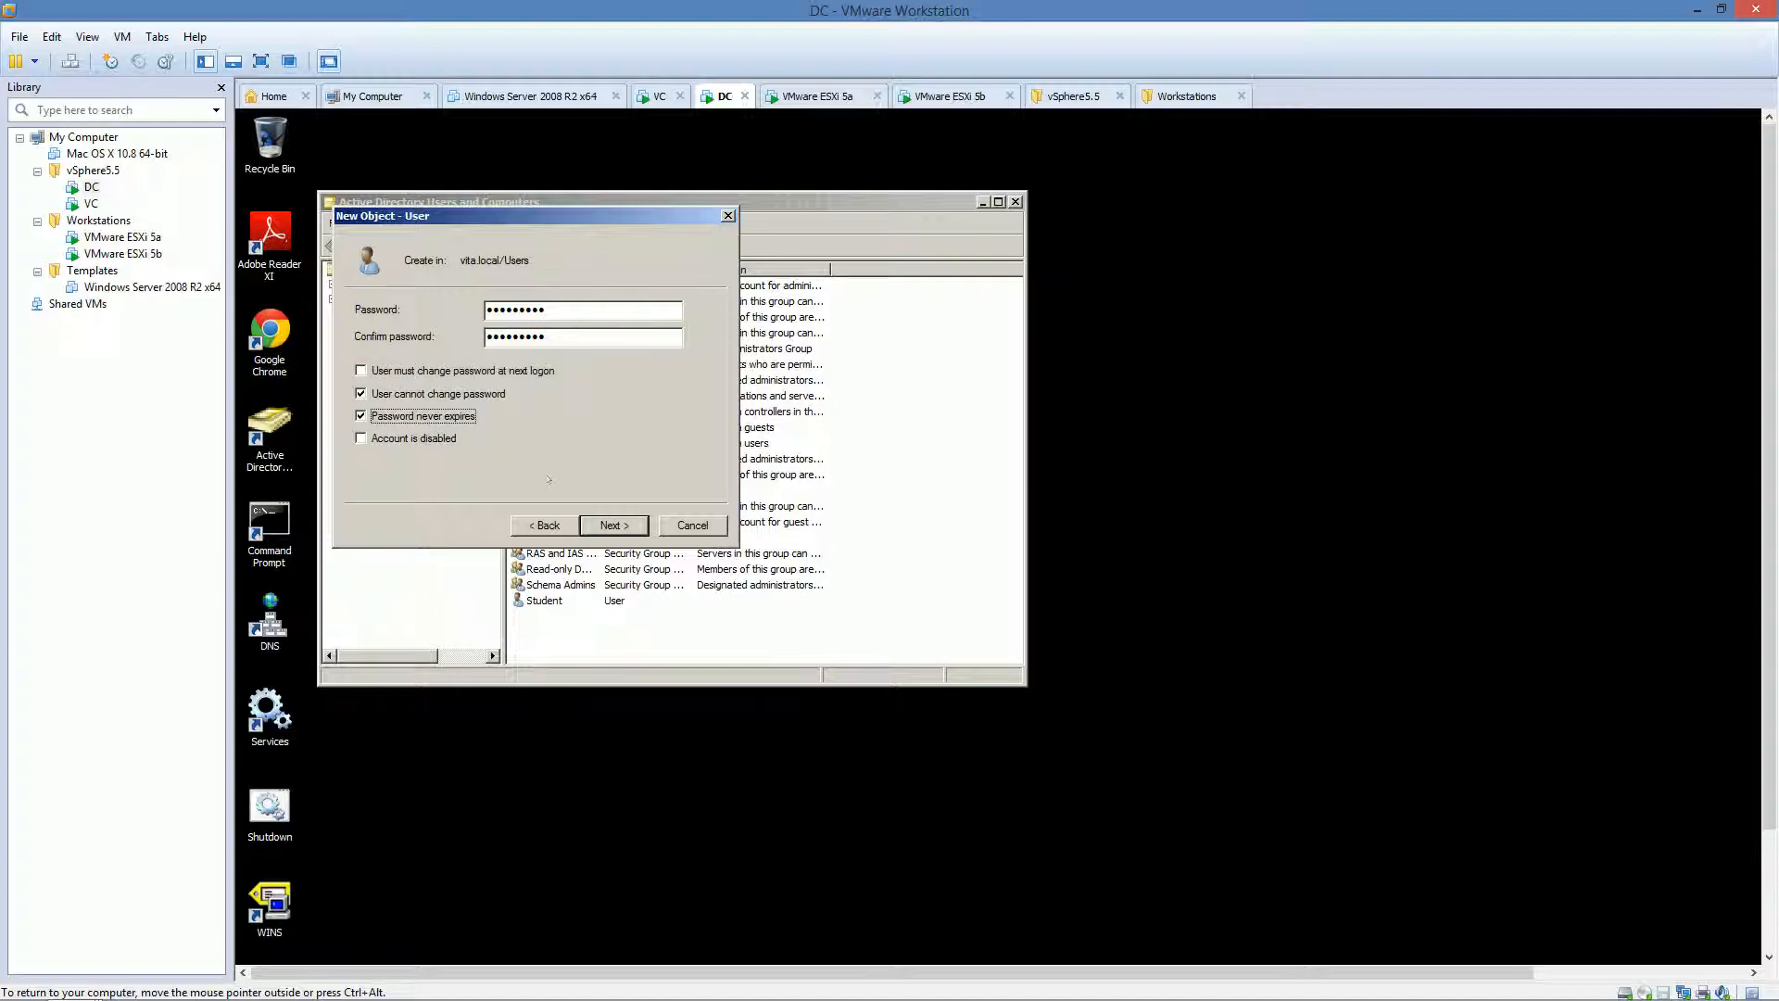
{"action": "left_click", "coordinate": [596, 521]}
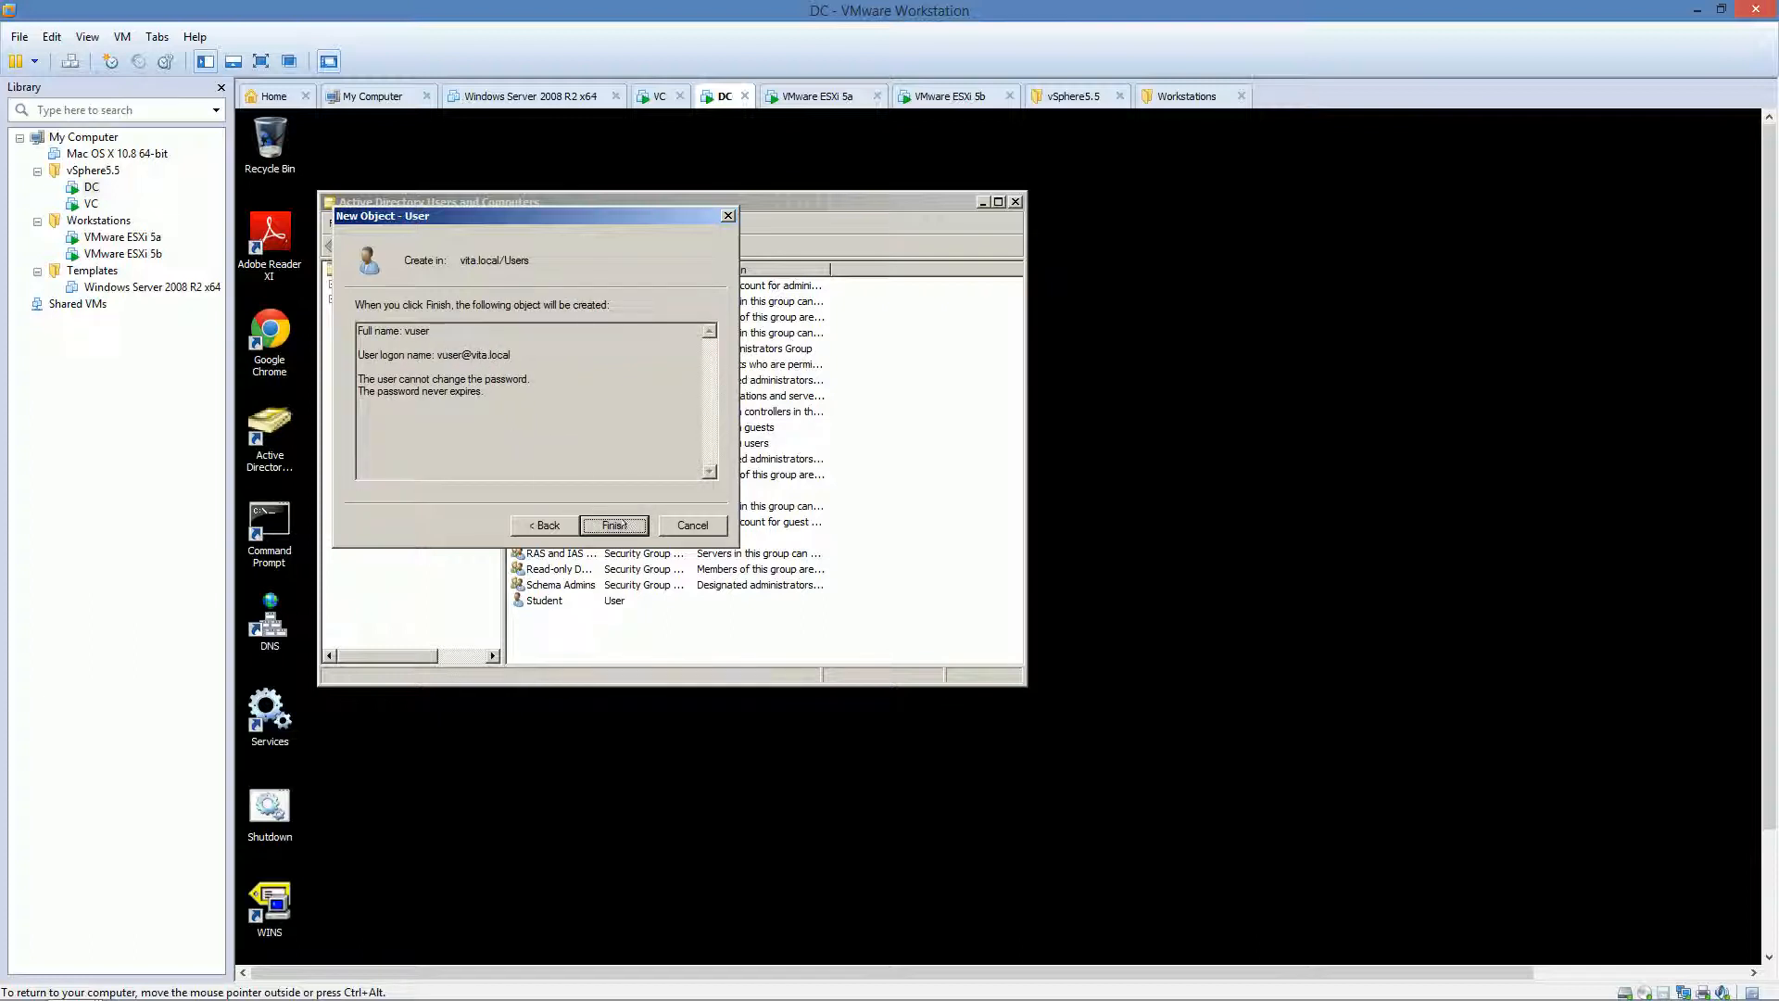
{"action": "left_click", "coordinate": [616, 525]}
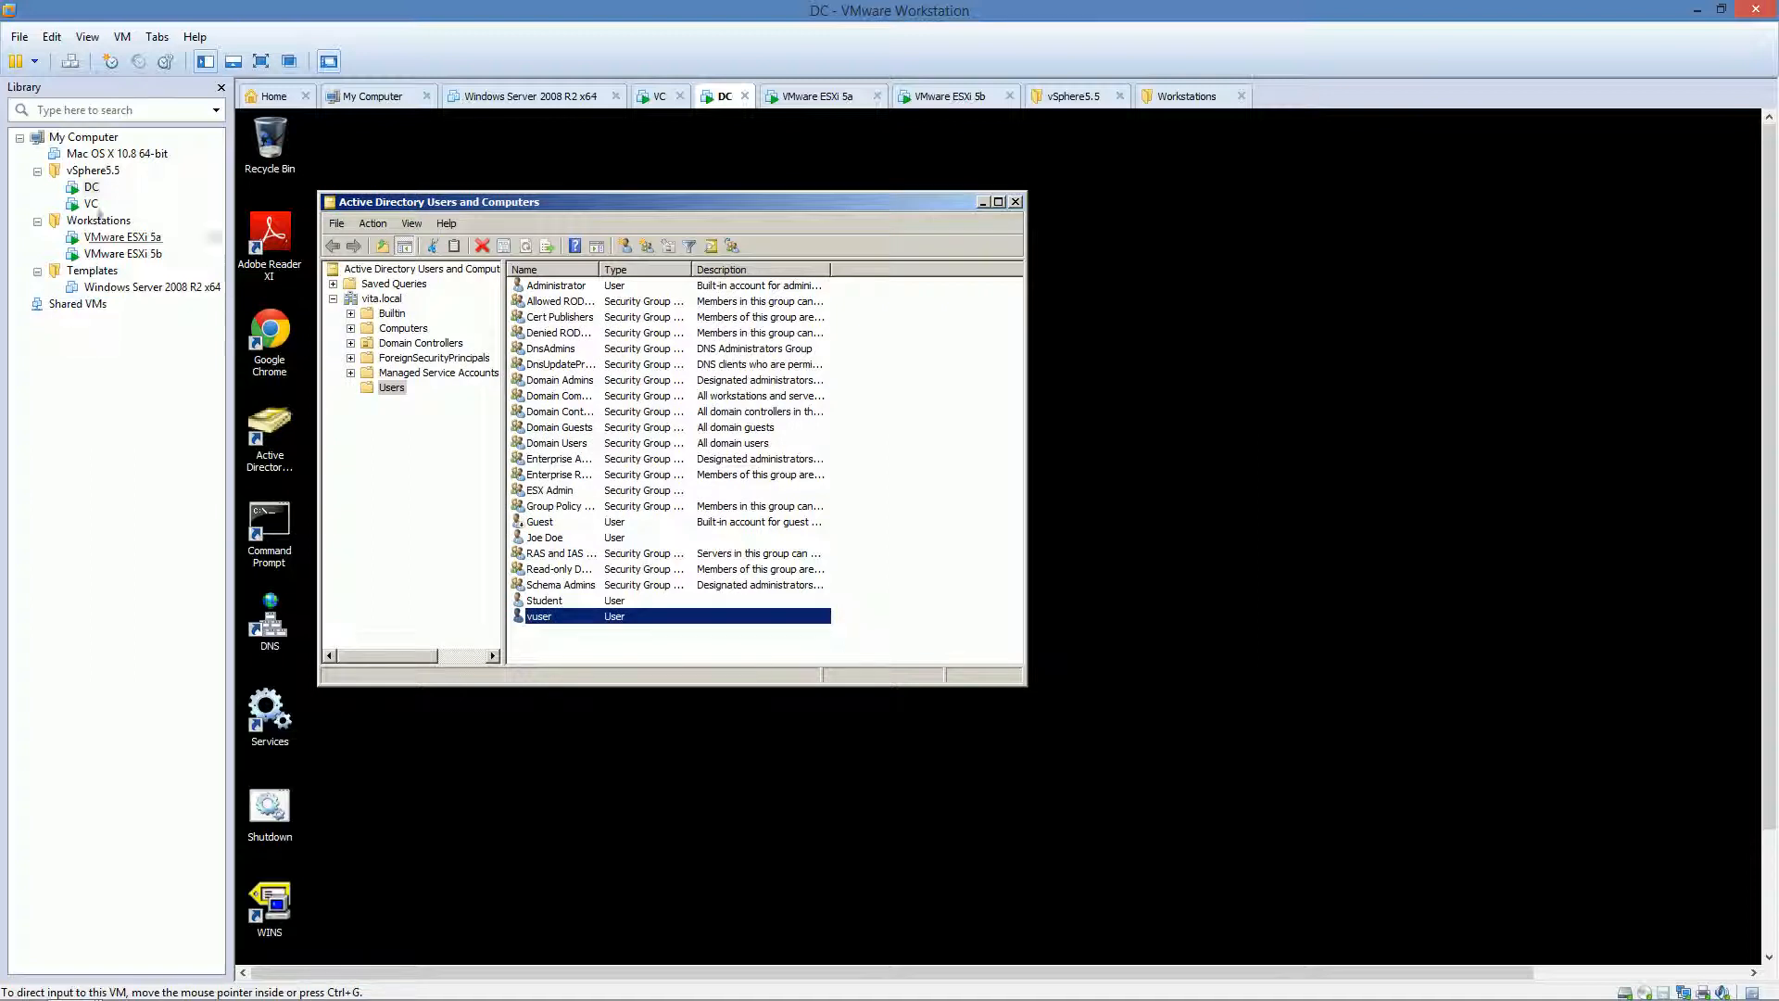
Step: Show the VC machine full screen, briefly open and close StarWind, then log vSphere Client into VC.vita.local
{"action": "left_click", "coordinate": [92, 203]}
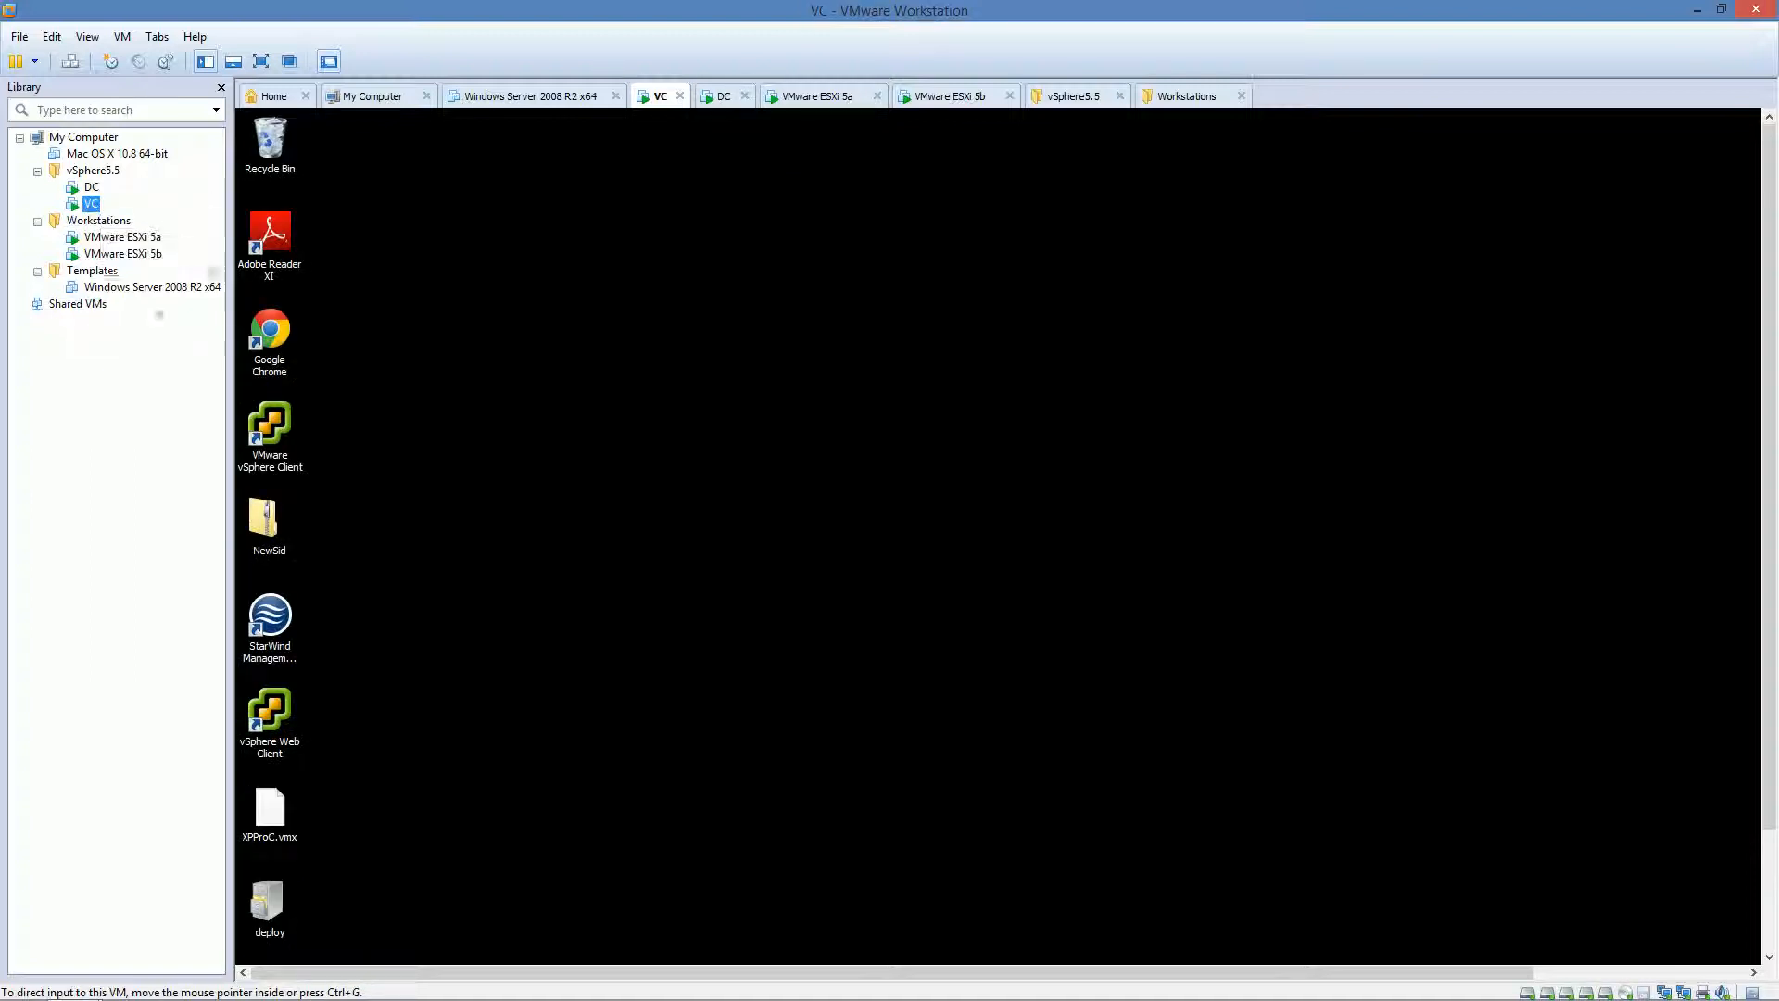
{"action": "left_click", "coordinate": [261, 61]}
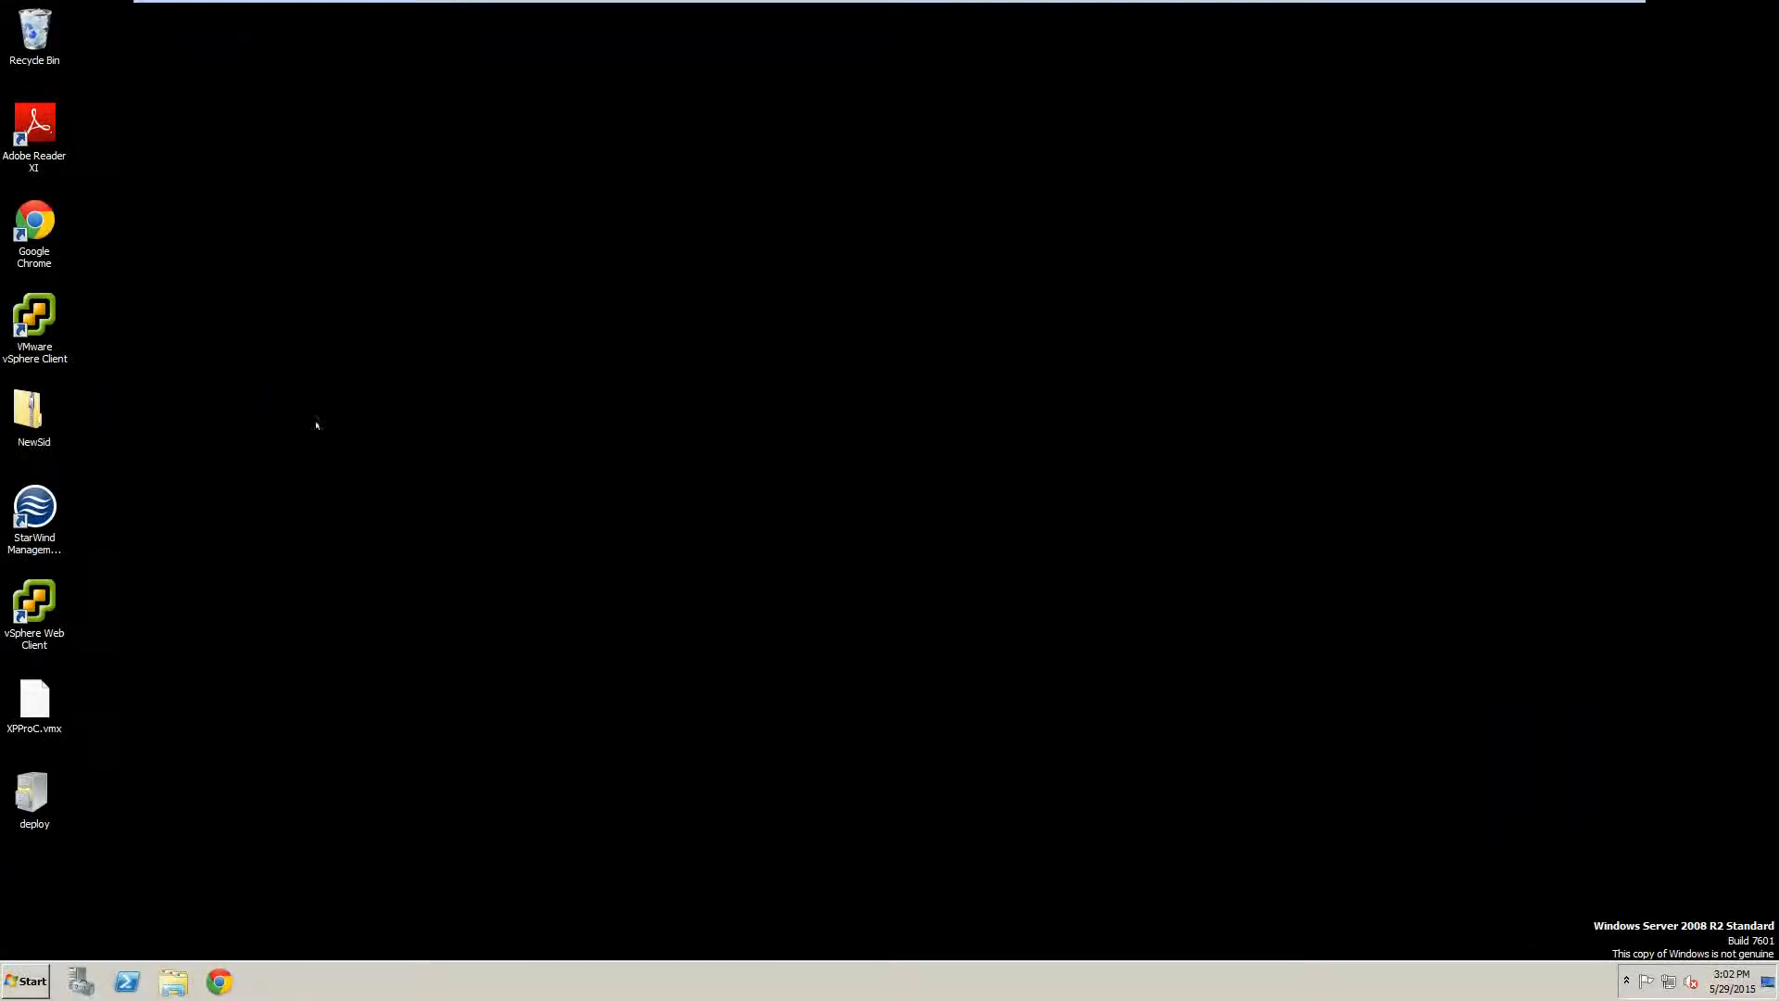
{"action": "left_click", "coordinate": [22, 496]}
{"action": "double_click", "coordinate": [22, 495]}
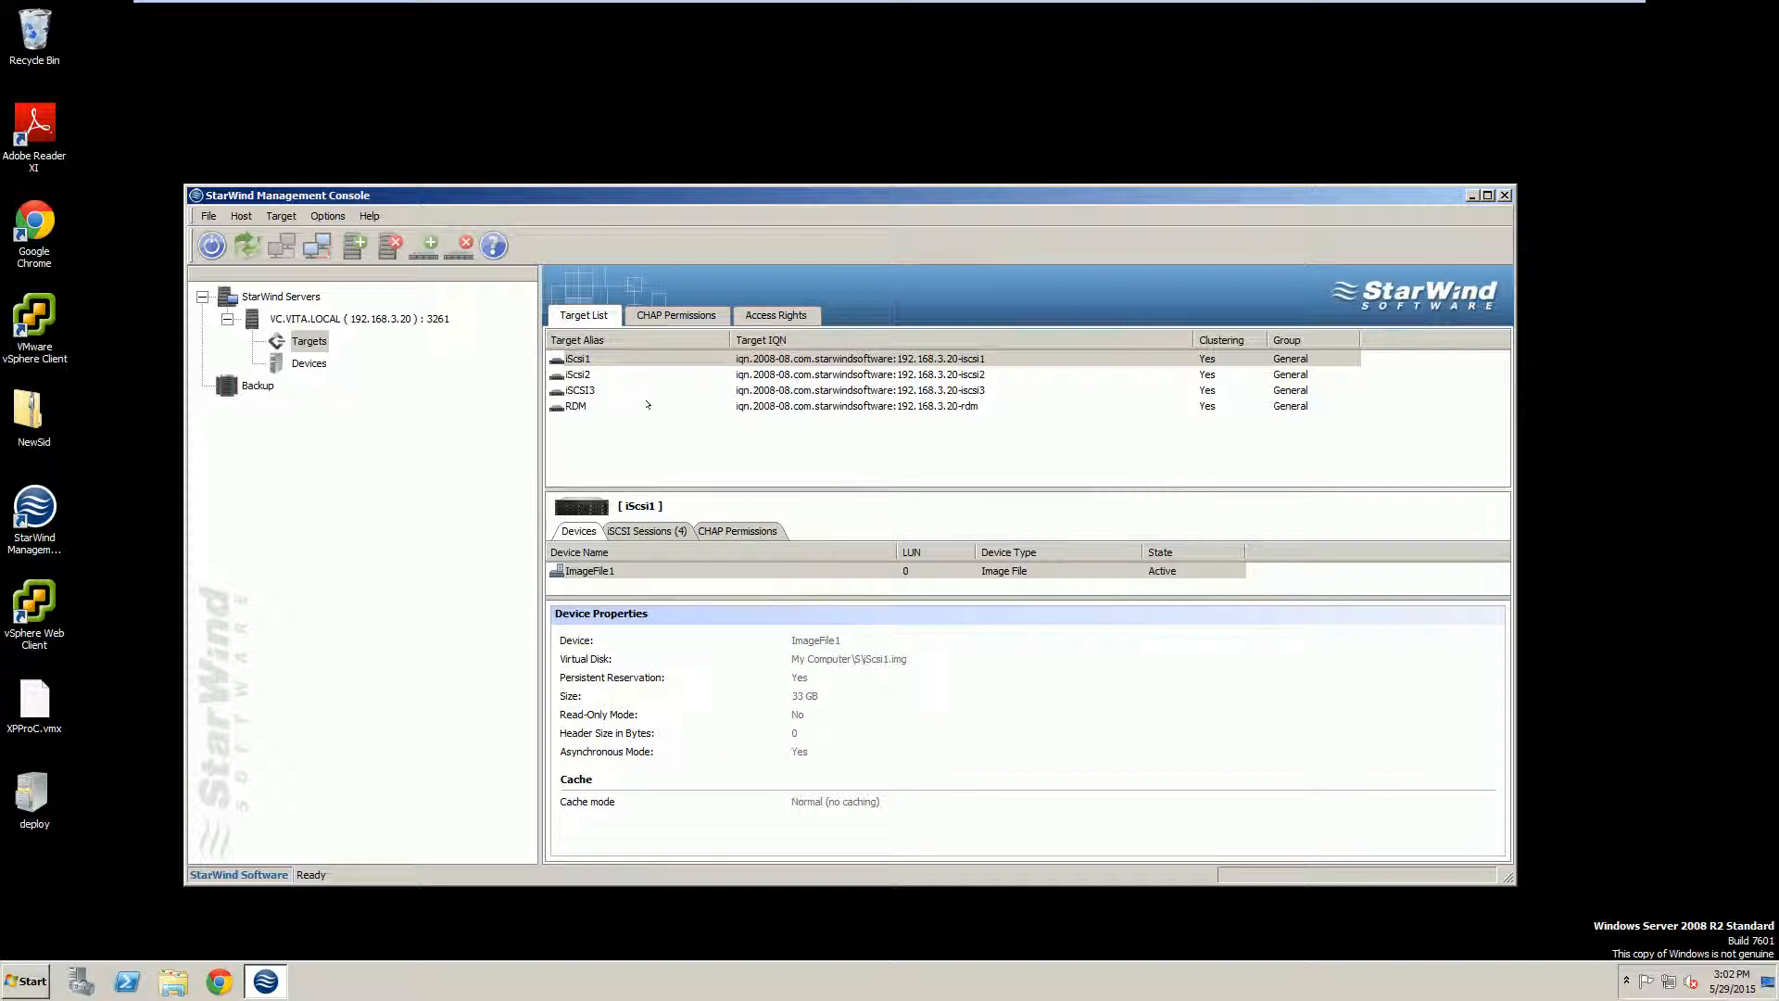
{"action": "left_click", "coordinate": [1505, 195]}
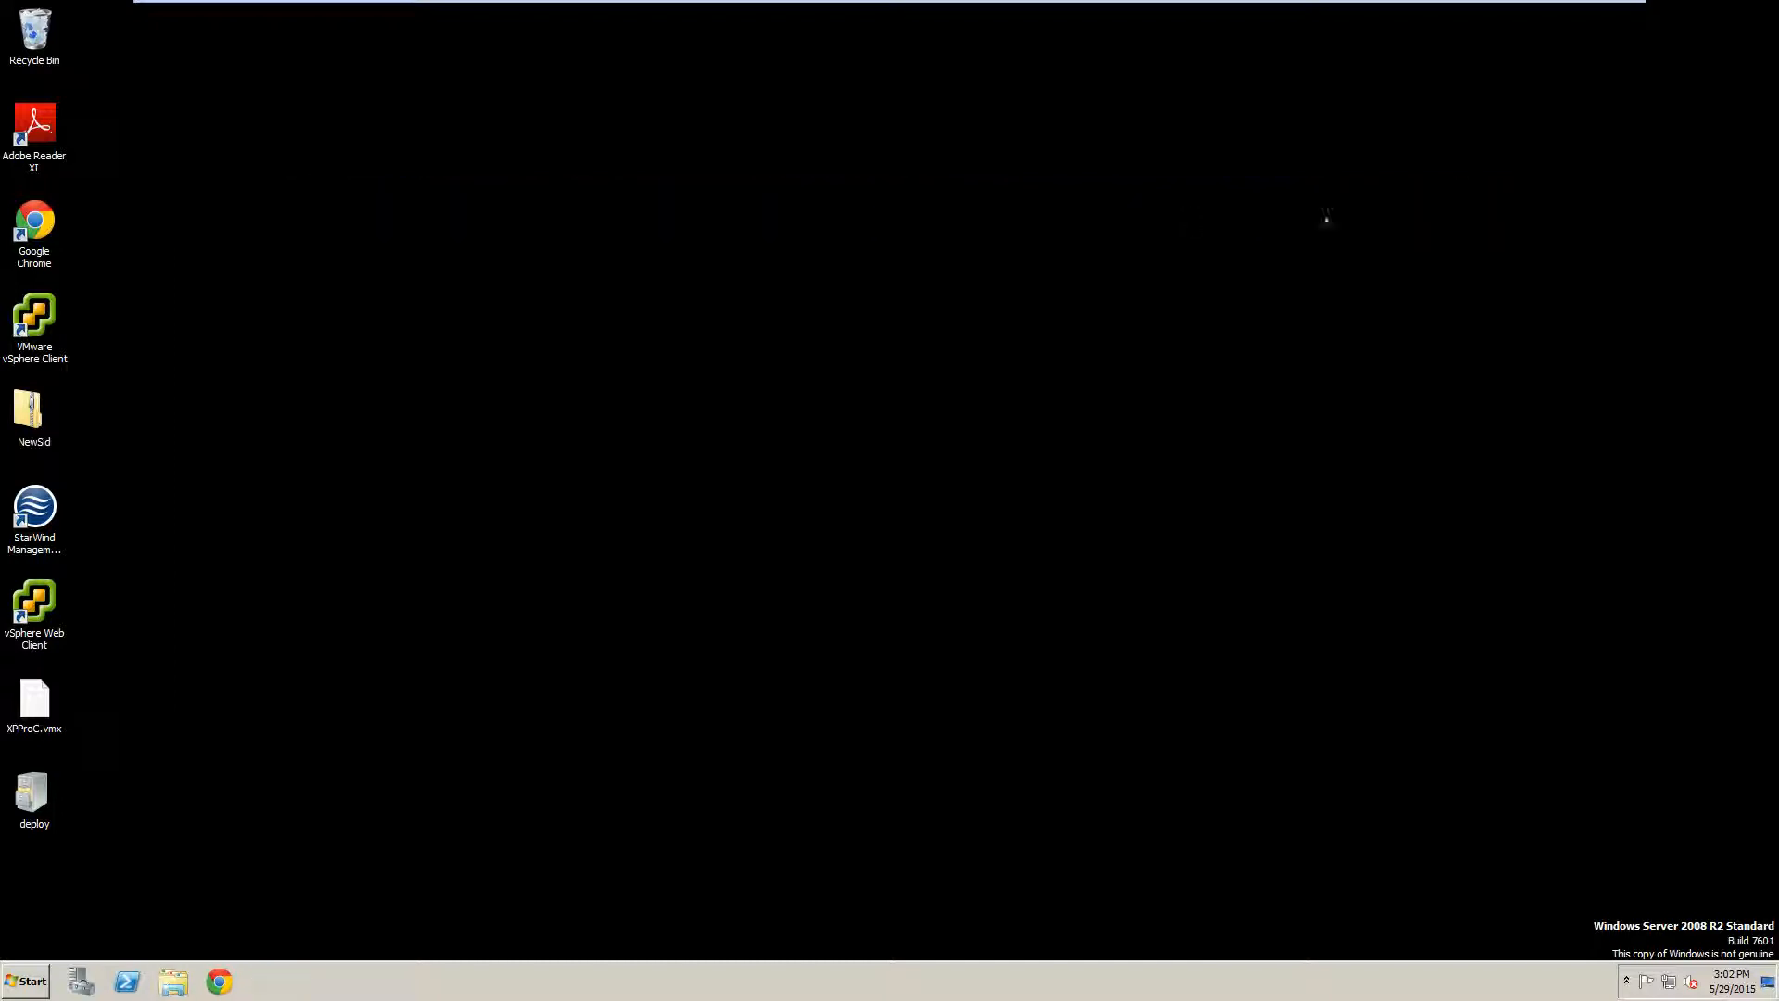
{"action": "left_click", "coordinate": [20, 322]}
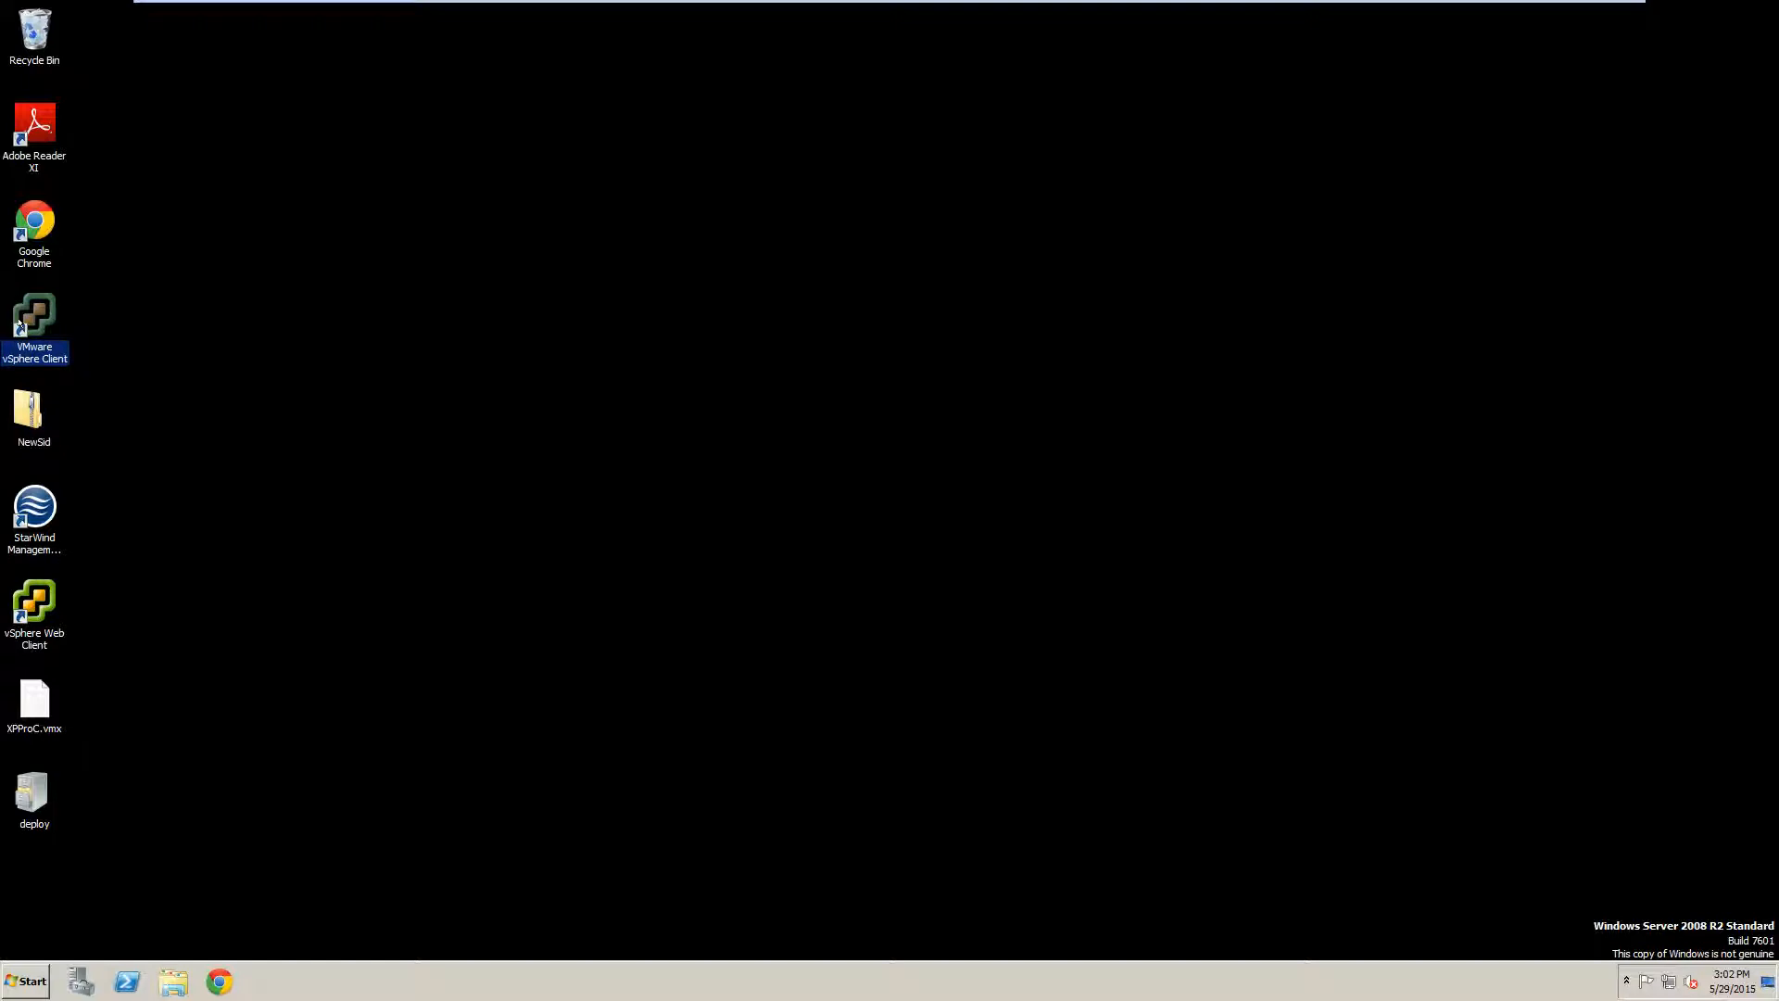
{"action": "left_click", "coordinate": [899, 702]}
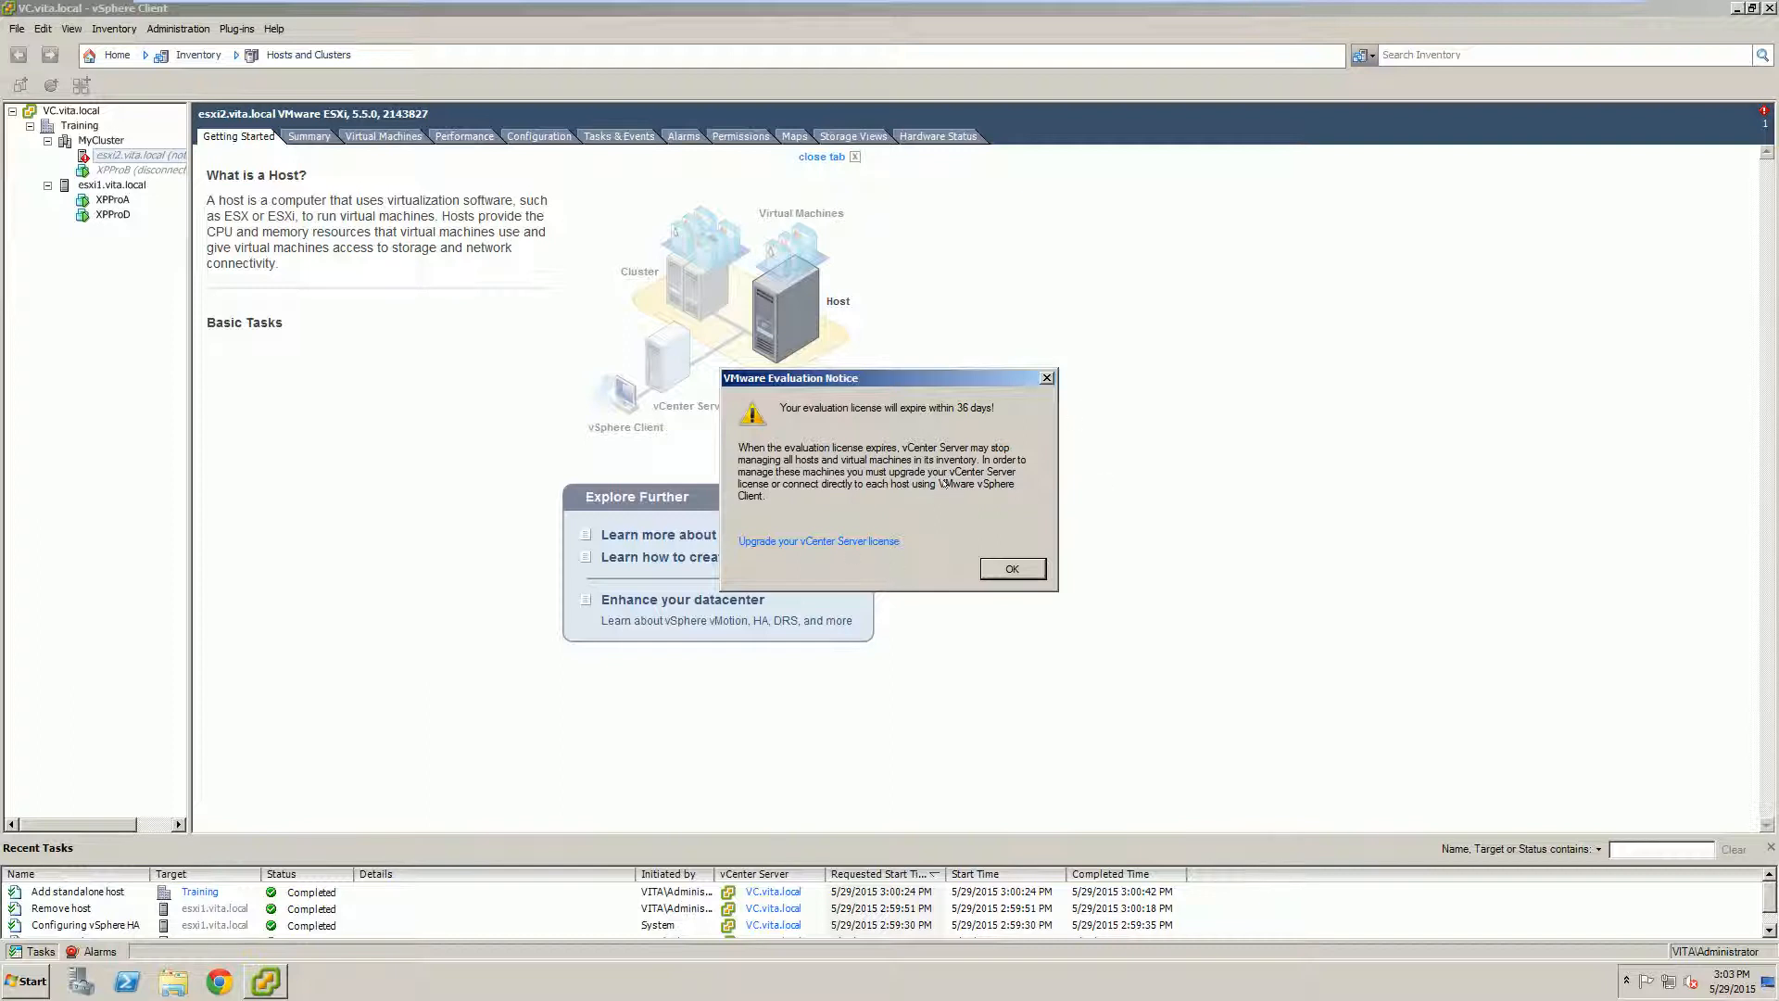
Step: Dismiss the evaluation notice, widen the inventory panel and remove esxi2.vita.local from inventory
{"action": "left_click", "coordinate": [1006, 564]}
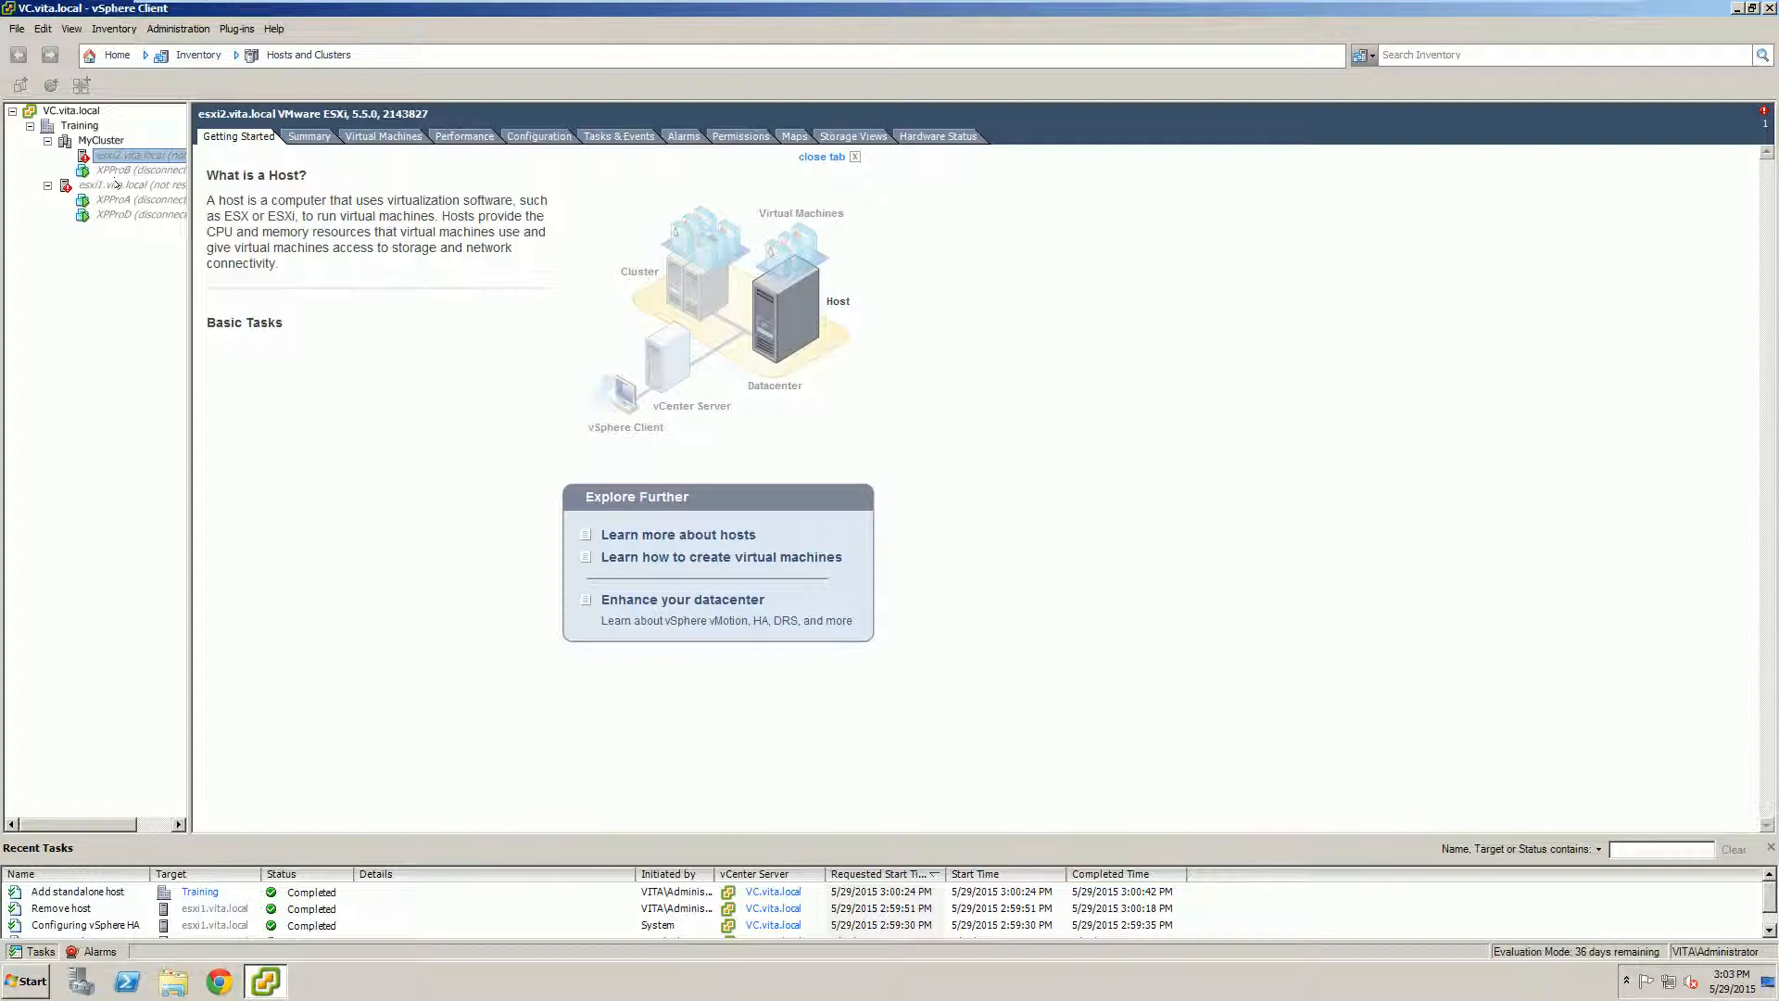
{"action": "left_click", "coordinate": [116, 184]}
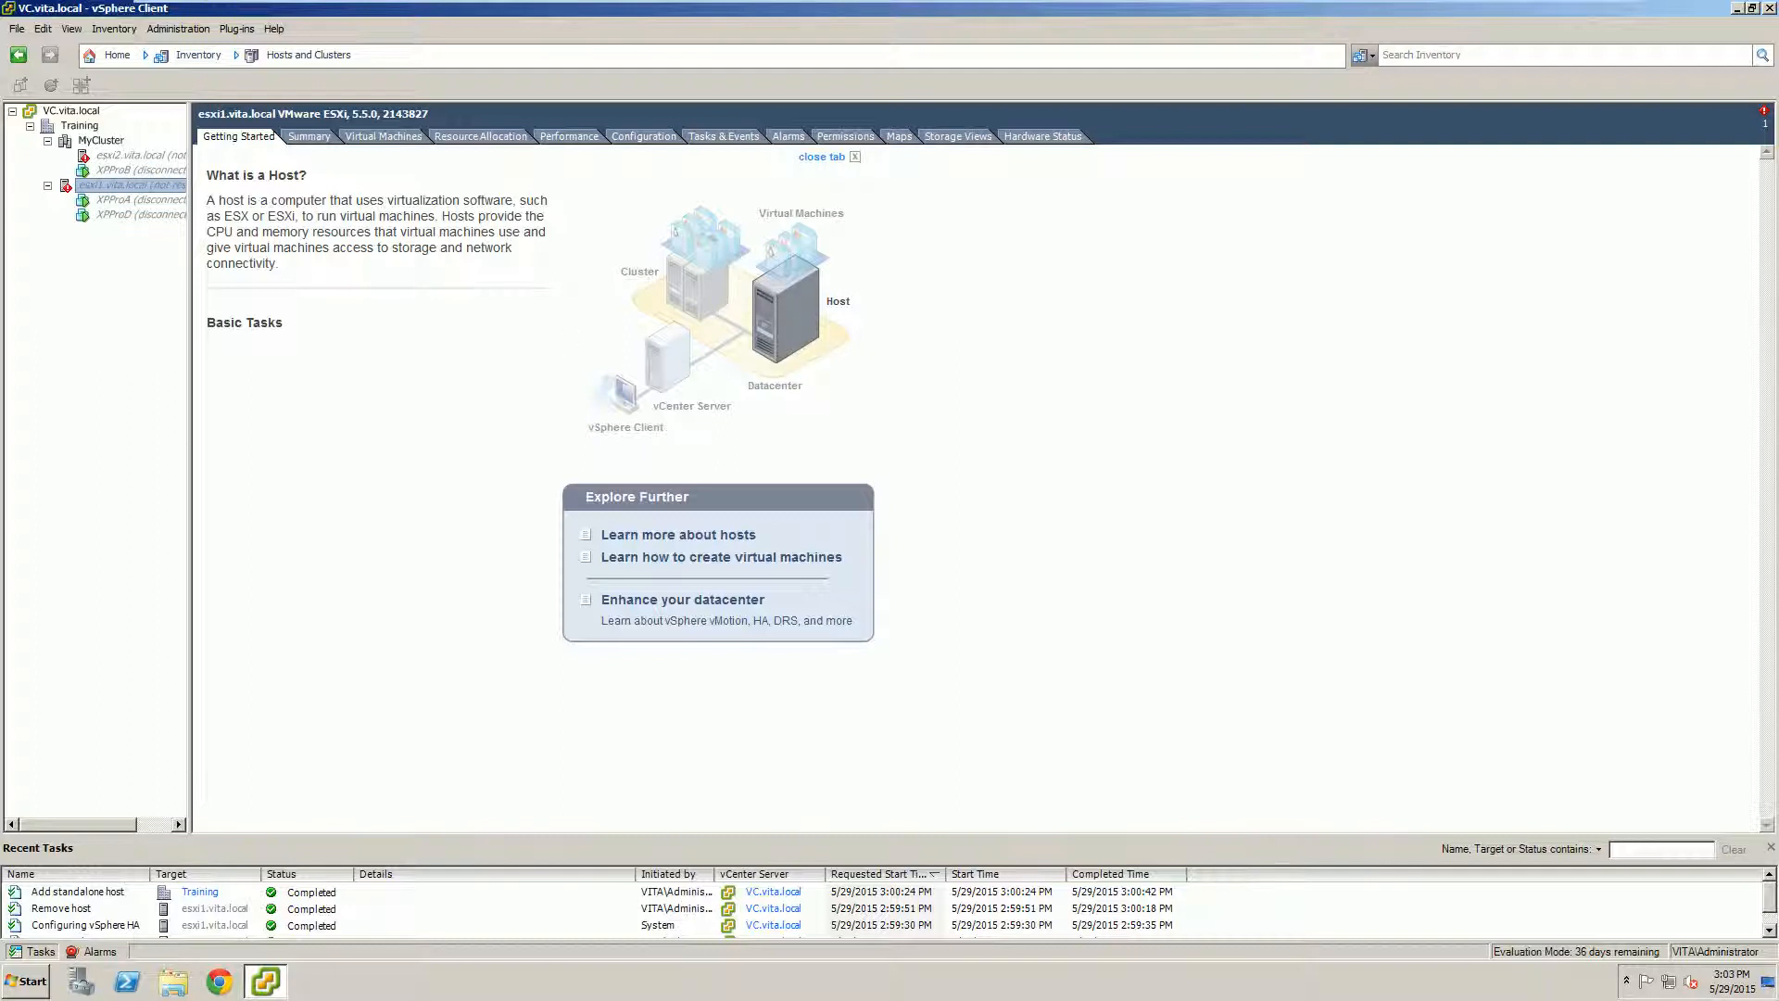
{"action": "left_click_drag", "start_coordinate": [194, 188], "coordinate": [421, 215]}
{"action": "left_click", "coordinate": [124, 156]}
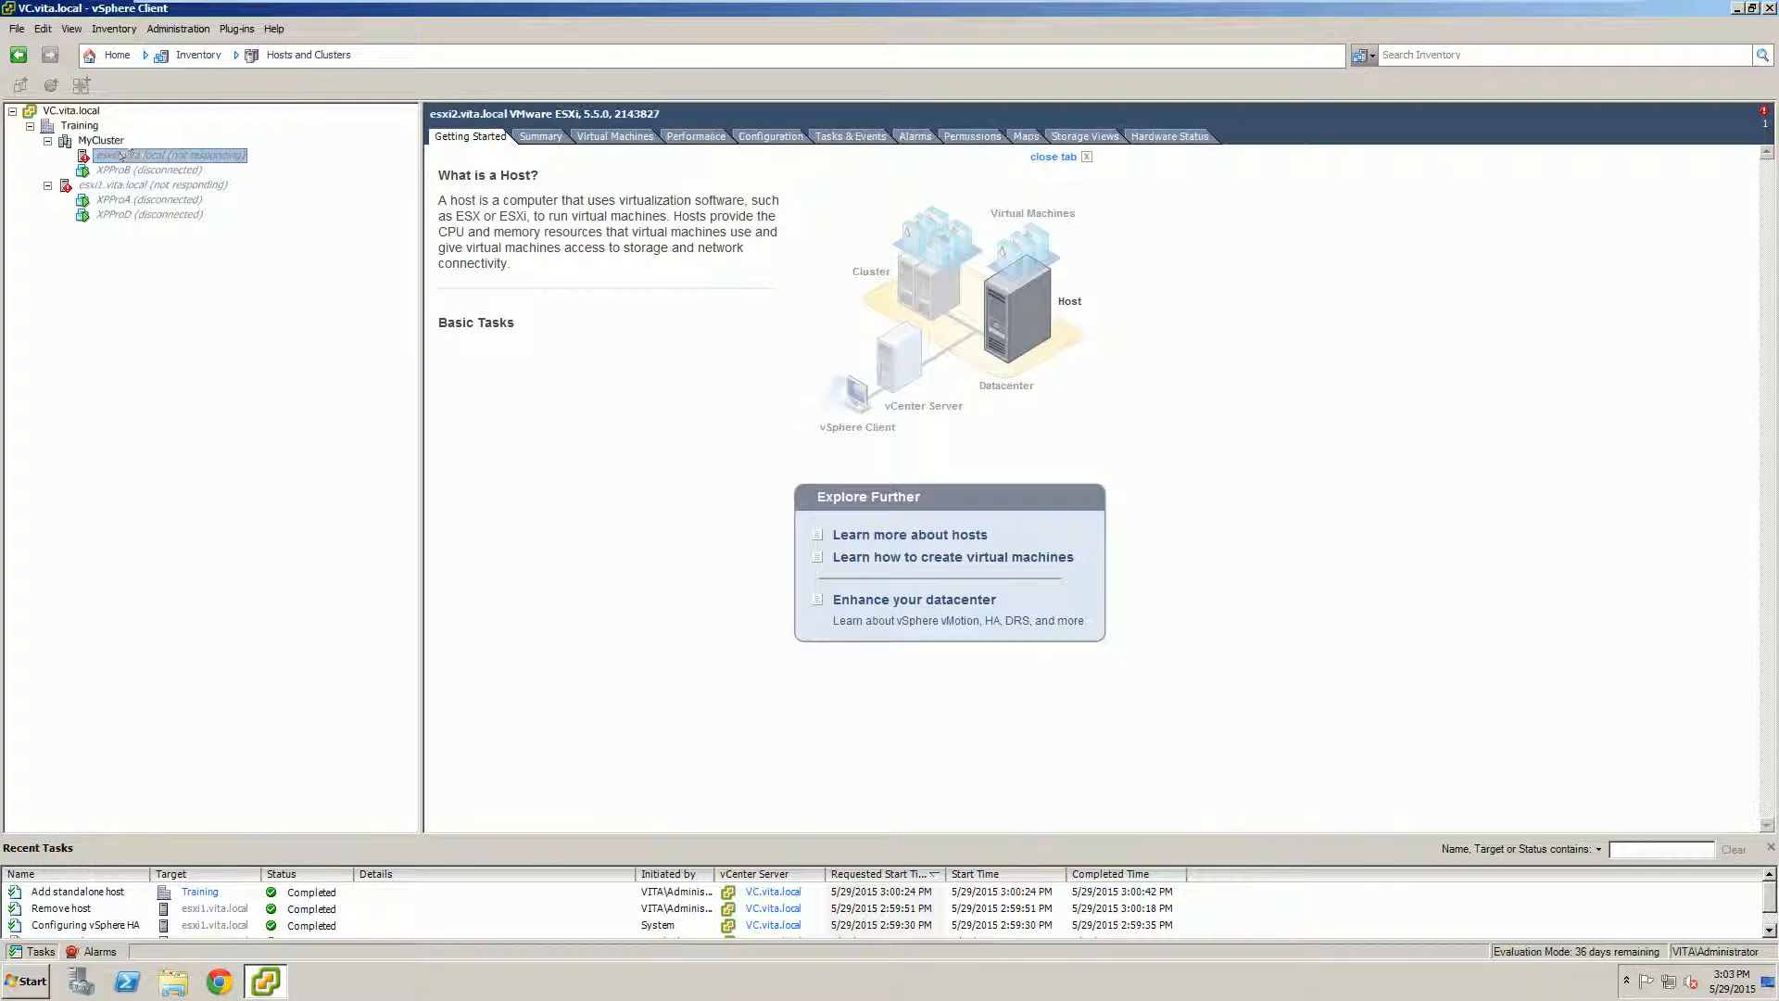
{"action": "right_click", "coordinate": [136, 153]}
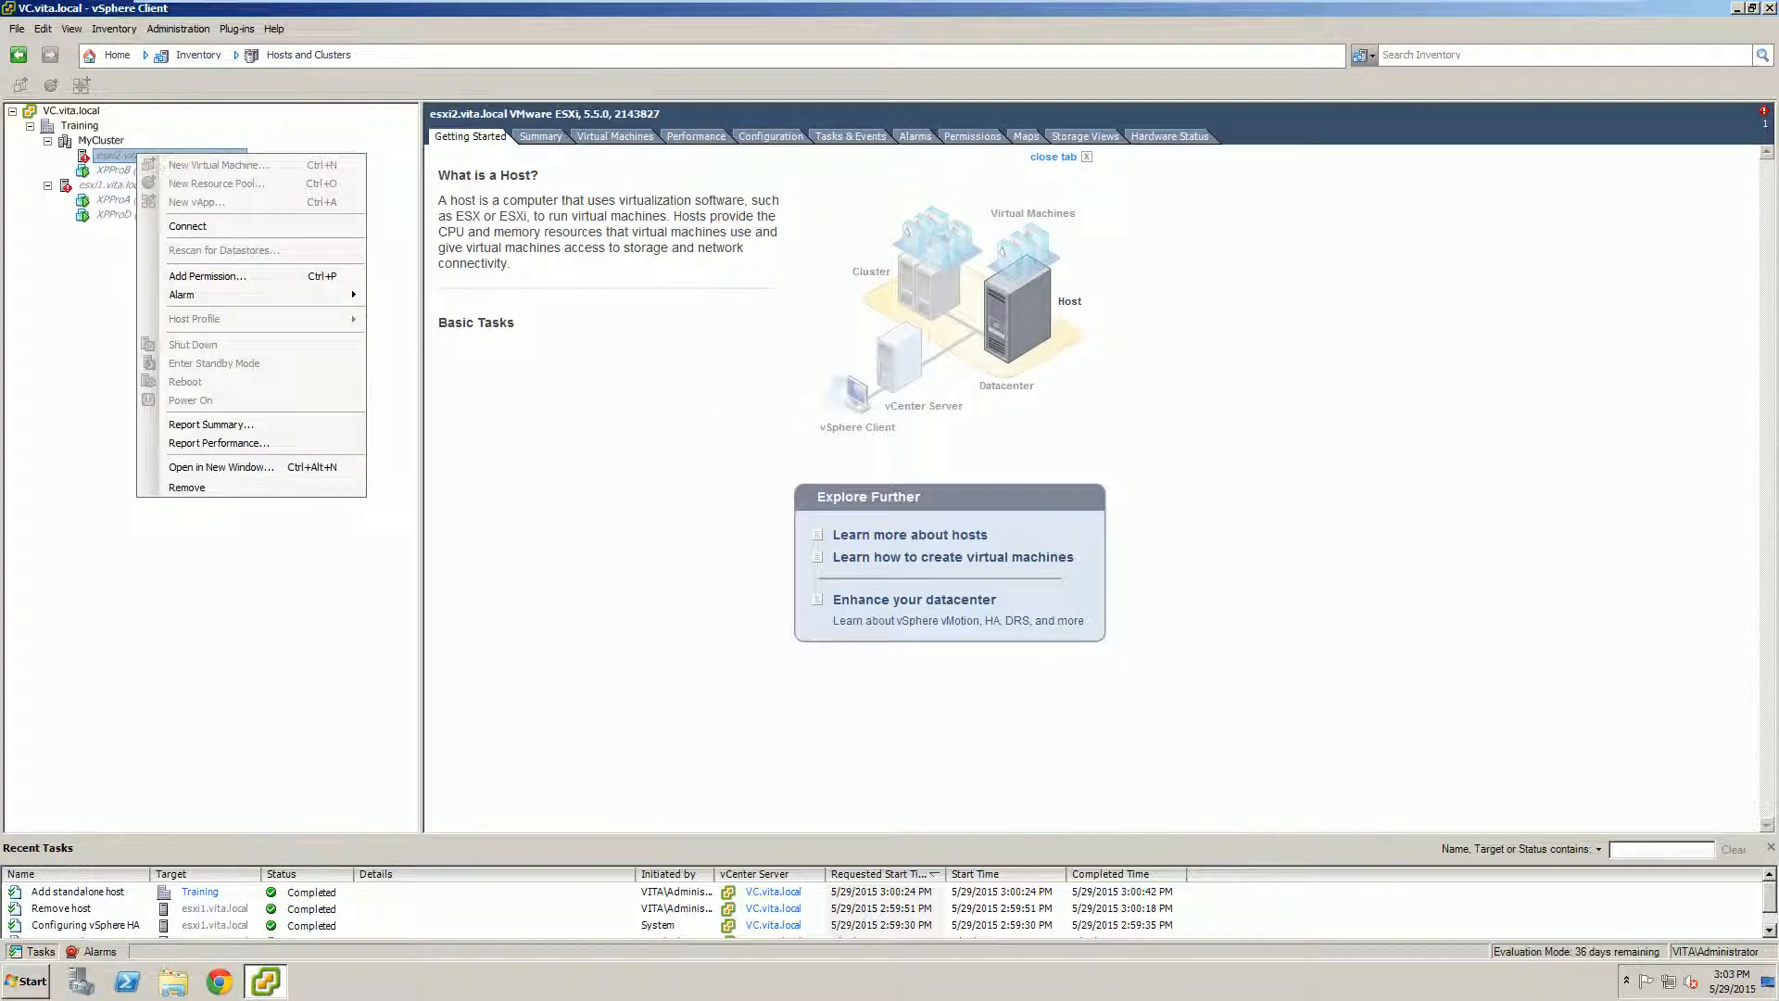
{"action": "left_click", "coordinate": [213, 486]}
{"action": "left_click", "coordinate": [958, 589]}
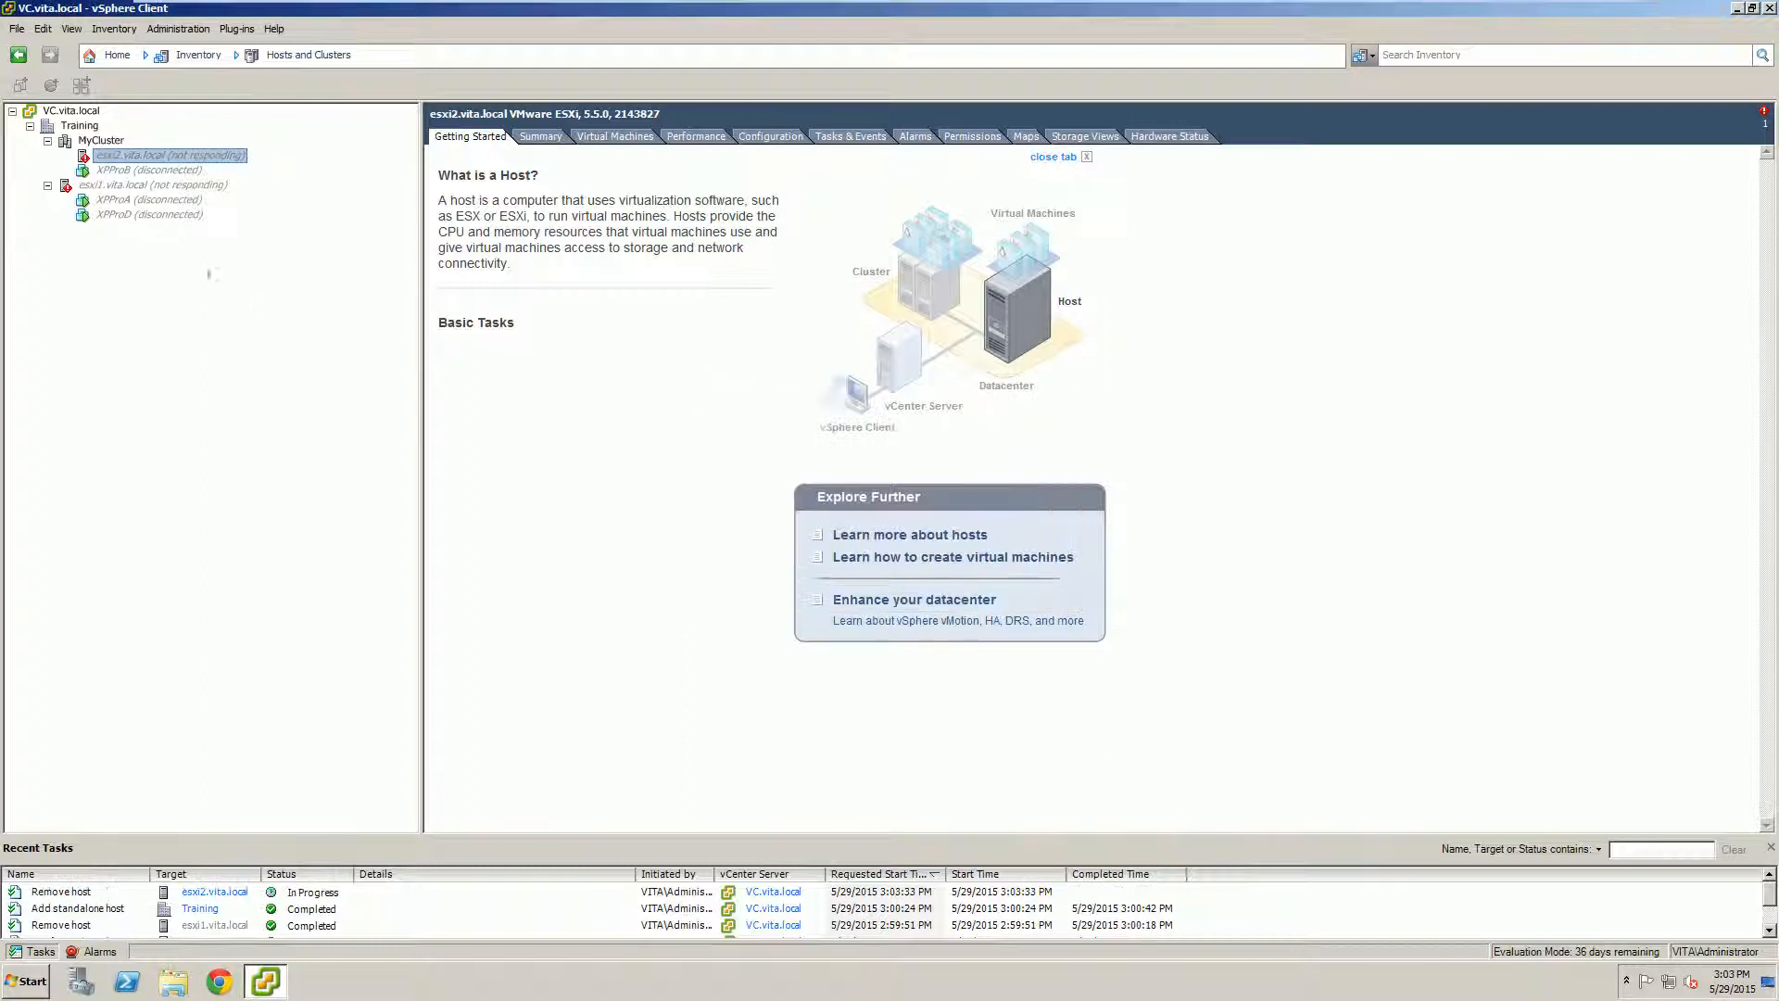
Step: Remove esxi1.vita.local from inventory
{"action": "left_click", "coordinate": [112, 187]}
{"action": "right_click", "coordinate": [113, 186]}
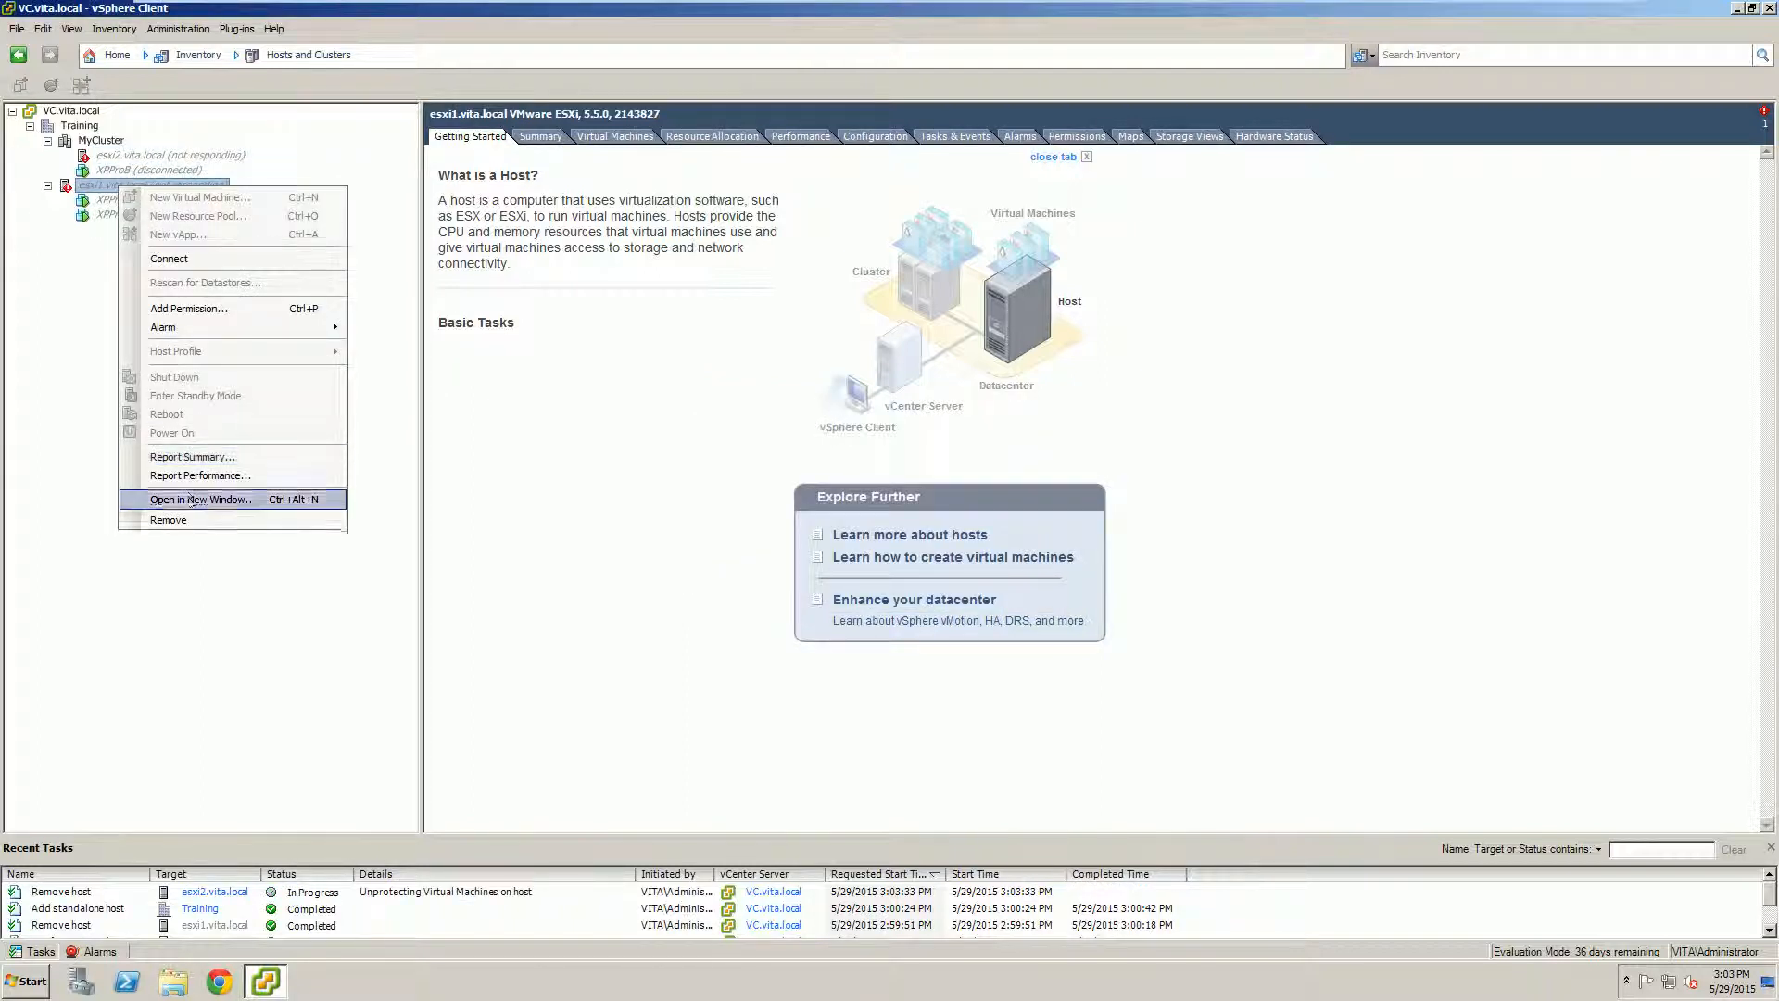
{"action": "left_click", "coordinate": [168, 520]}
{"action": "left_click", "coordinate": [960, 590]}
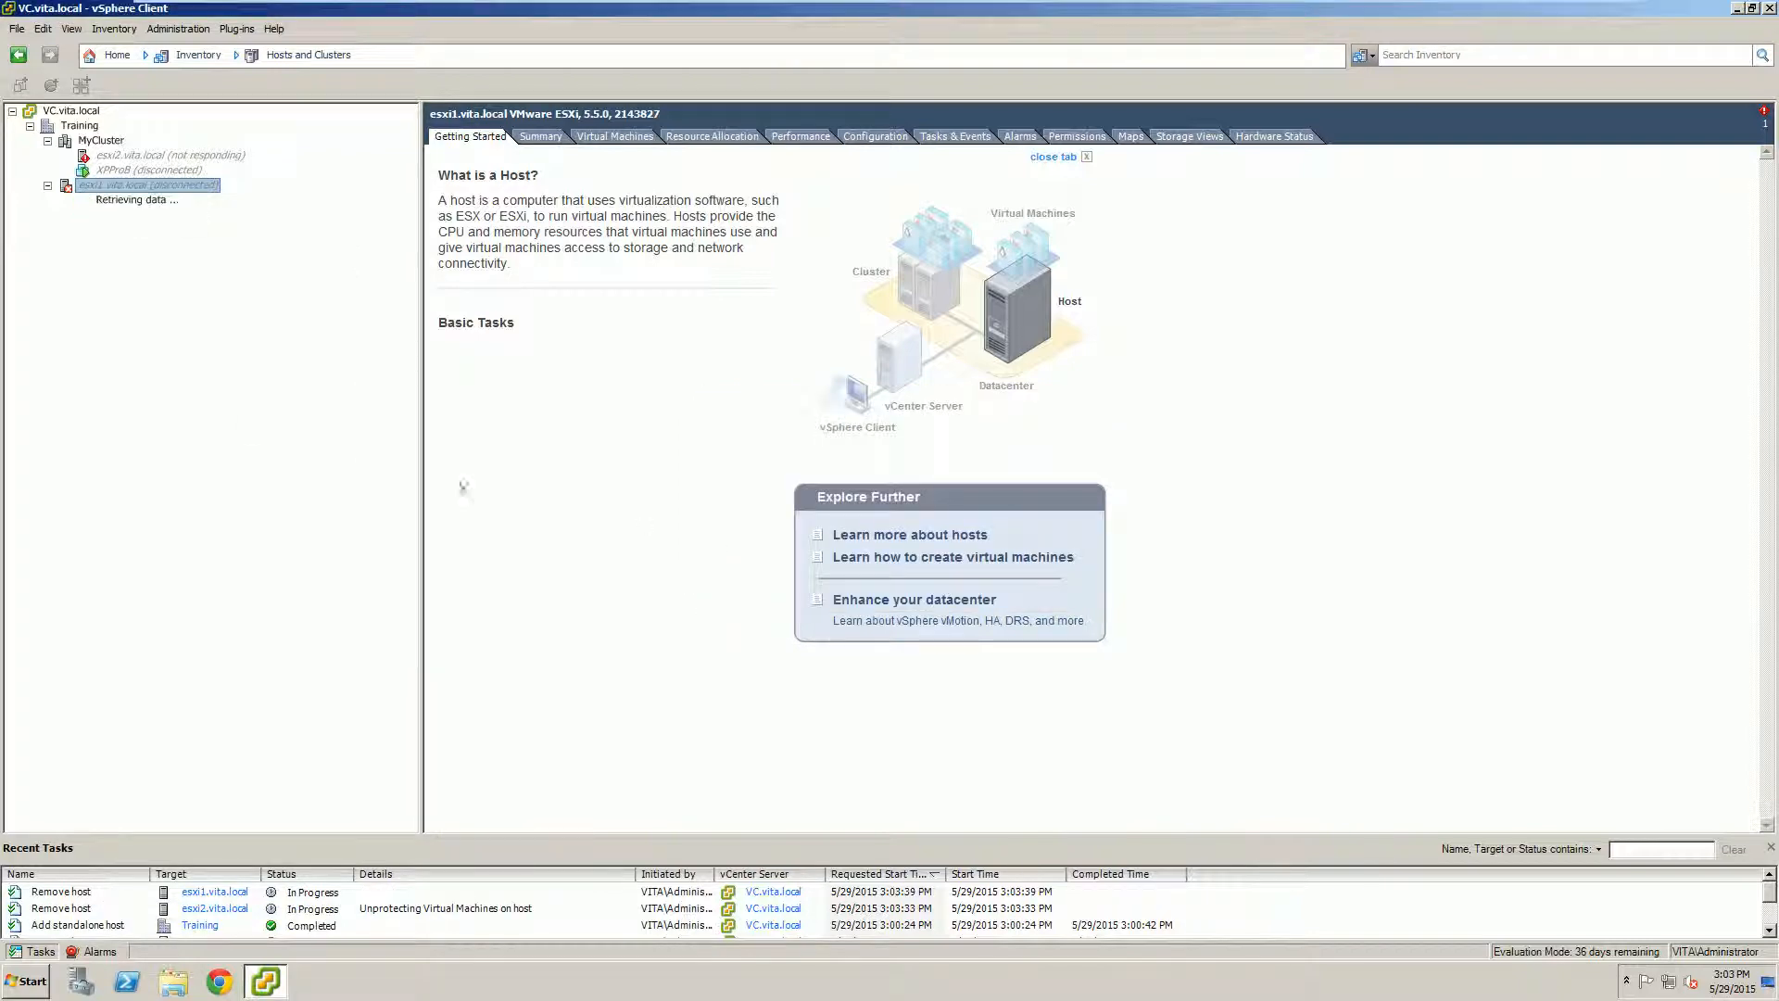
{"action": "left_click", "coordinate": [127, 155]}
{"action": "right_click", "coordinate": [127, 155]}
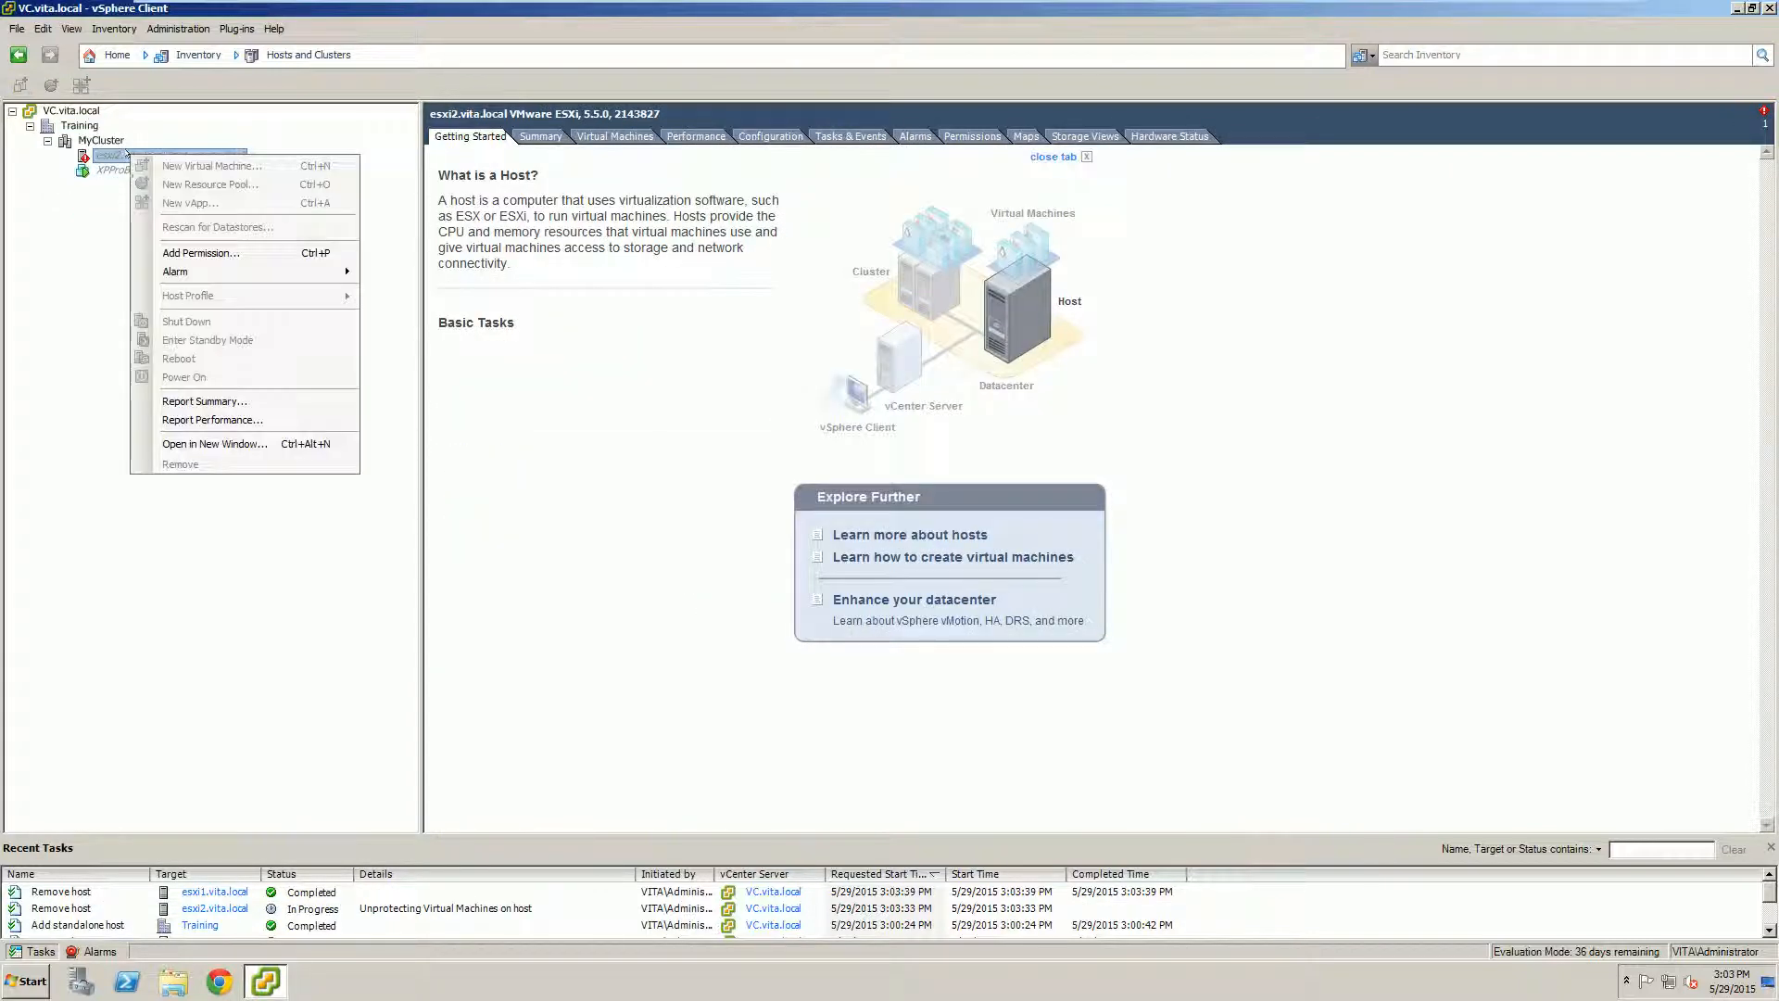
{"action": "left_click", "coordinate": [163, 483]}
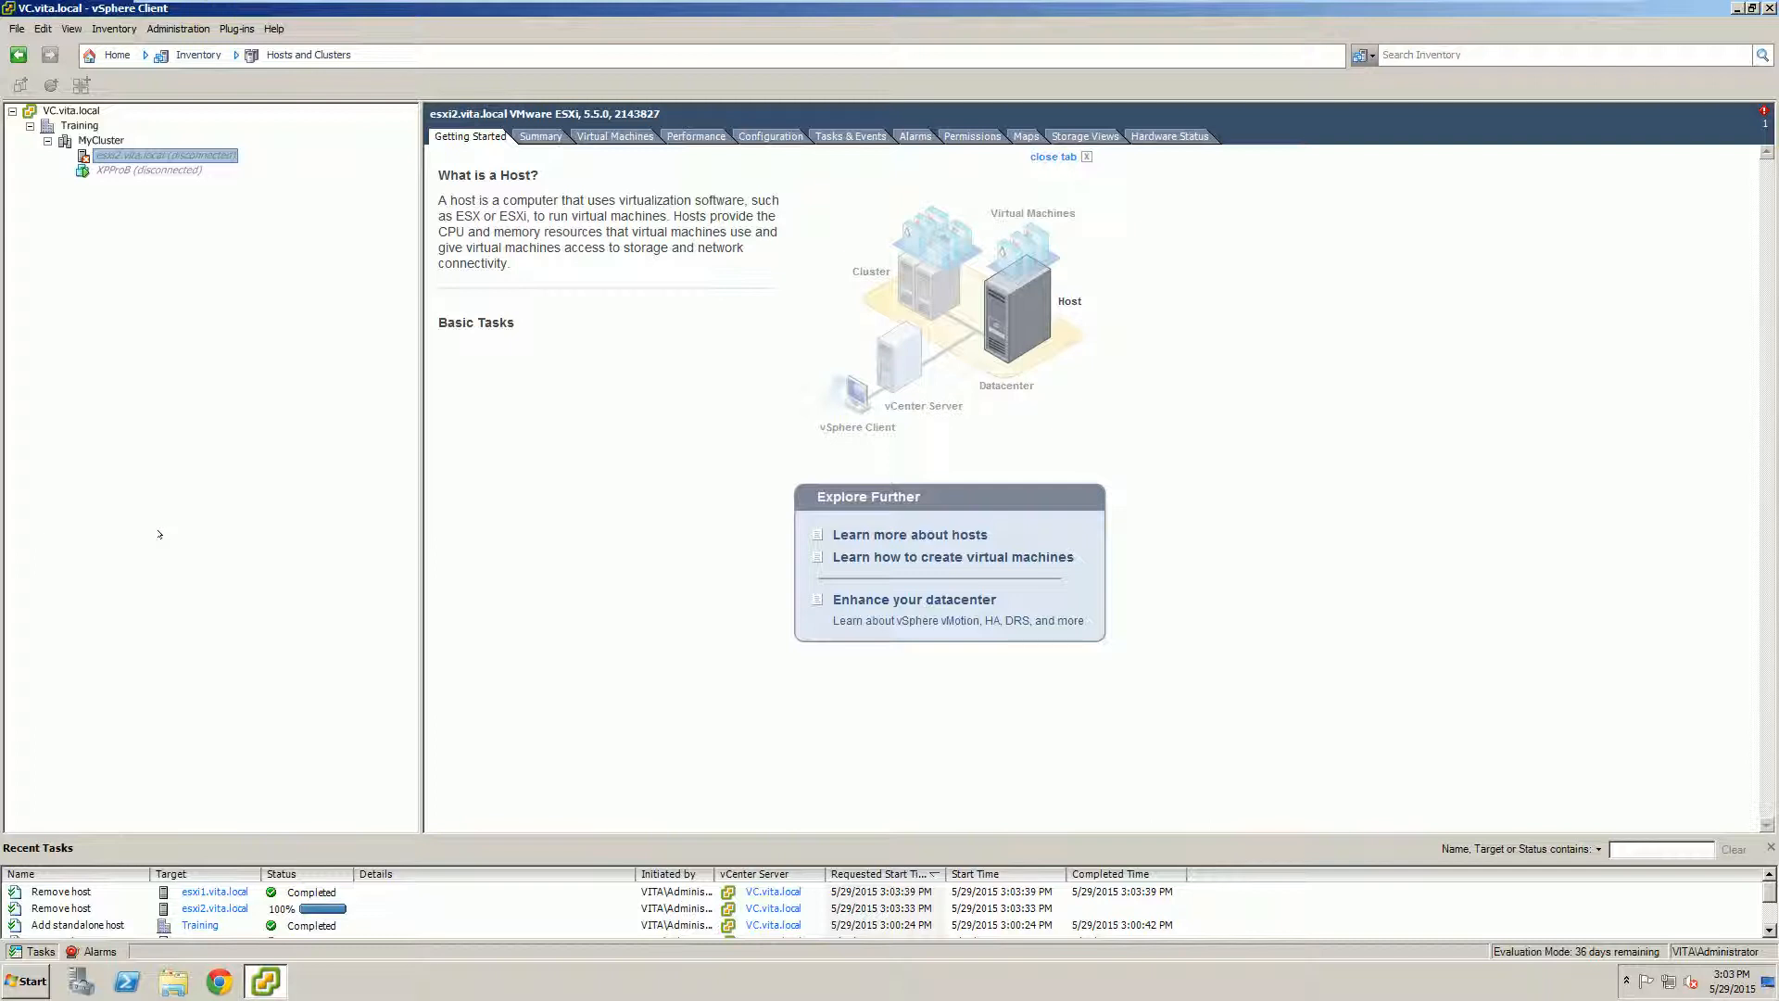
{"action": "right_click", "coordinate": [173, 156]}
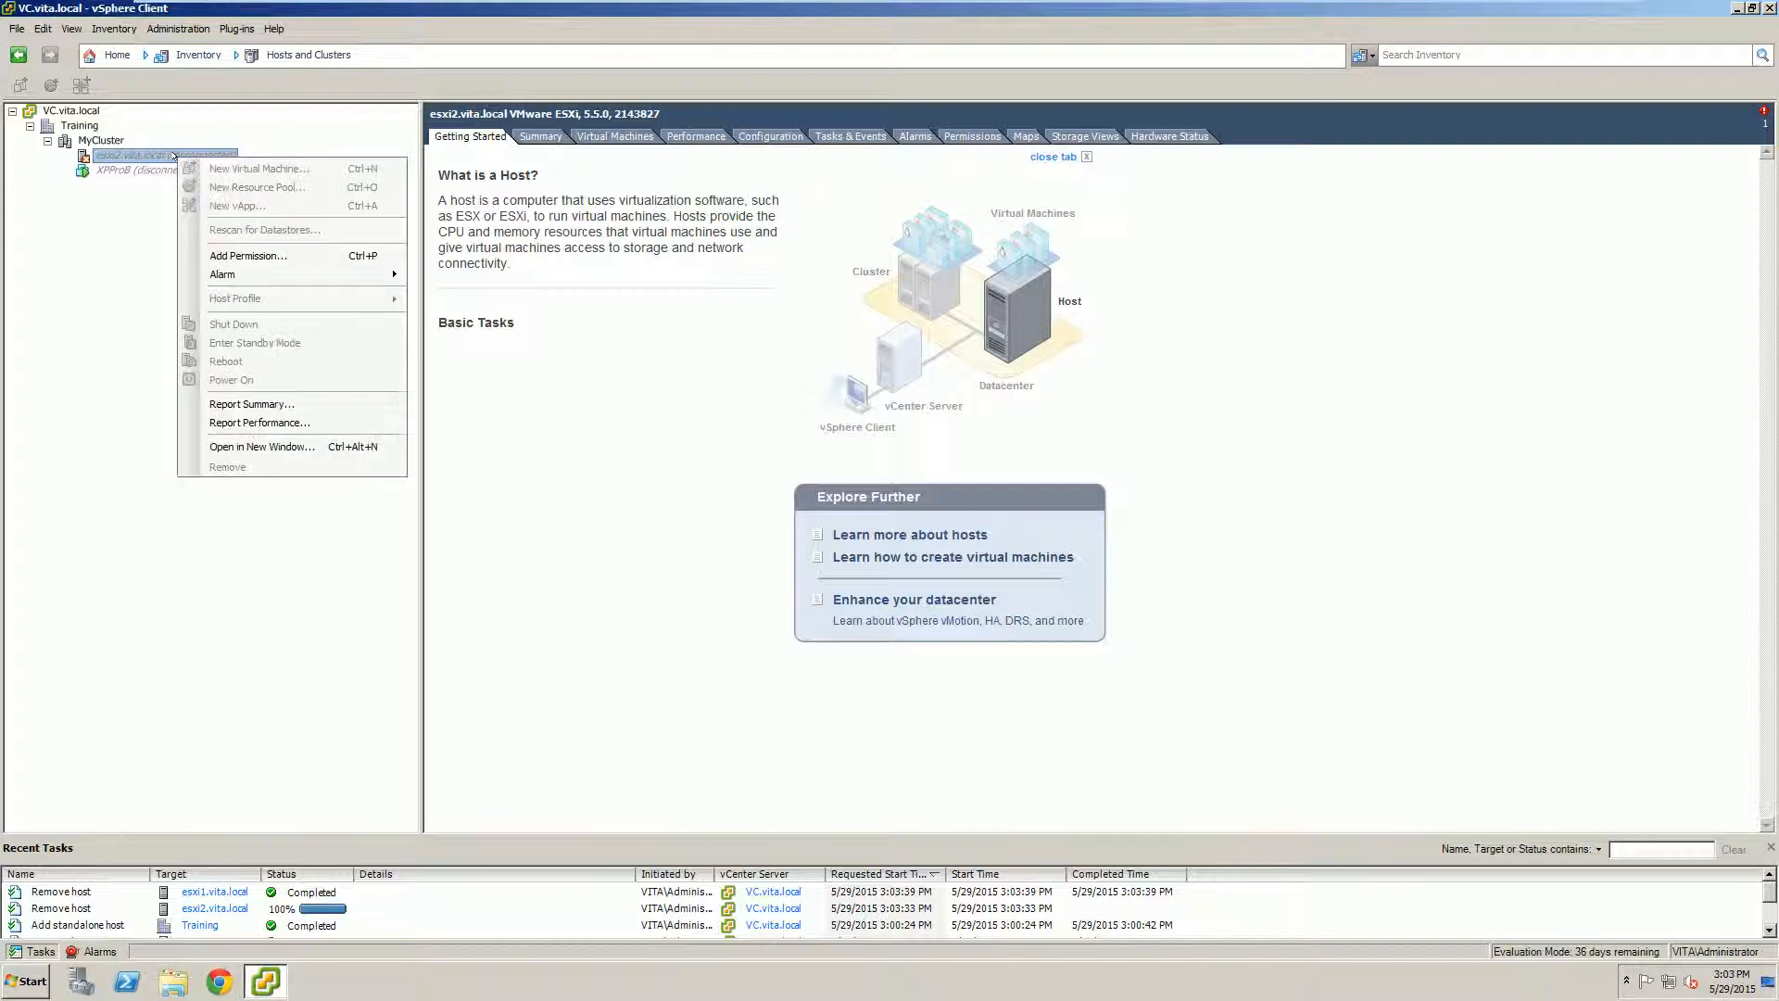
{"action": "left_click", "coordinate": [91, 267]}
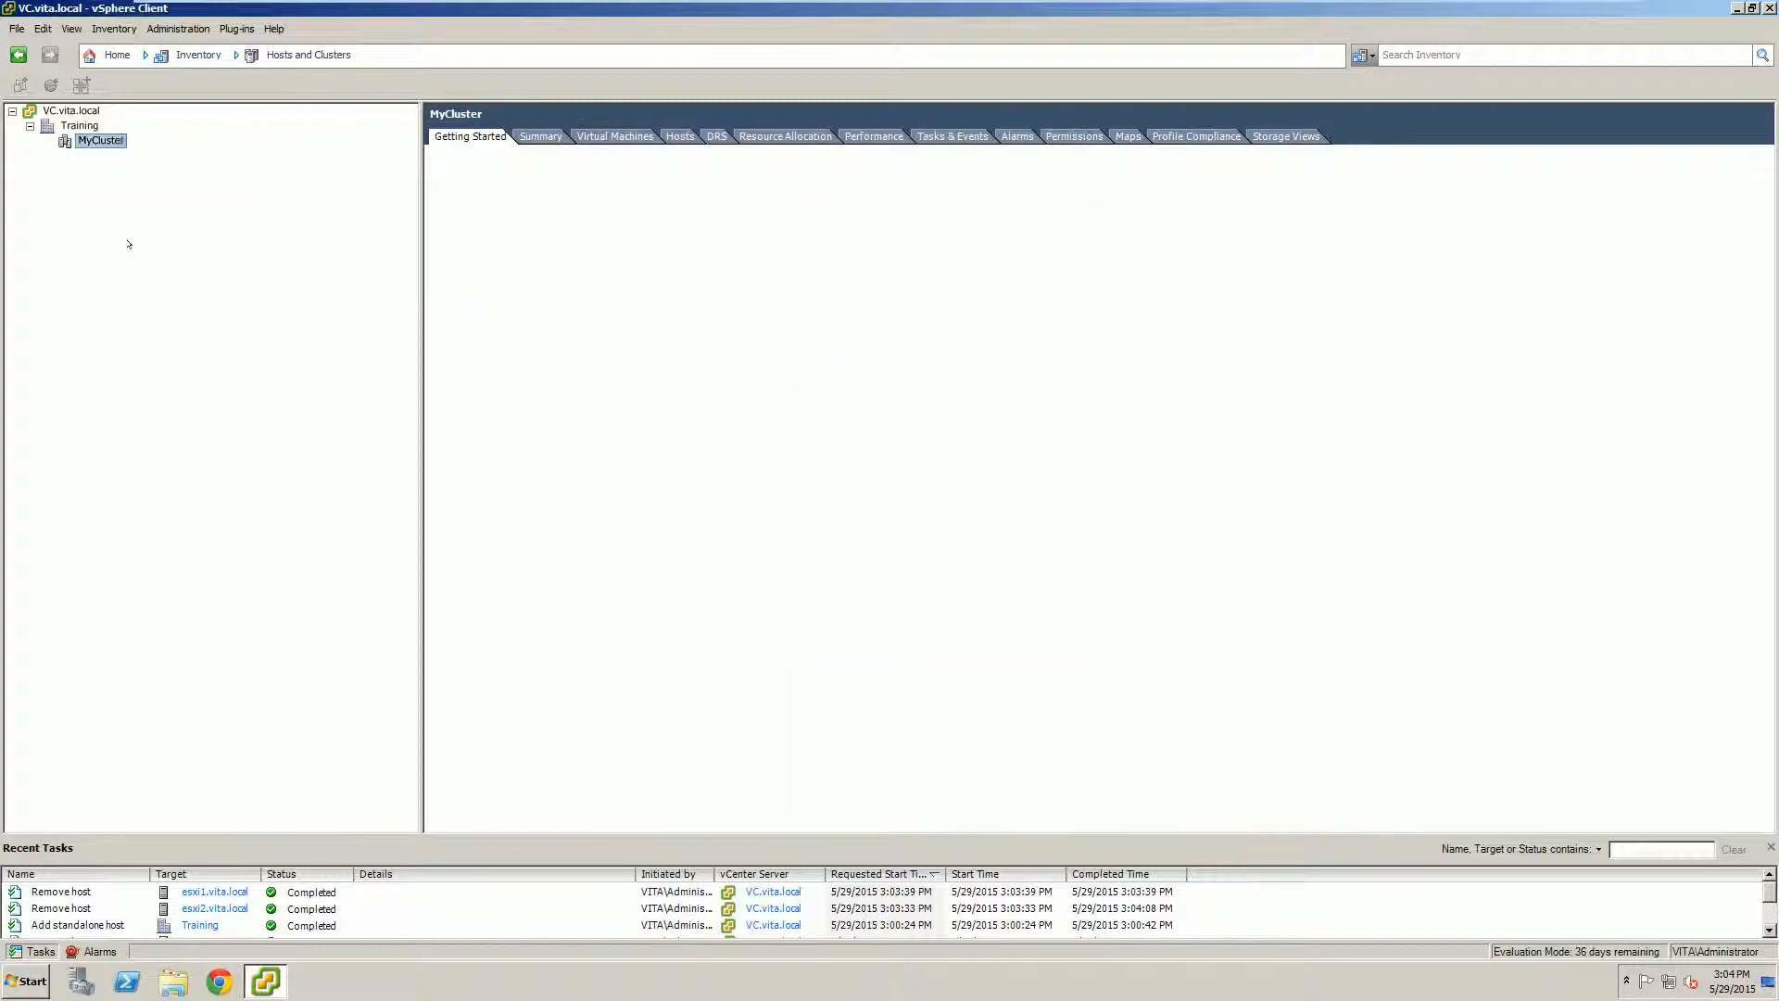
Step: Remove MyCluster from the inventory, leaving Training empty
{"action": "right_click", "coordinate": [95, 140]}
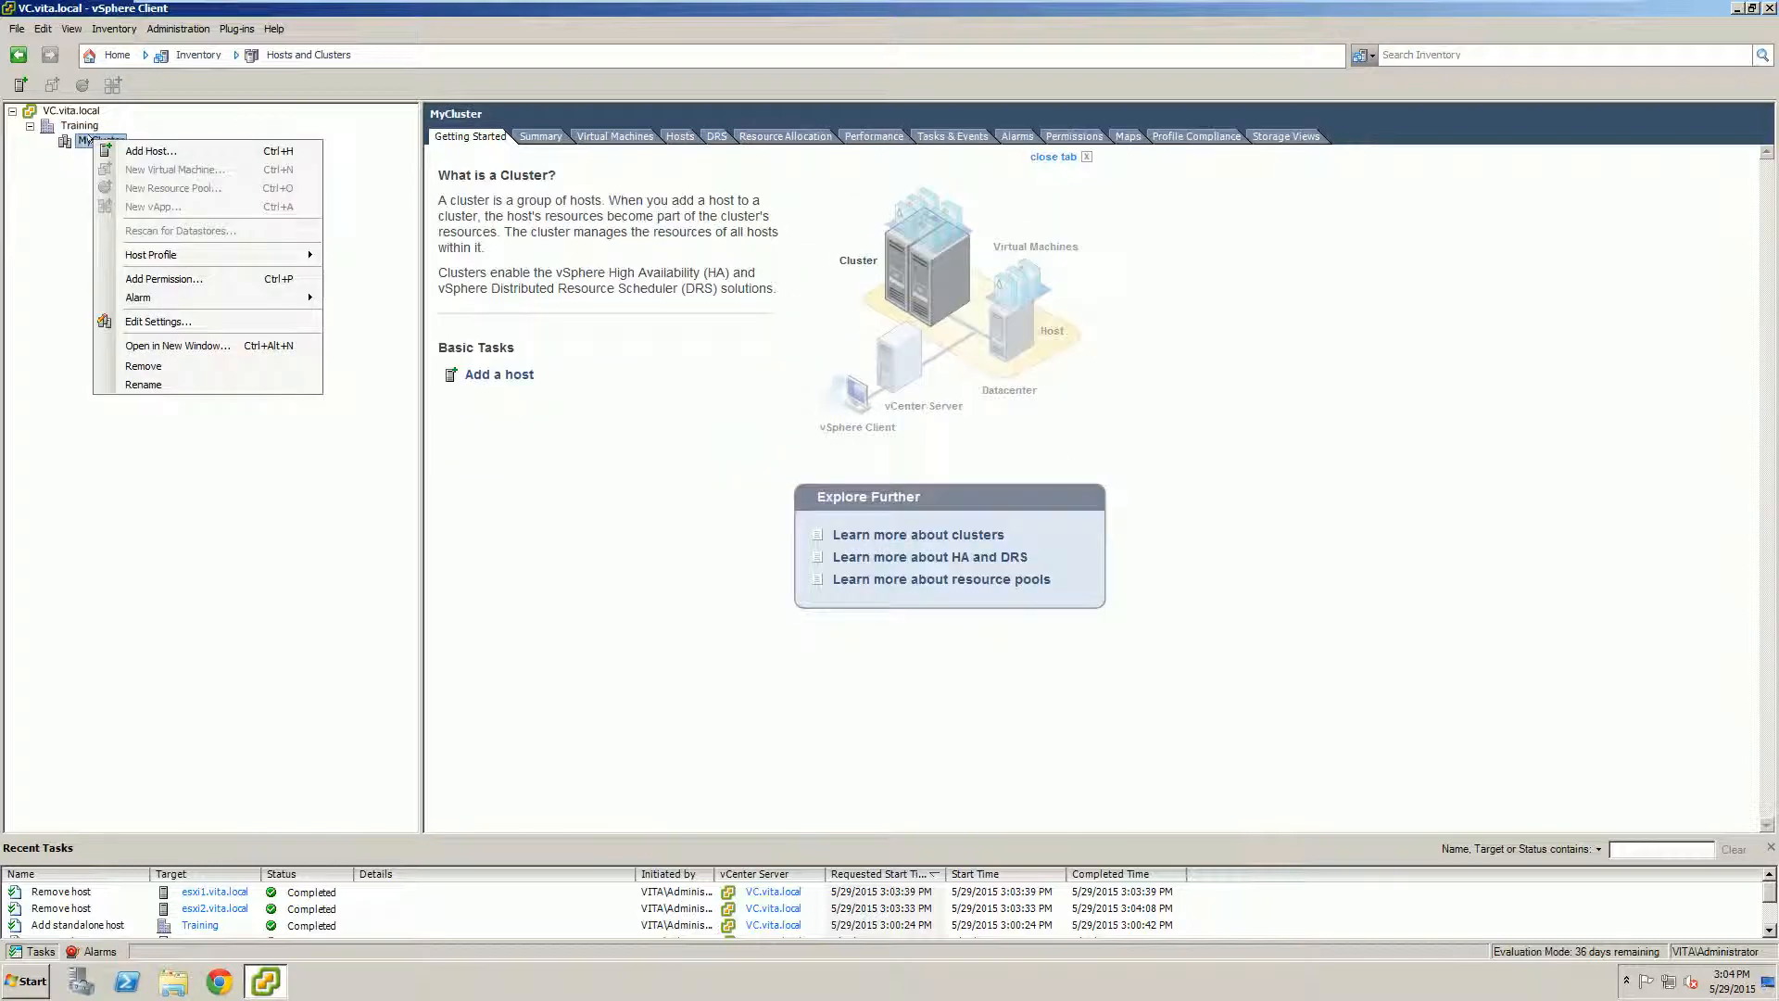
{"action": "left_click", "coordinate": [142, 369]}
{"action": "left_click", "coordinate": [947, 544]}
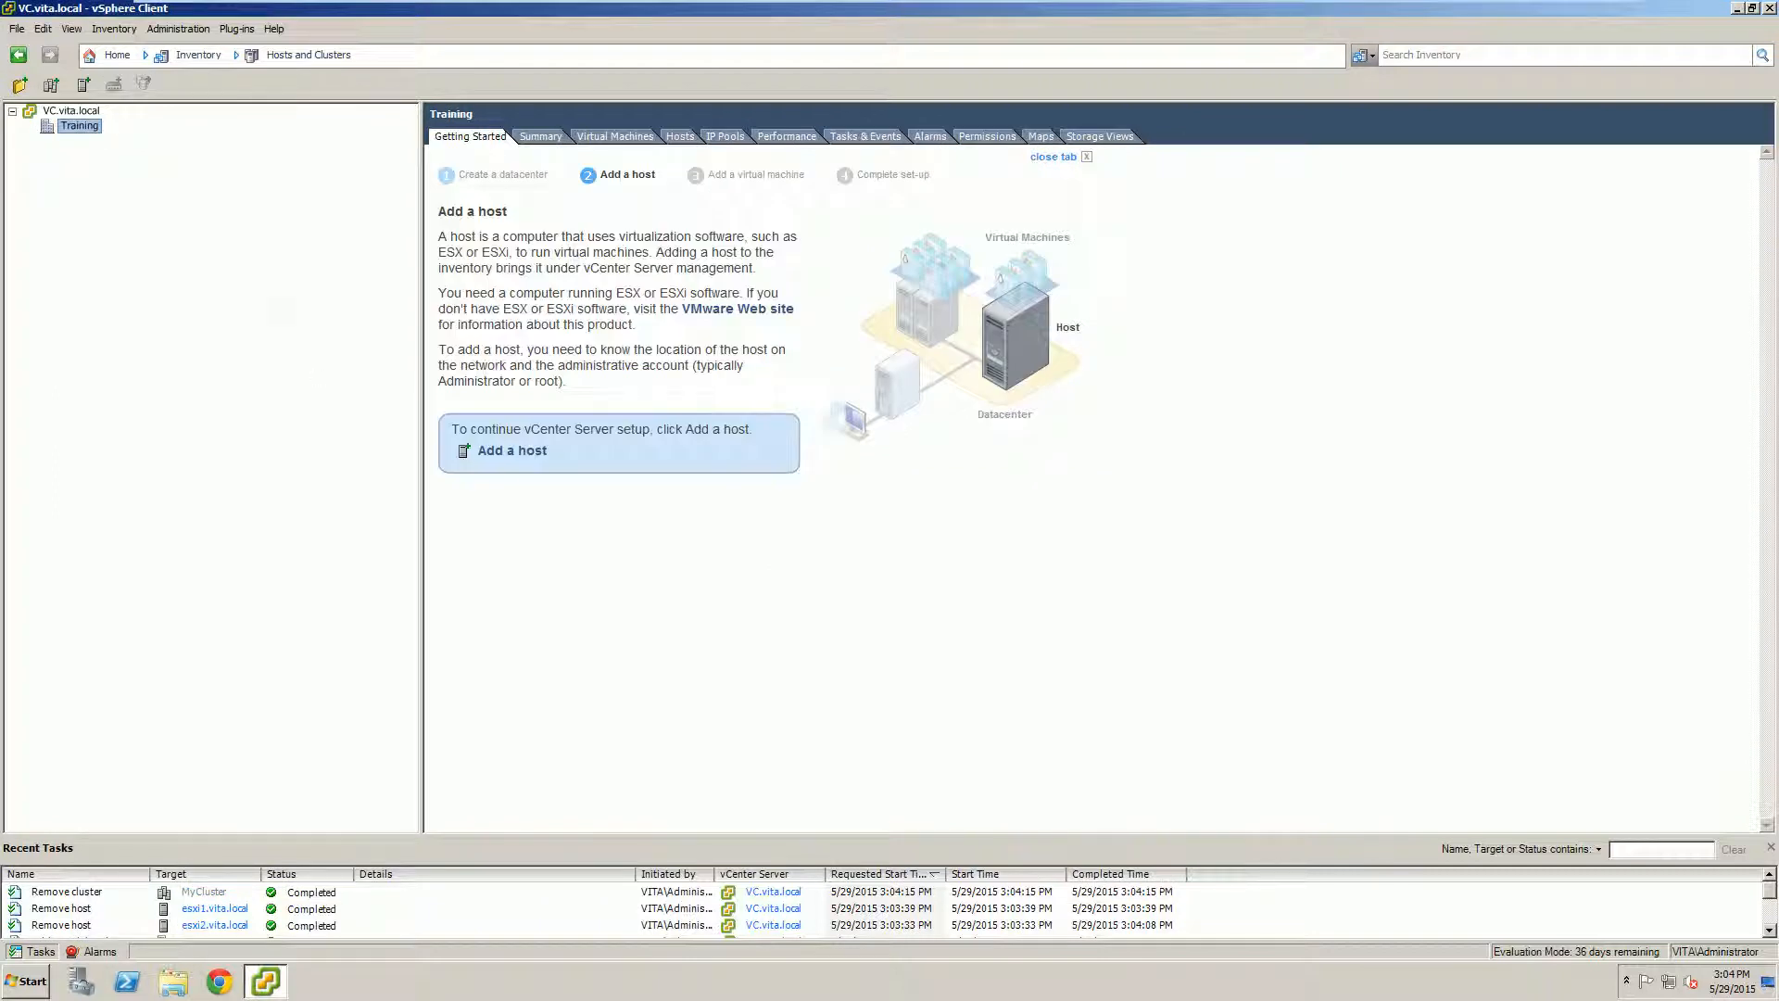
Step: Add esxi1.vita.local to Training as root, trust its certificate, keep the license and leave lockdown disabled
{"action": "right_click", "coordinate": [60, 129]}
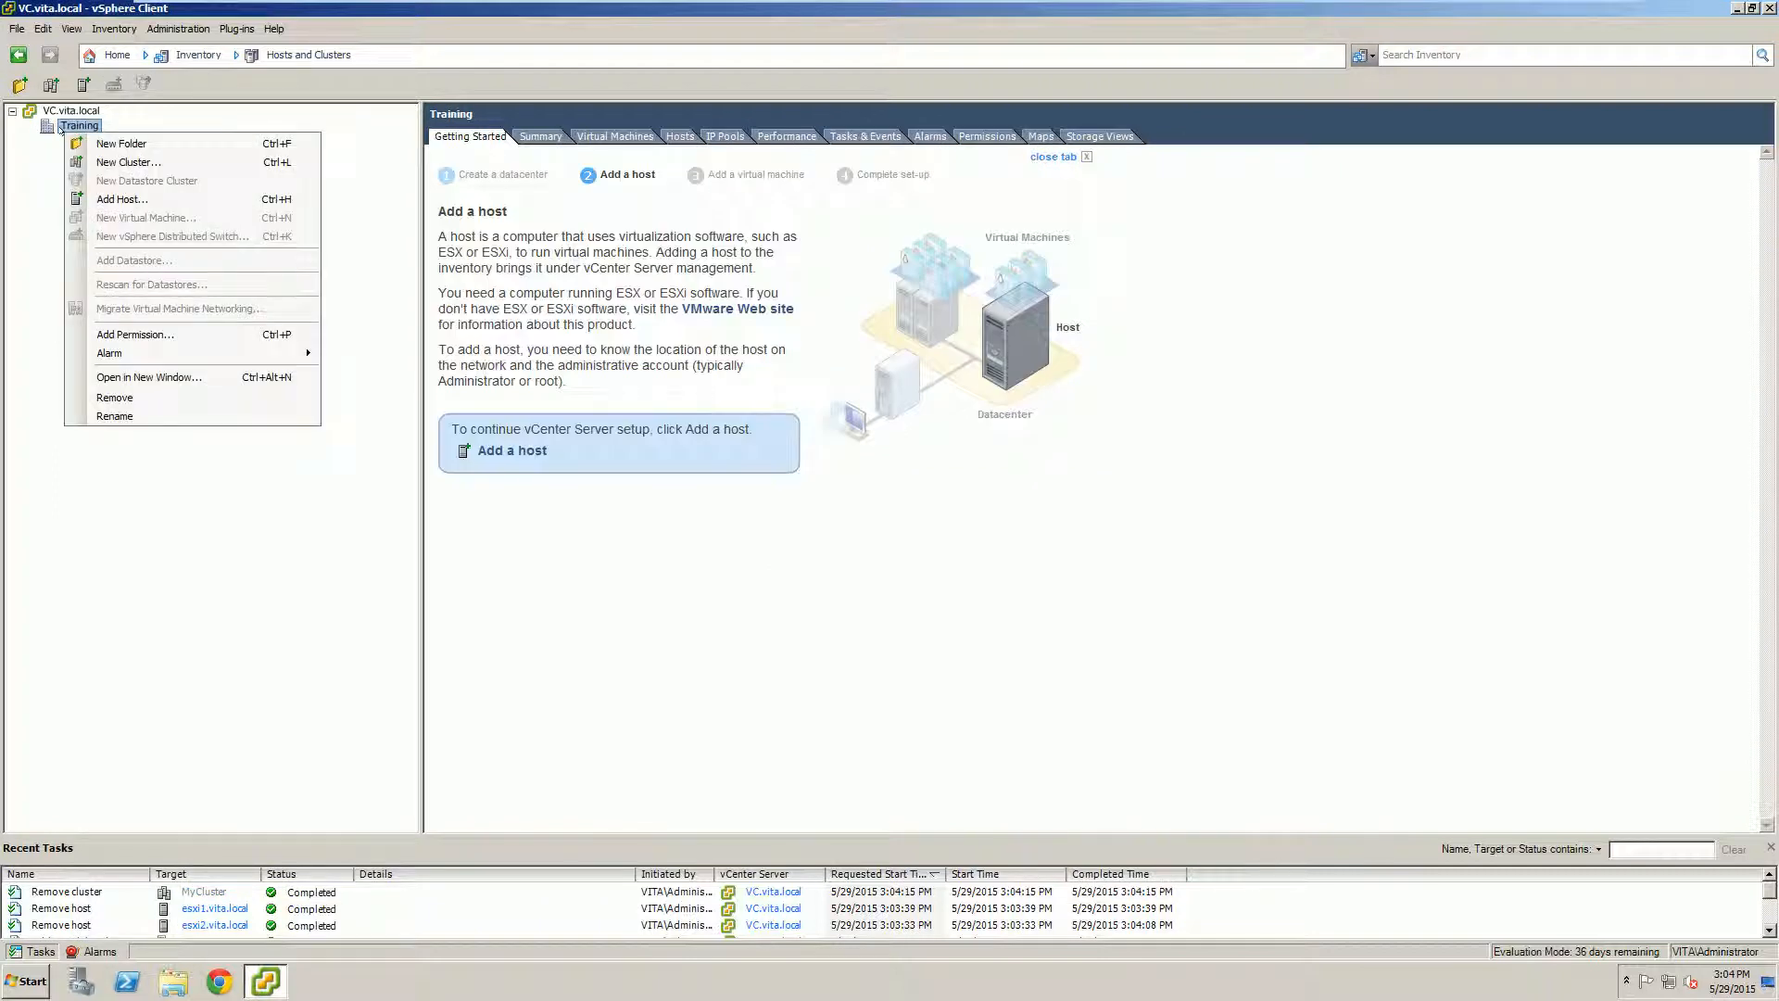
{"action": "left_click", "coordinate": [102, 190]}
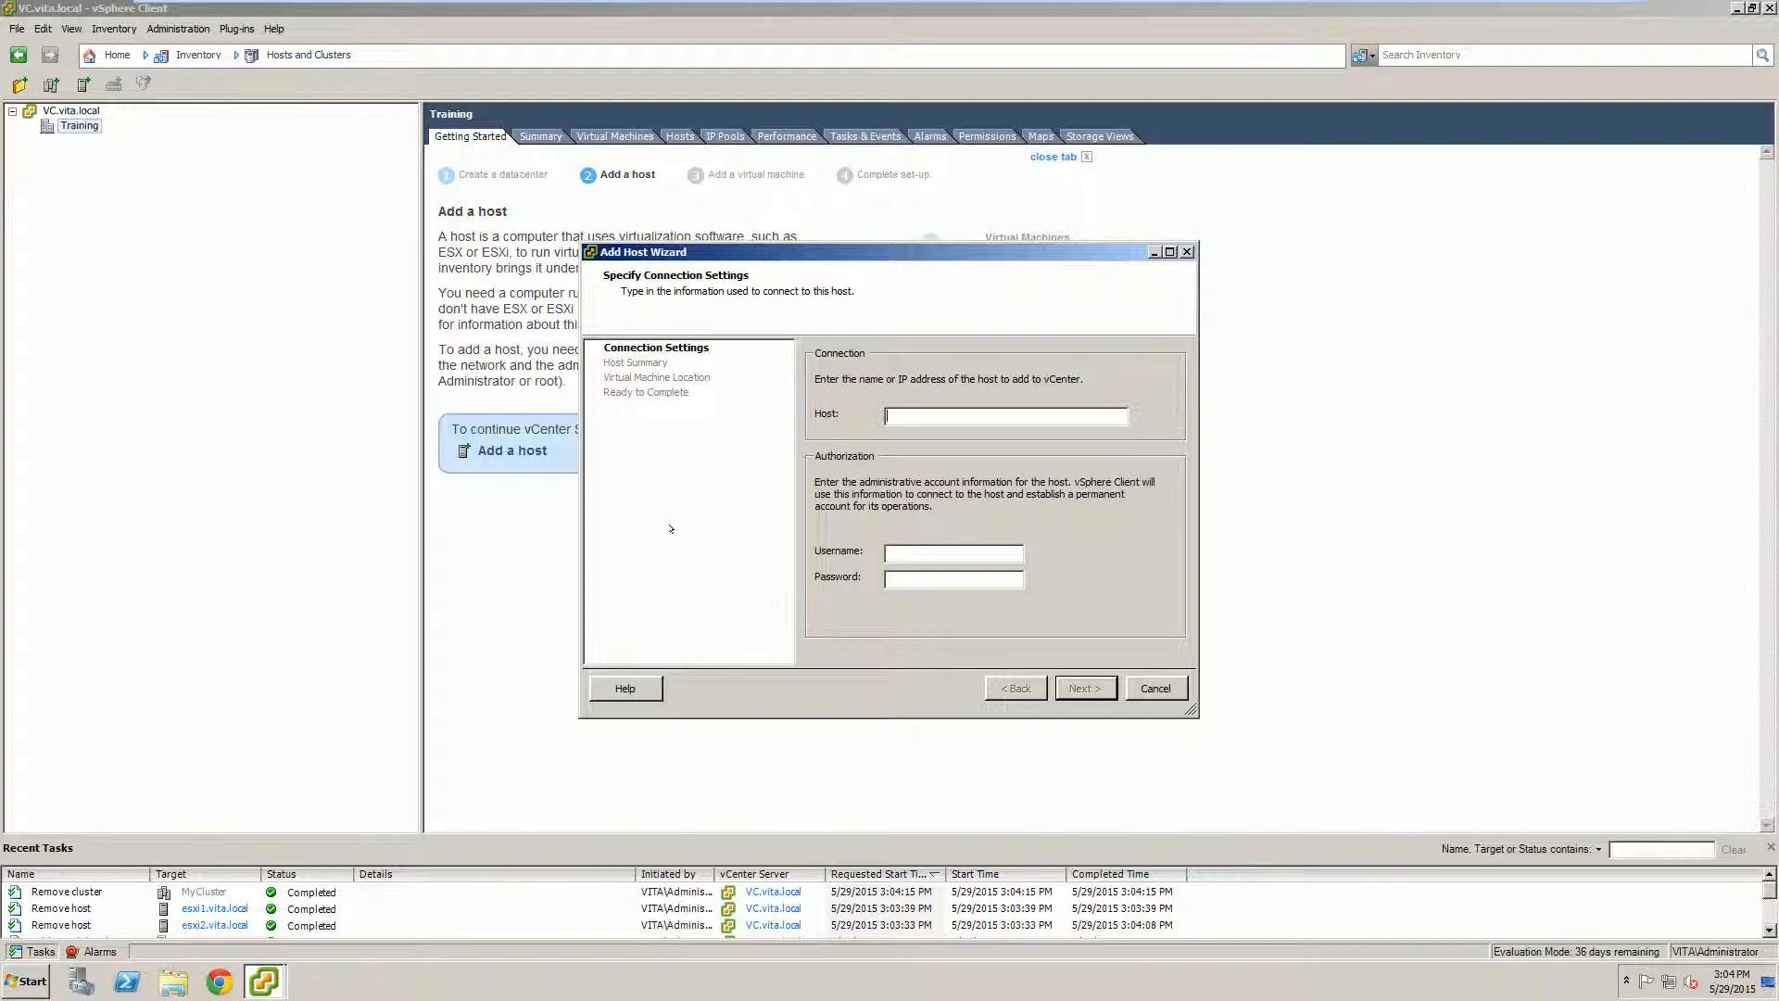
{"action": "type", "text": "esxi1.vita.localrootVMware1!"}
{"action": "left_click", "coordinate": [1084, 687]}
{"action": "left_click", "coordinate": [961, 609]}
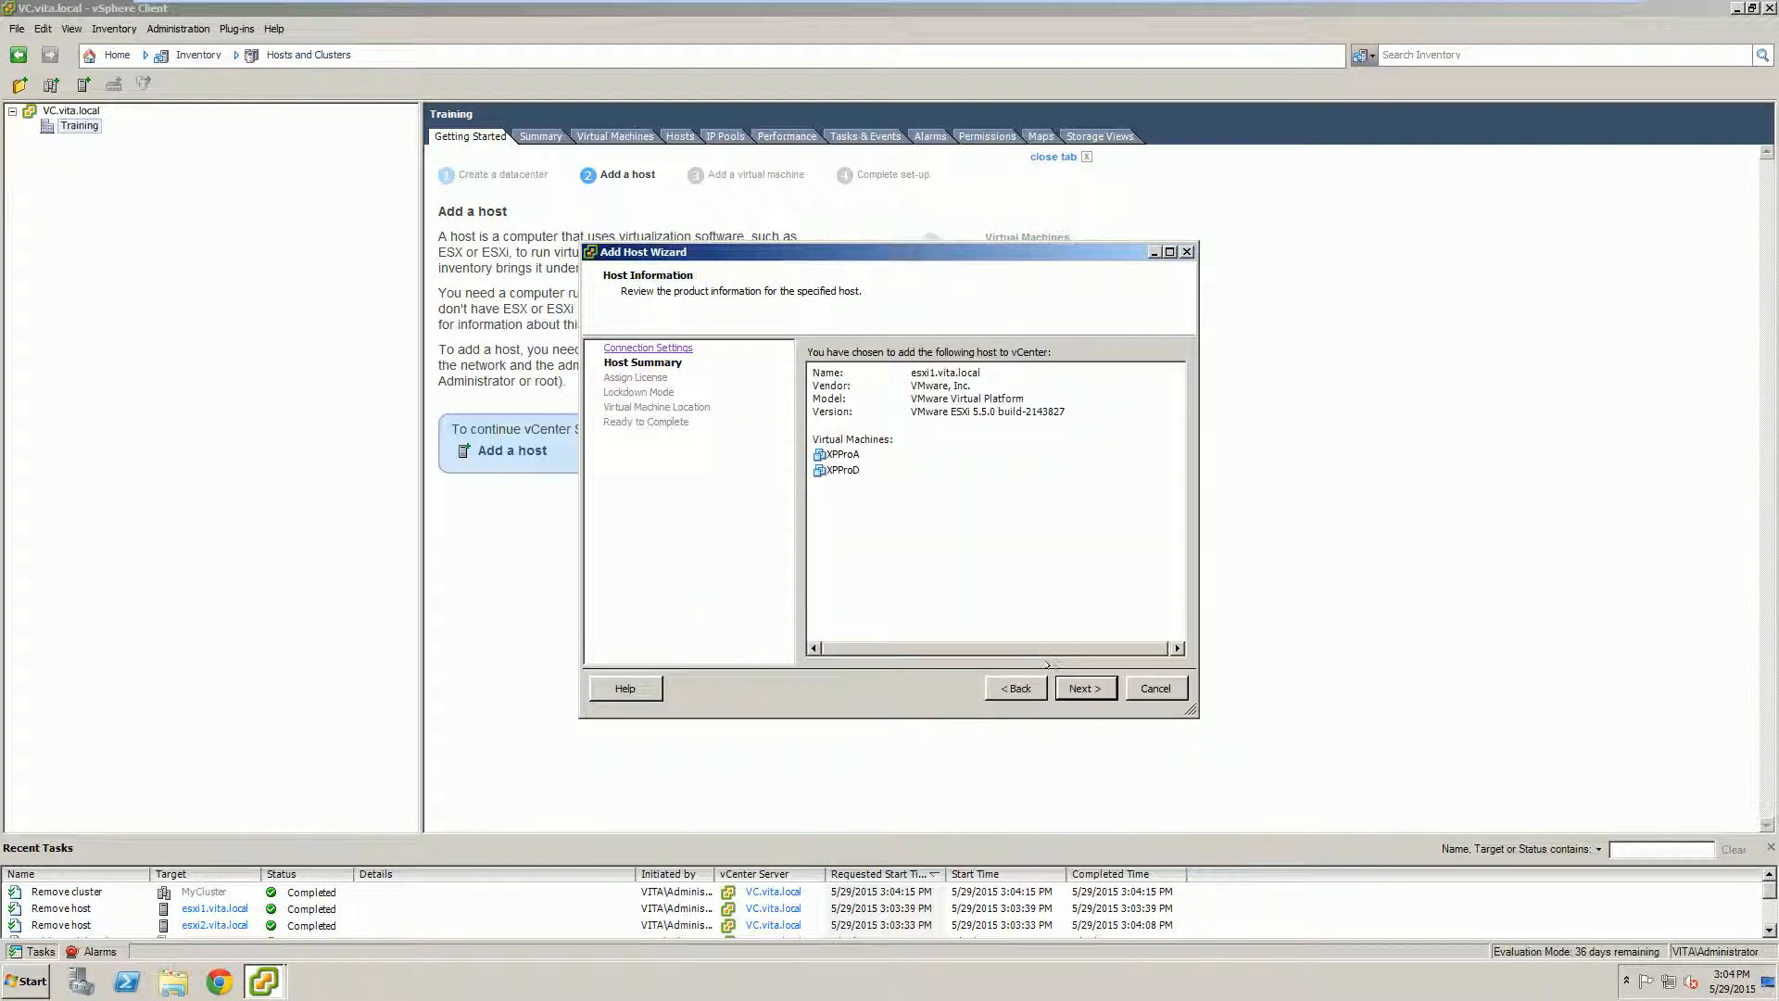
{"action": "left_click", "coordinate": [1061, 685]}
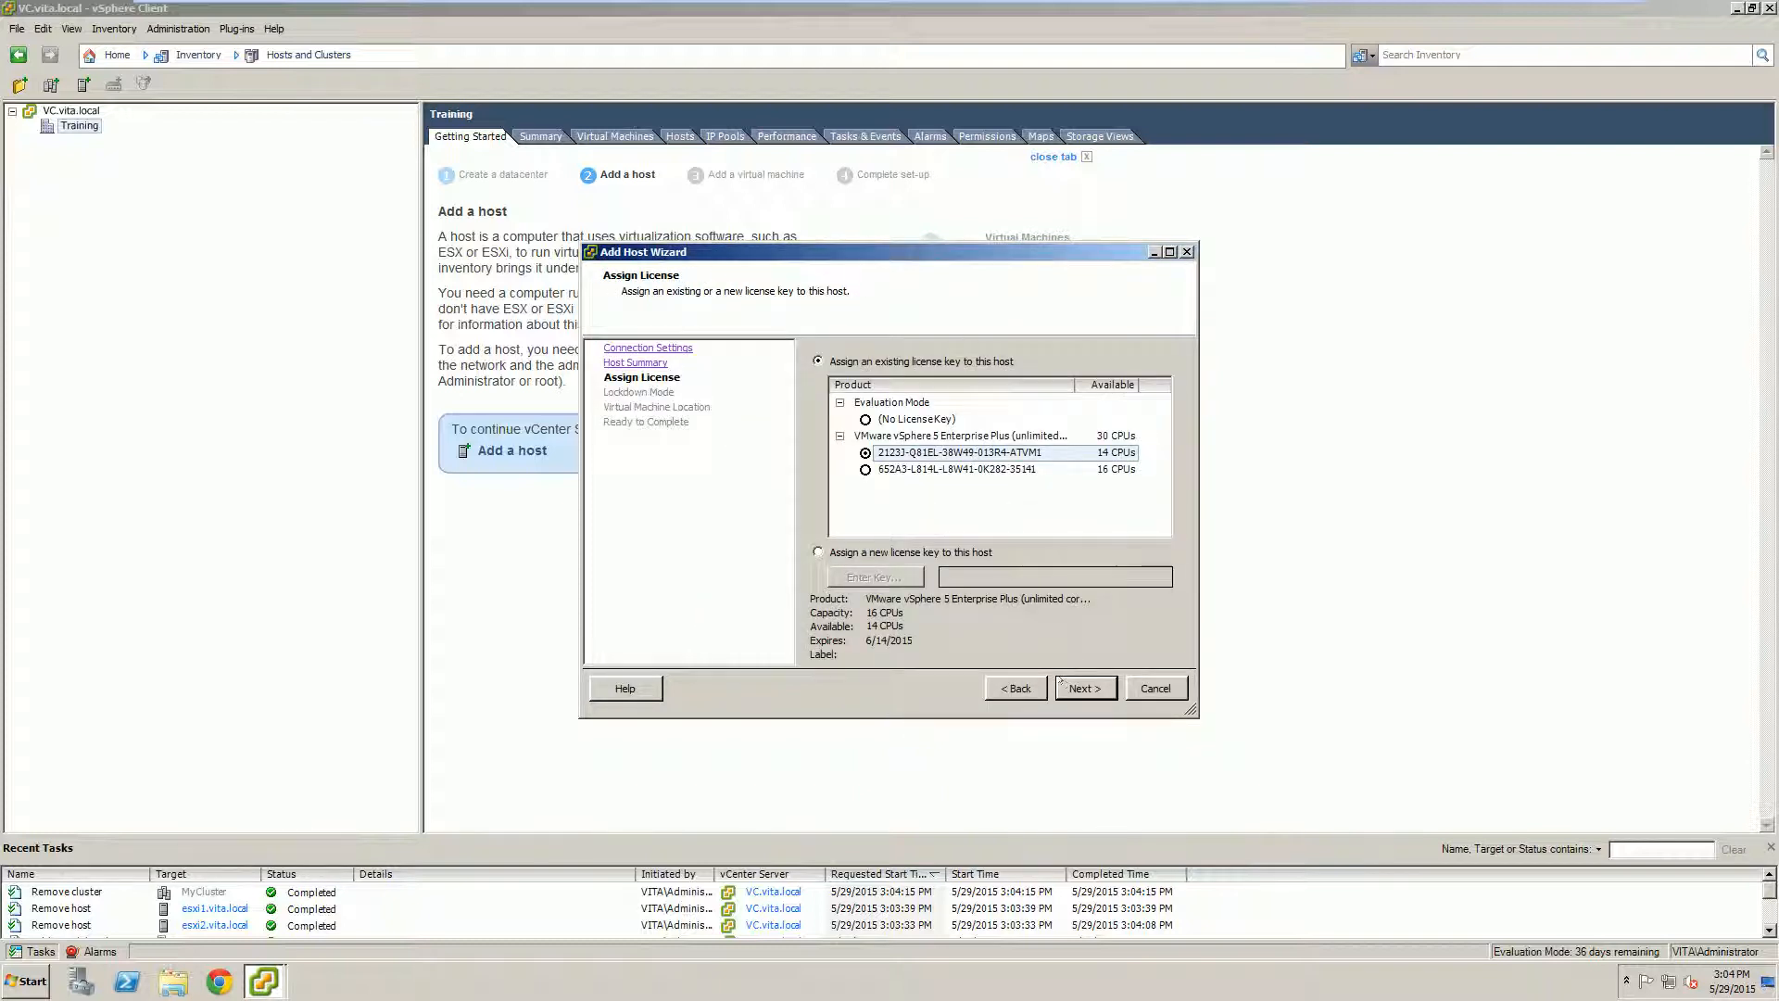
{"action": "left_click", "coordinate": [1065, 686]}
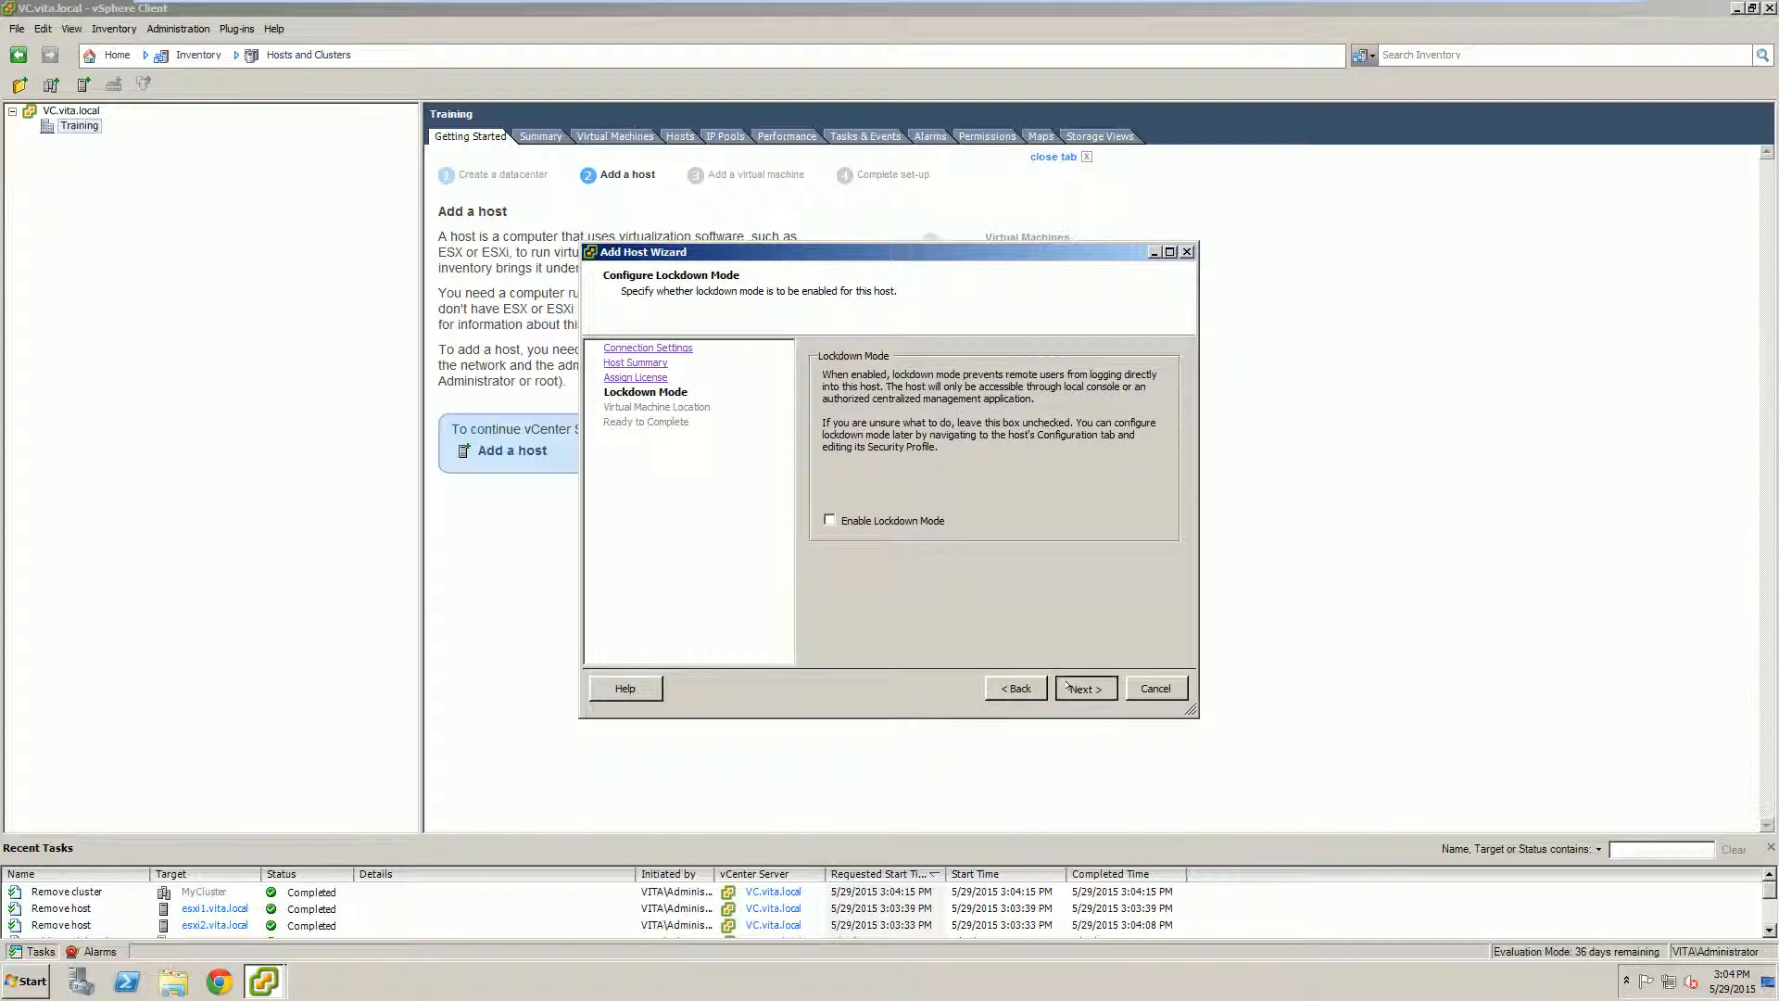
{"action": "left_click", "coordinate": [1067, 686]}
{"action": "left_click", "coordinate": [1067, 685]}
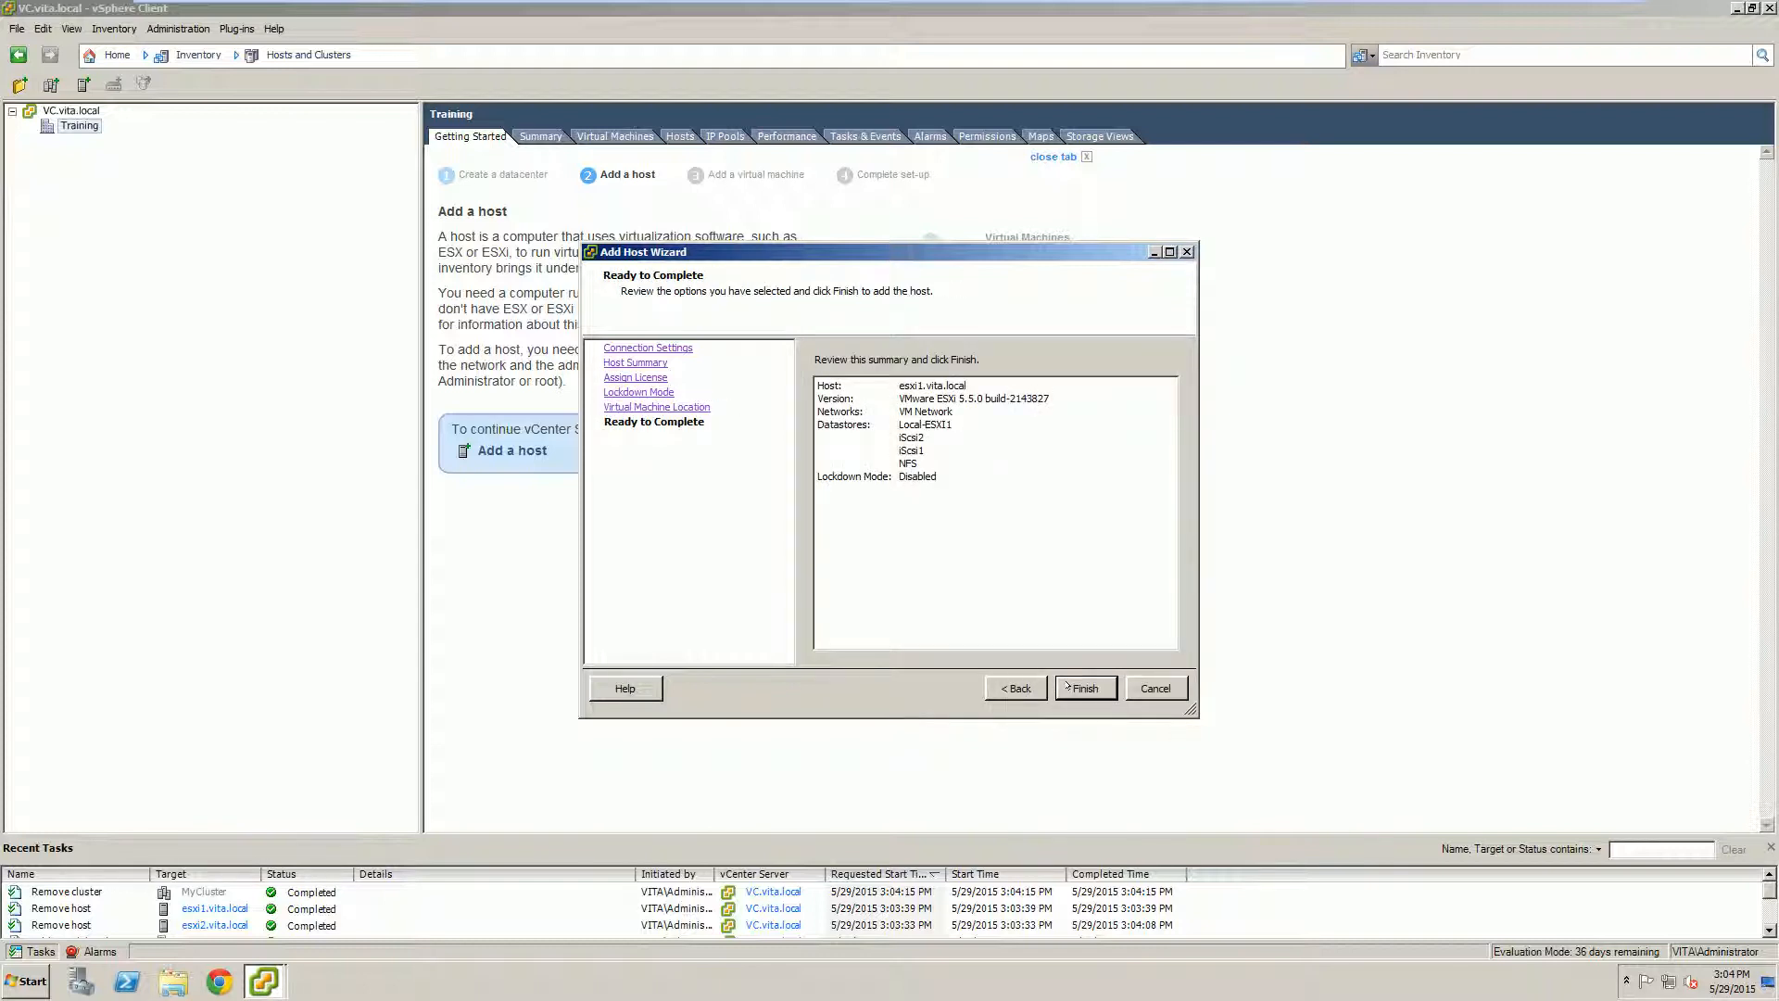
{"action": "left_click", "coordinate": [1067, 687]}
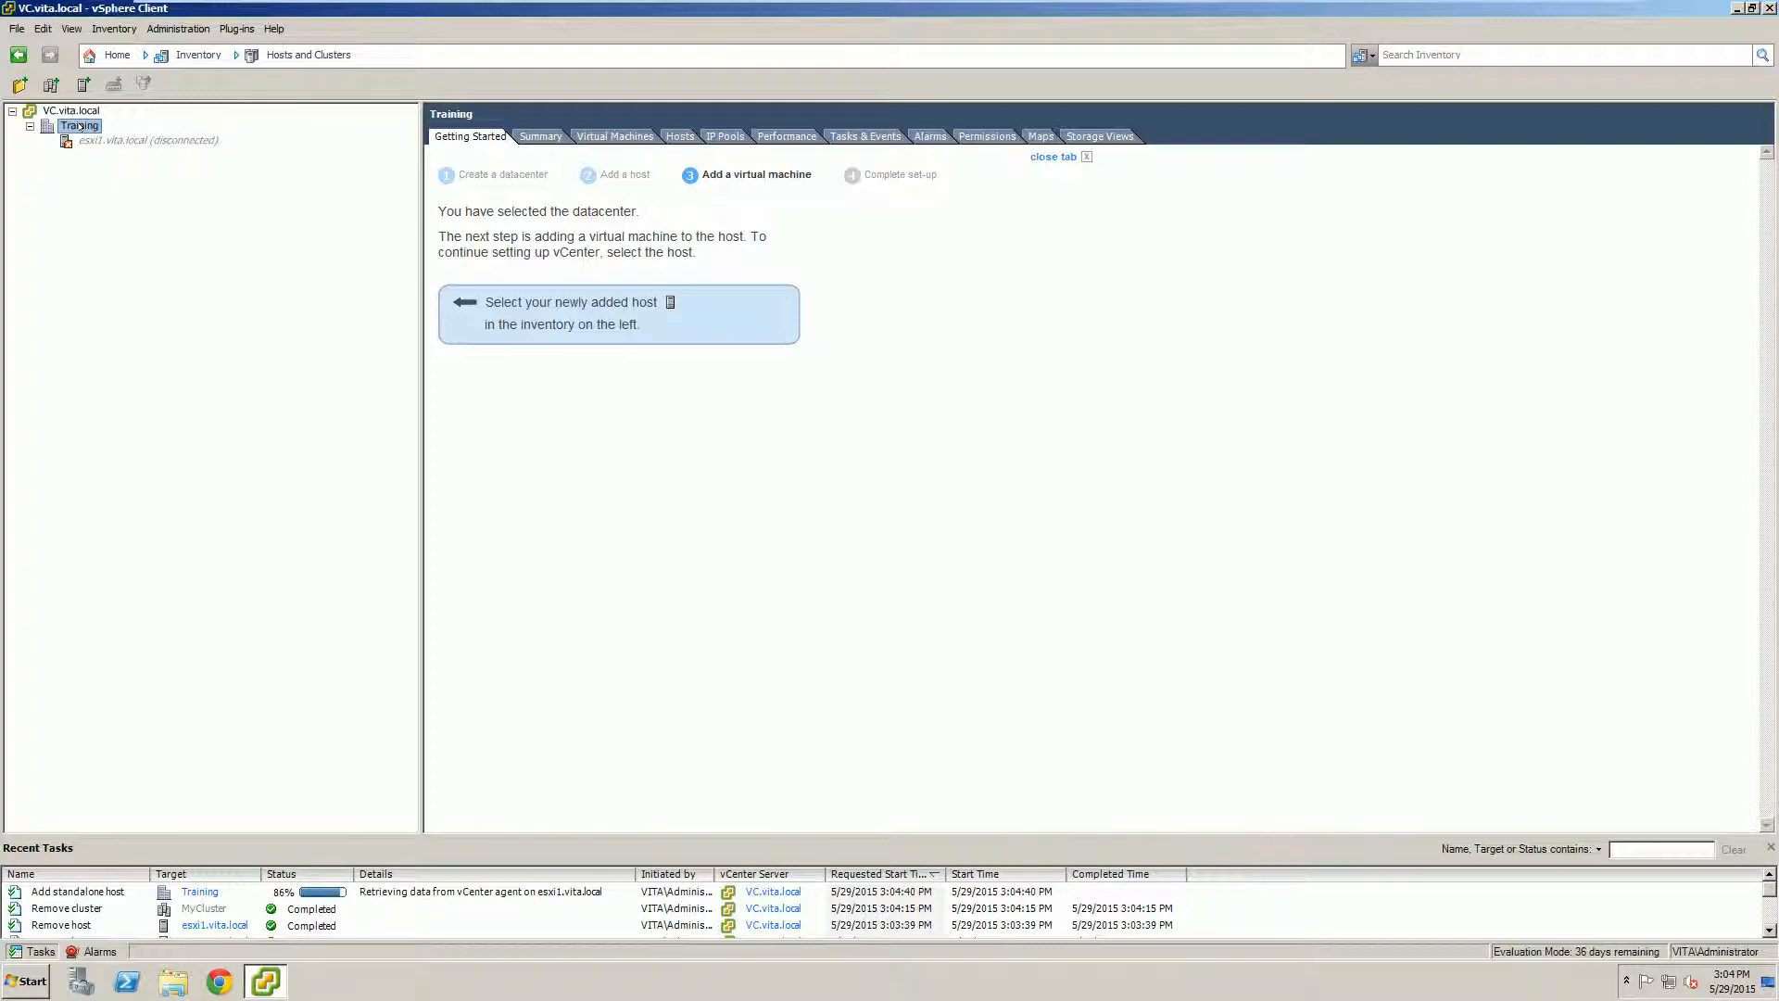
Step: Start adding esxi2.vita.local to Training with the root account and trust its certificate
{"action": "right_click", "coordinate": [83, 128]}
{"action": "left_click", "coordinate": [141, 196]}
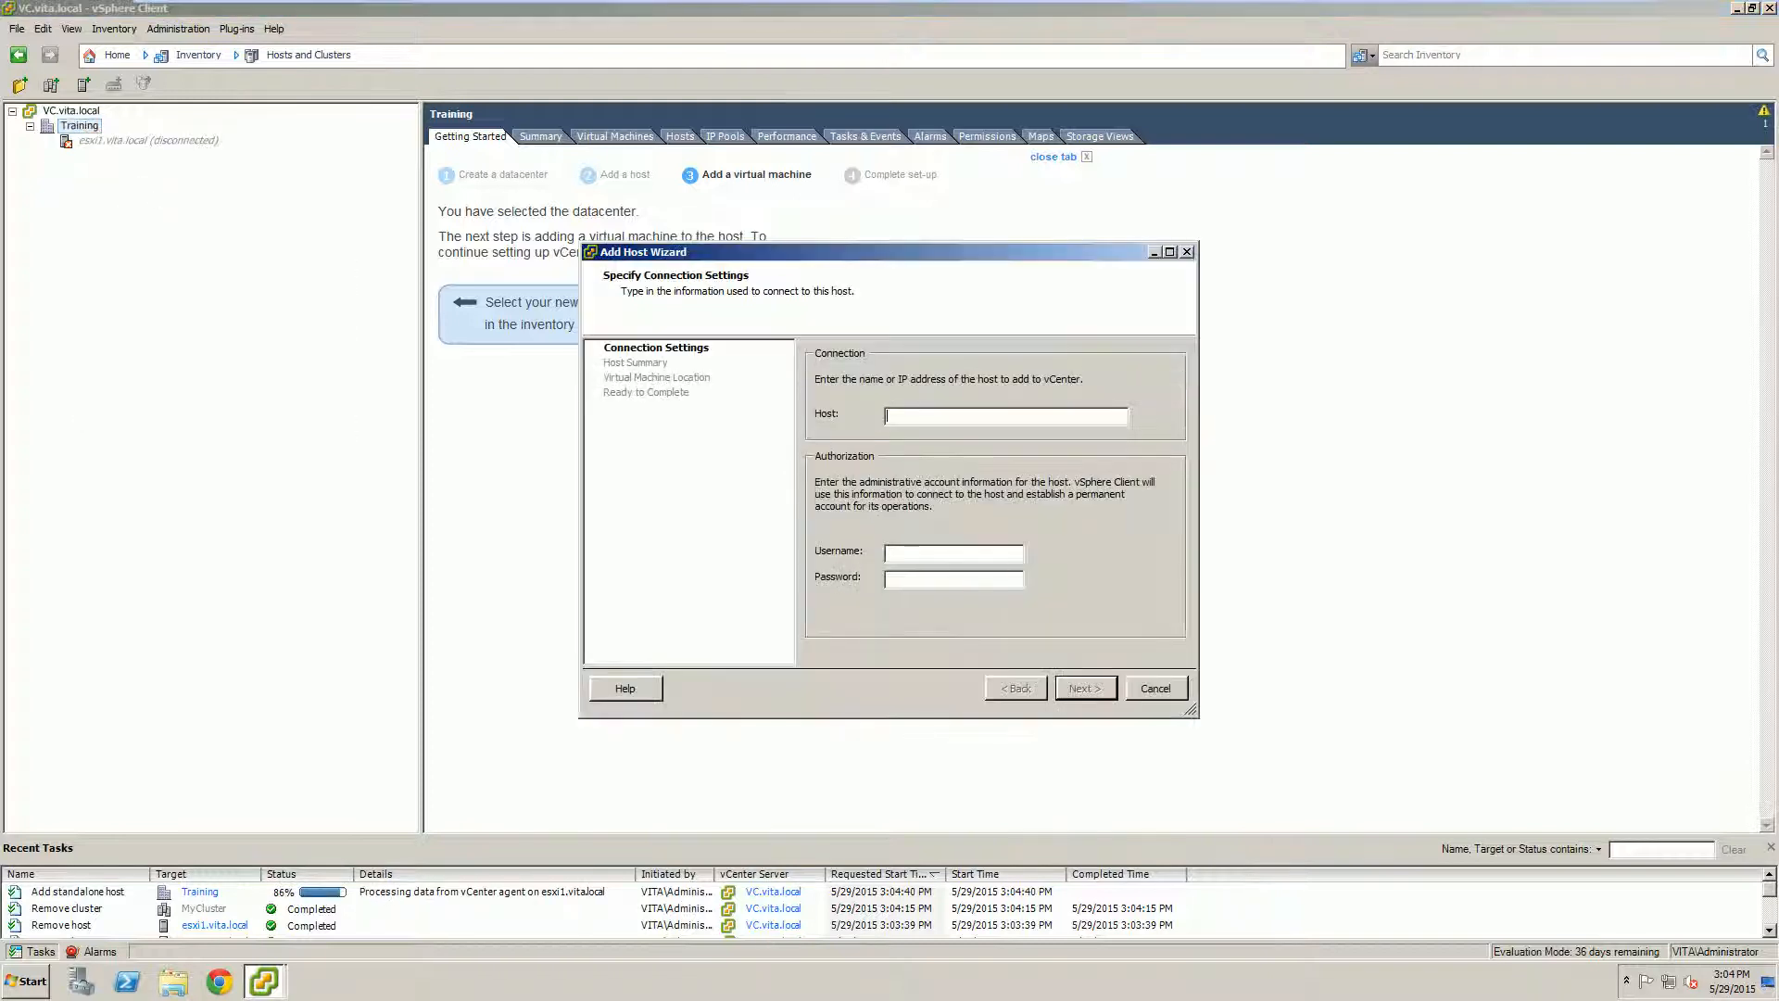
{"action": "type", "text": "esxi2"}
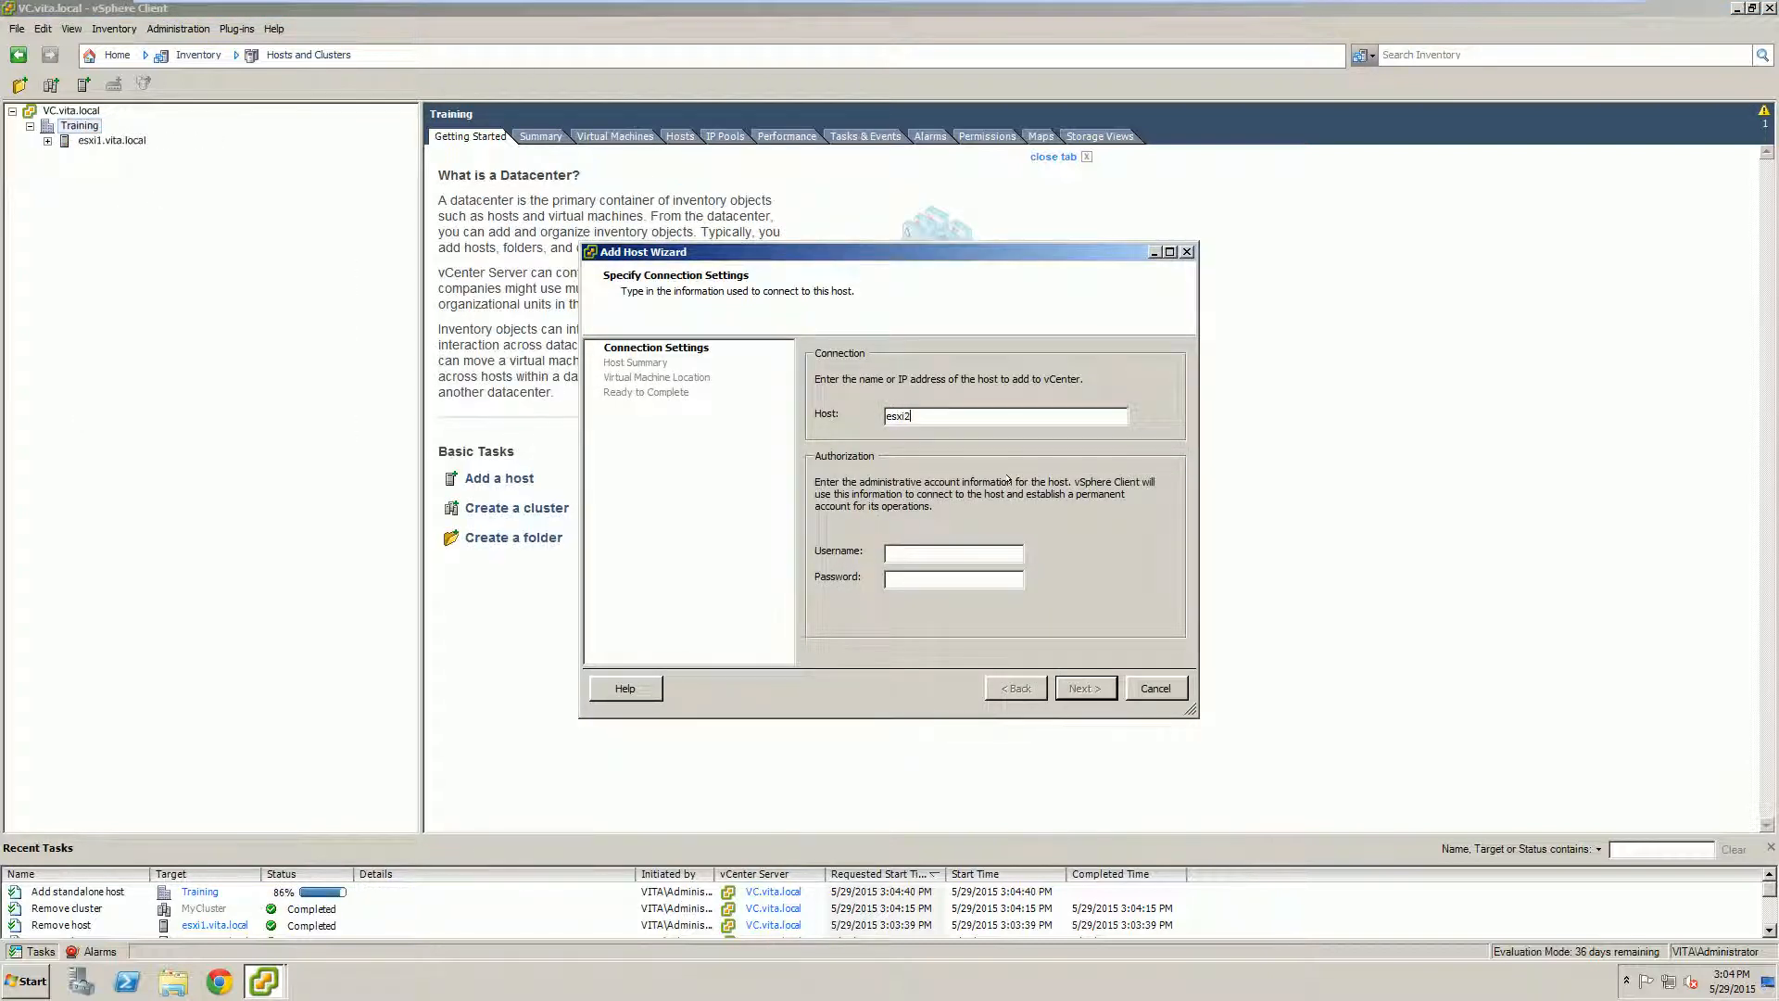
{"action": "type", "text": ".vita.local"}
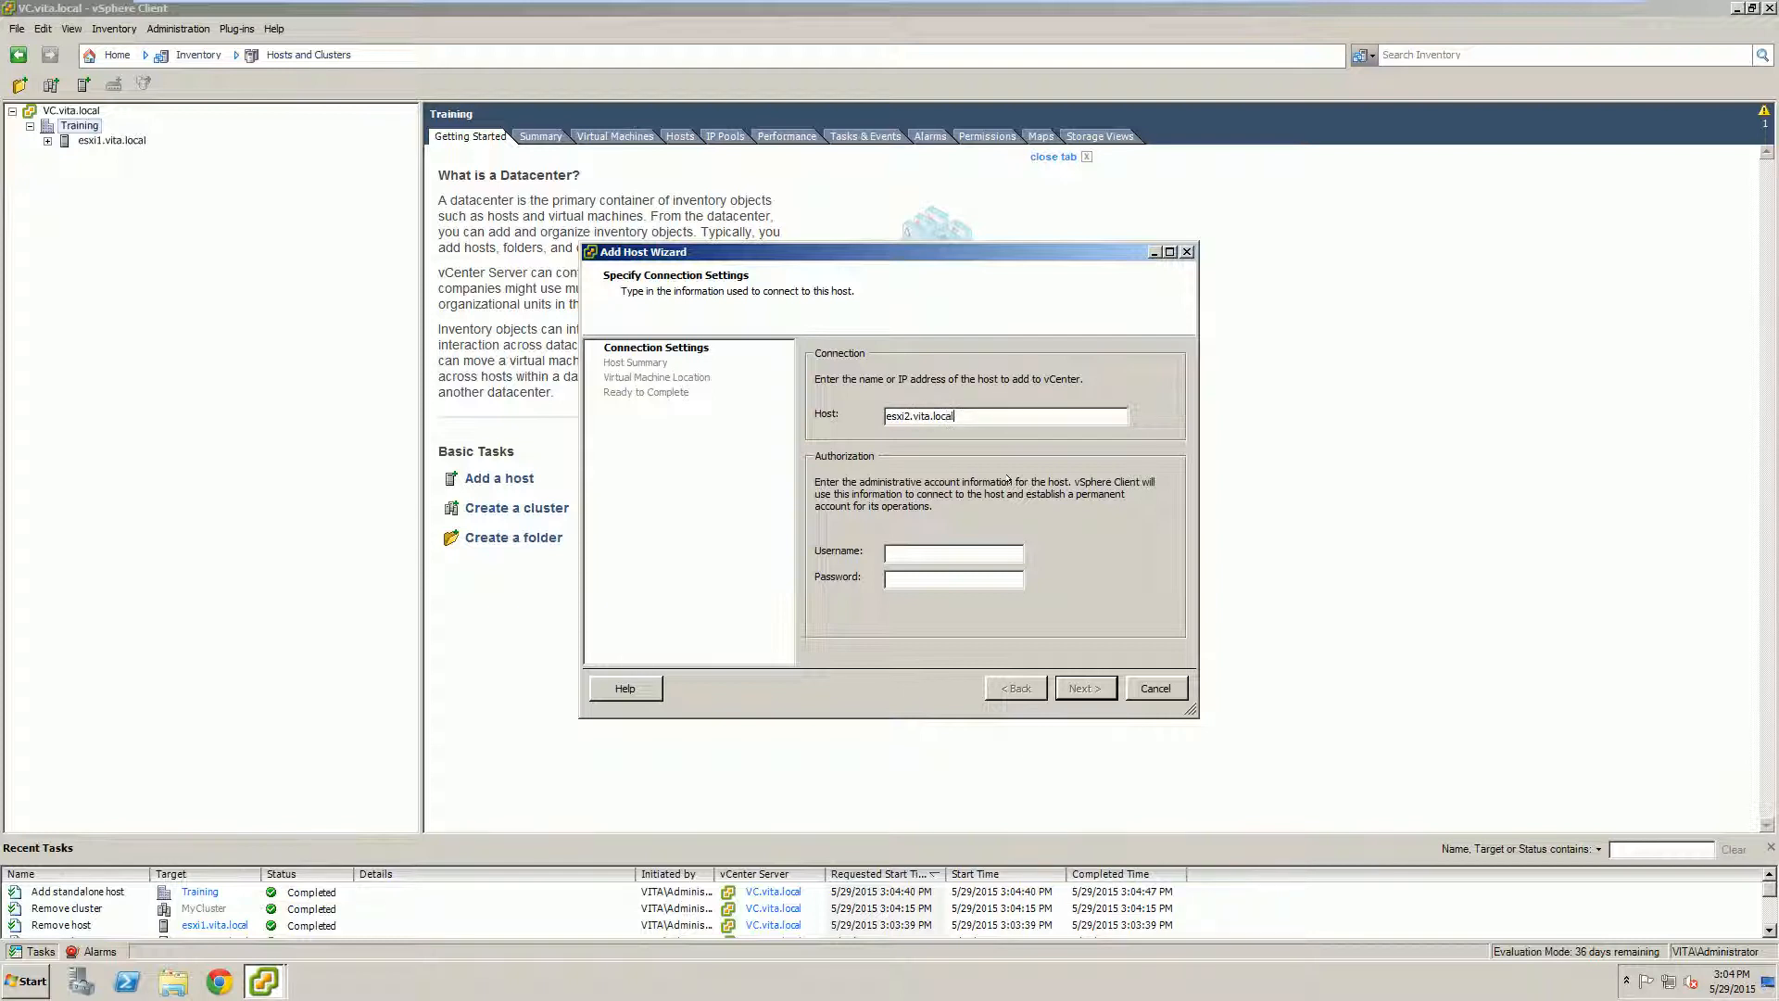
{"action": "key", "text": "Tab"}
{"action": "type", "text": "root********"}
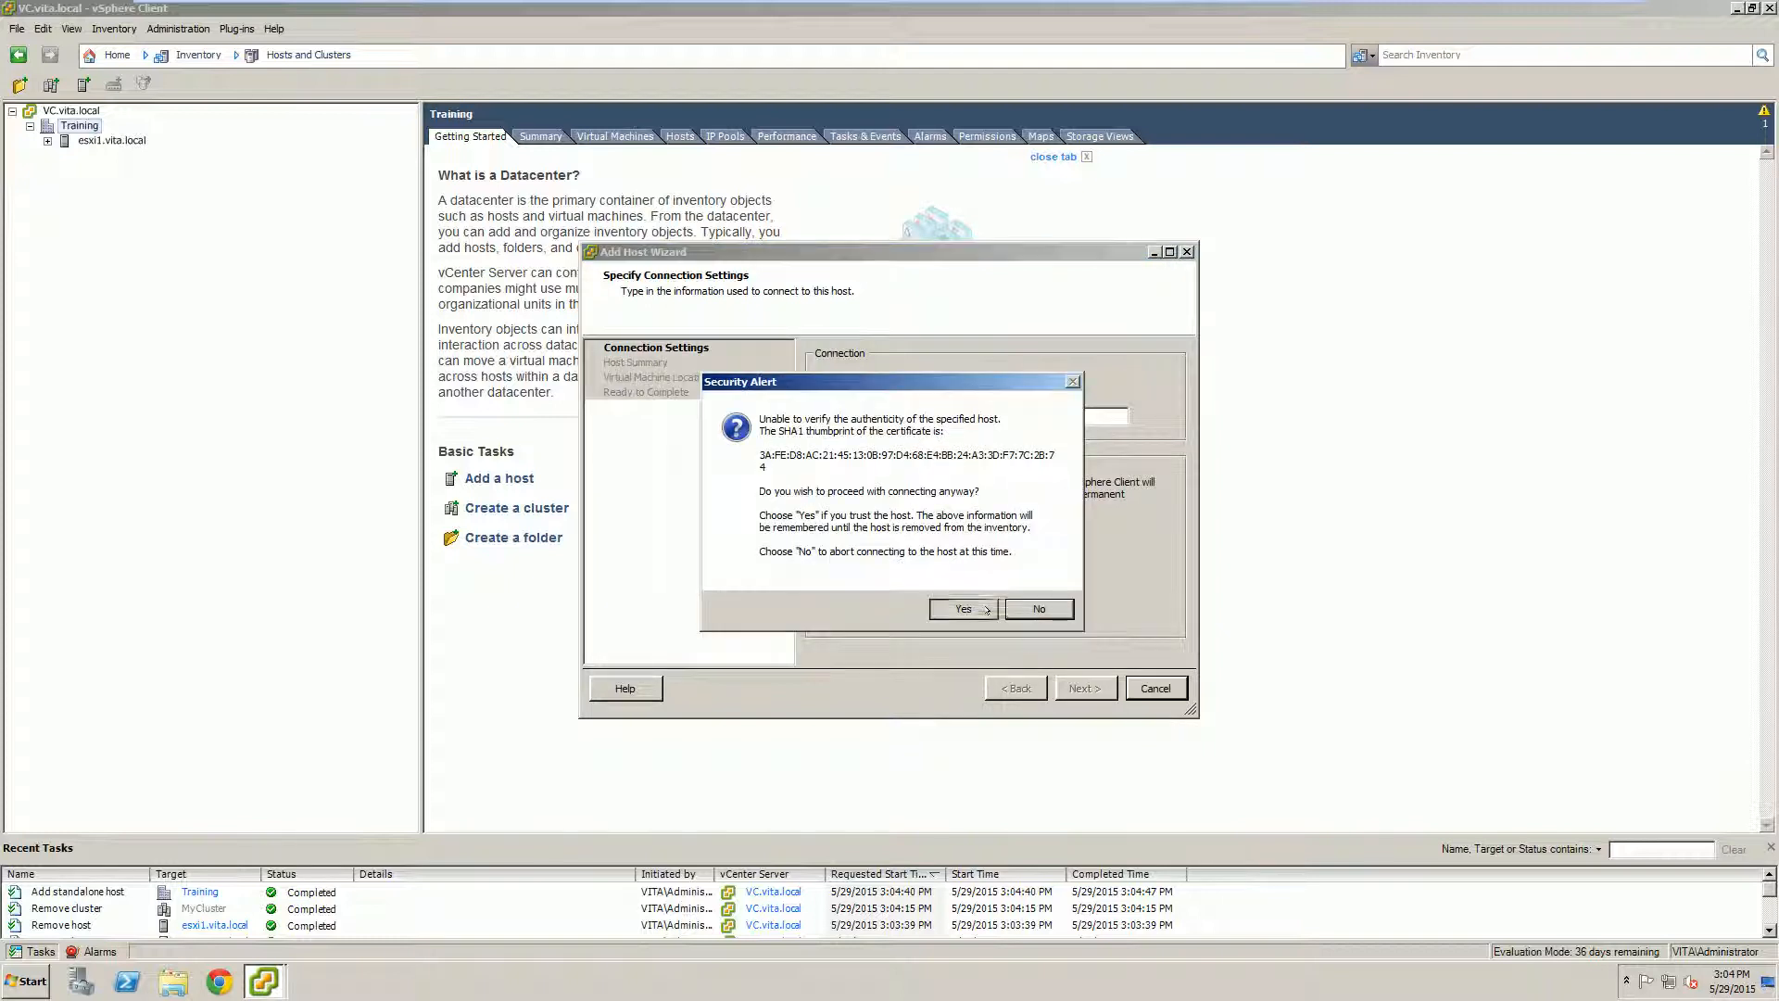
{"action": "left_click", "coordinate": [985, 609]}
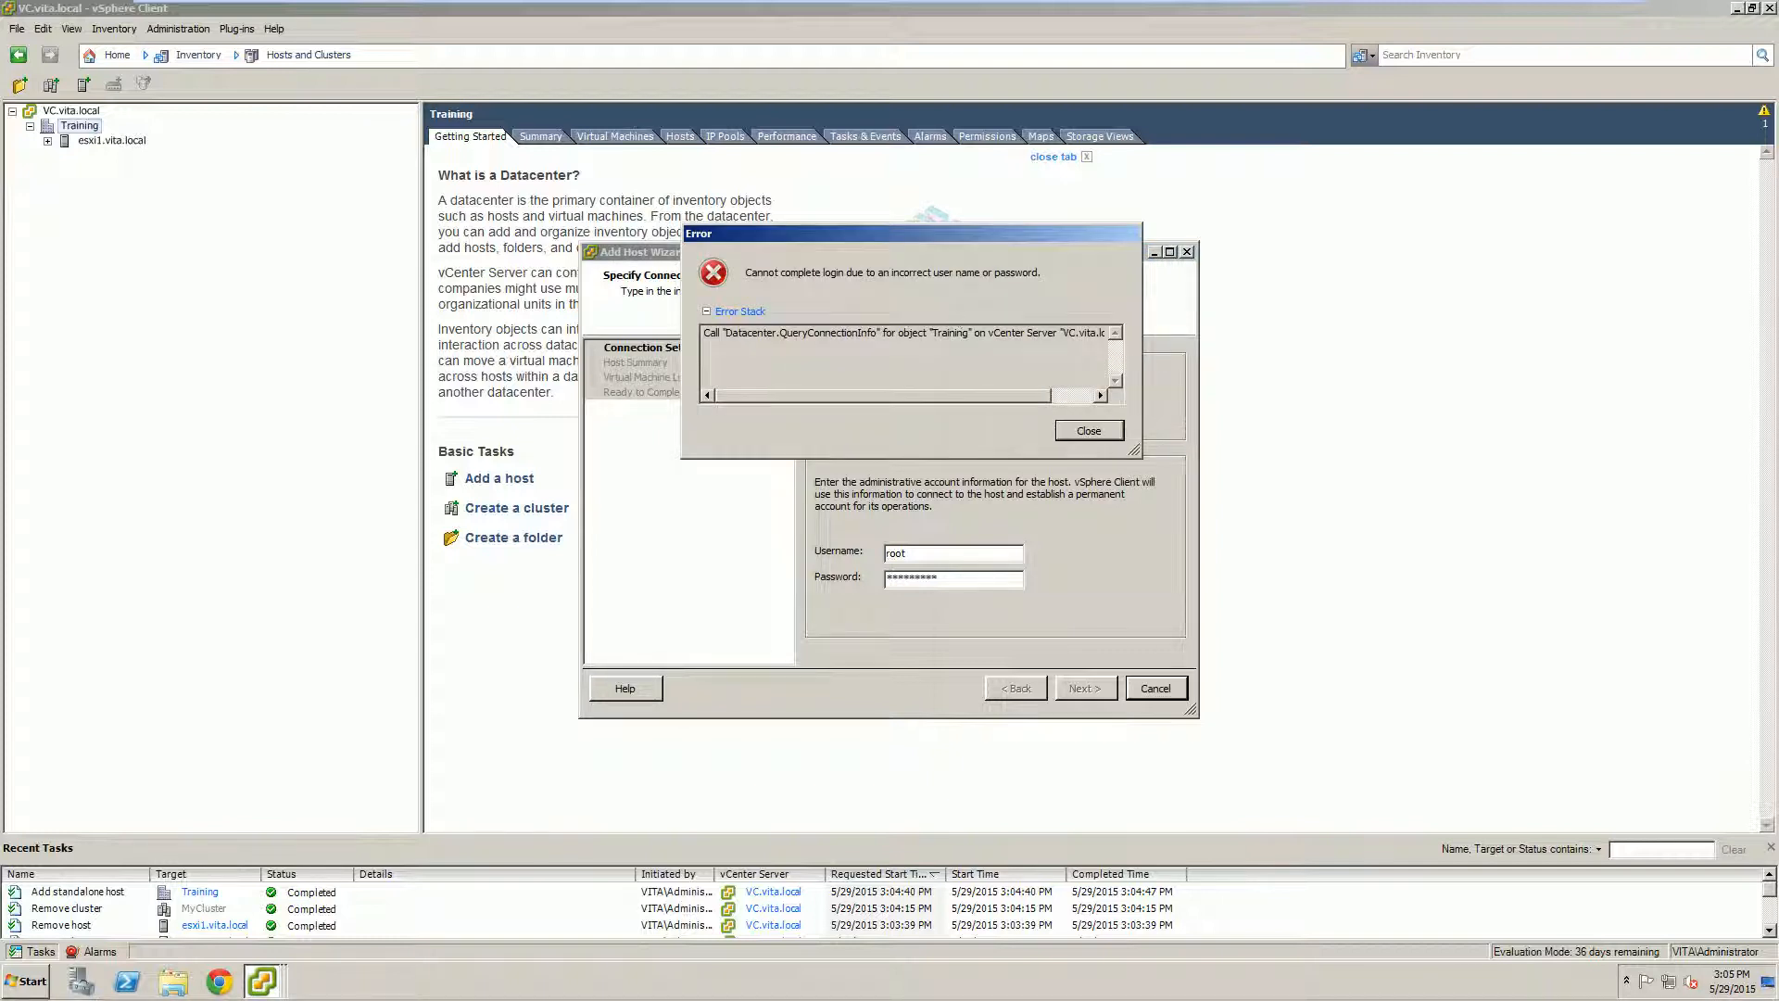
Step: Correct the rejected root password, finish adding esxi2 and expand esxi1 to show XPProA and XPProD
{"action": "left_click", "coordinate": [1111, 432]}
{"action": "left_click_drag", "start_coordinate": [954, 579], "coordinate": [760, 584]}
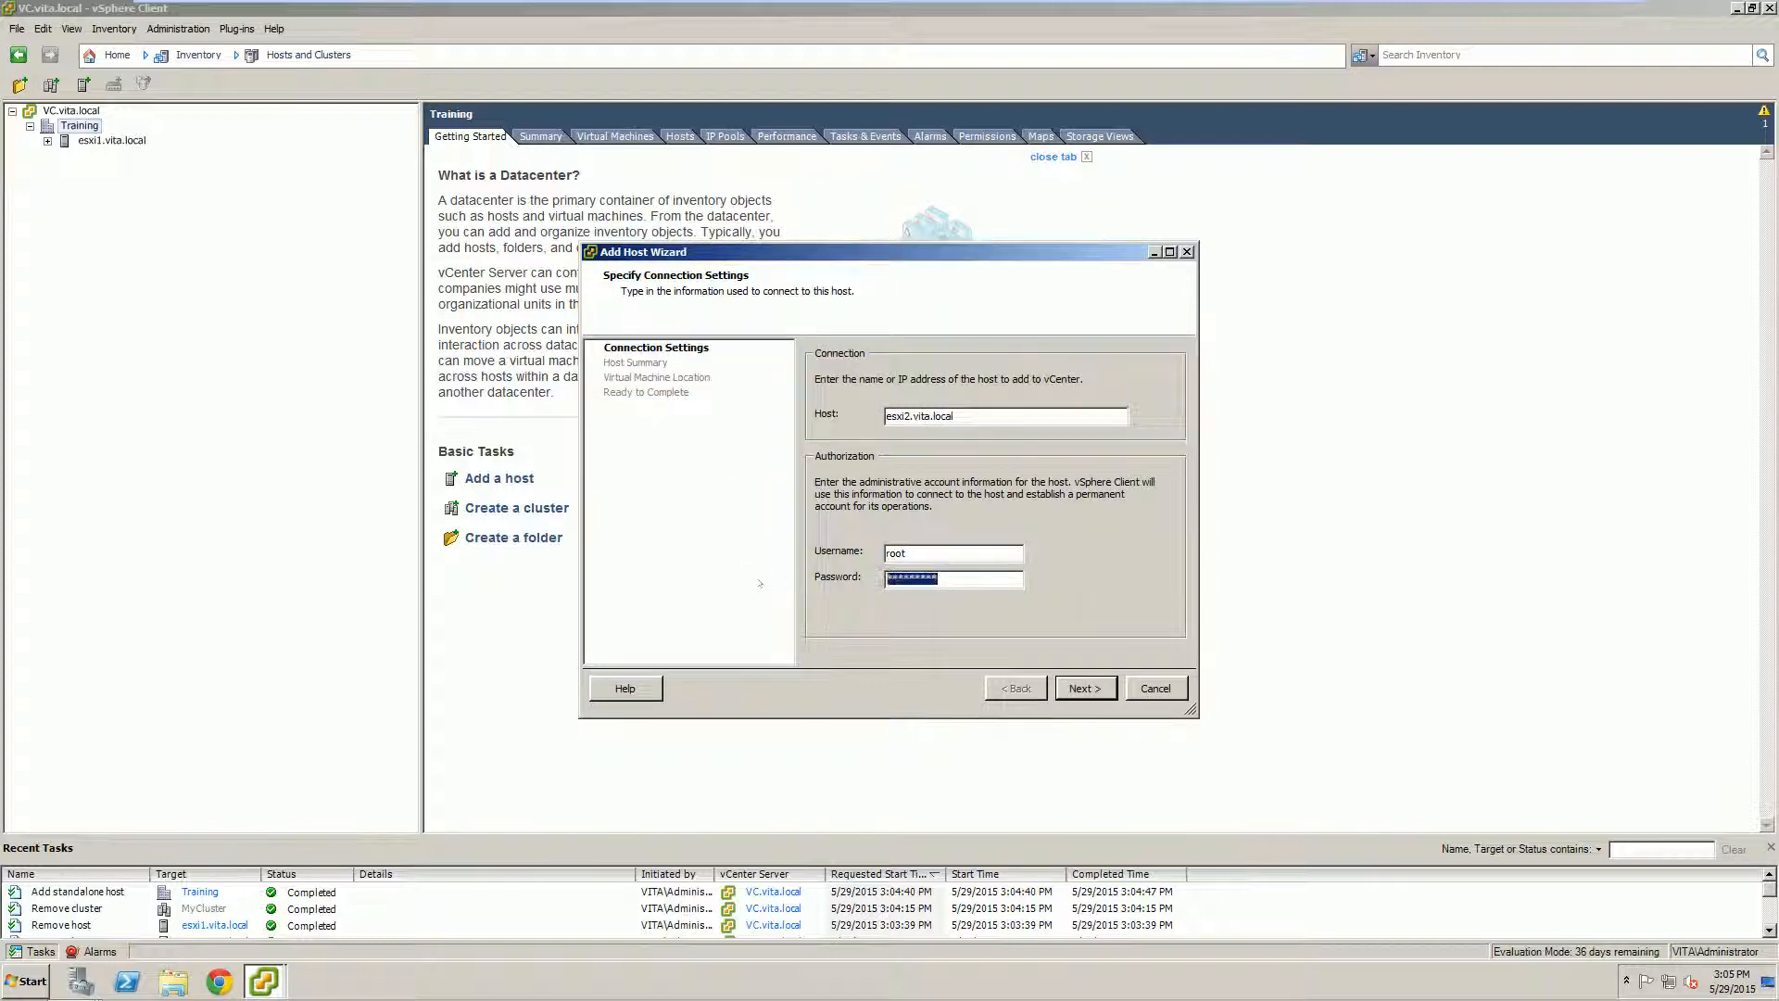
{"action": "type", "text": "vmware"}
{"action": "key", "text": "BackSpace"}
{"action": "key", "text": "BackSpace"}
{"action": "key", "text": "BackSpace"}
{"action": "key", "text": "BackSpace"}
{"action": "key", "text": "BackSpace"}
{"action": "key", "text": "BackSpace"}
{"action": "key", "text": "Return"}
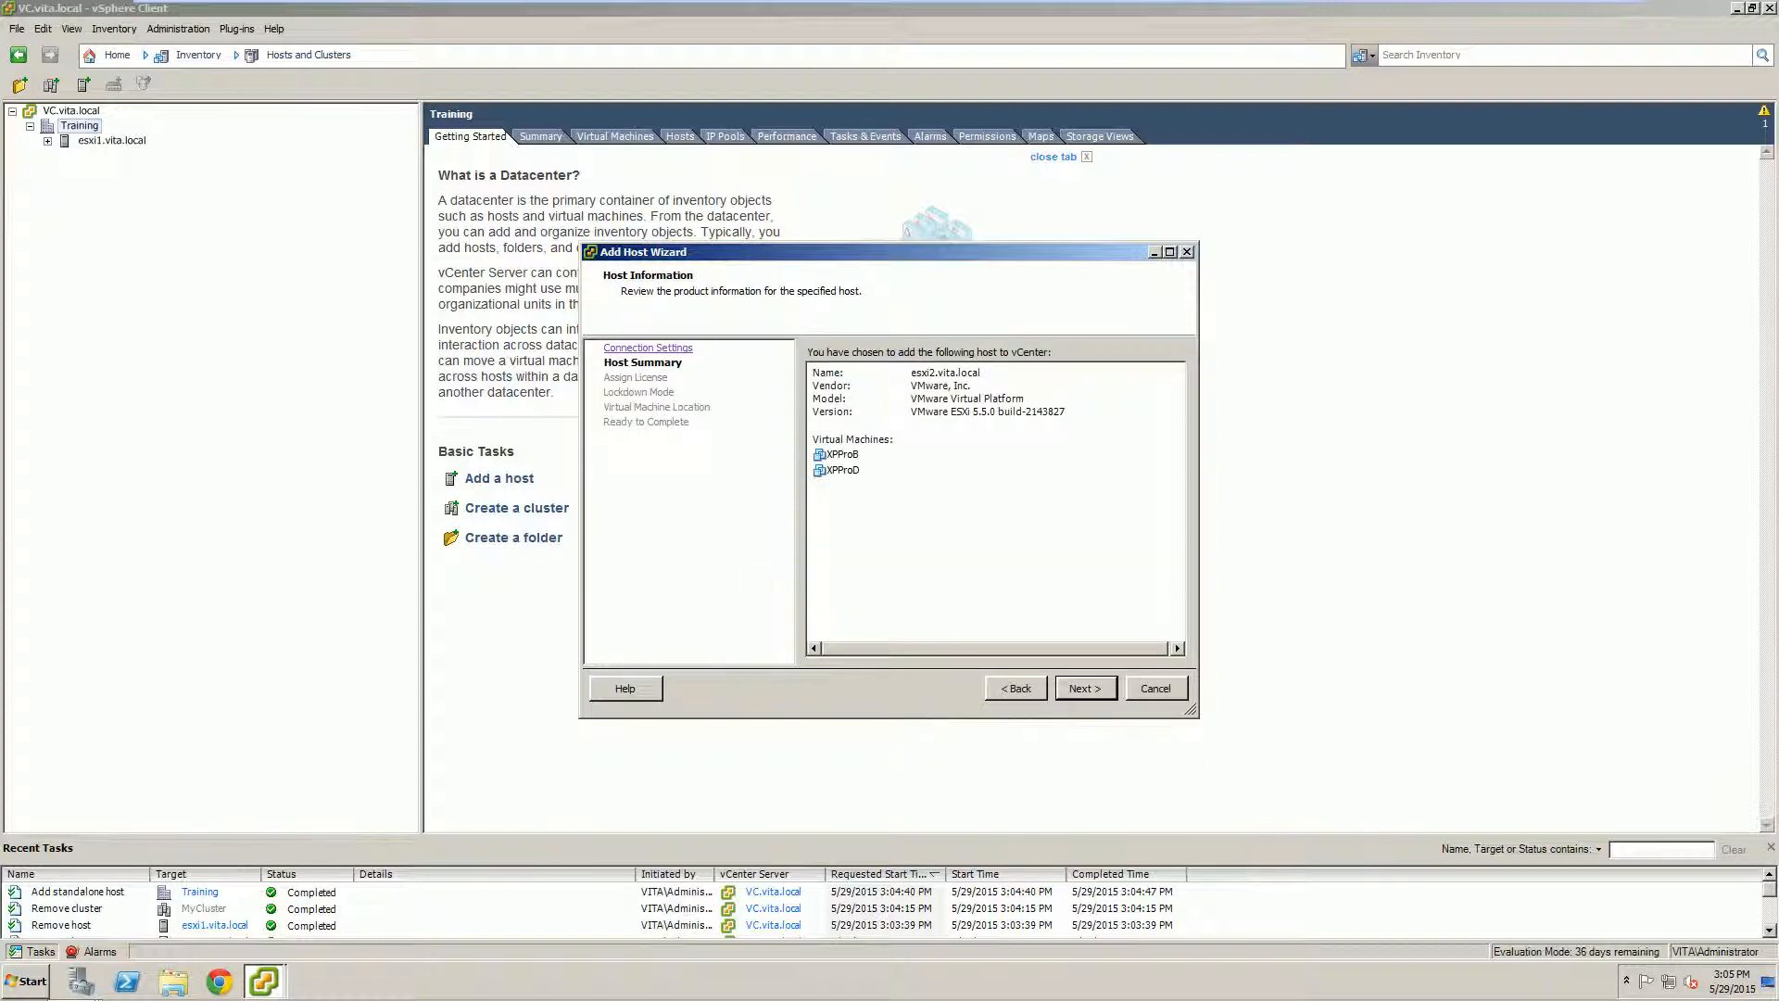
{"action": "left_click", "coordinate": [1058, 689]}
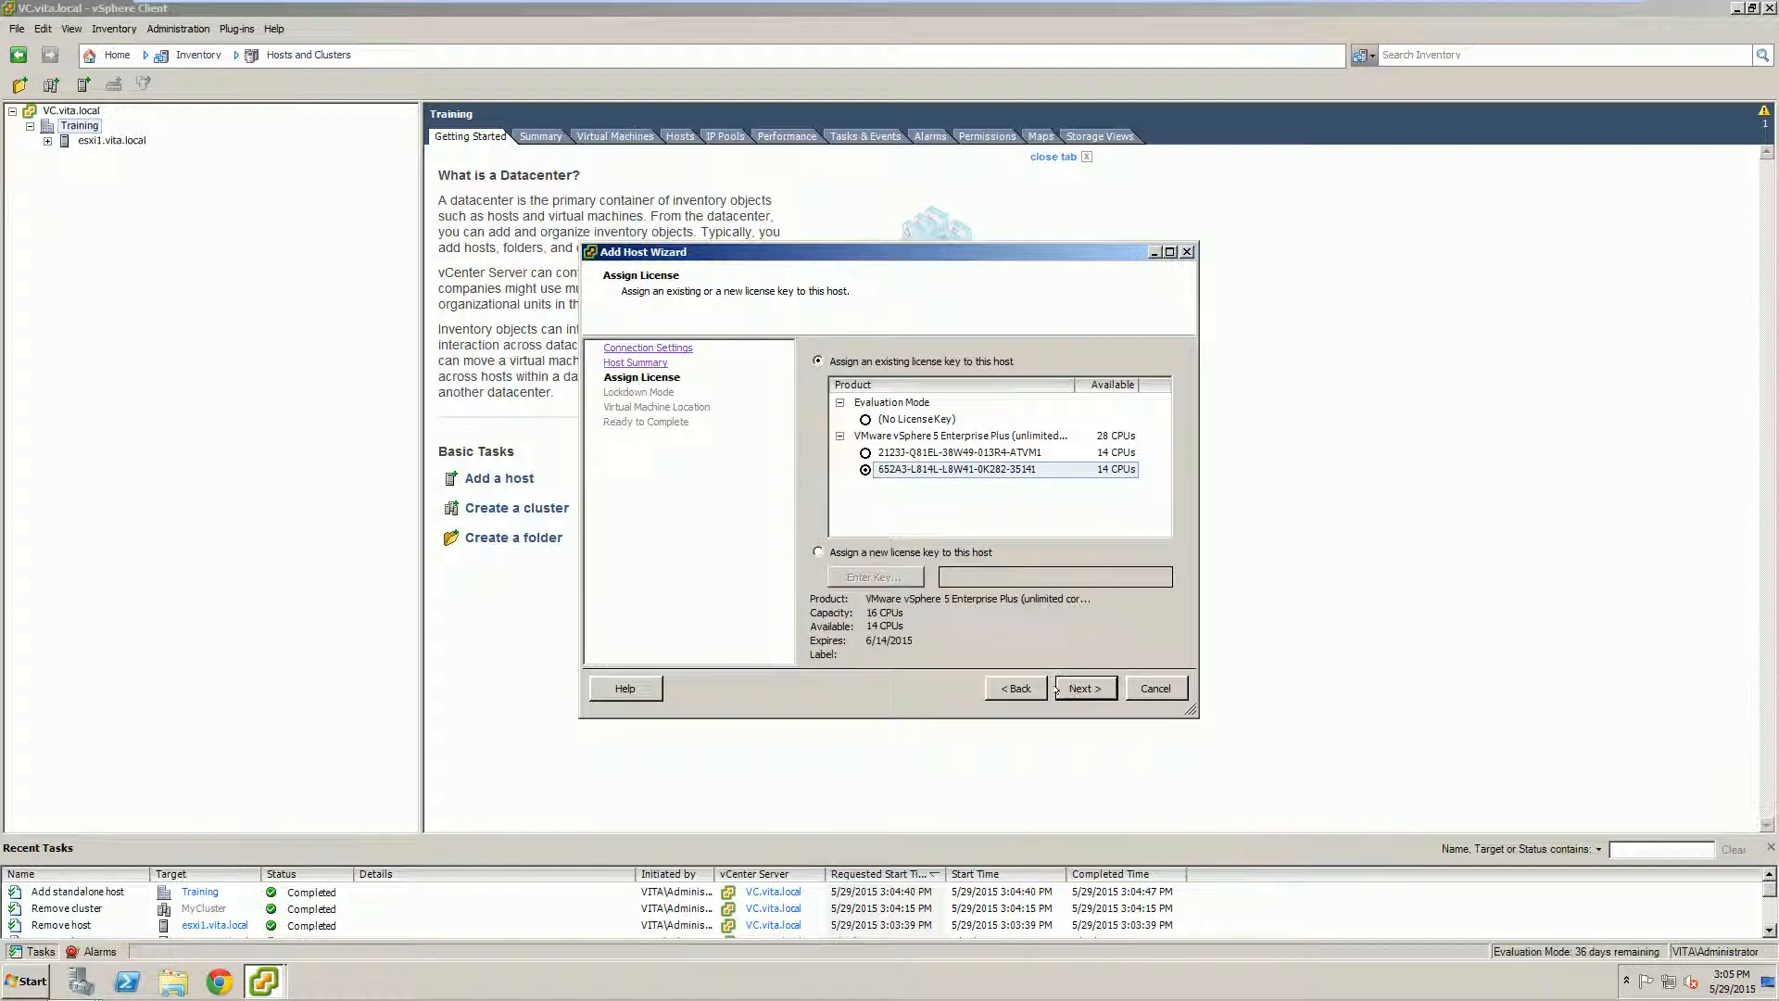
{"action": "left_click", "coordinate": [1056, 689]}
{"action": "left_click", "coordinate": [1056, 689]}
{"action": "left_click", "coordinate": [1056, 689]}
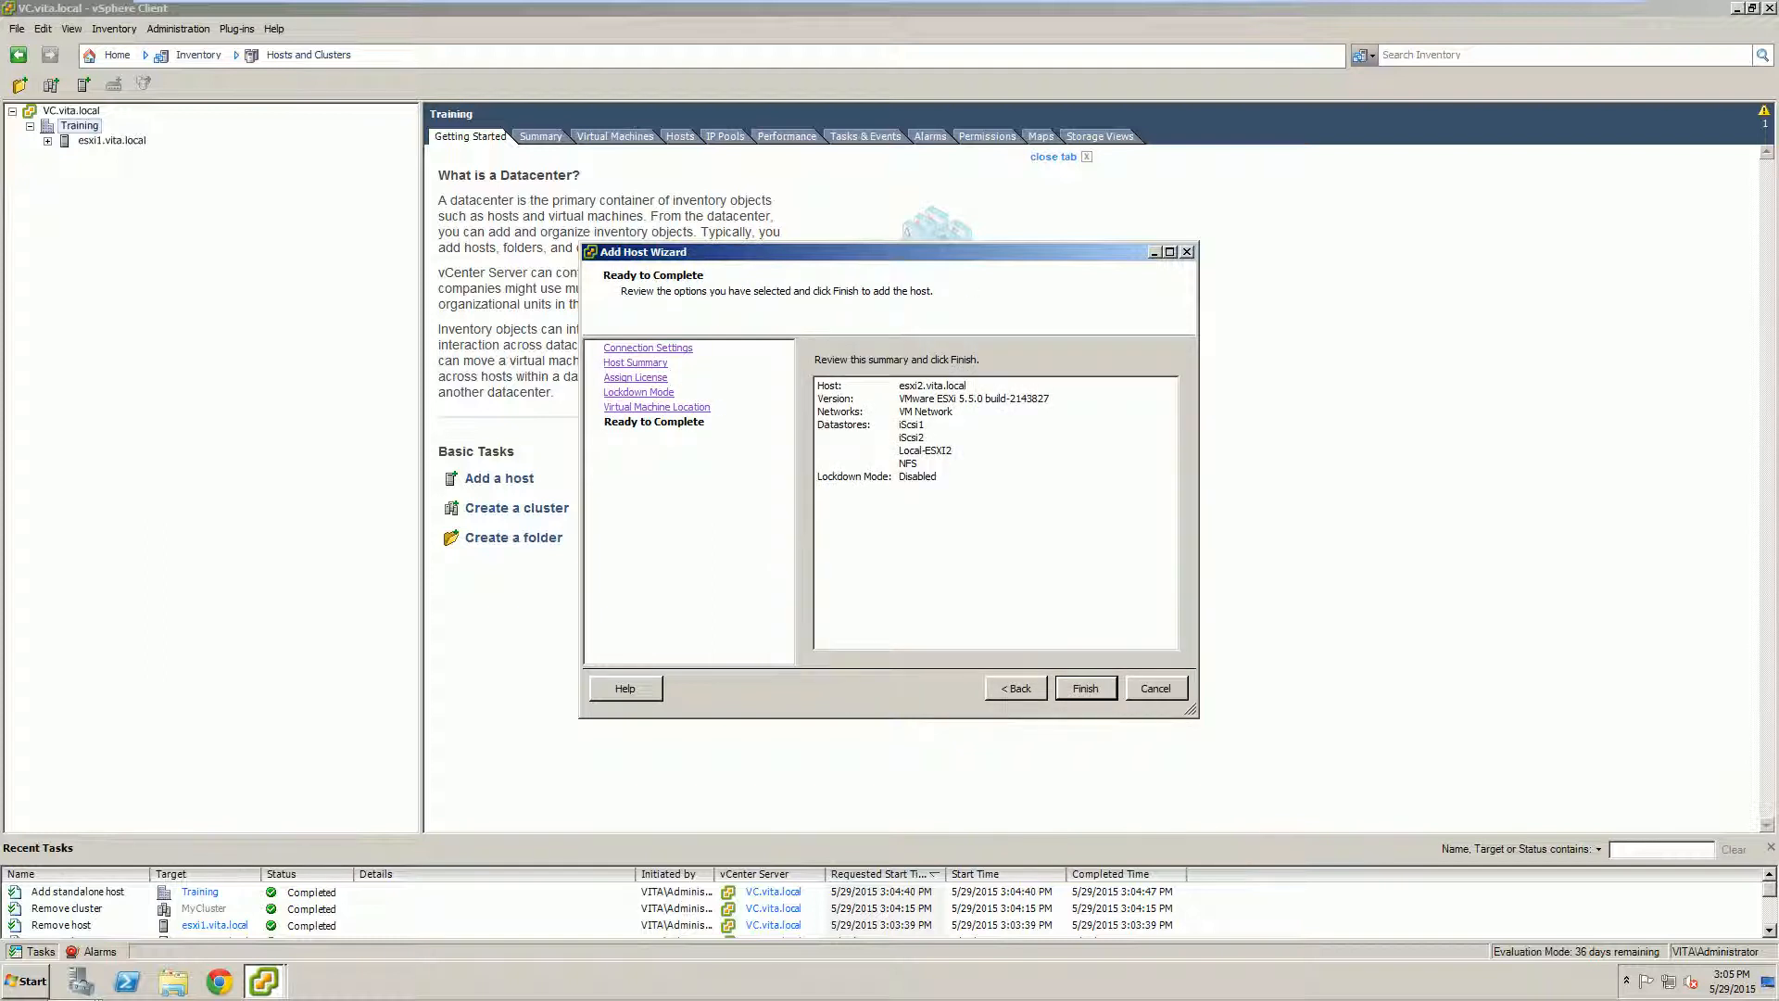
{"action": "left_click", "coordinate": [1086, 687]}
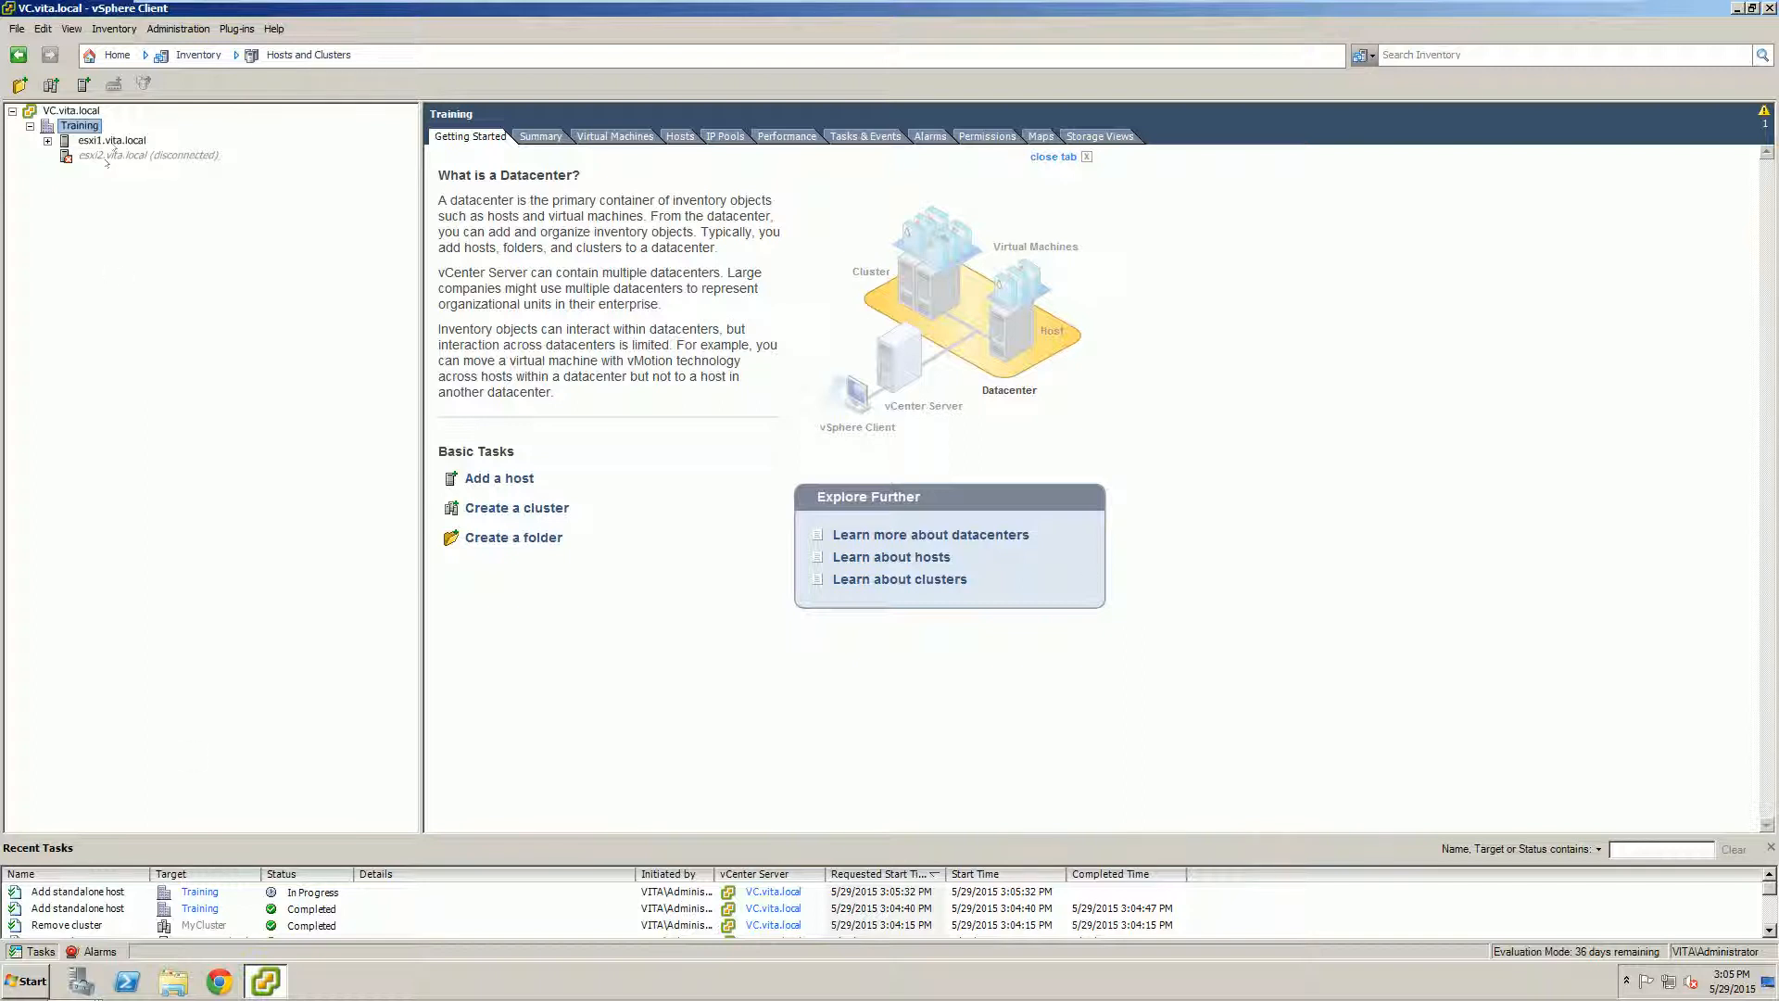
{"action": "left_click", "coordinate": [47, 140]}
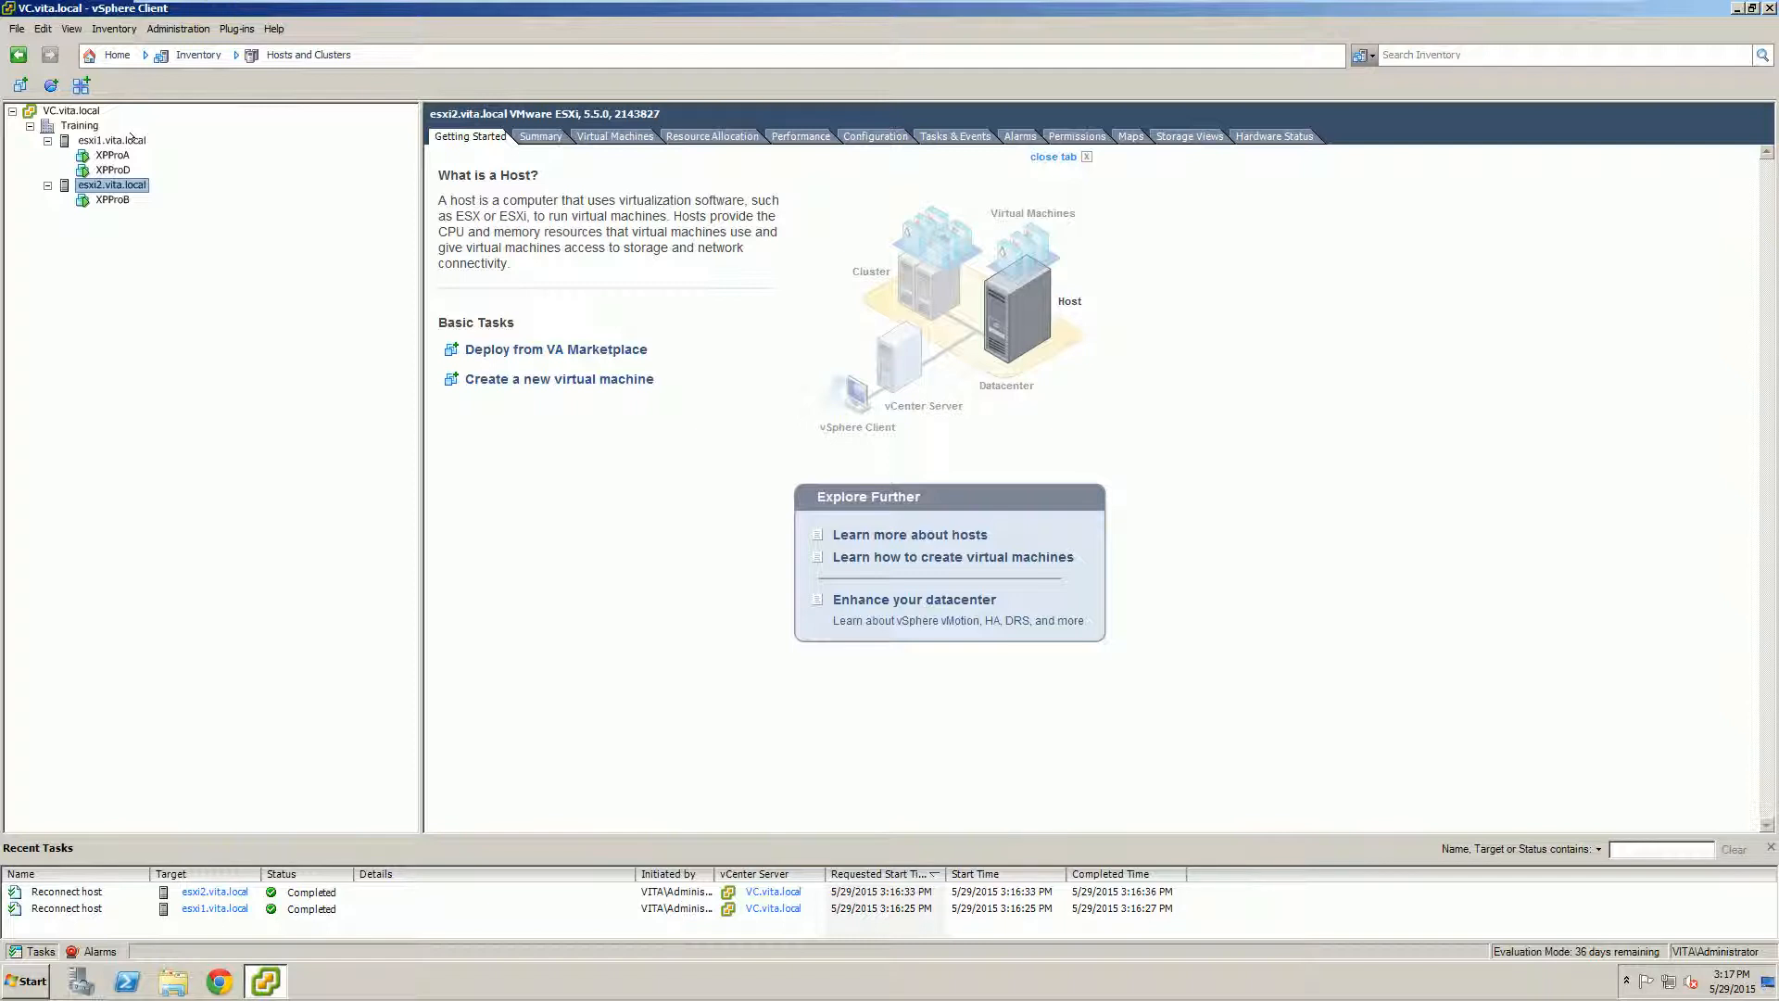
Step: Reconnect the not-responding host esxi1.vita.local to vCenter and confirm
{"action": "right_click", "coordinate": [123, 183]}
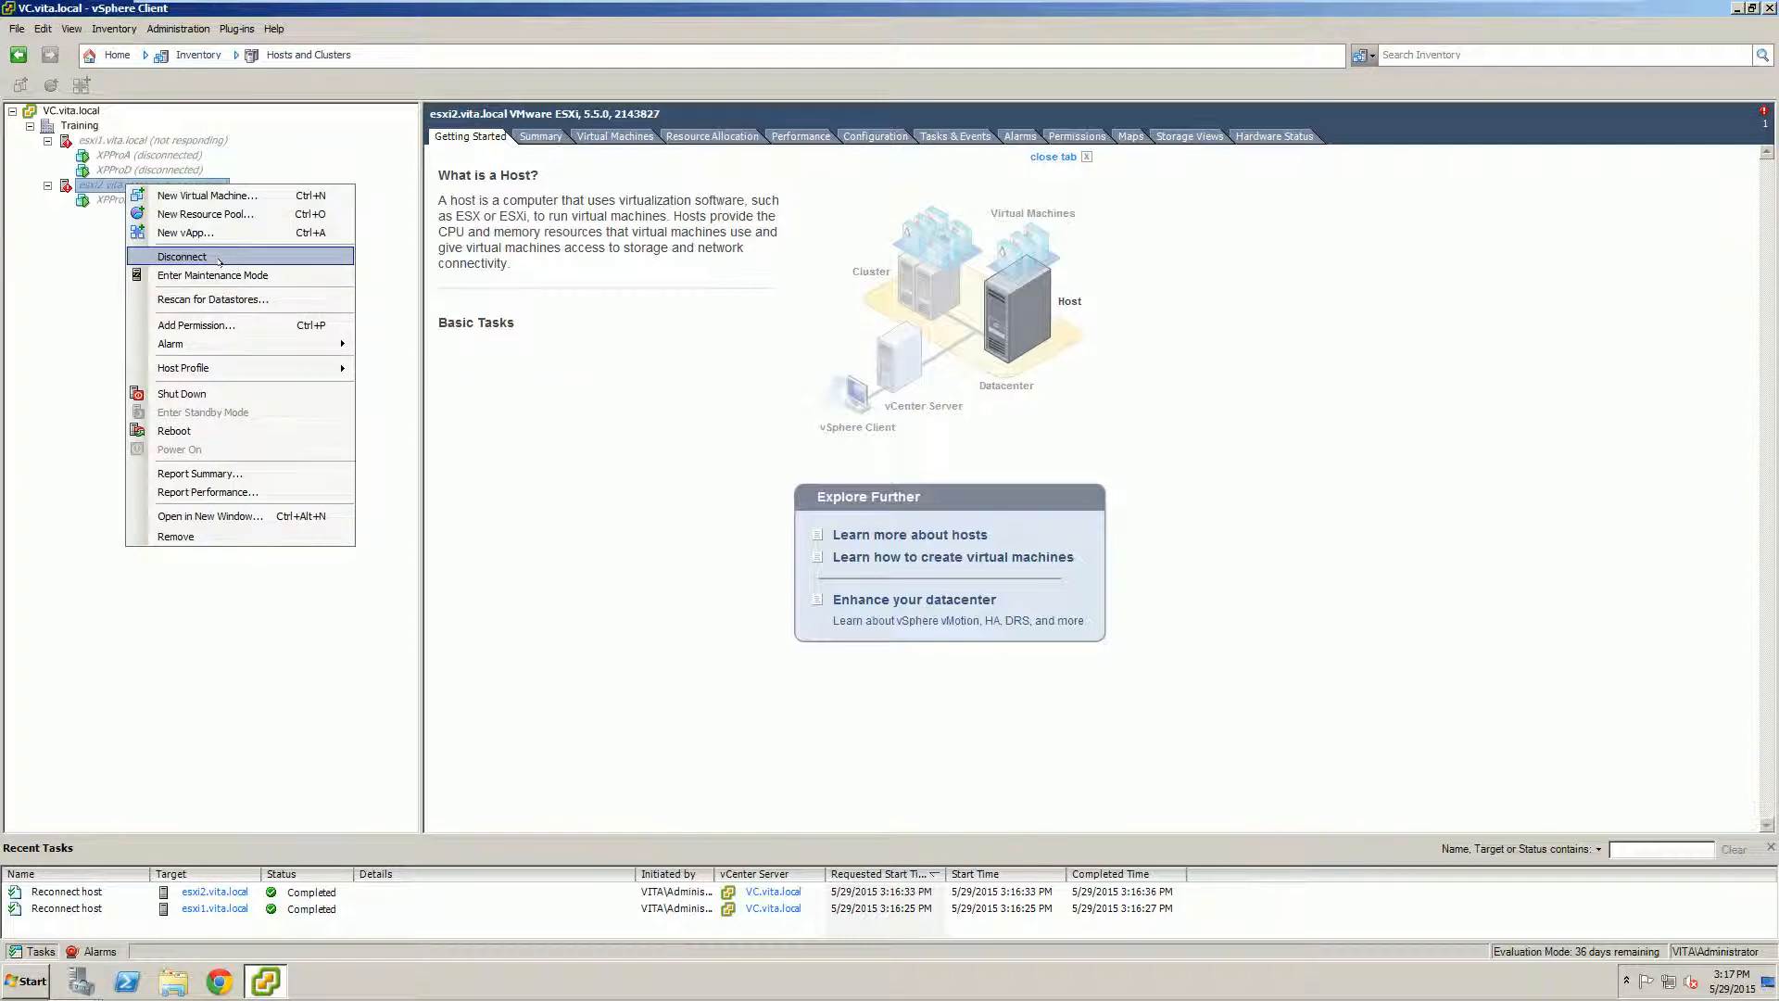
{"action": "left_click", "coordinate": [114, 269]}
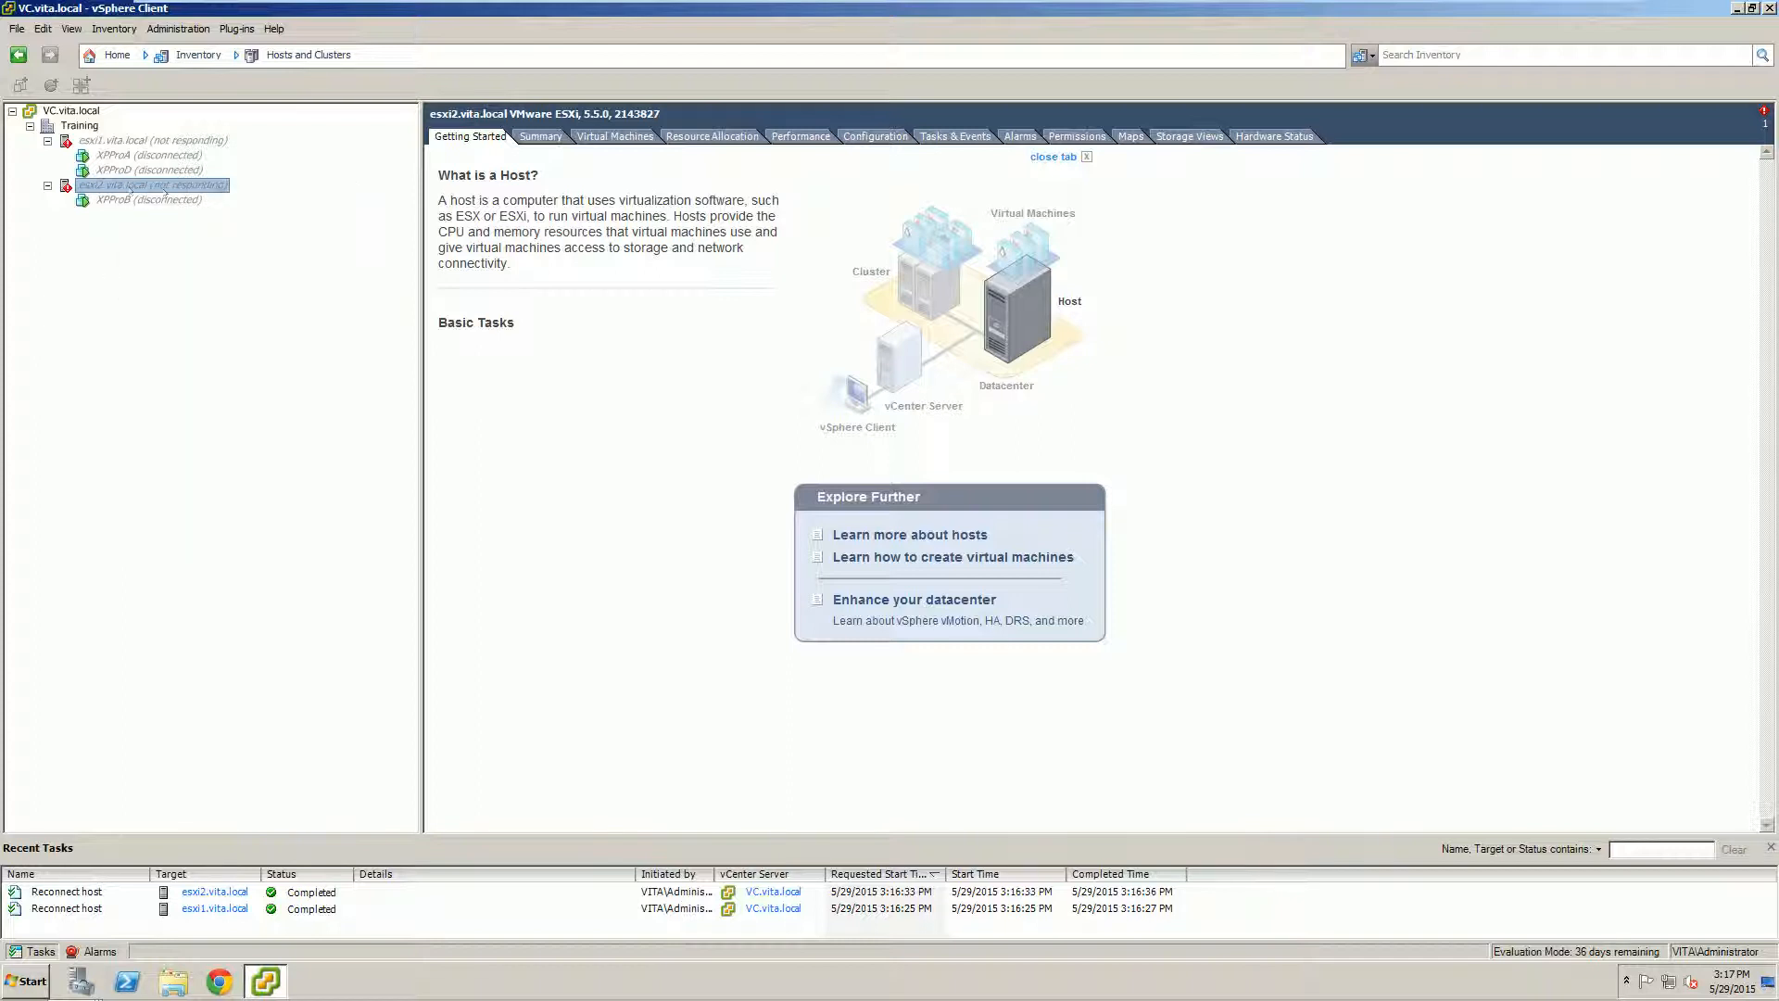
{"action": "left_click", "coordinate": [48, 186]}
{"action": "left_click", "coordinate": [177, 142]}
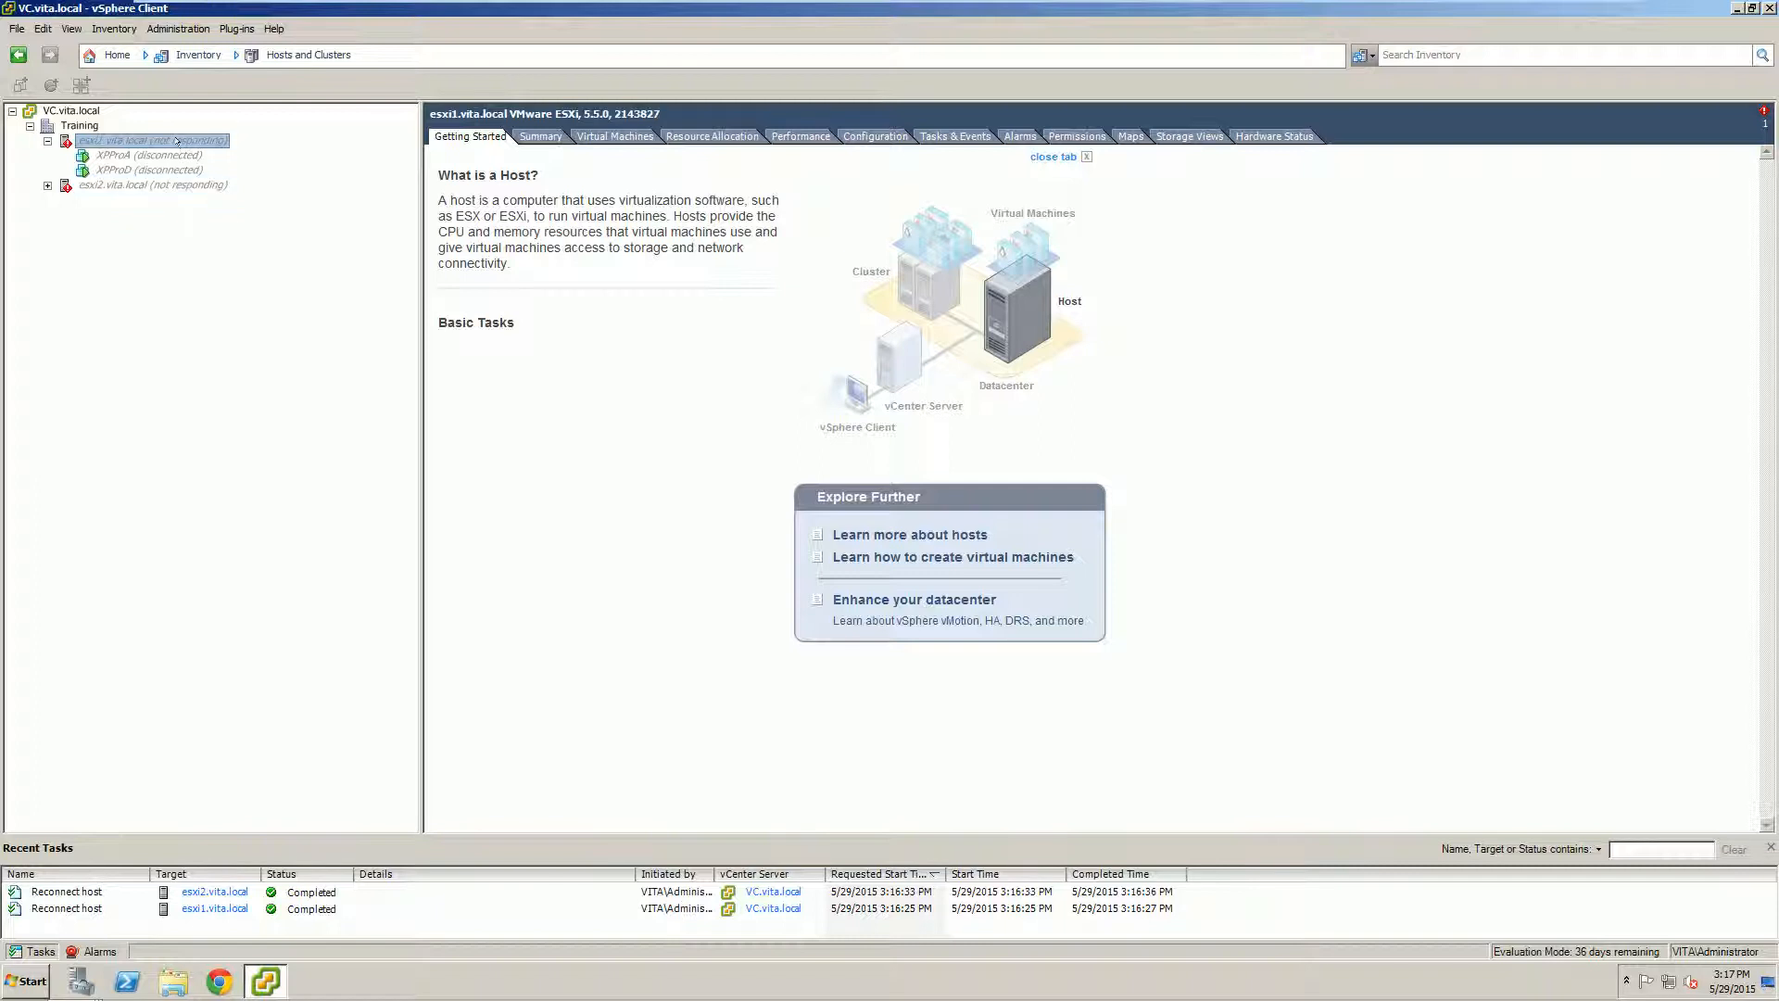
{"action": "right_click", "coordinate": [177, 142]}
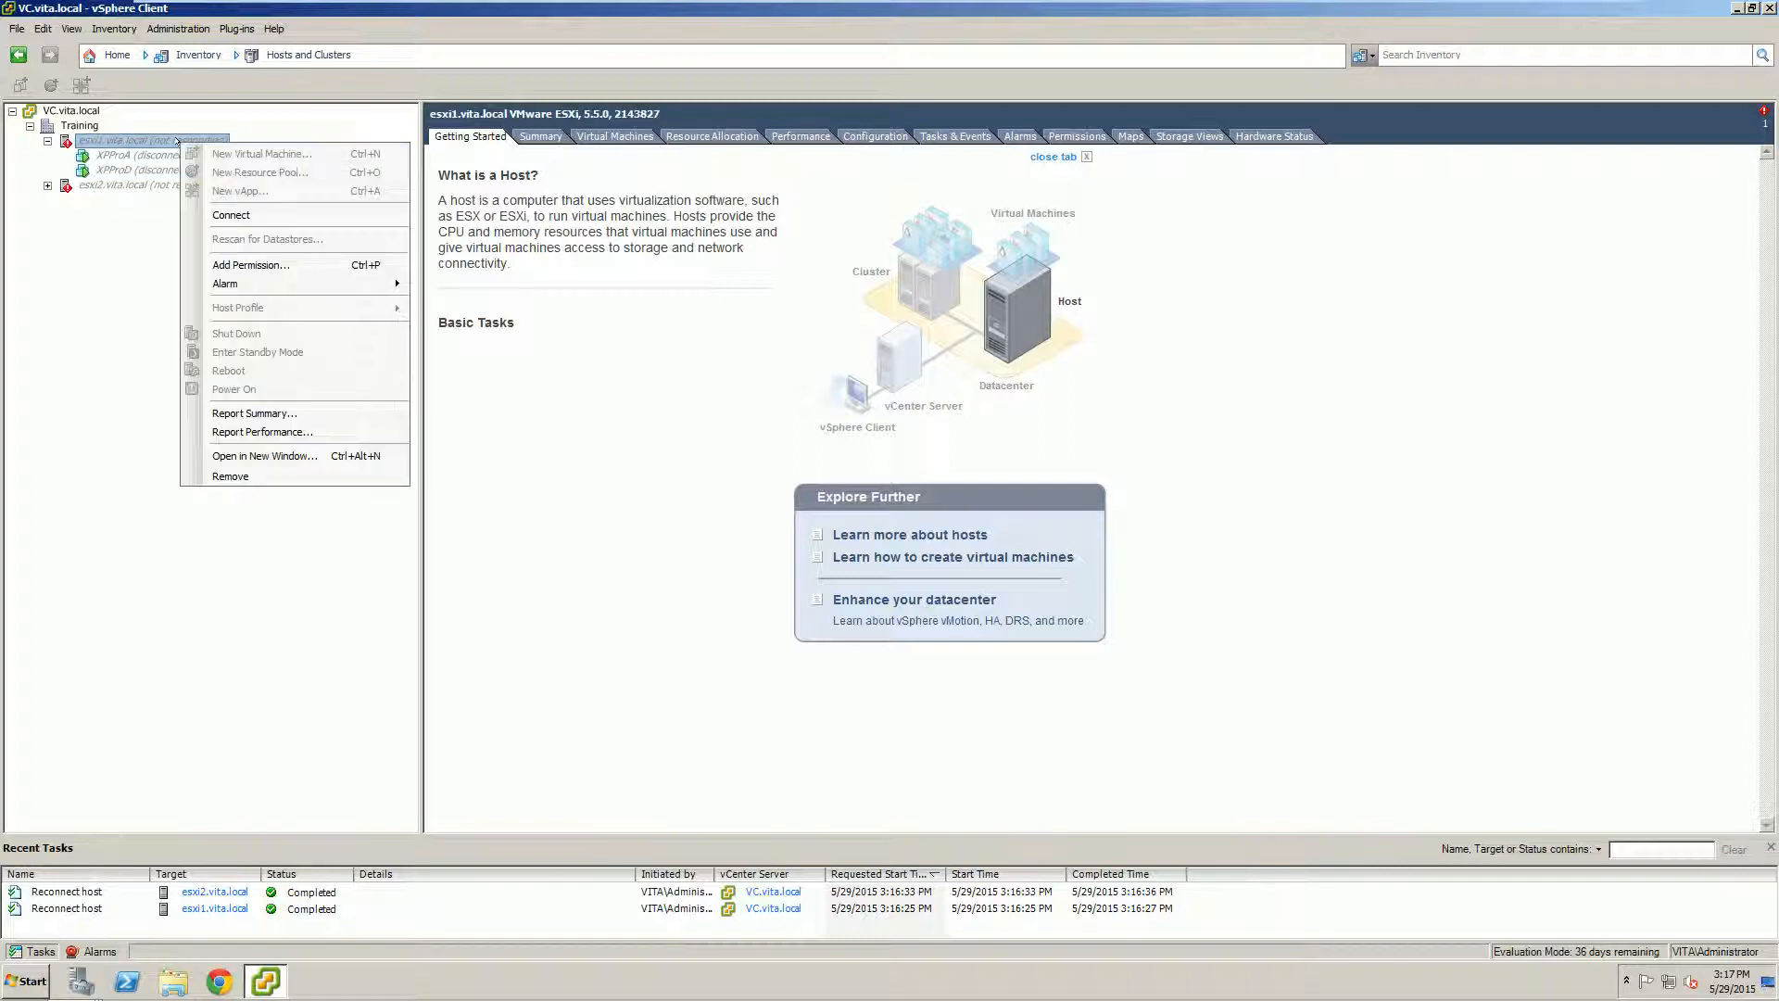
{"action": "left_click", "coordinate": [230, 215]}
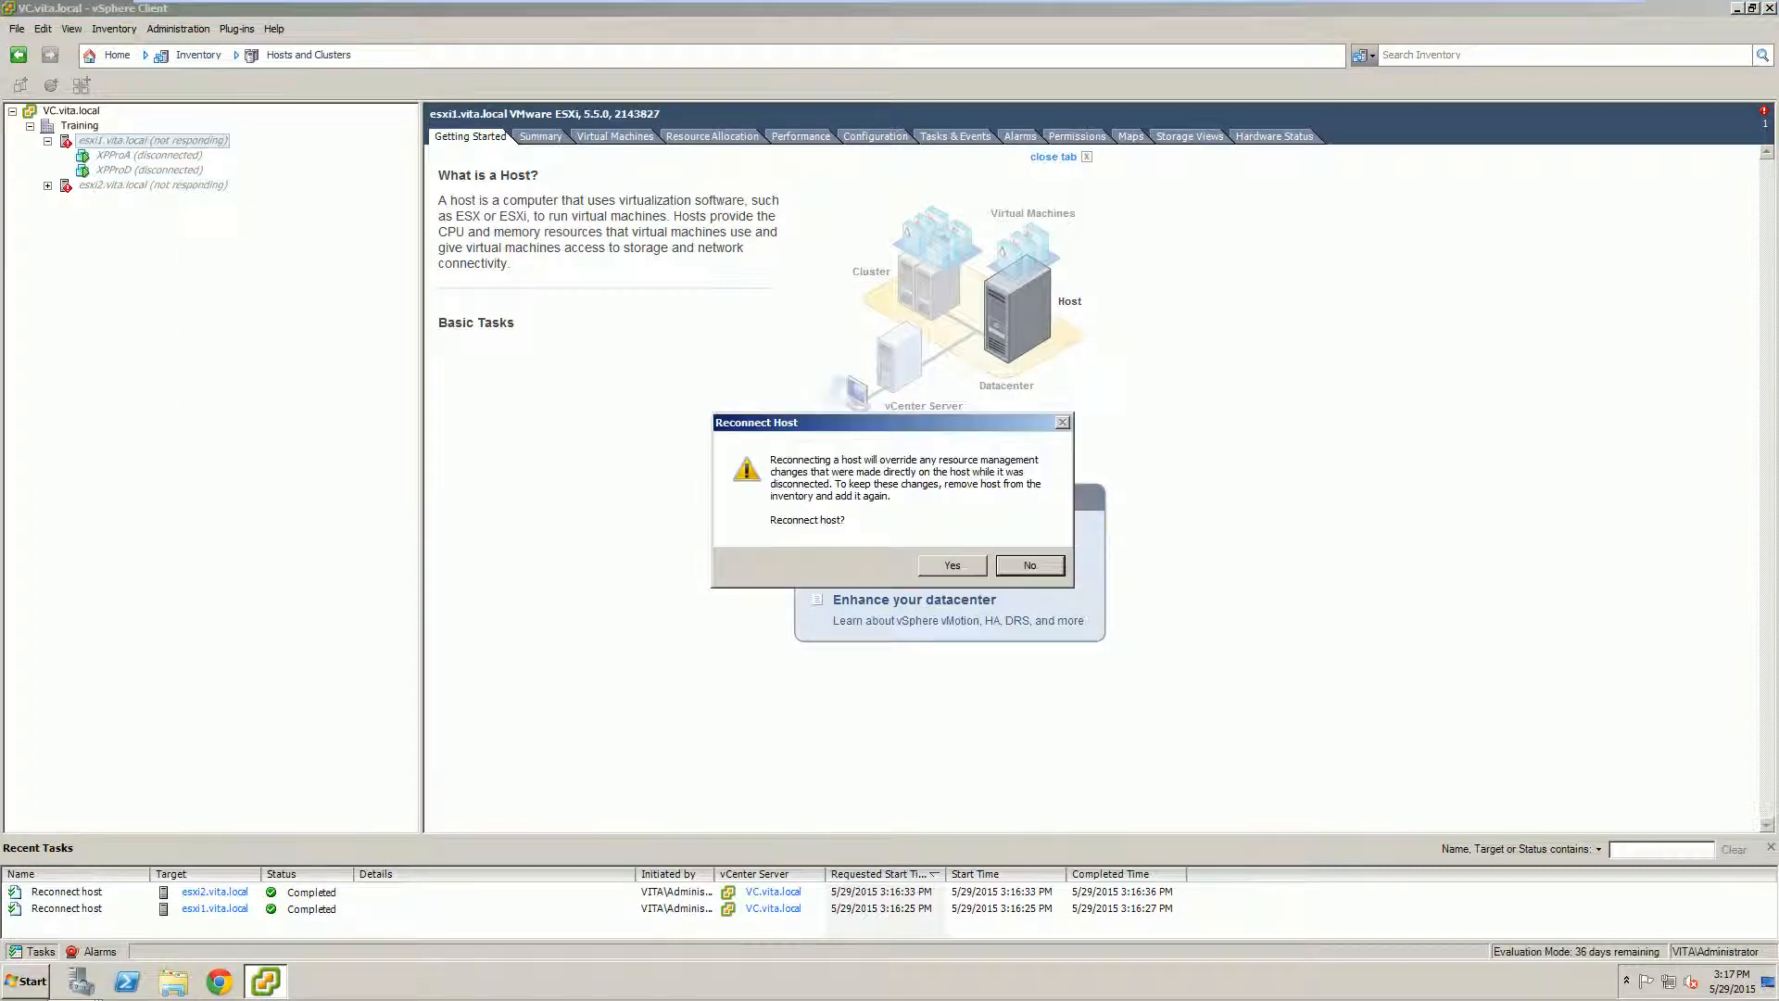
{"action": "left_click", "coordinate": [965, 567]}
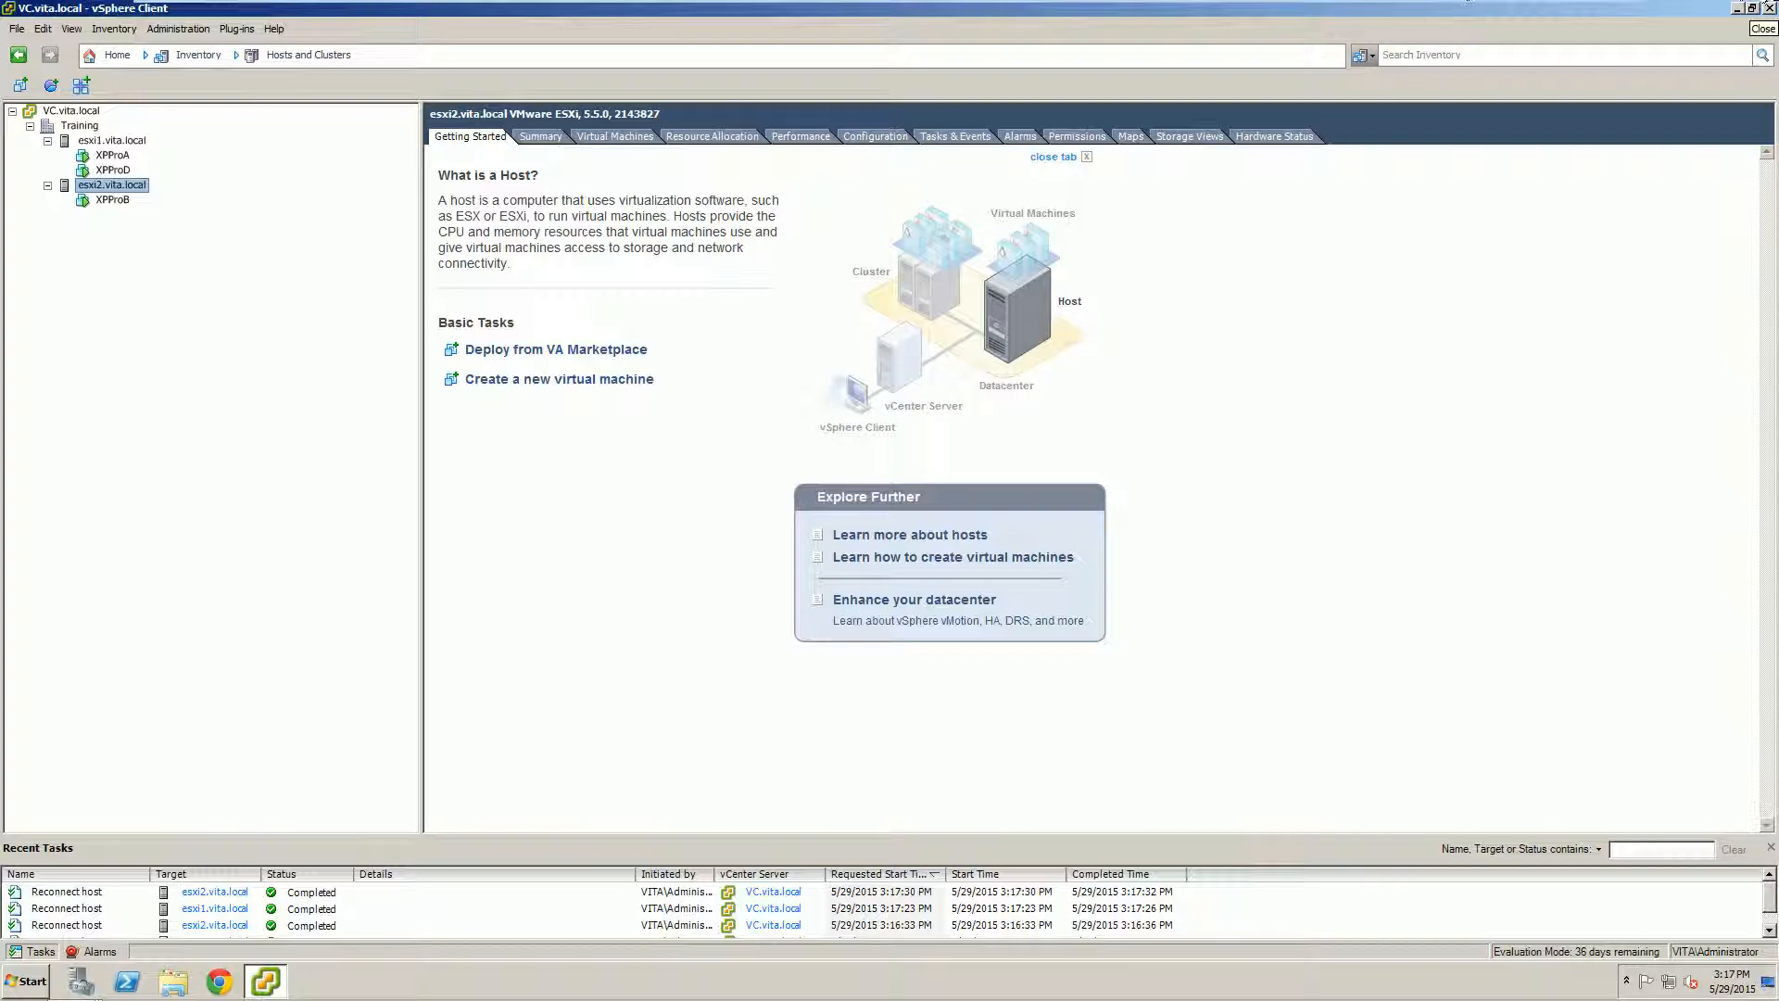
Step: Close the desktop client and log in to the vSphere Web Client using Windows session authentication
{"action": "left_click", "coordinate": [1768, 8]}
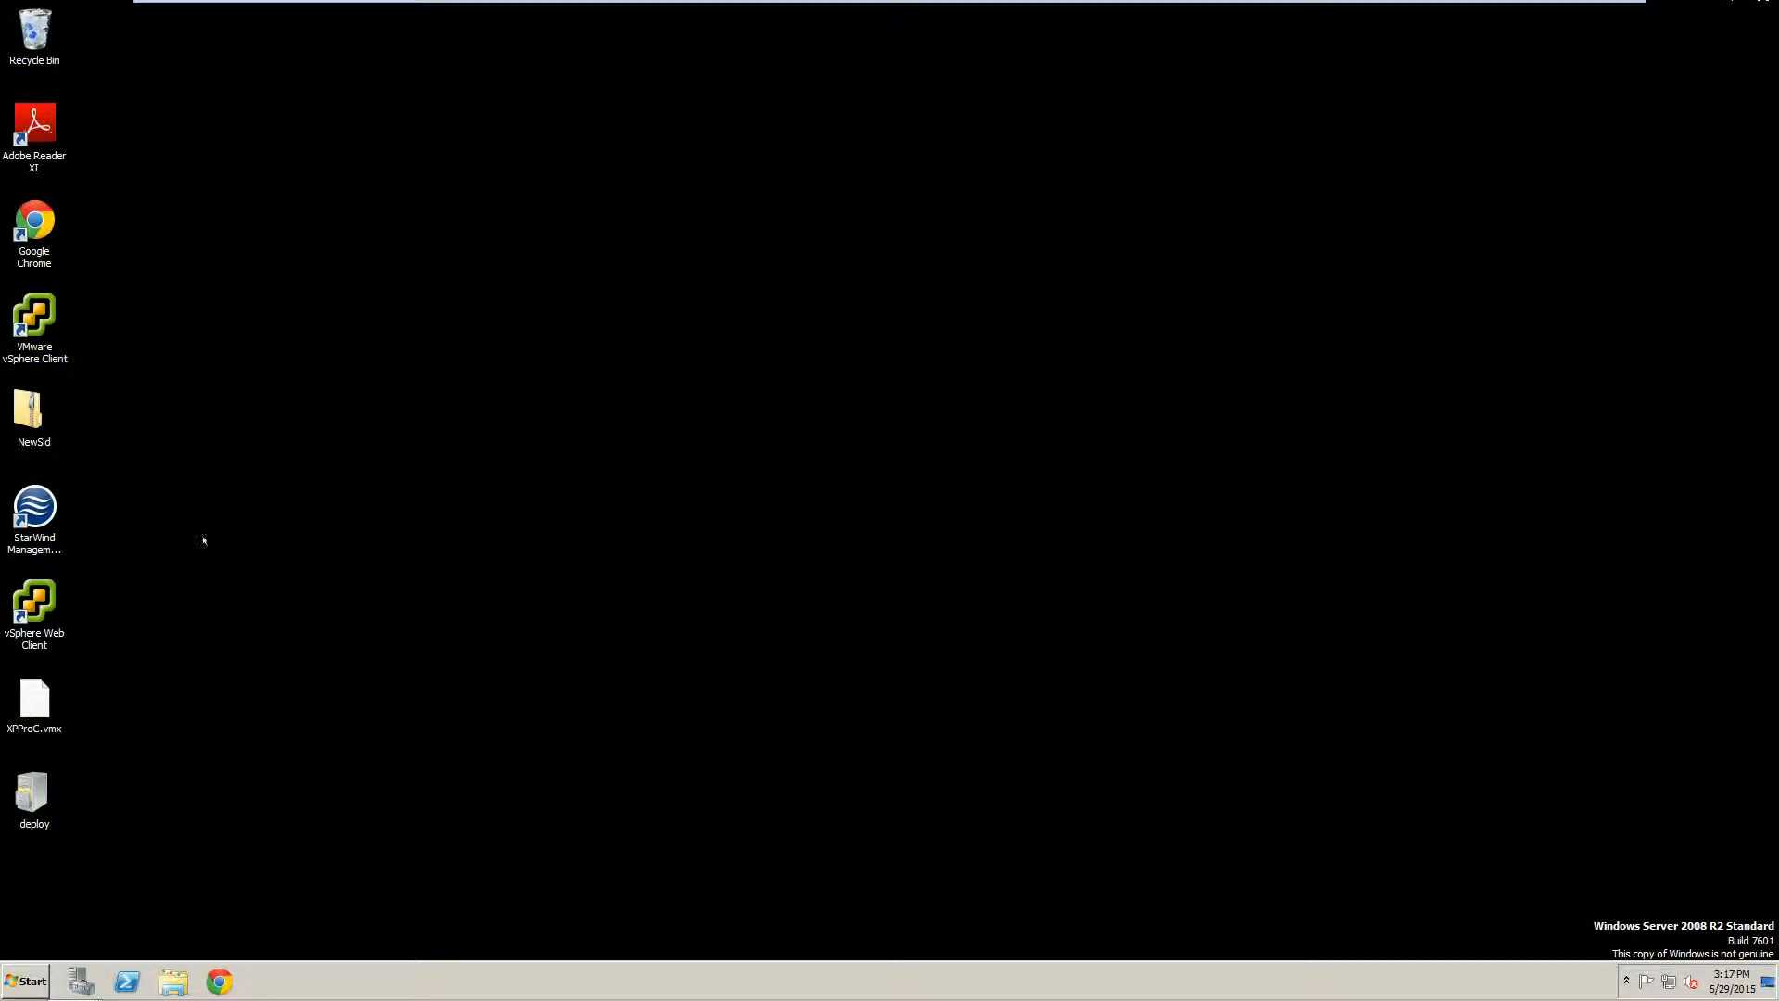
{"action": "left_click", "coordinate": [32, 606]}
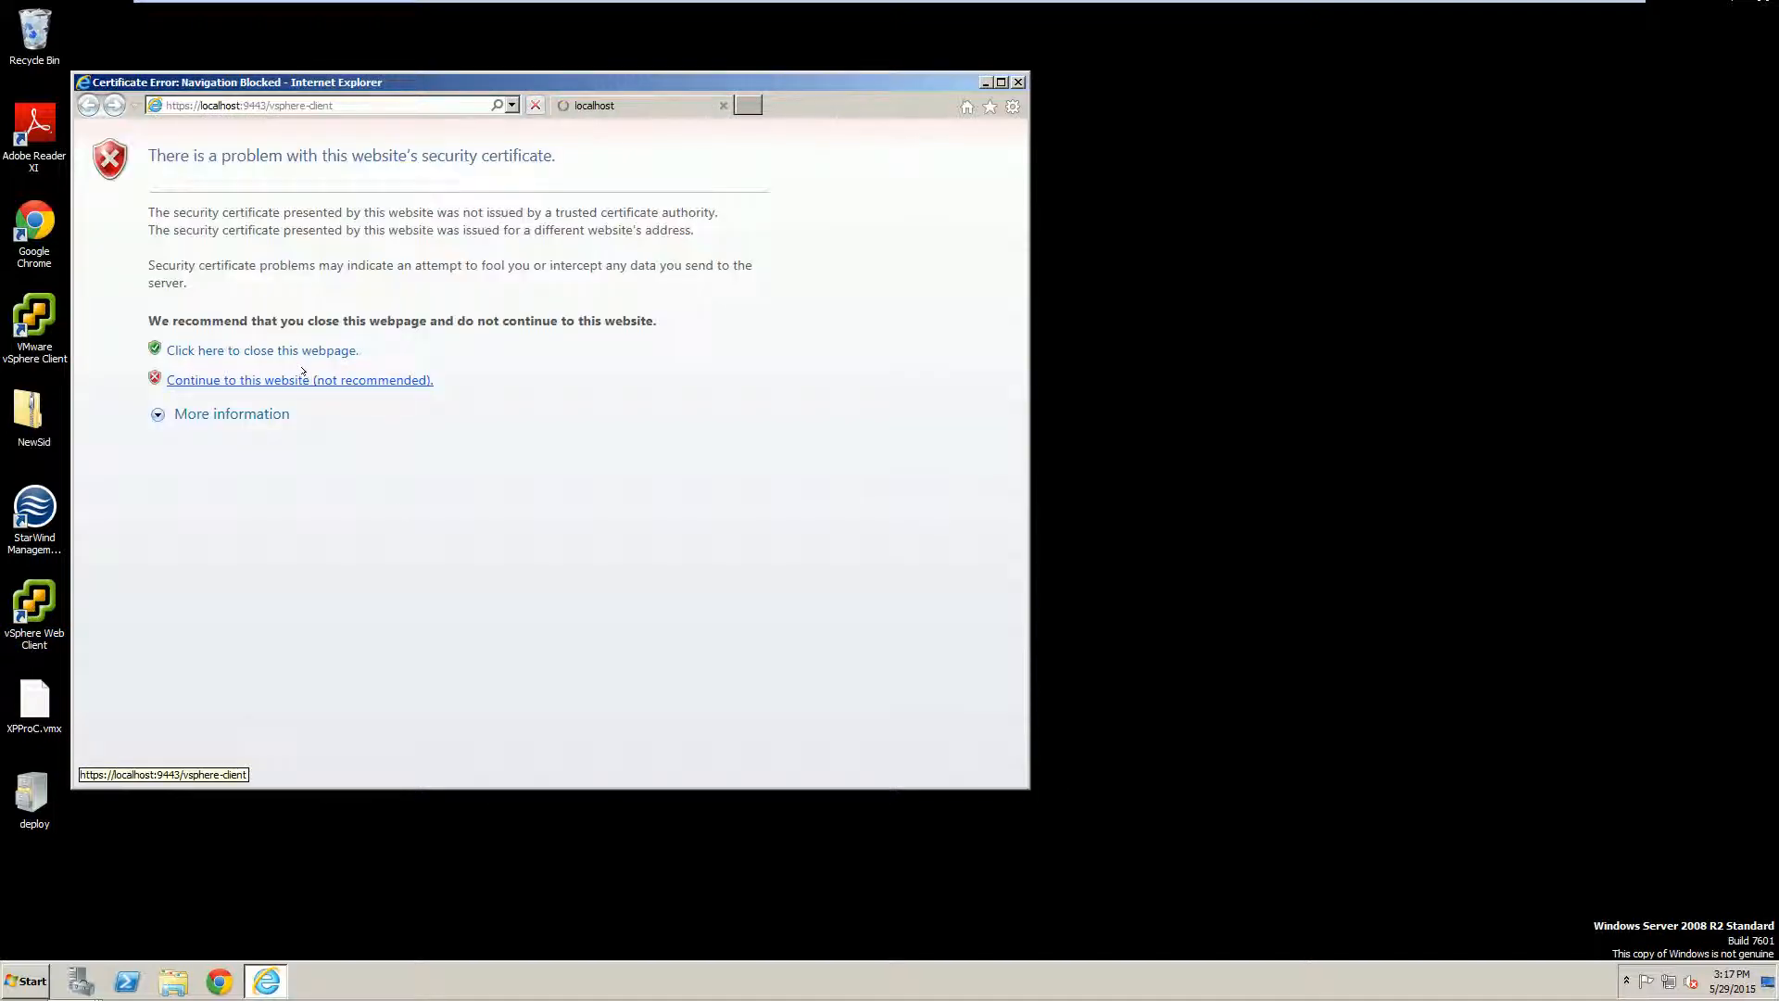
{"action": "left_click", "coordinate": [302, 373]}
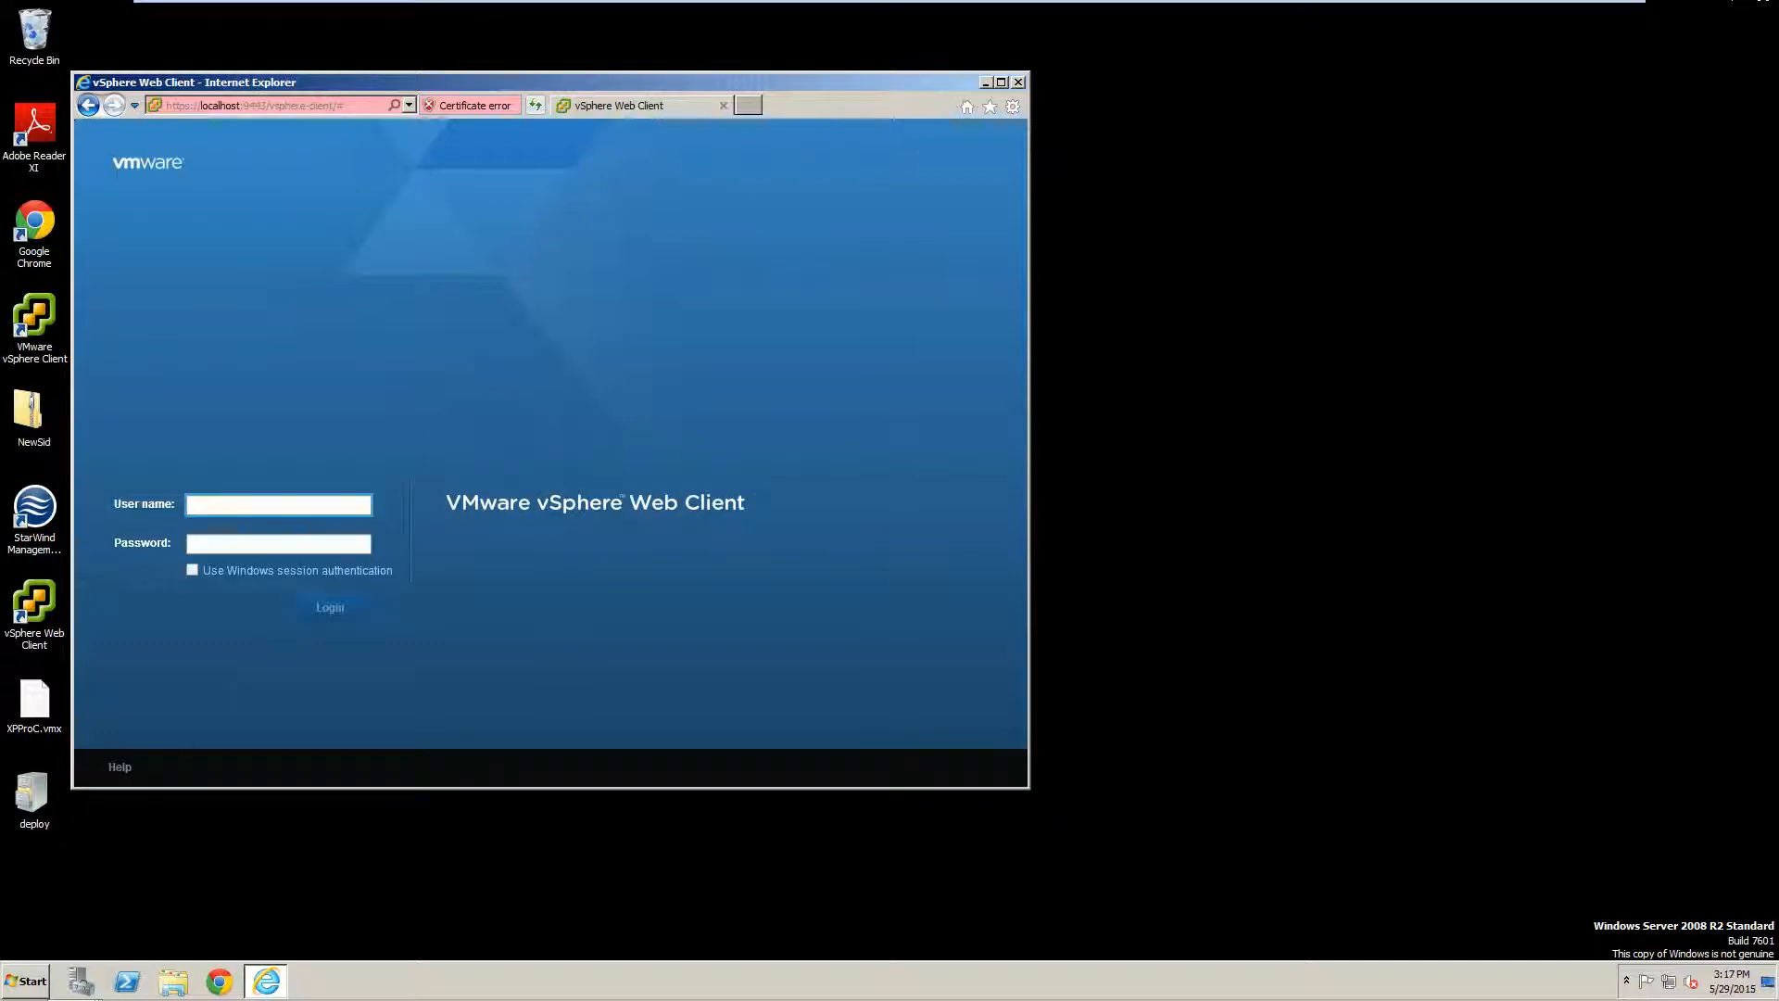
{"action": "left_click", "coordinate": [203, 570]}
{"action": "left_click", "coordinate": [331, 609]}
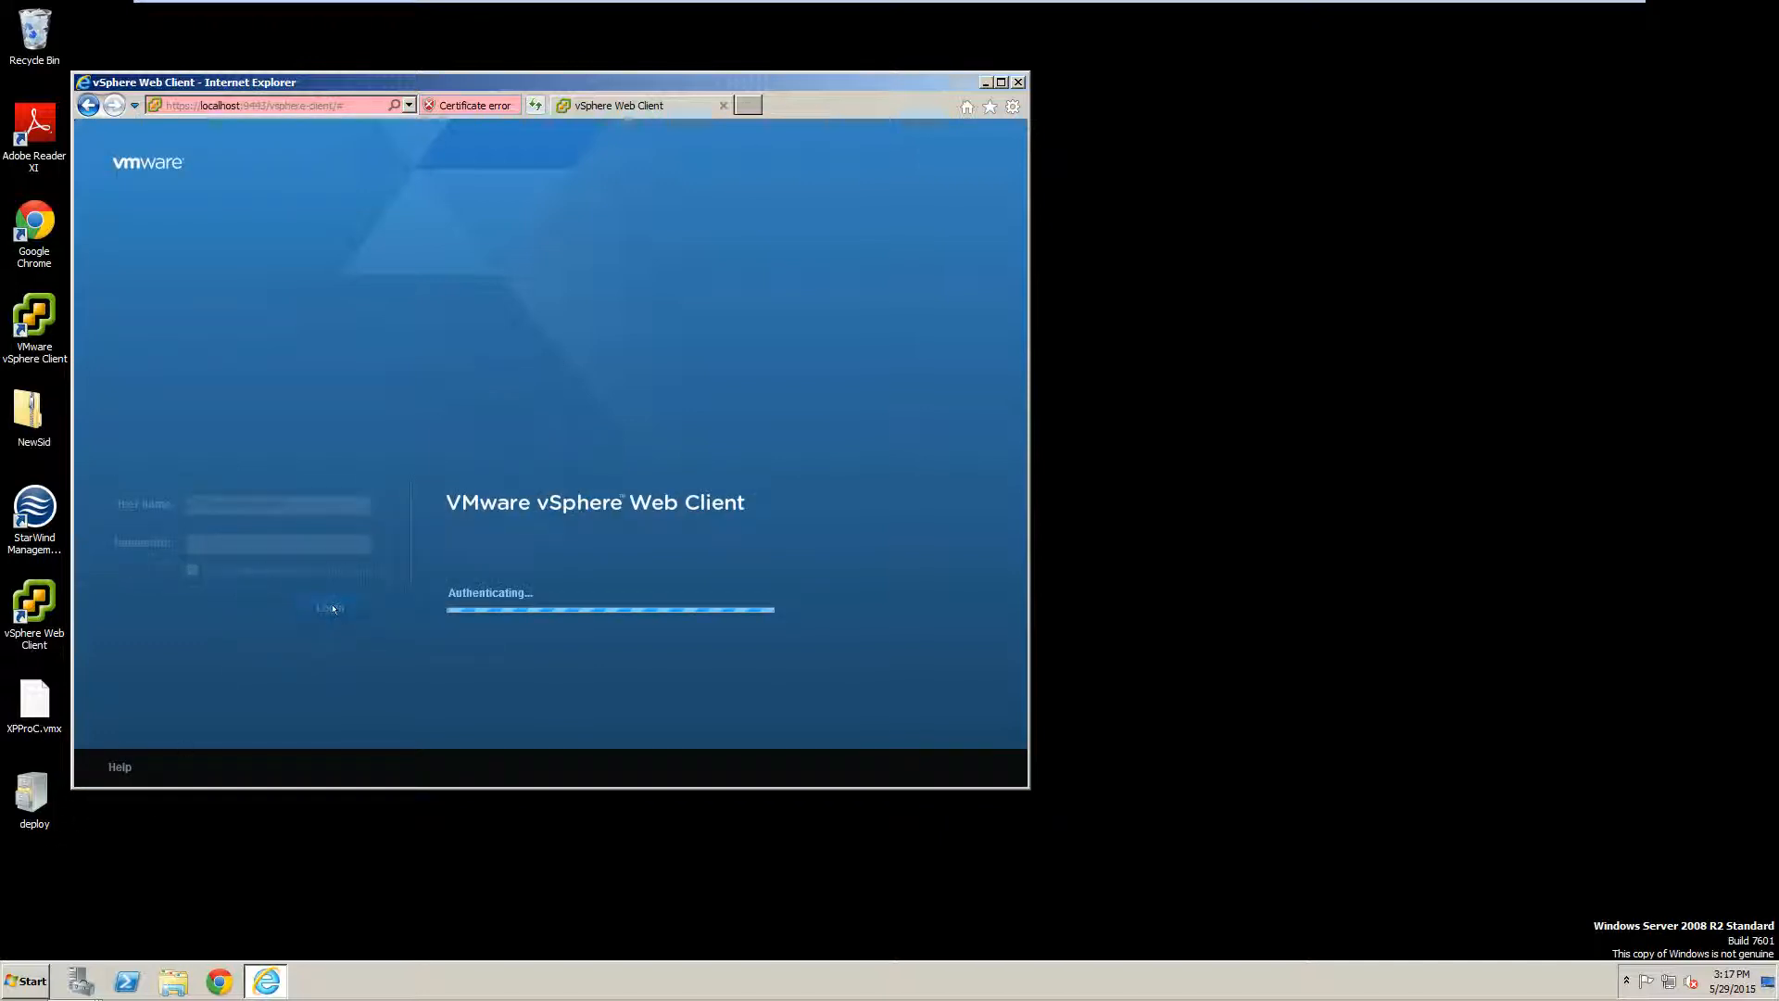
{"action": "left_click", "coordinate": [255, 208]}
{"action": "left_click", "coordinate": [1000, 82]}
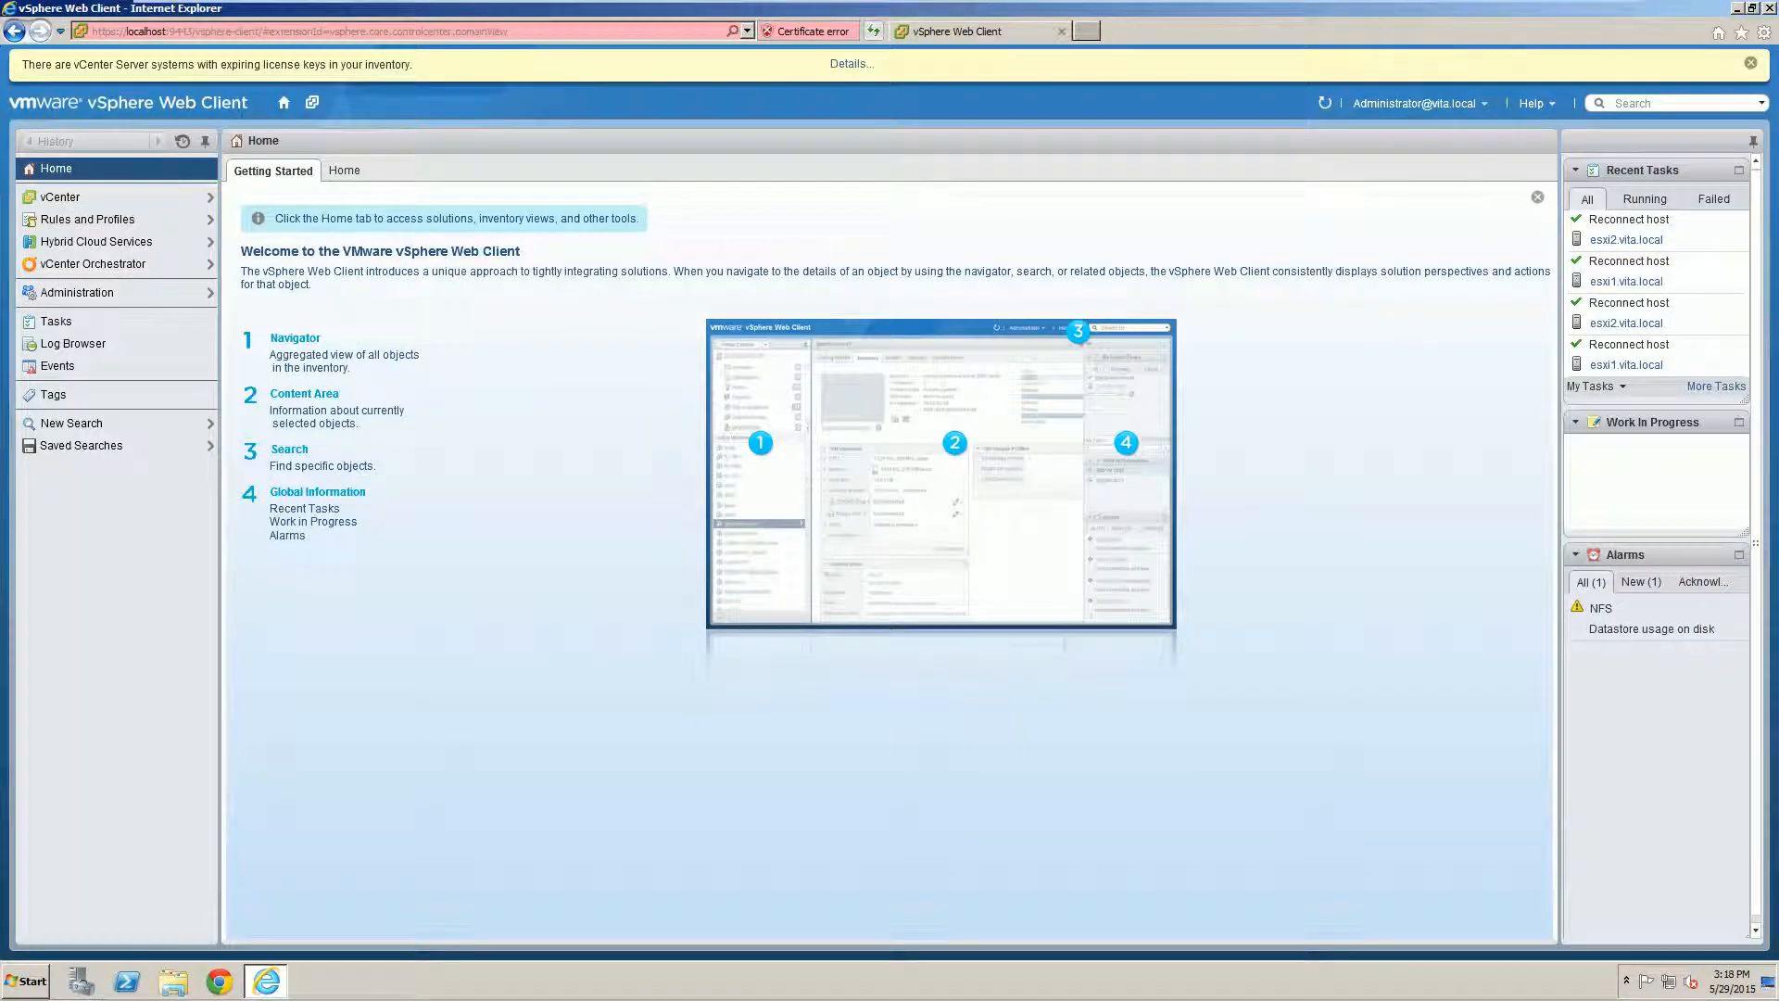
Step: Go to vCenter Servers > VC.vita.local and open its Manage > Permissions view
{"action": "left_click", "coordinate": [71, 196]}
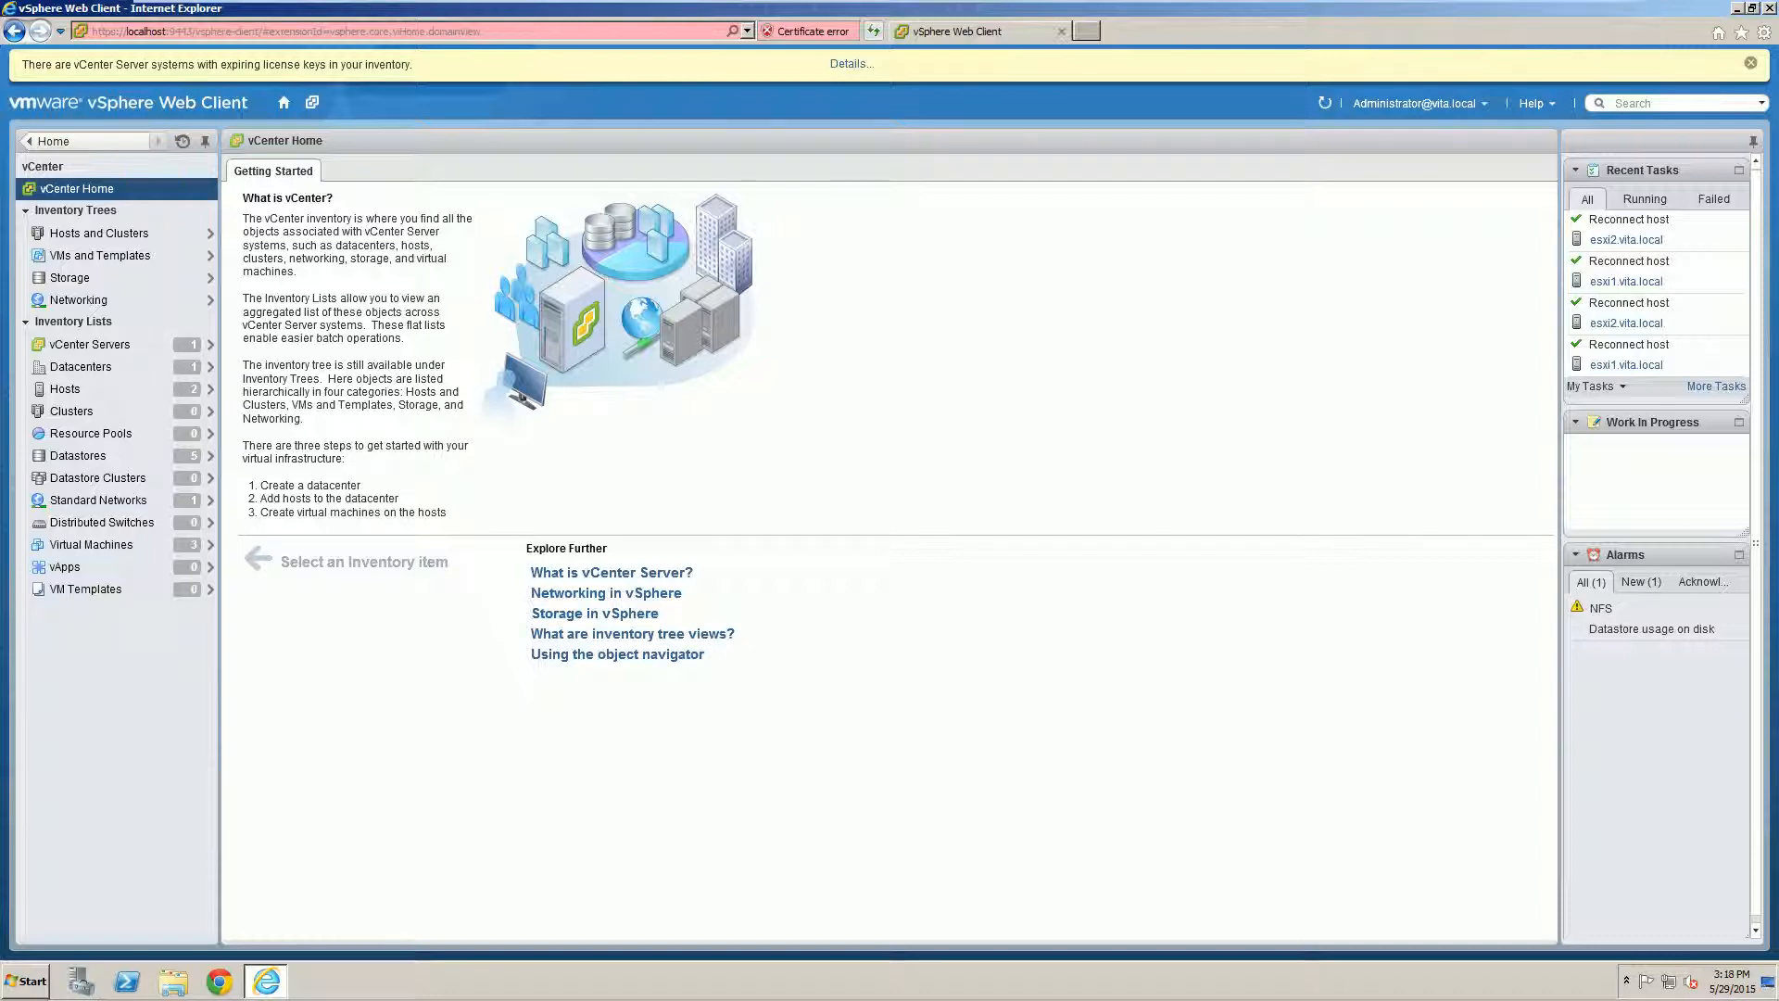
{"action": "left_click", "coordinate": [105, 339]}
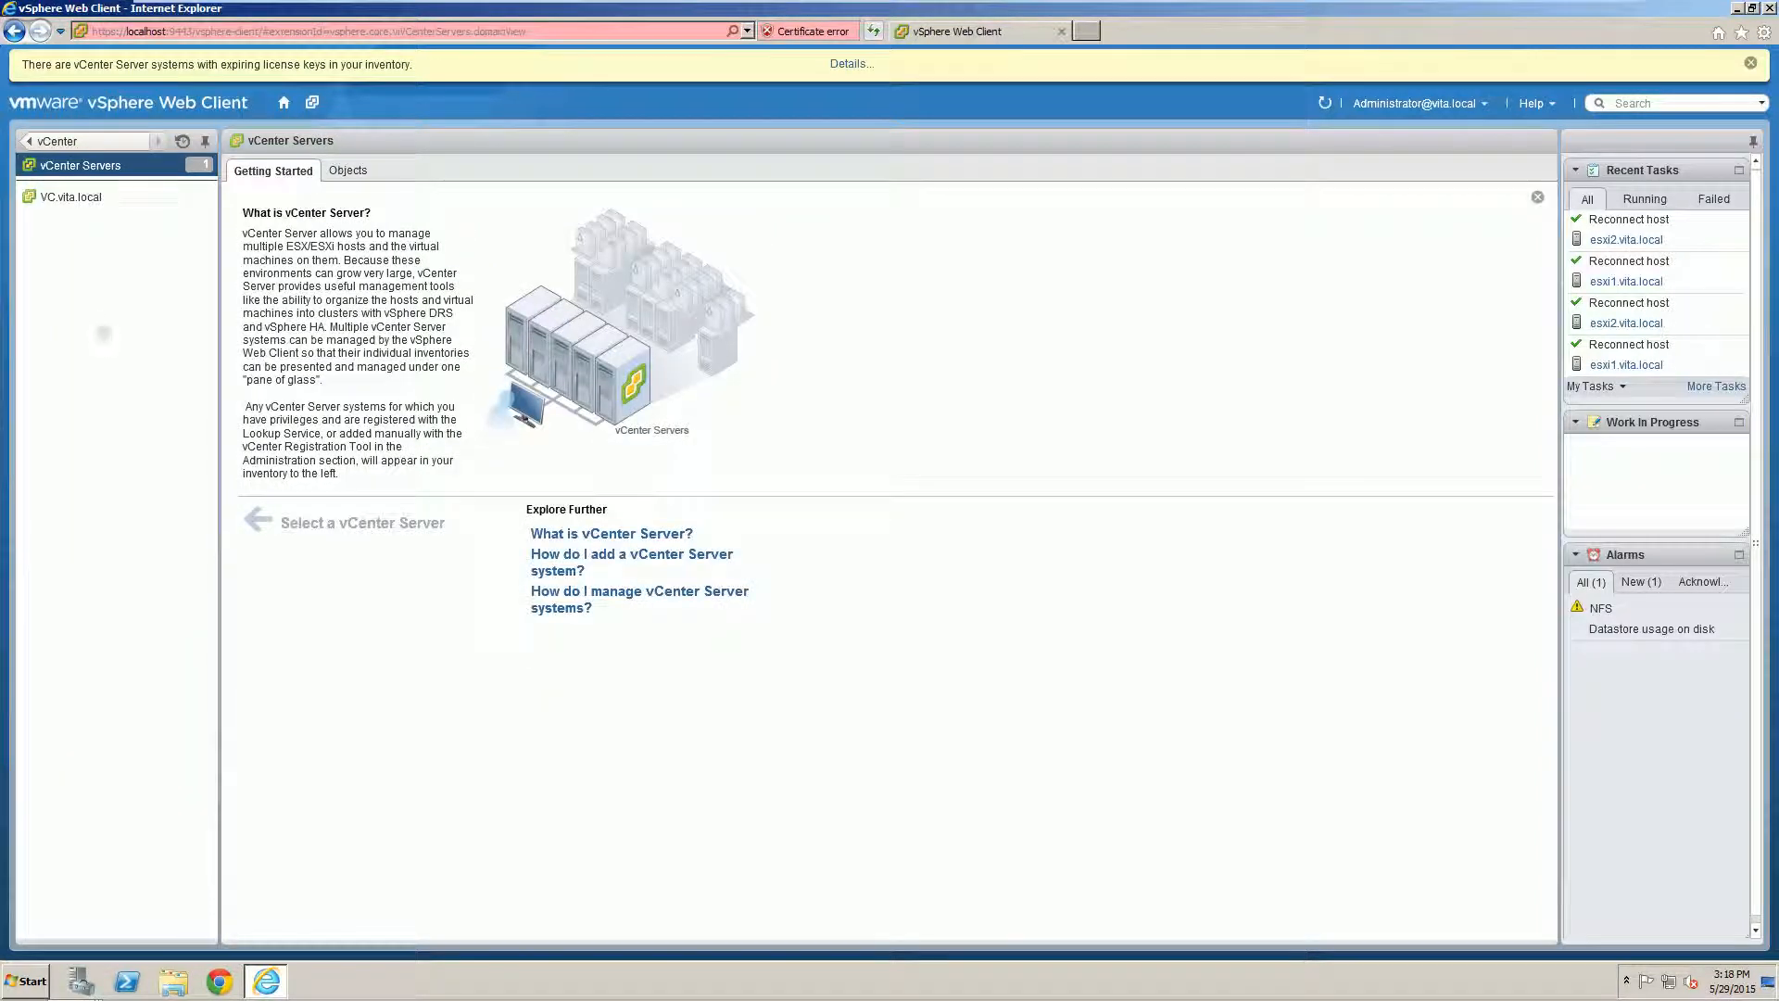
{"action": "left_click", "coordinate": [56, 197]}
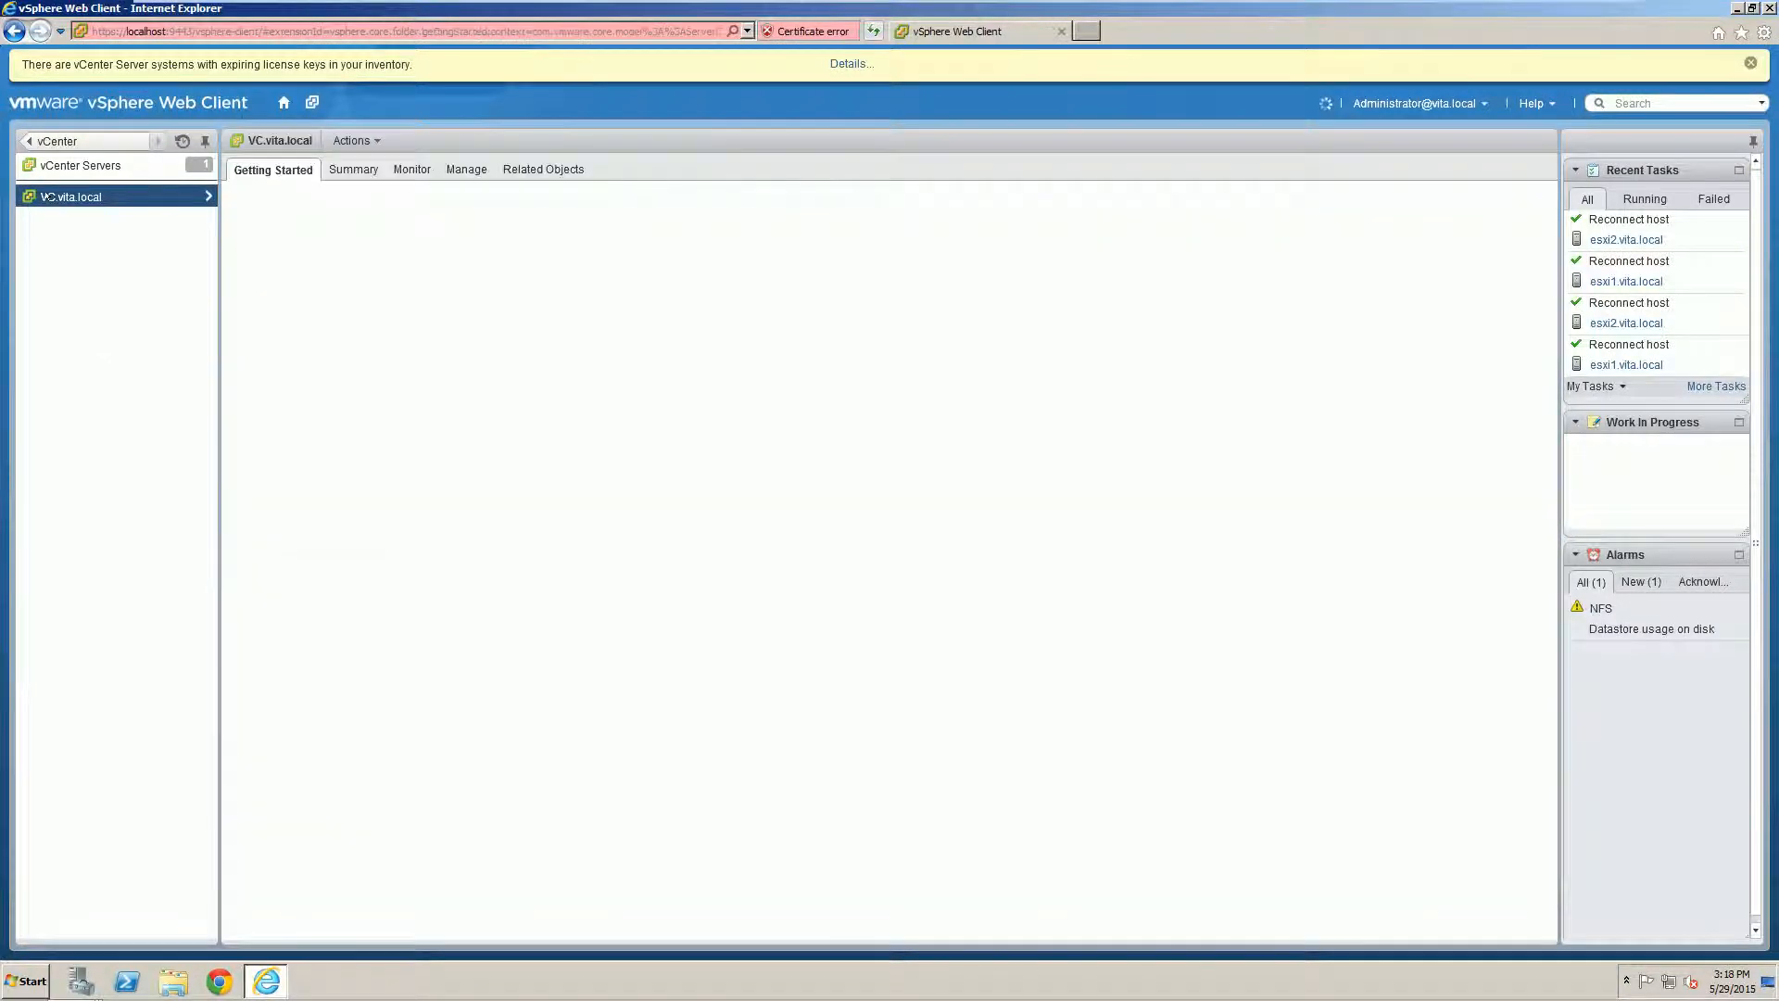
{"action": "right_click", "coordinate": [46, 198]}
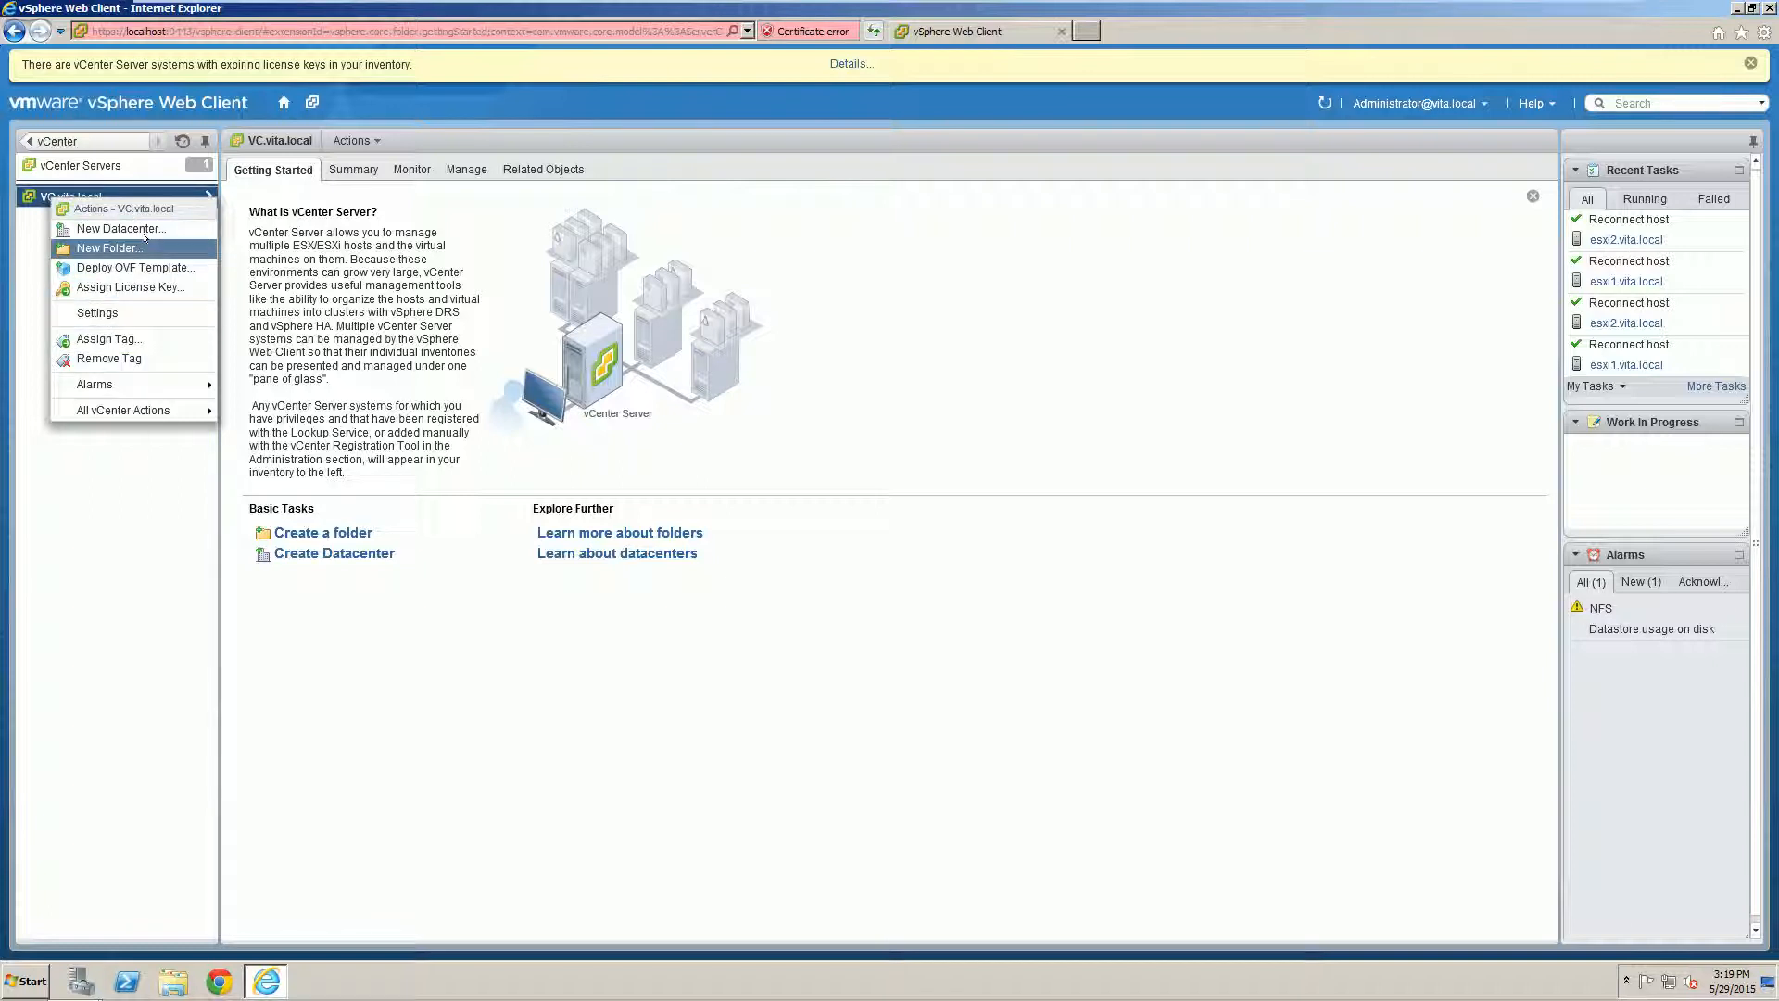
{"action": "left_click", "coordinate": [109, 480]}
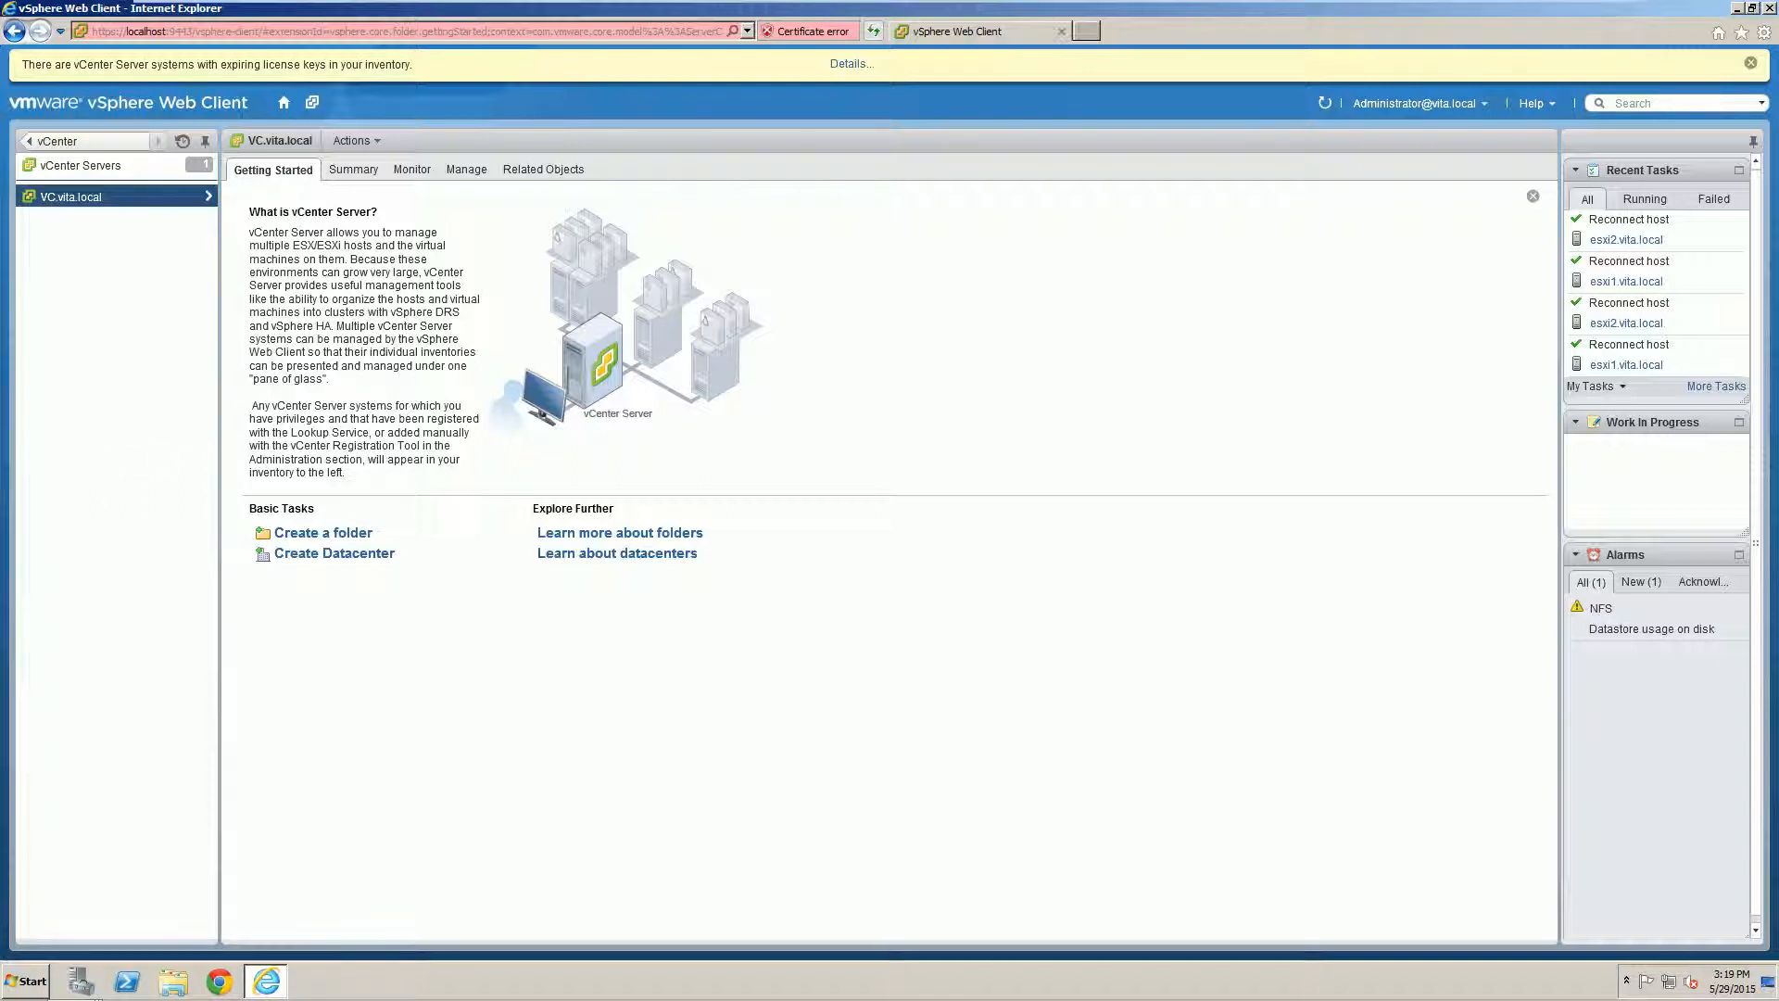
{"action": "left_click", "coordinate": [457, 169]}
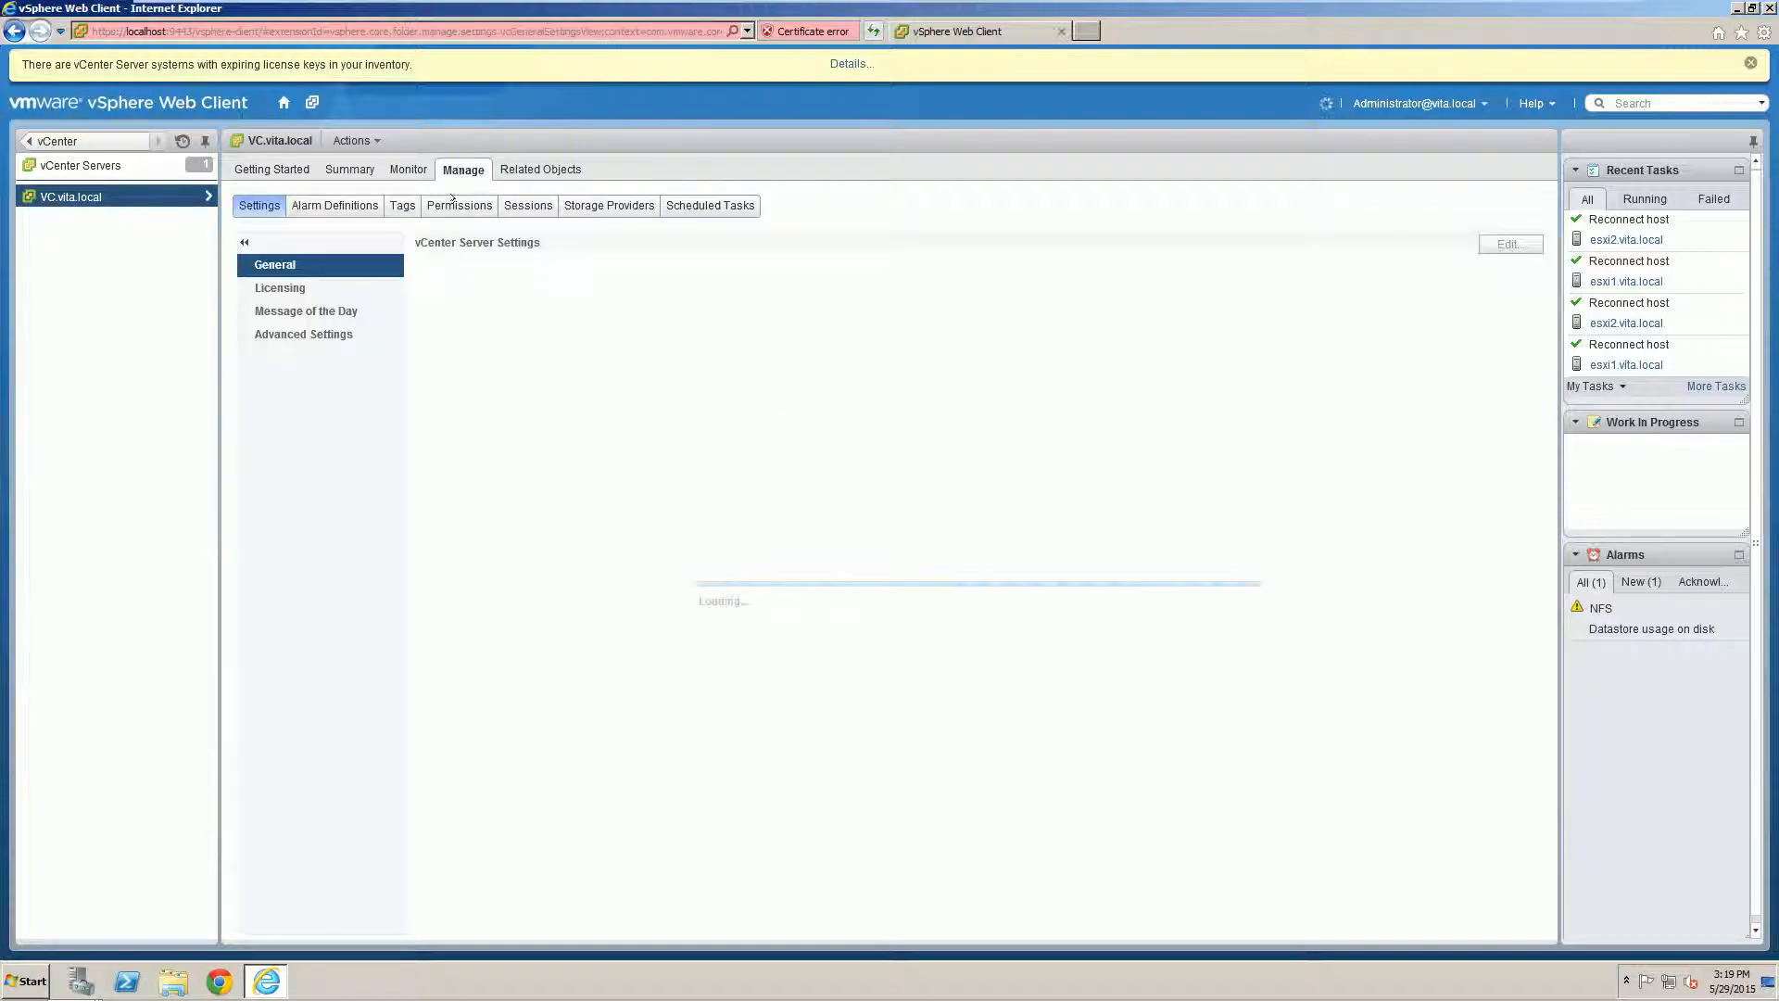
{"action": "left_click", "coordinate": [454, 202]}
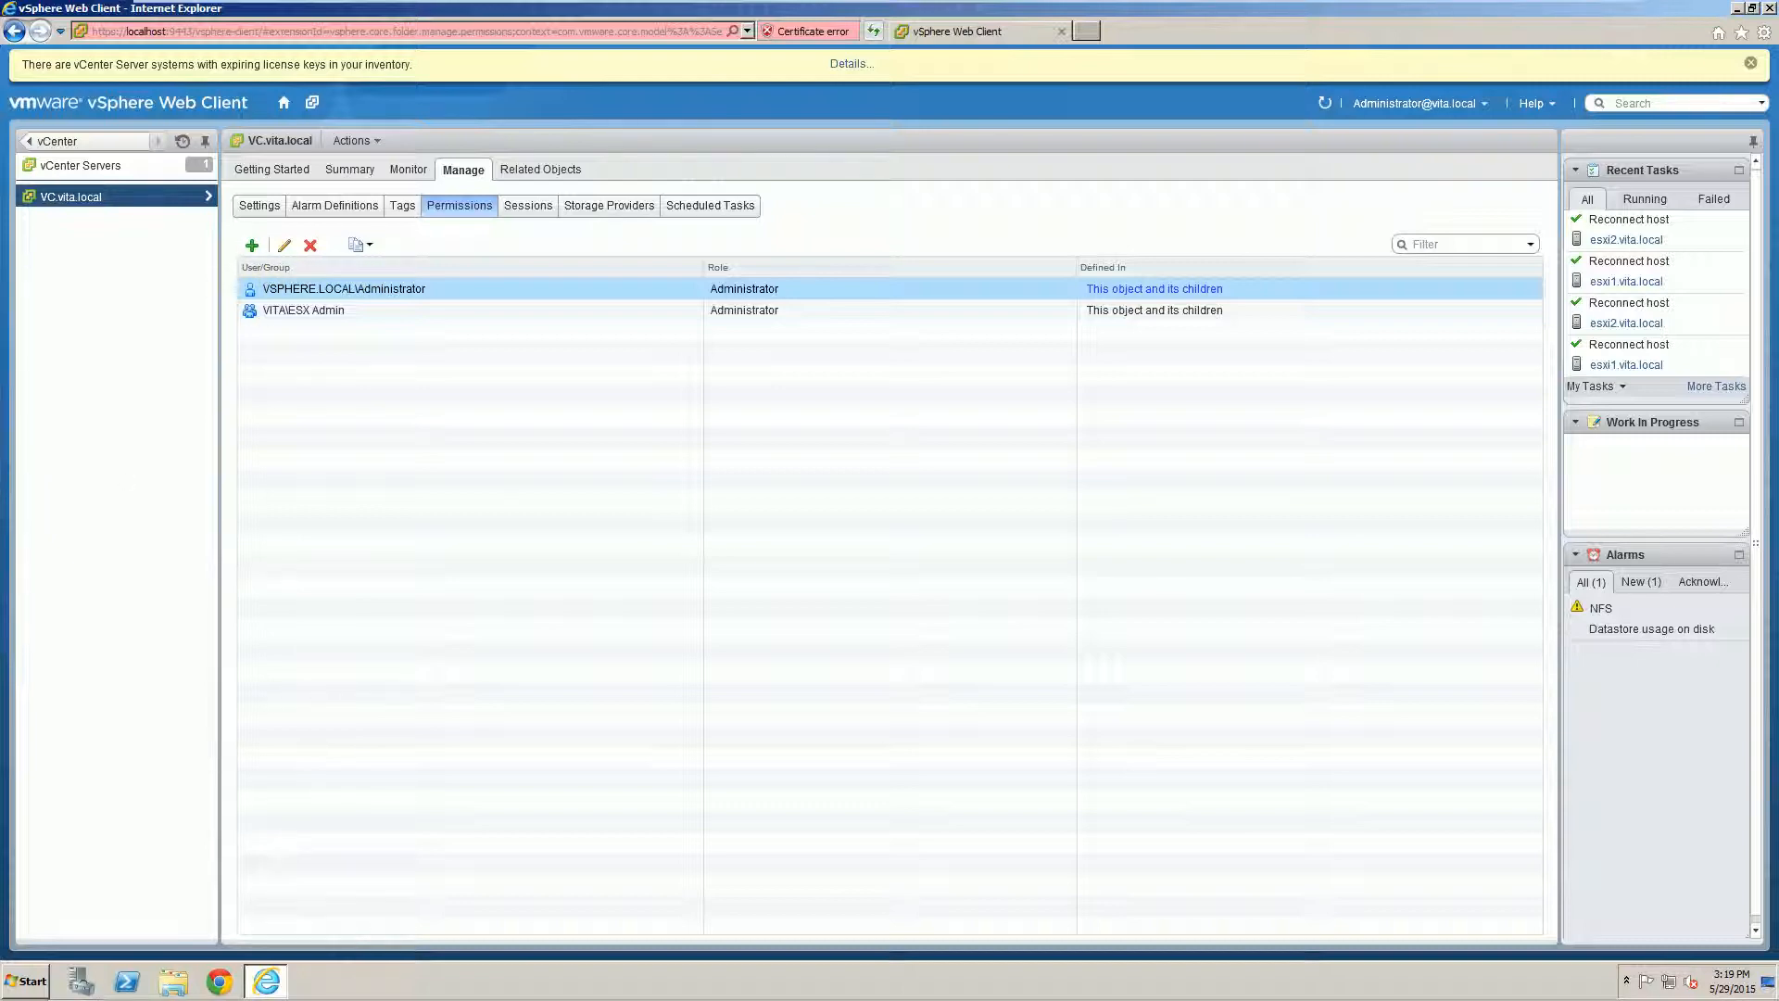
Step: Add a new permission on VC.vita.local and select the user vuser from the VITA domain
{"action": "left_click", "coordinate": [248, 245]}
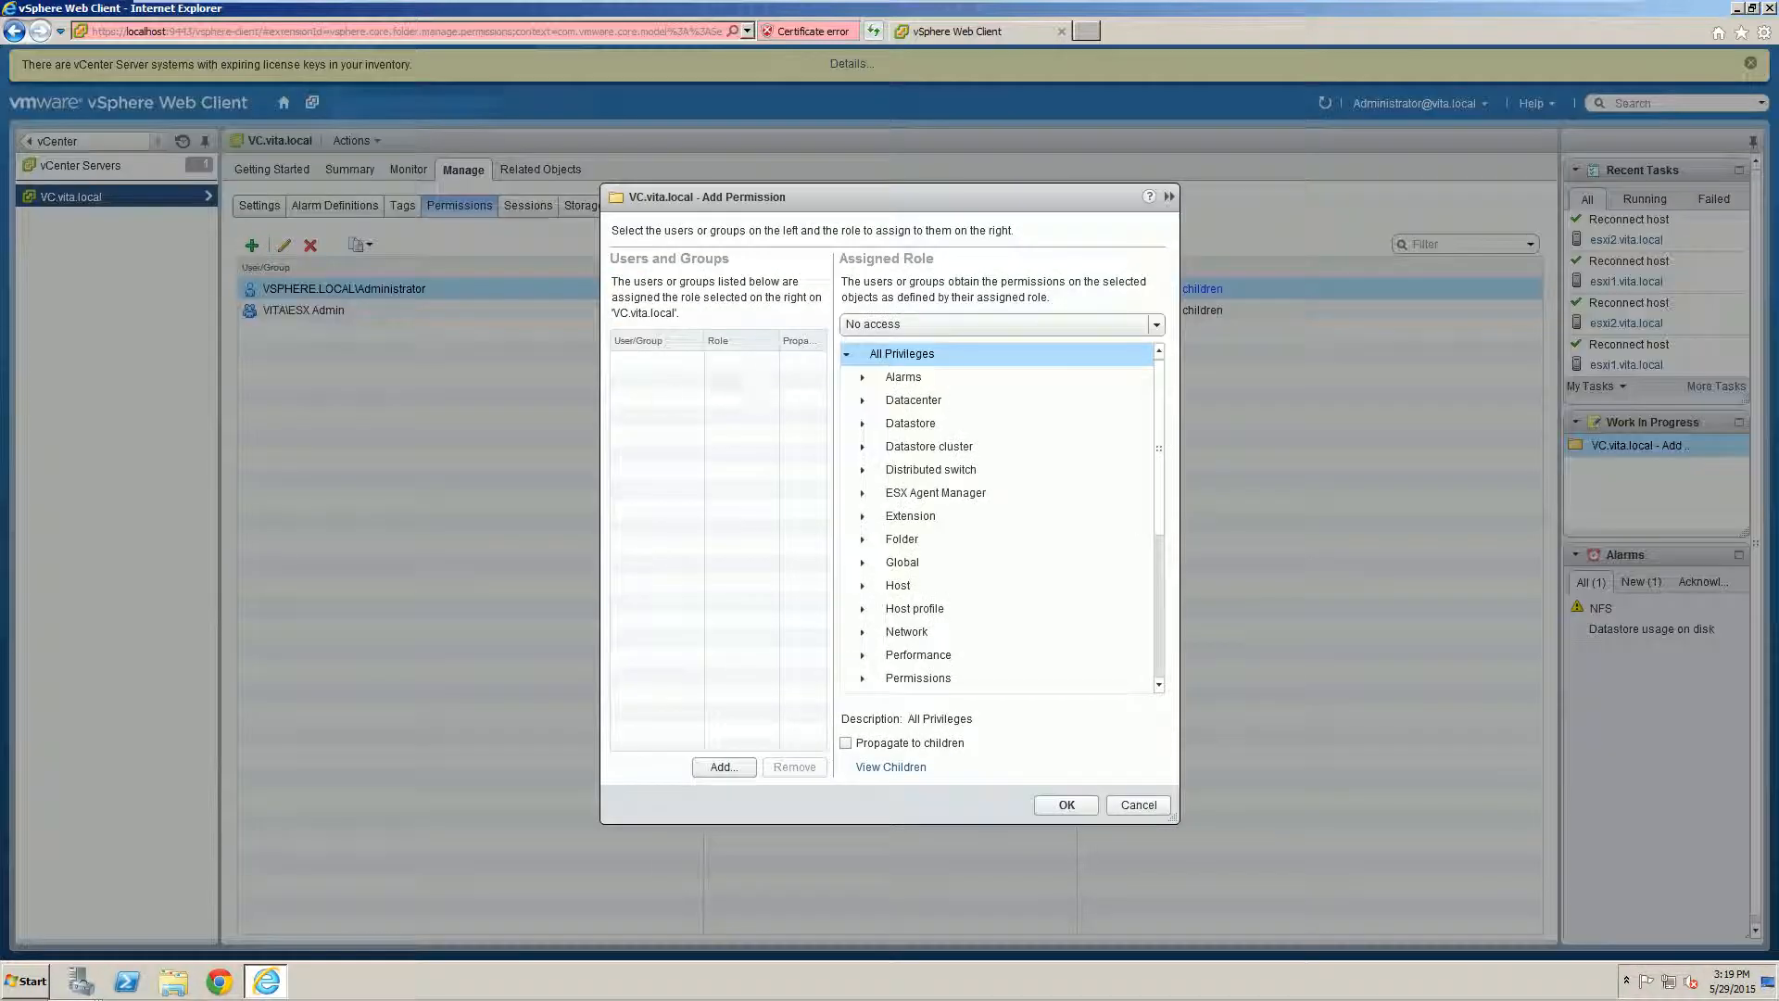
{"action": "left_click", "coordinate": [723, 766]}
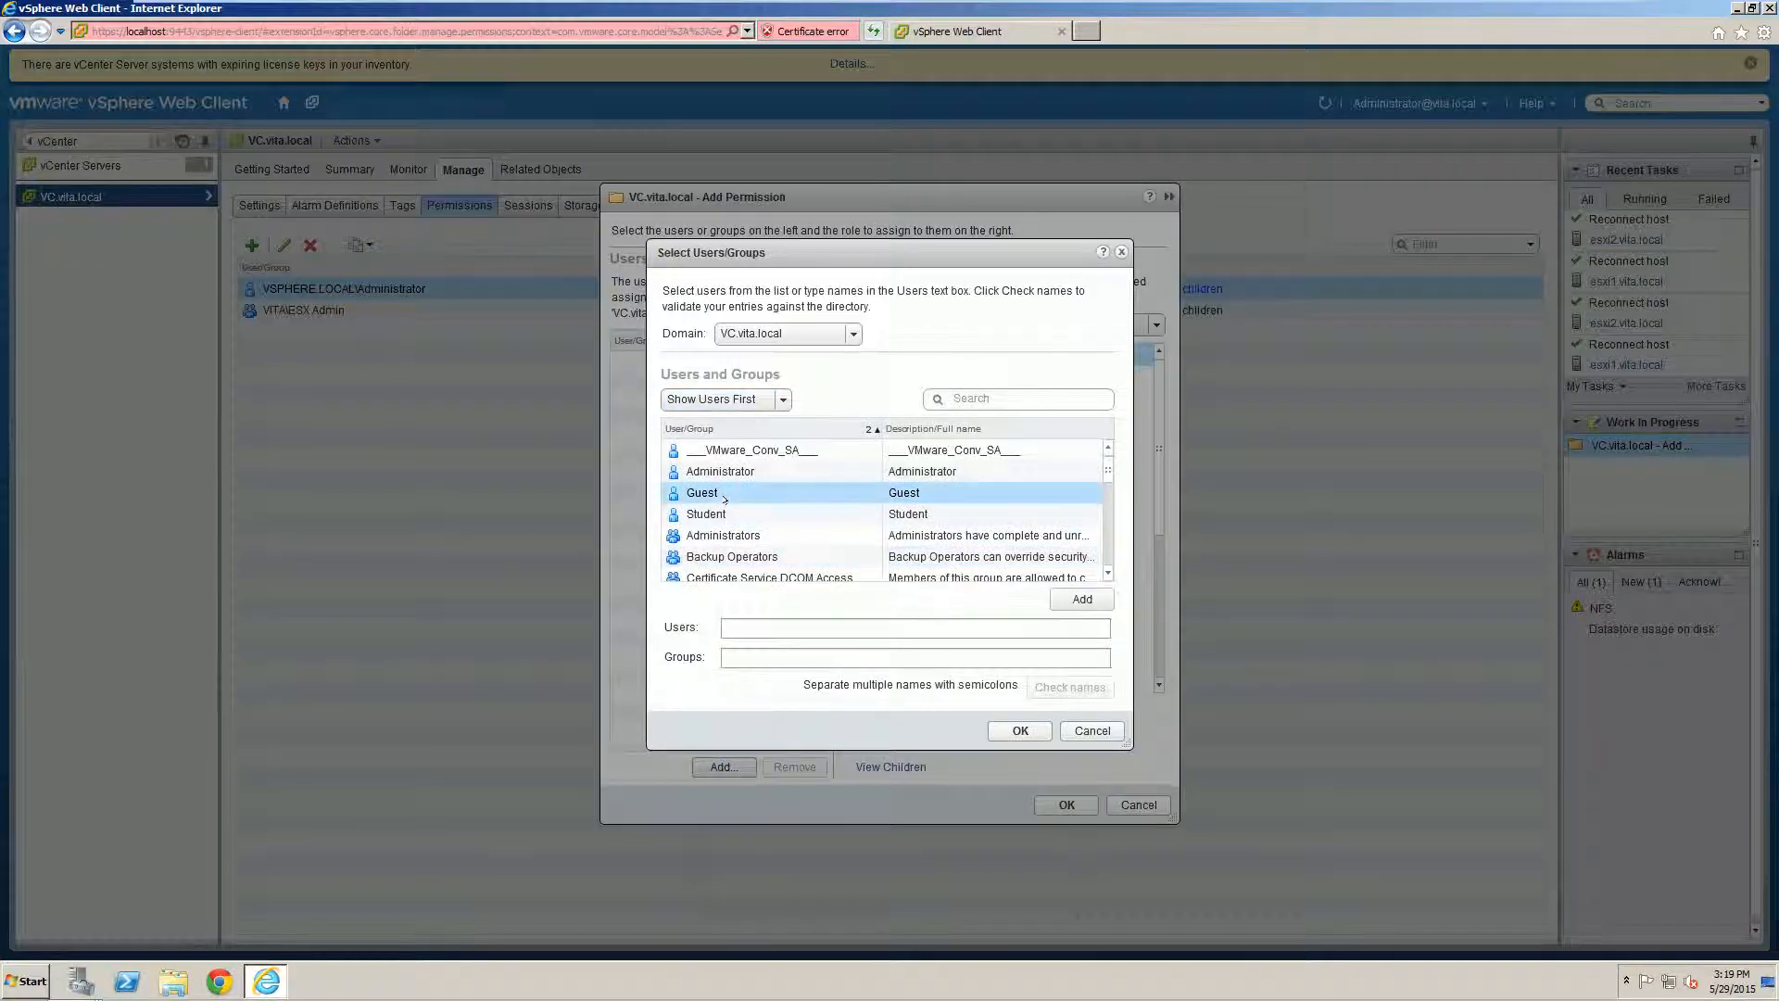
{"action": "scroll", "coordinate": [728, 505], "scroll_direction": "down", "scroll_amount": 6}
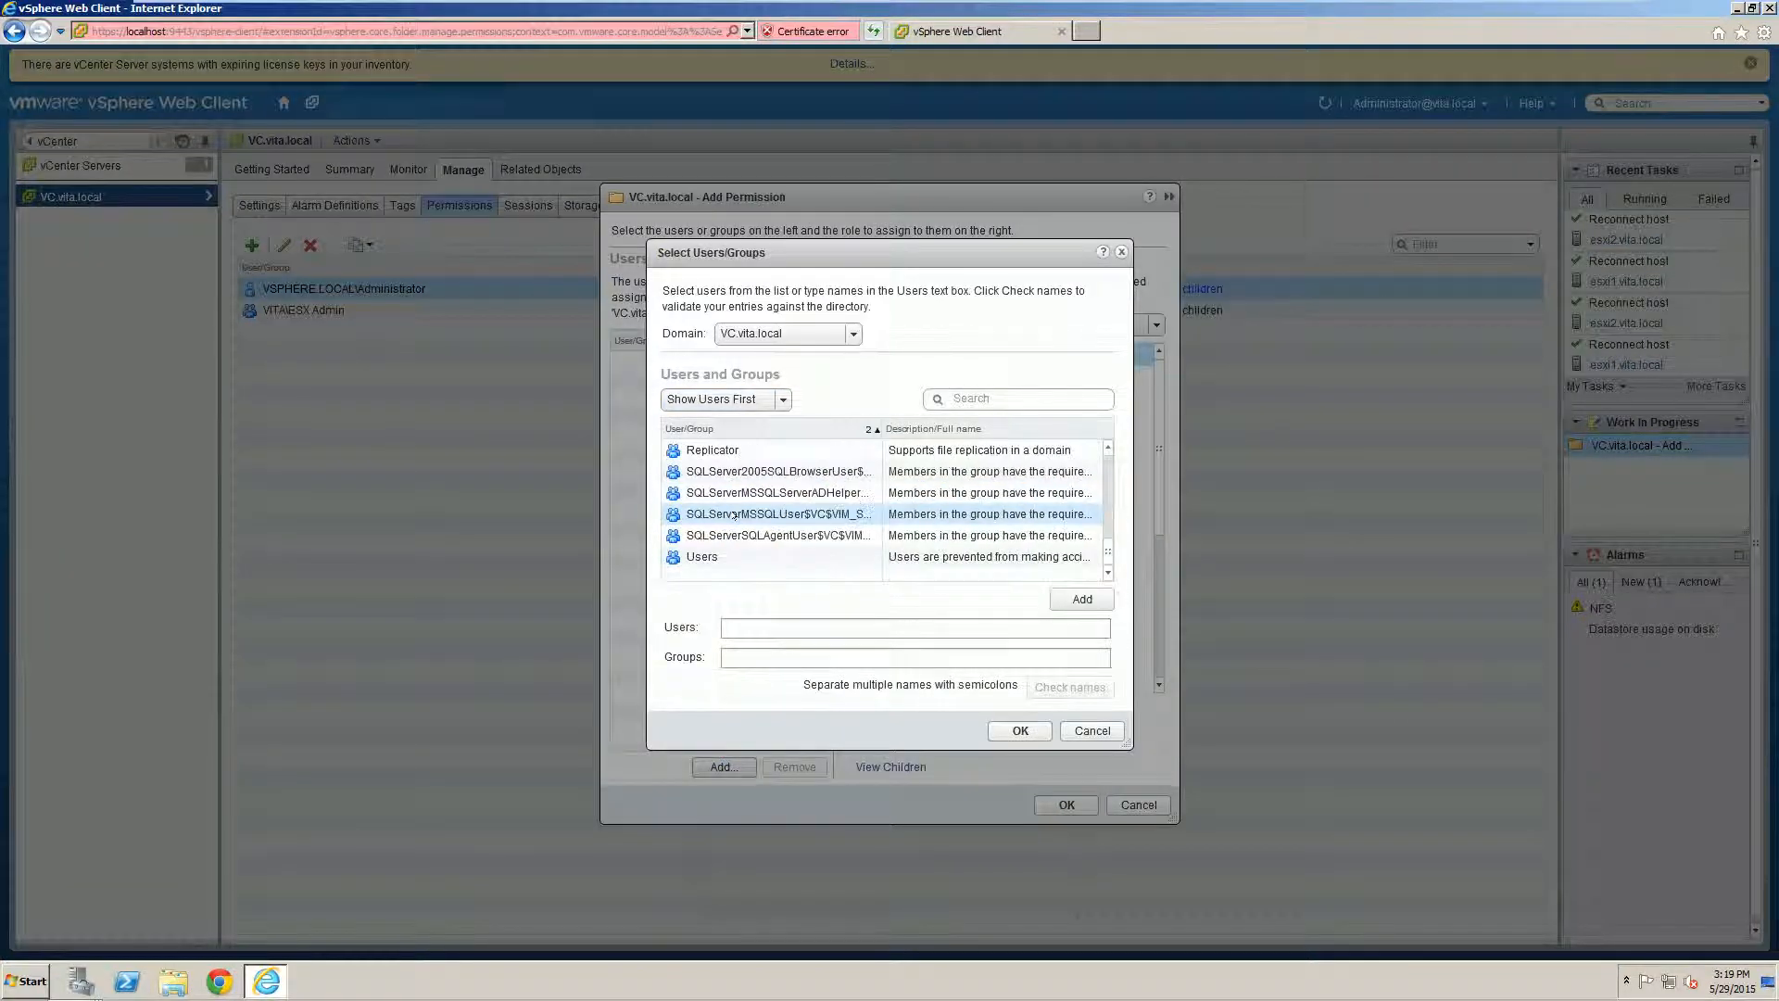
{"action": "scroll", "coordinate": [704, 547], "scroll_direction": "up", "scroll_amount": 6}
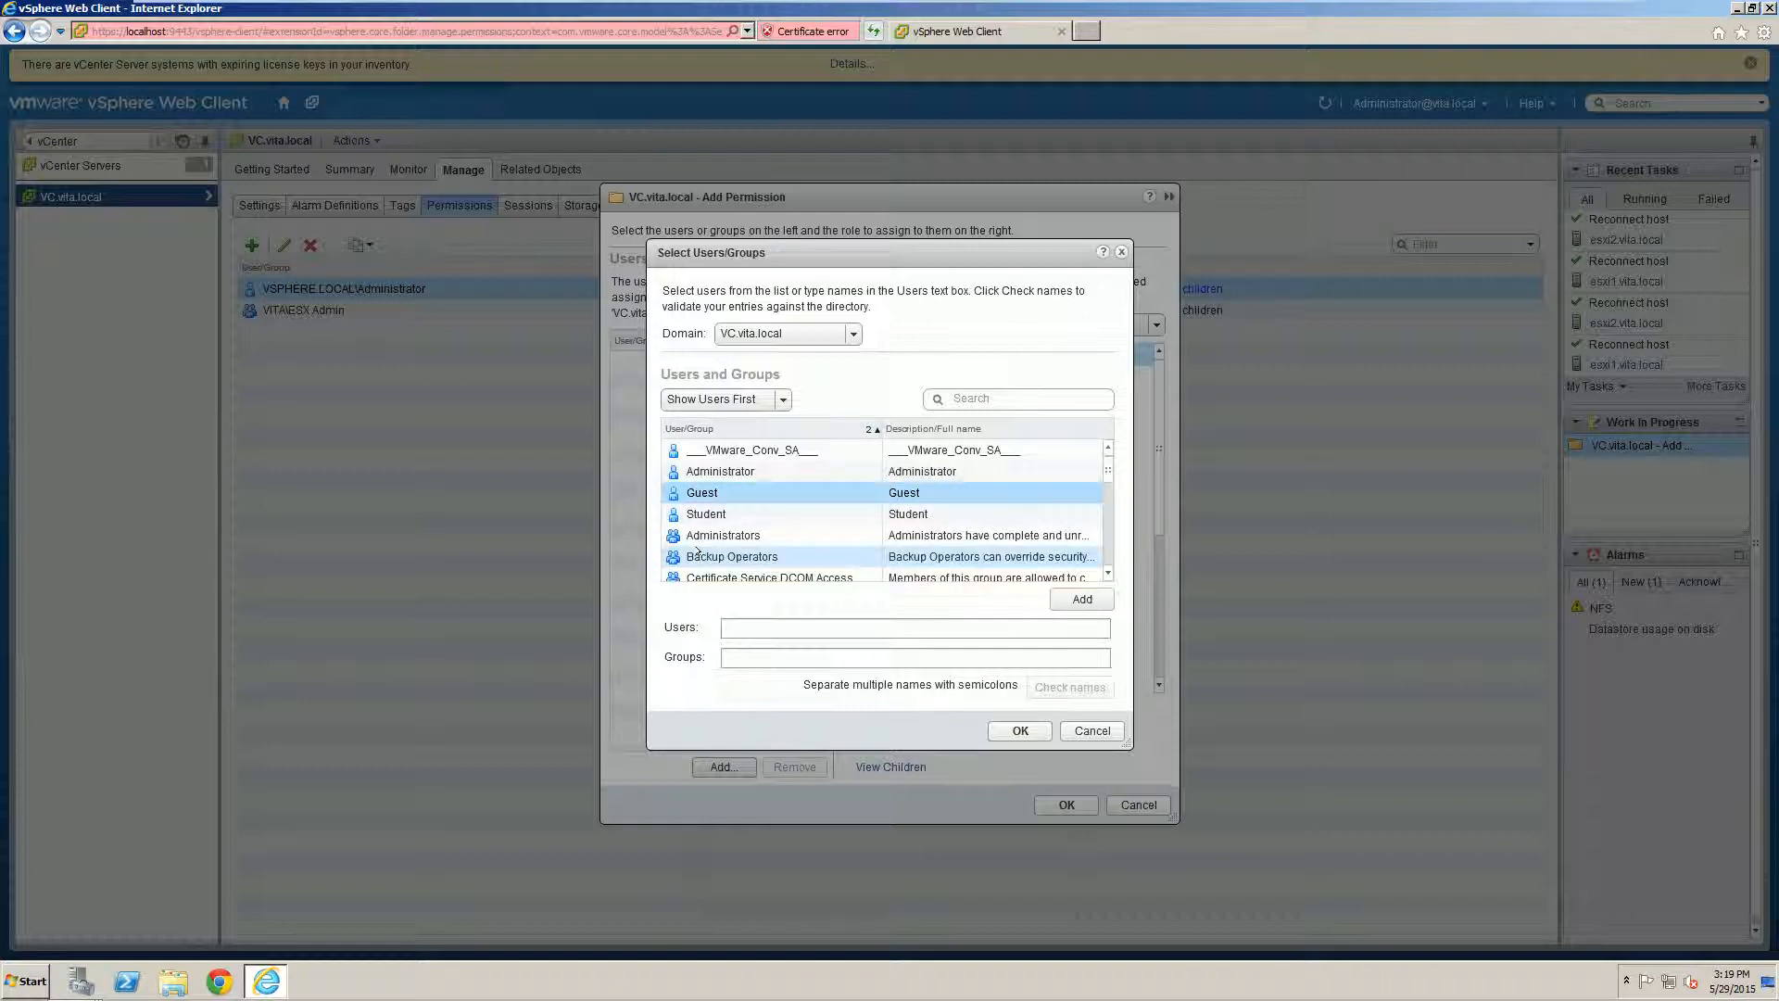
{"action": "scroll", "coordinate": [697, 552], "scroll_direction": "down", "scroll_amount": 3}
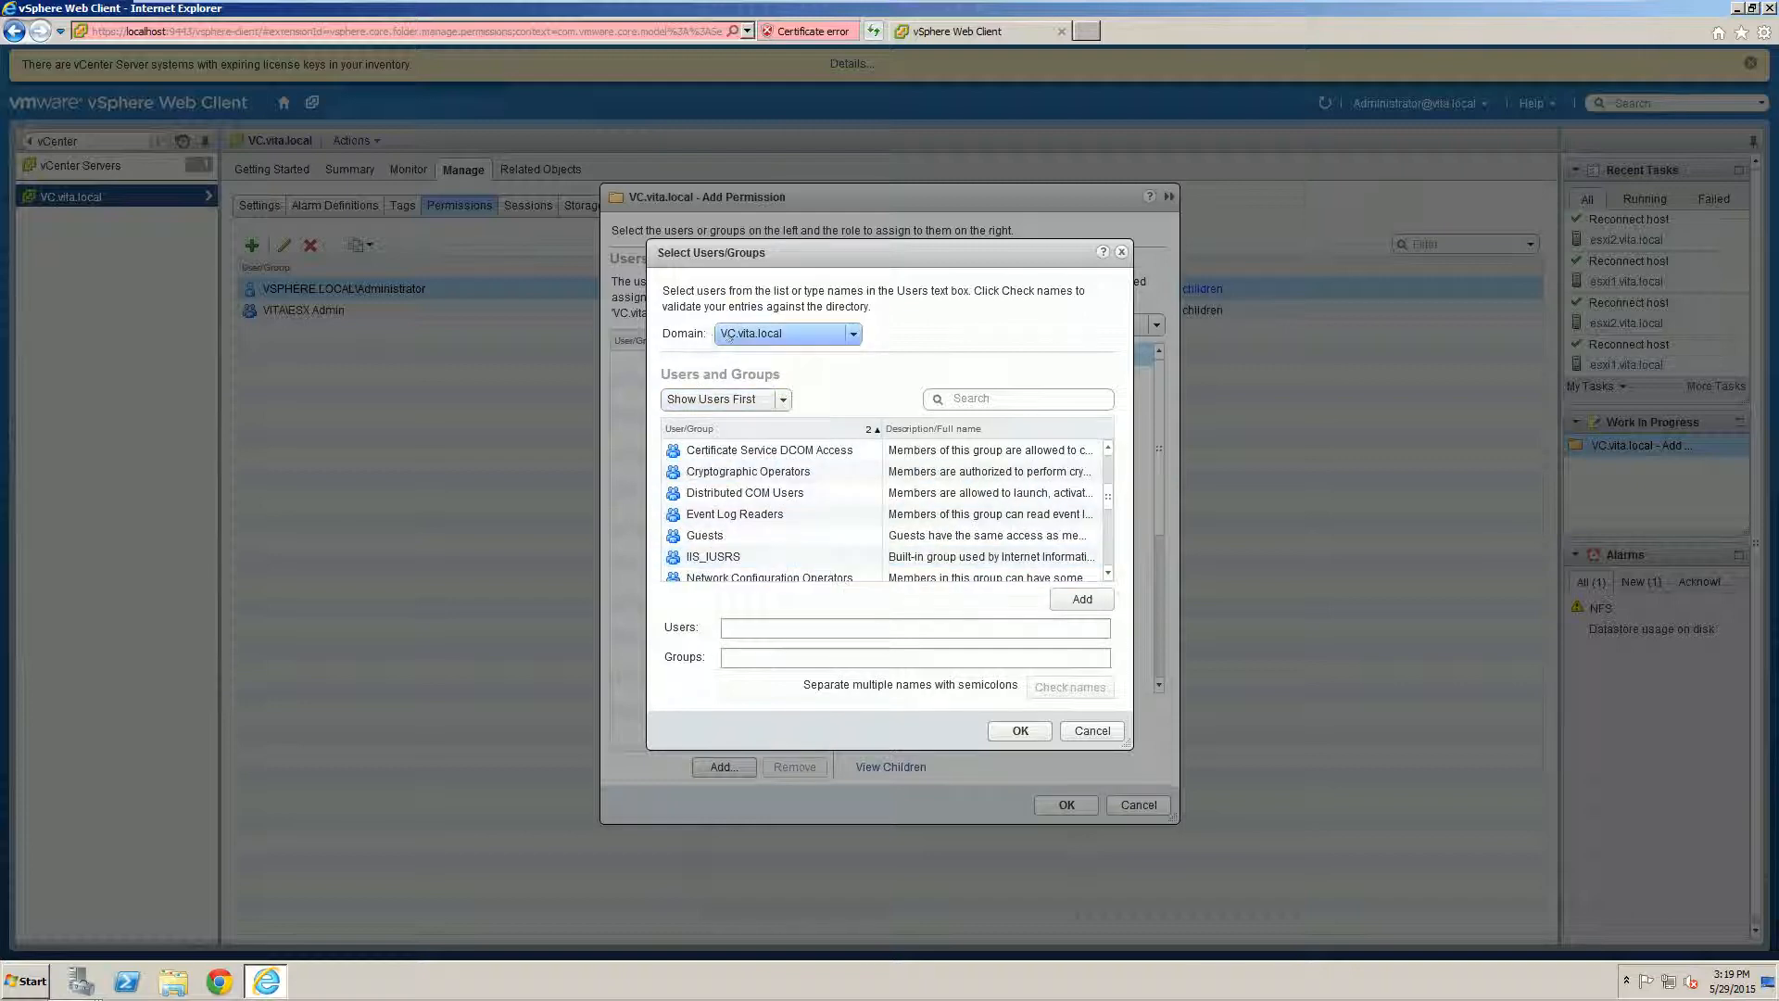
{"action": "left_click", "coordinate": [730, 335]}
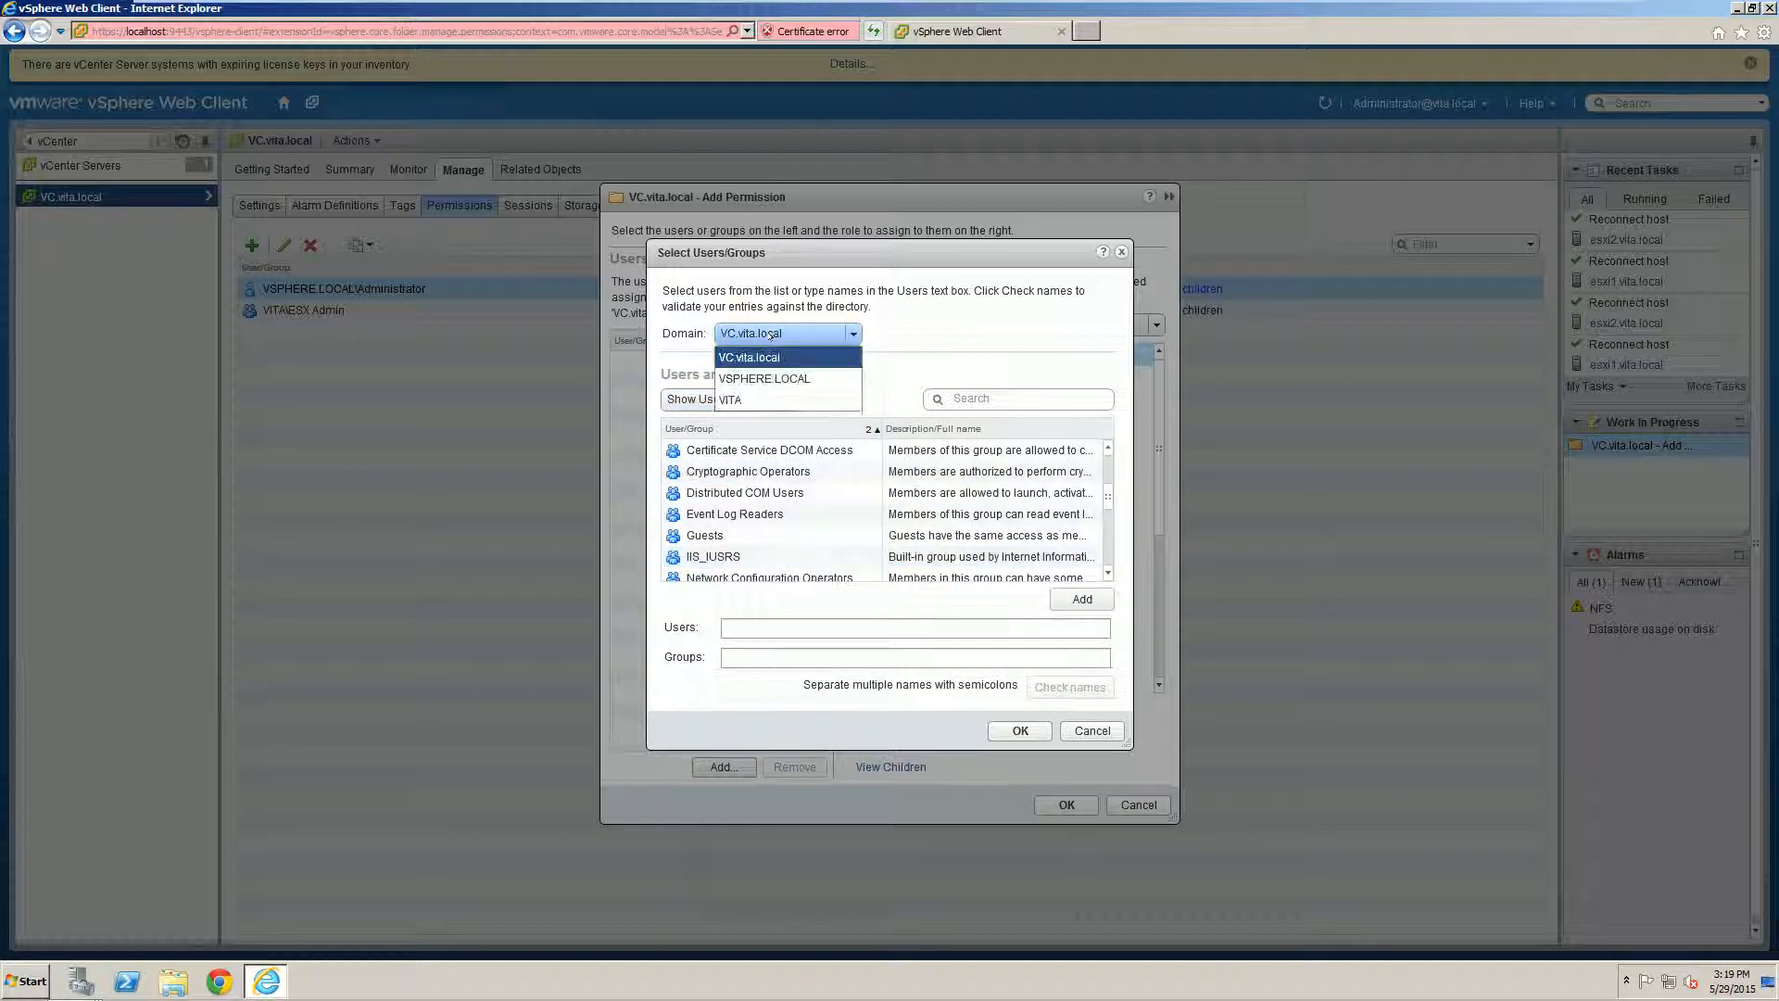
{"action": "left_click", "coordinate": [729, 398]}
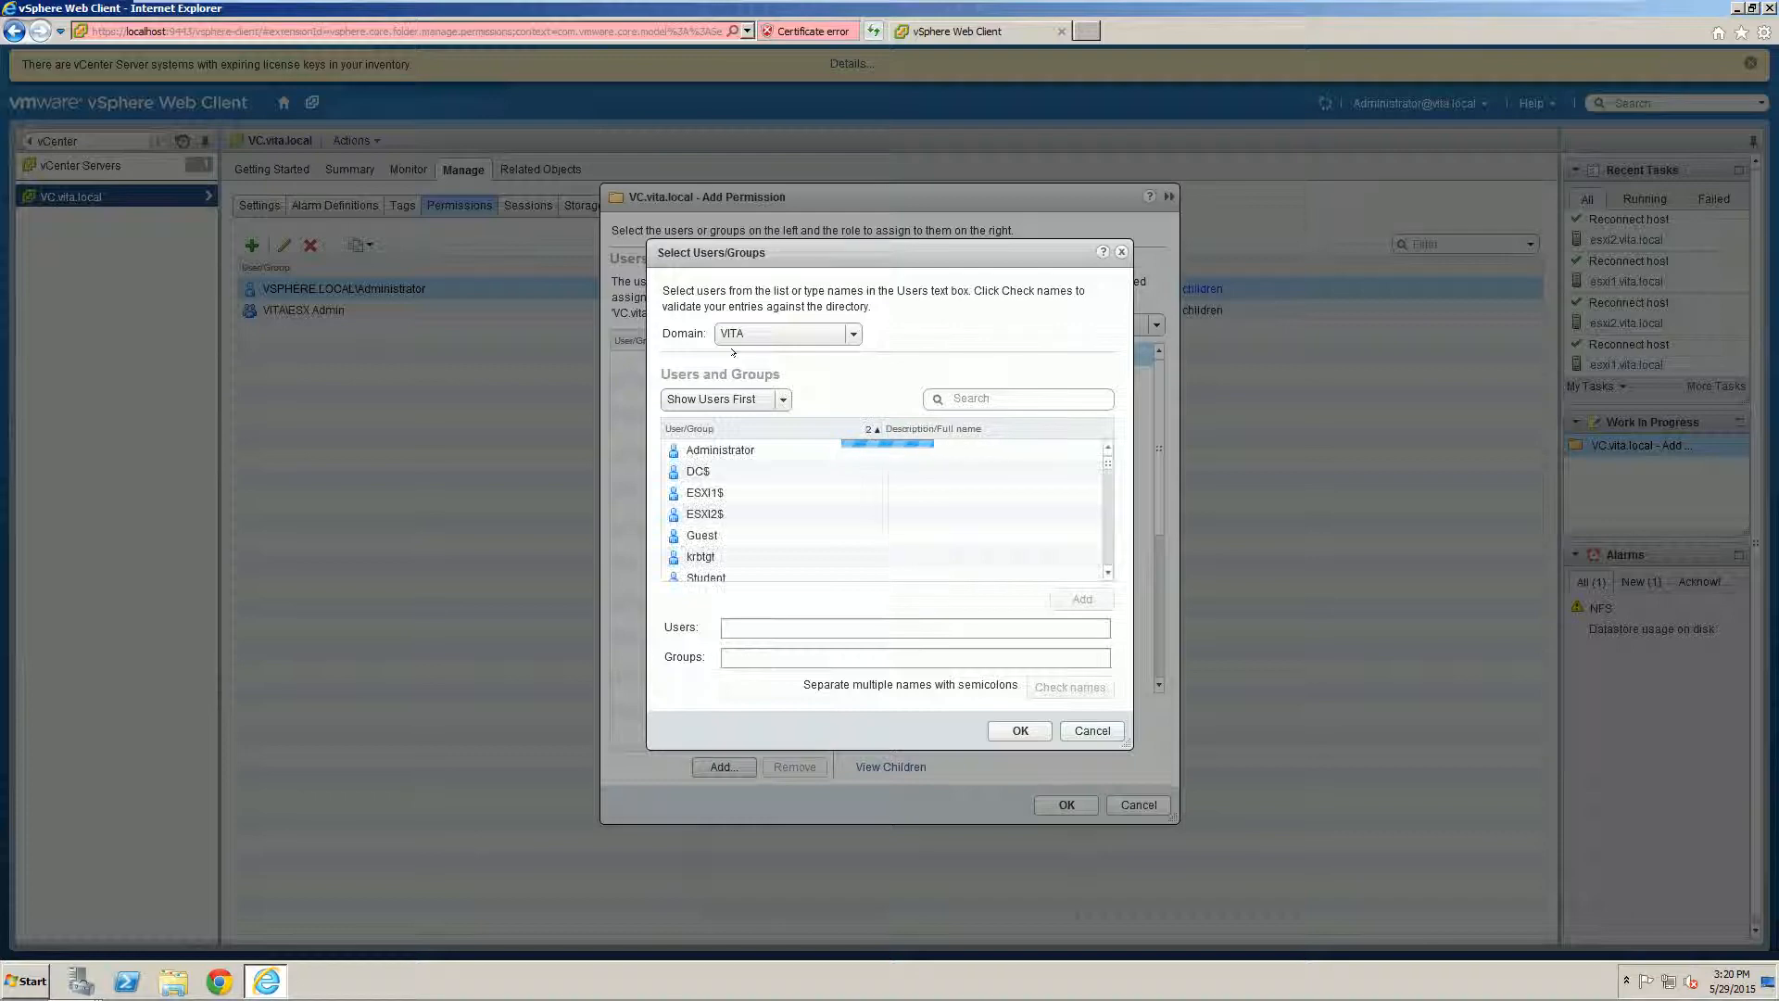
{"action": "scroll", "coordinate": [802, 513], "scroll_direction": "down", "scroll_amount": 10}
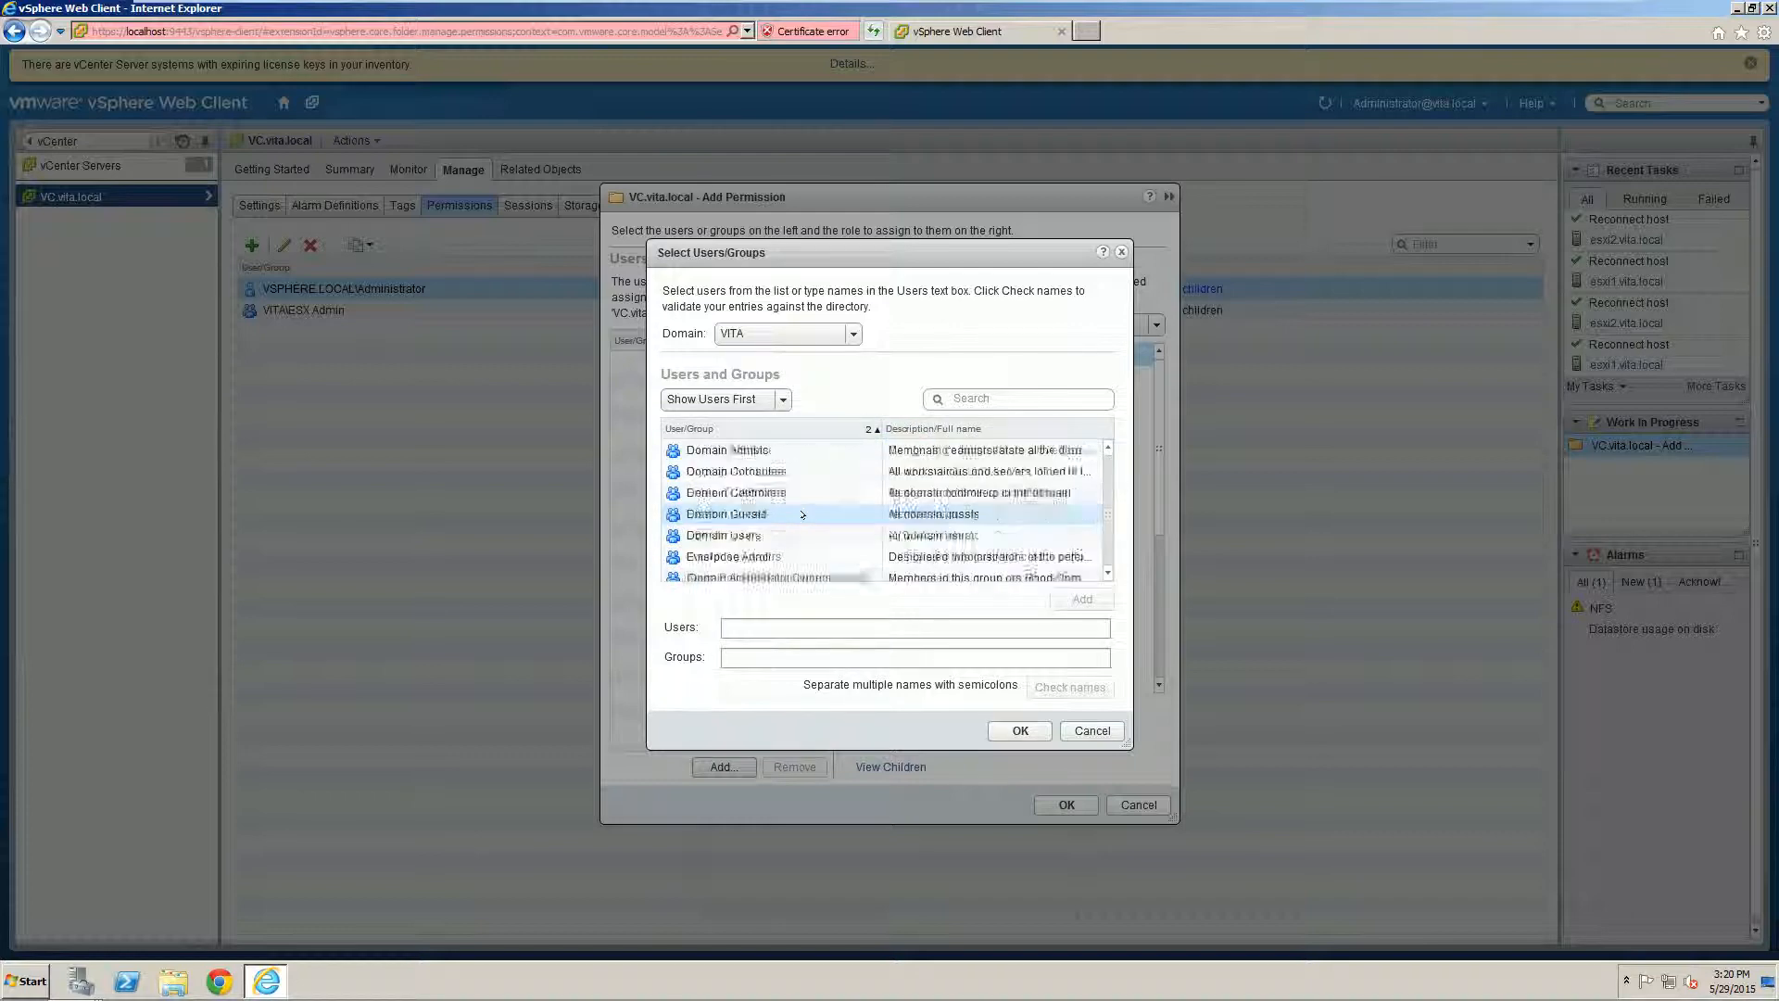
{"action": "scroll", "coordinate": [802, 513], "scroll_direction": "down", "scroll_amount": 3}
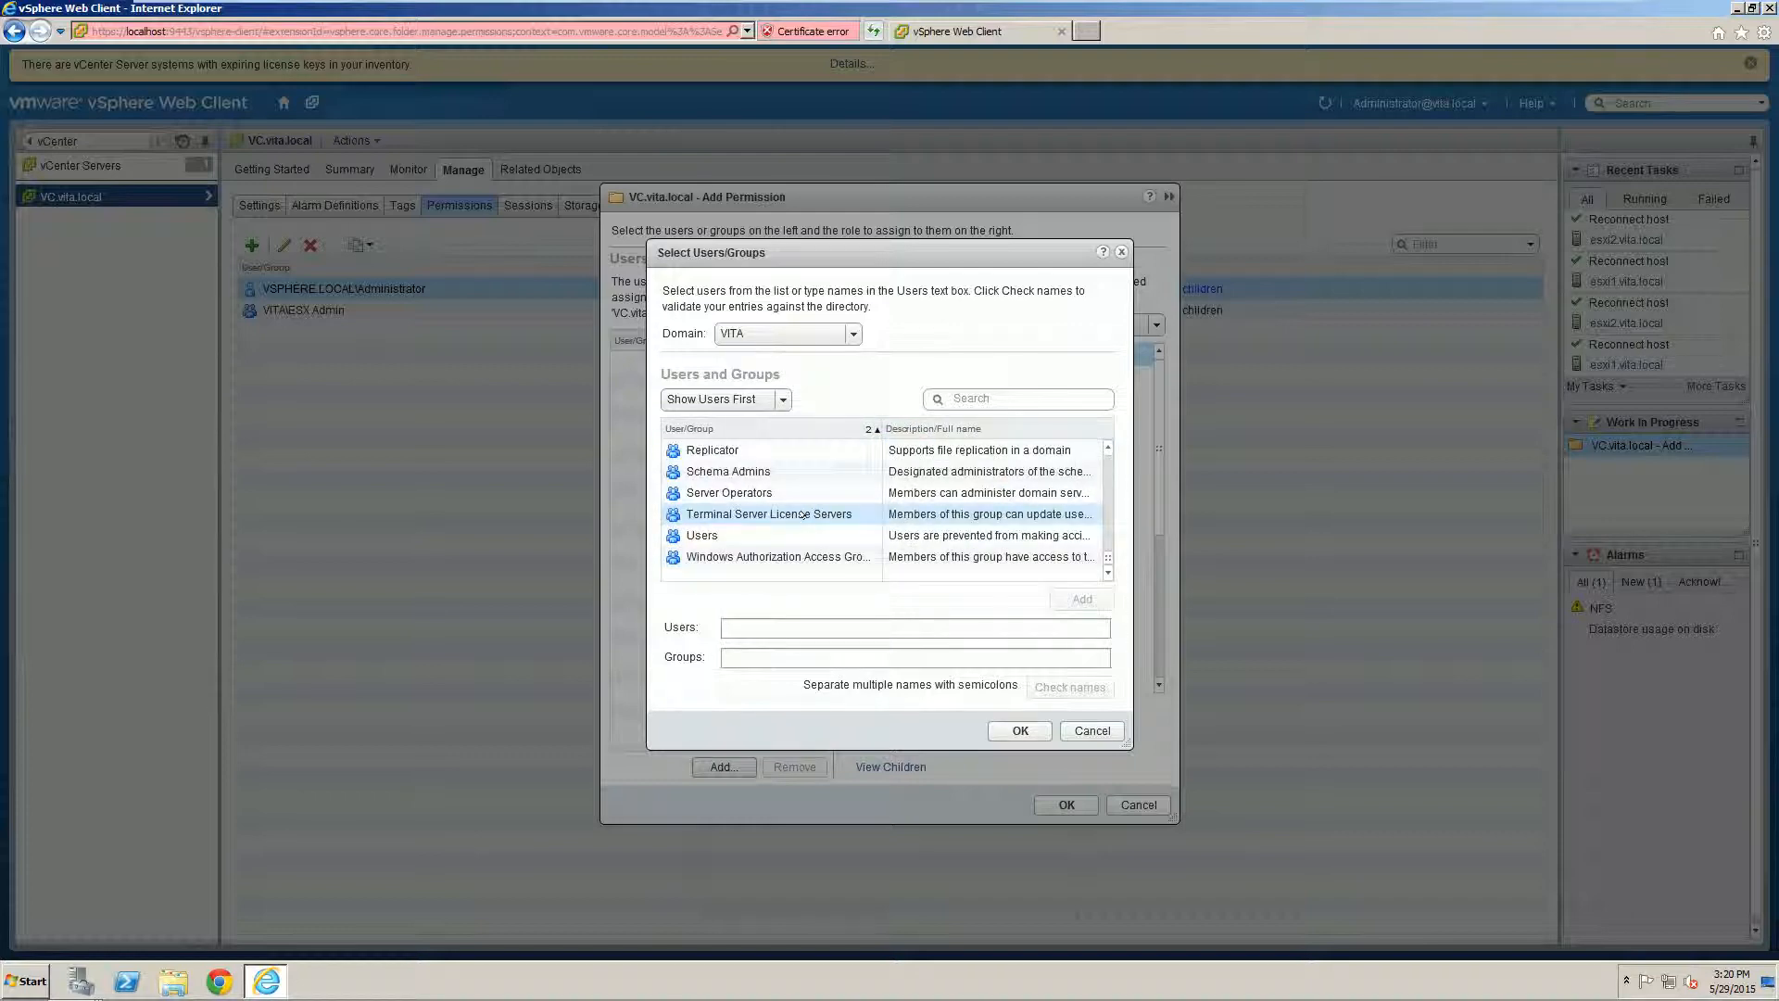
{"action": "scroll", "coordinate": [803, 513], "scroll_direction": "up", "scroll_amount": 6}
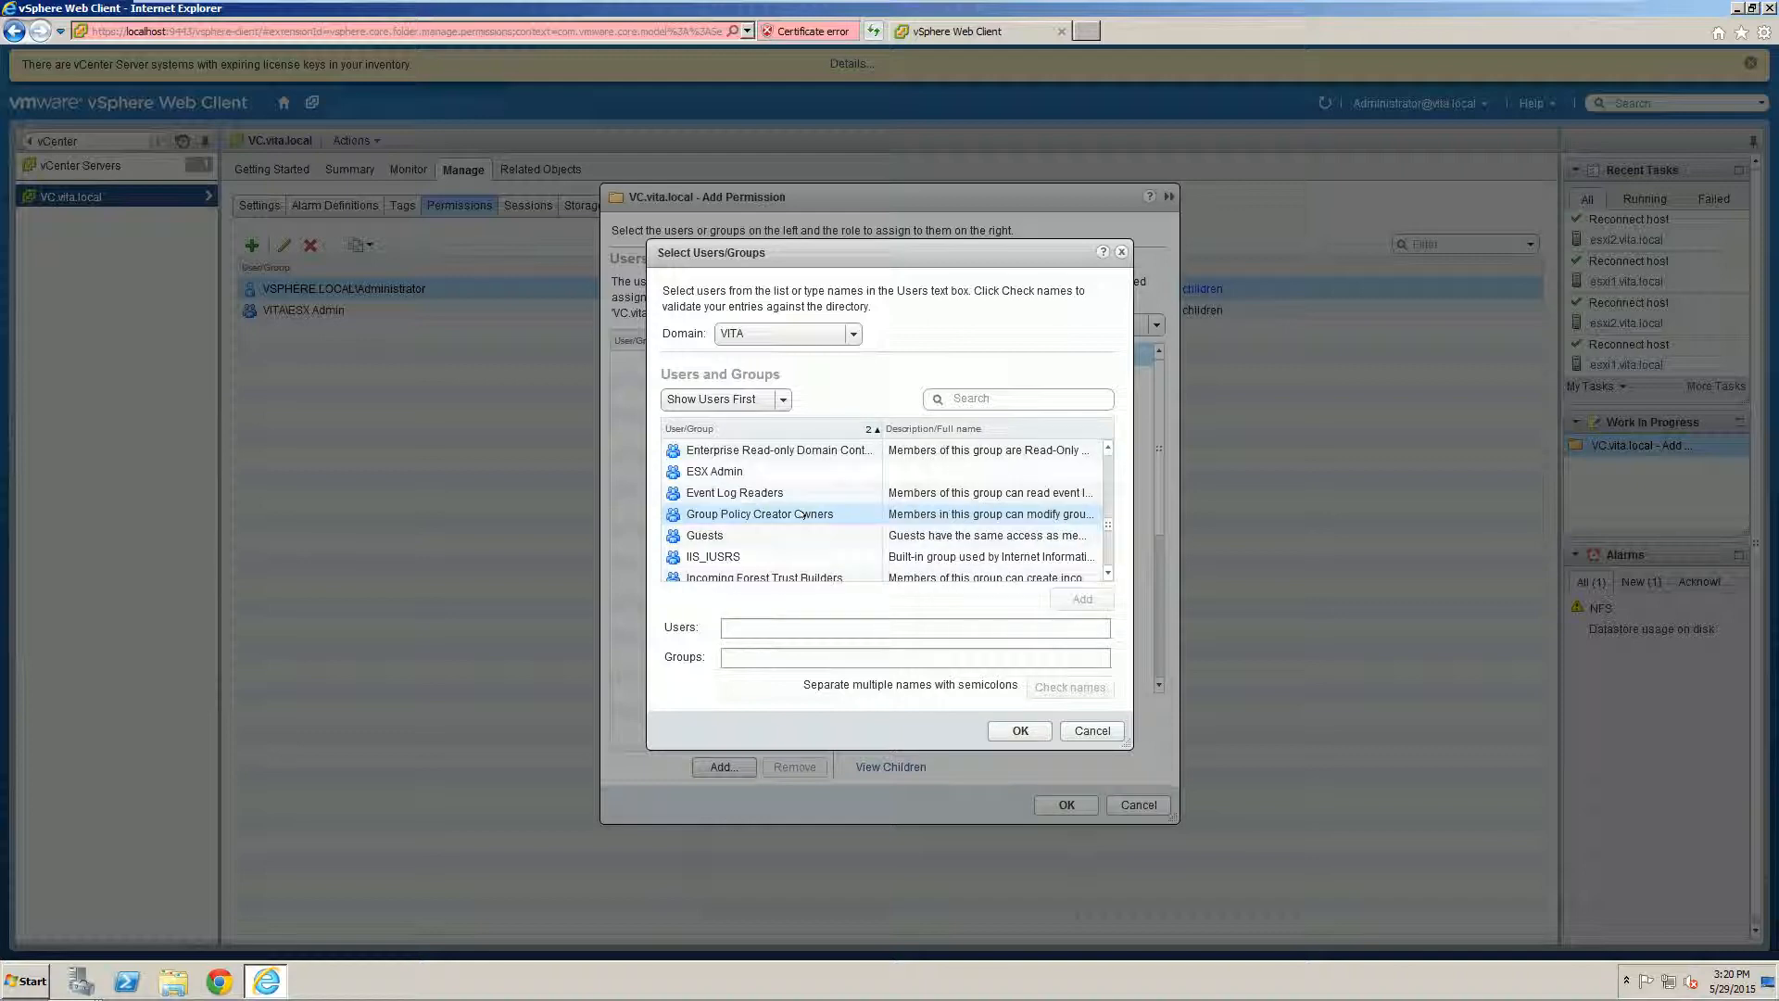
{"action": "scroll", "coordinate": [802, 513], "scroll_direction": "up", "scroll_amount": 1}
{"action": "scroll", "coordinate": [803, 513], "scroll_direction": "up", "scroll_amount": 5}
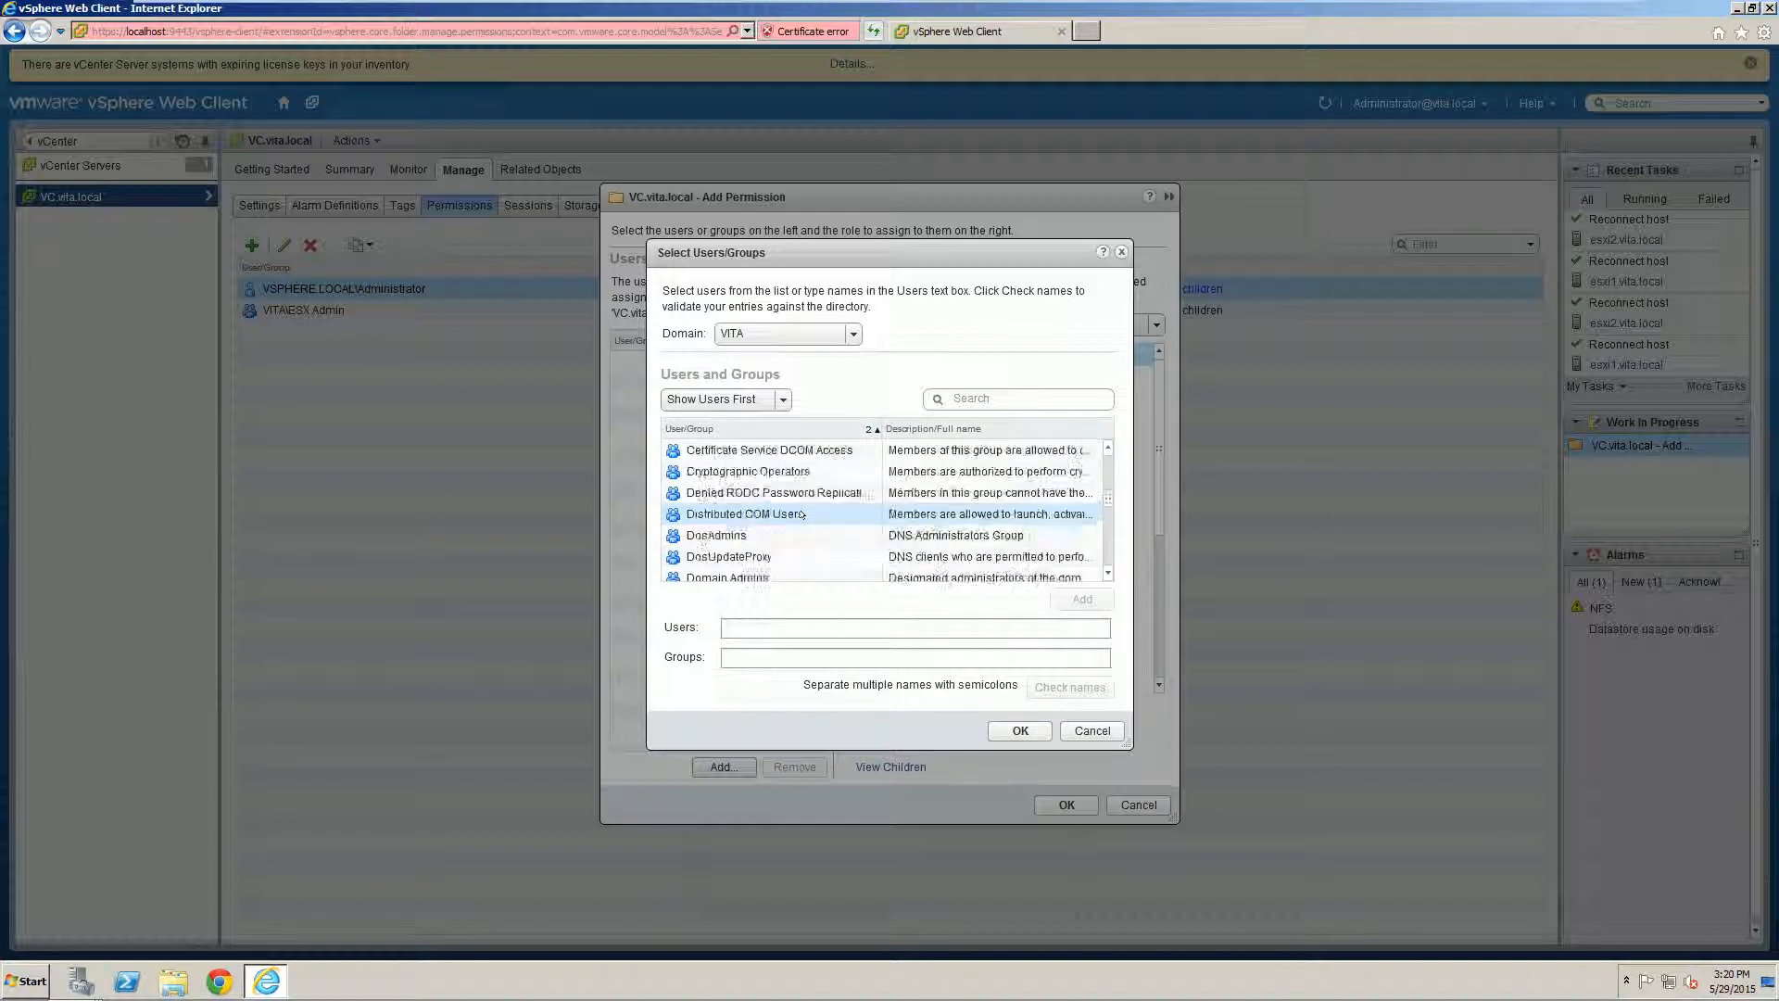
{"action": "scroll", "coordinate": [803, 513], "scroll_direction": "up", "scroll_amount": 1}
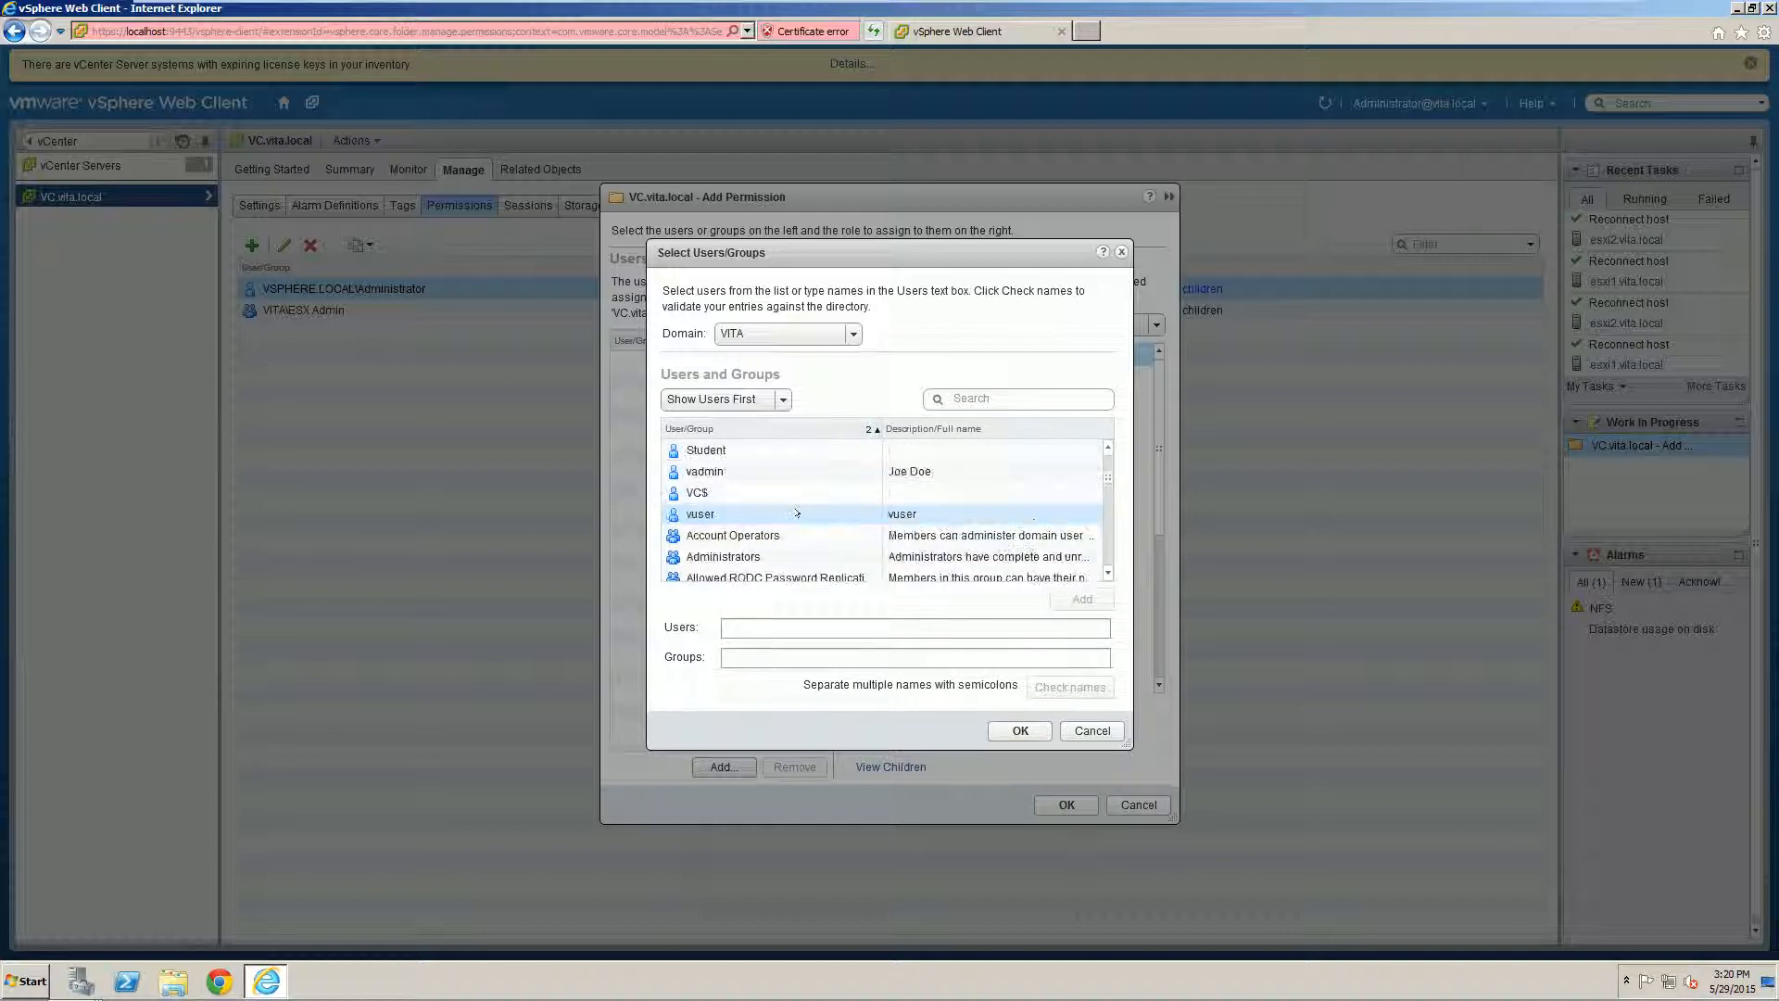
{"action": "left_click", "coordinate": [724, 513]}
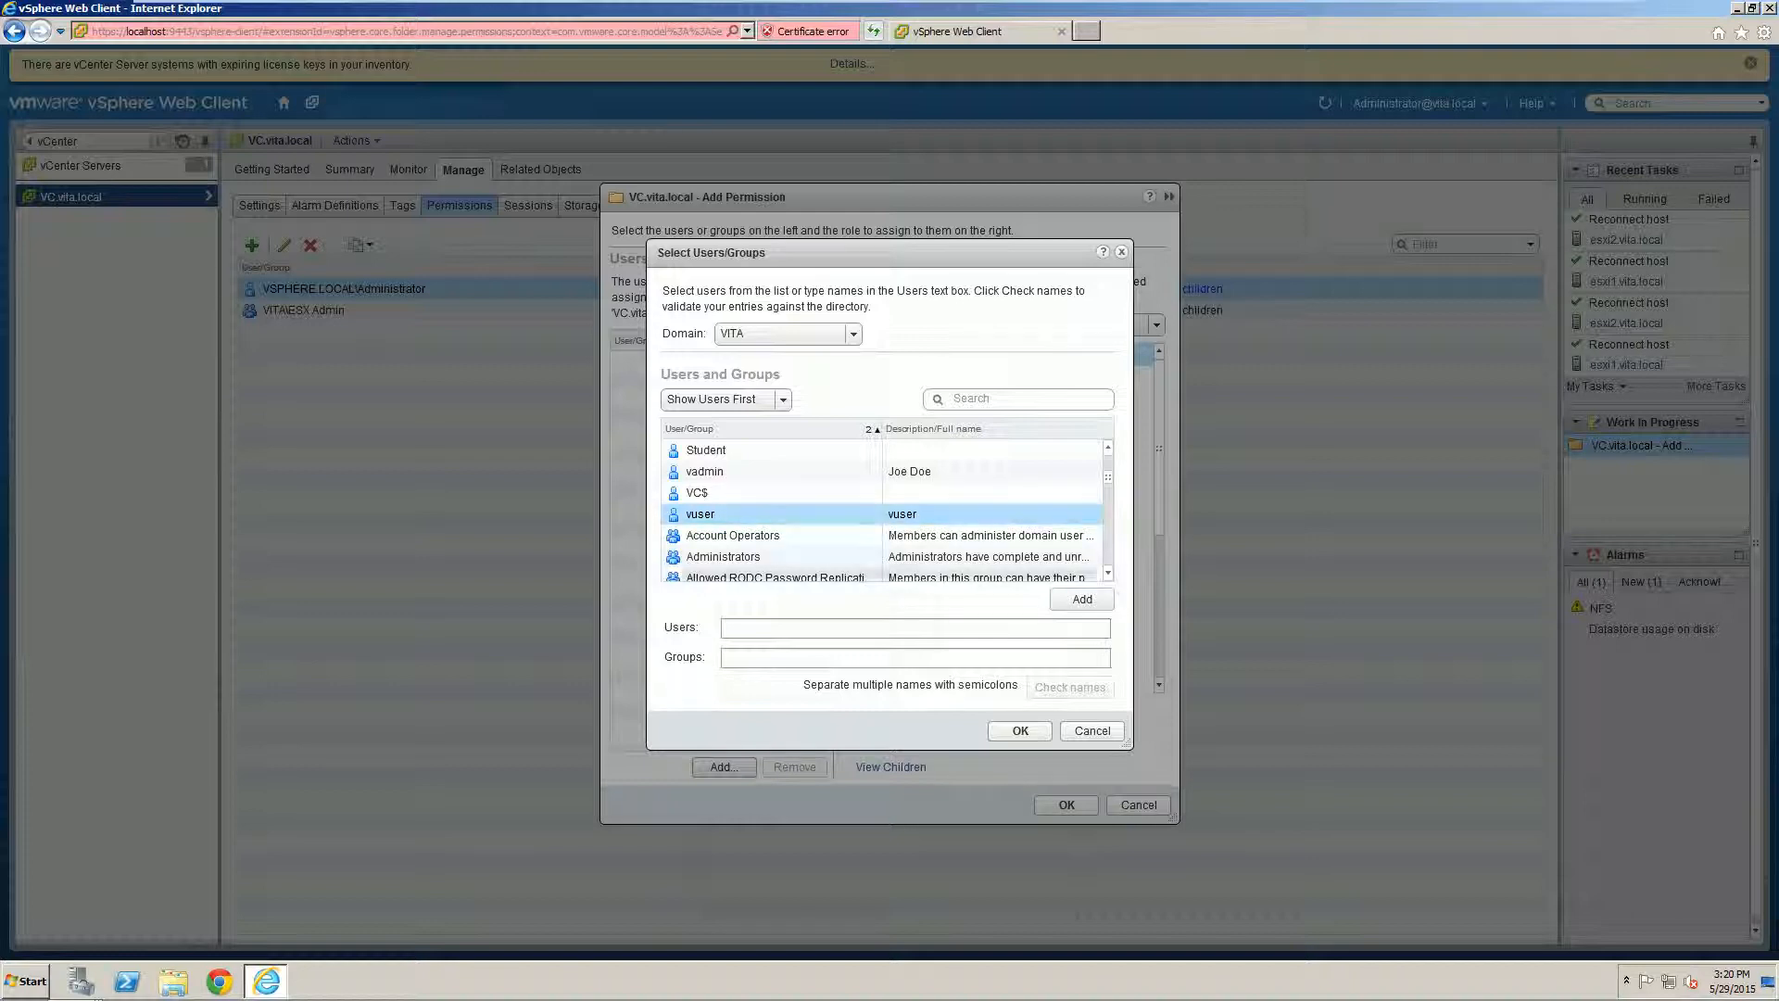
{"action": "left_click", "coordinate": [1070, 599]}
{"action": "left_click", "coordinate": [1020, 730]}
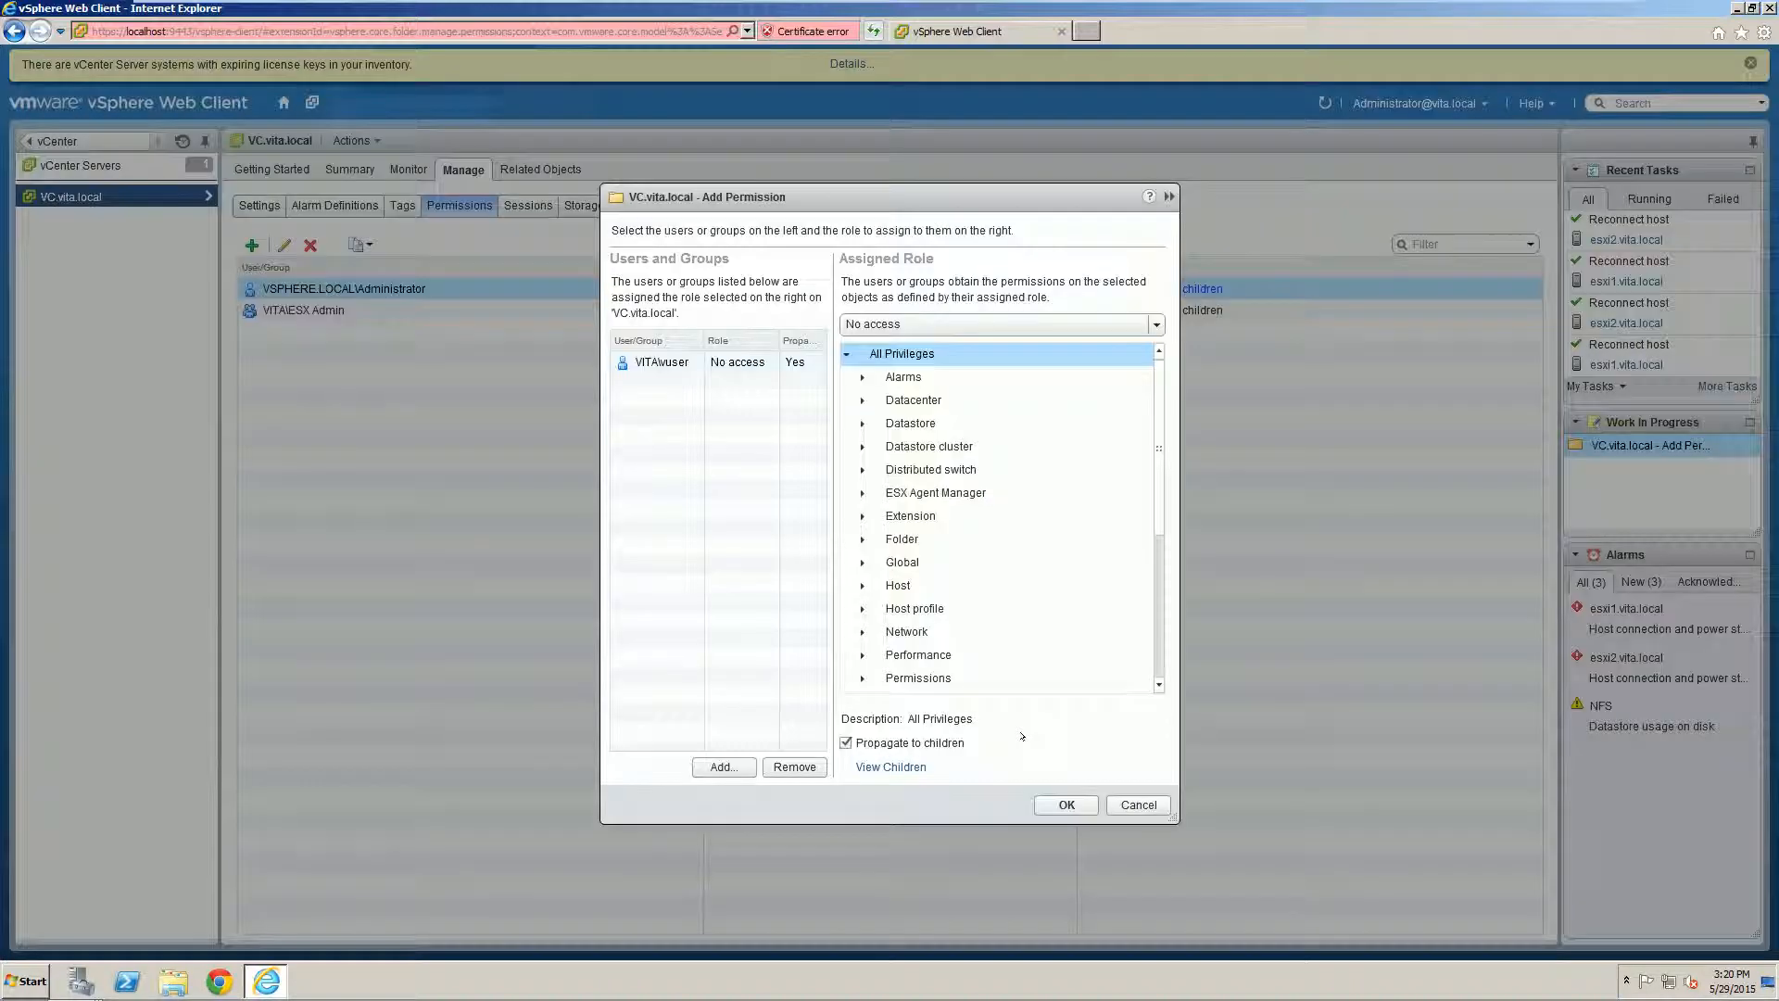
Step: Assign the Read-only role to the user and save the permission
{"action": "left_click", "coordinate": [880, 323]}
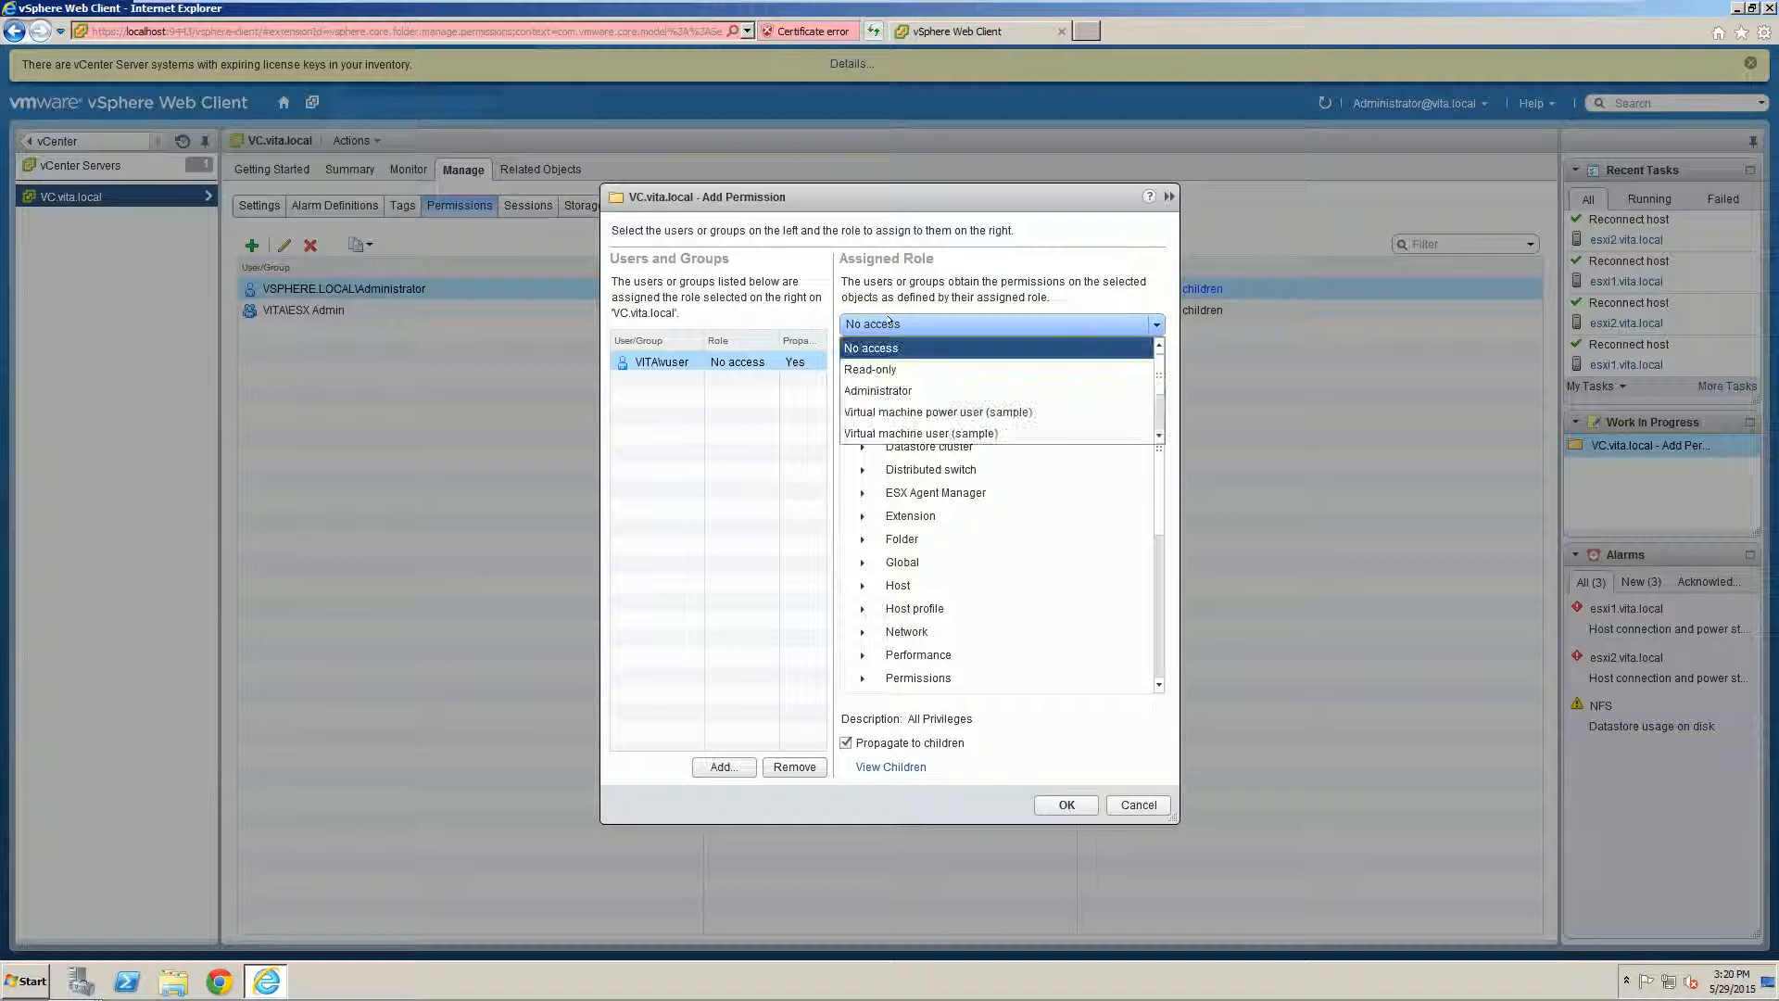
{"action": "left_click", "coordinate": [880, 369]}
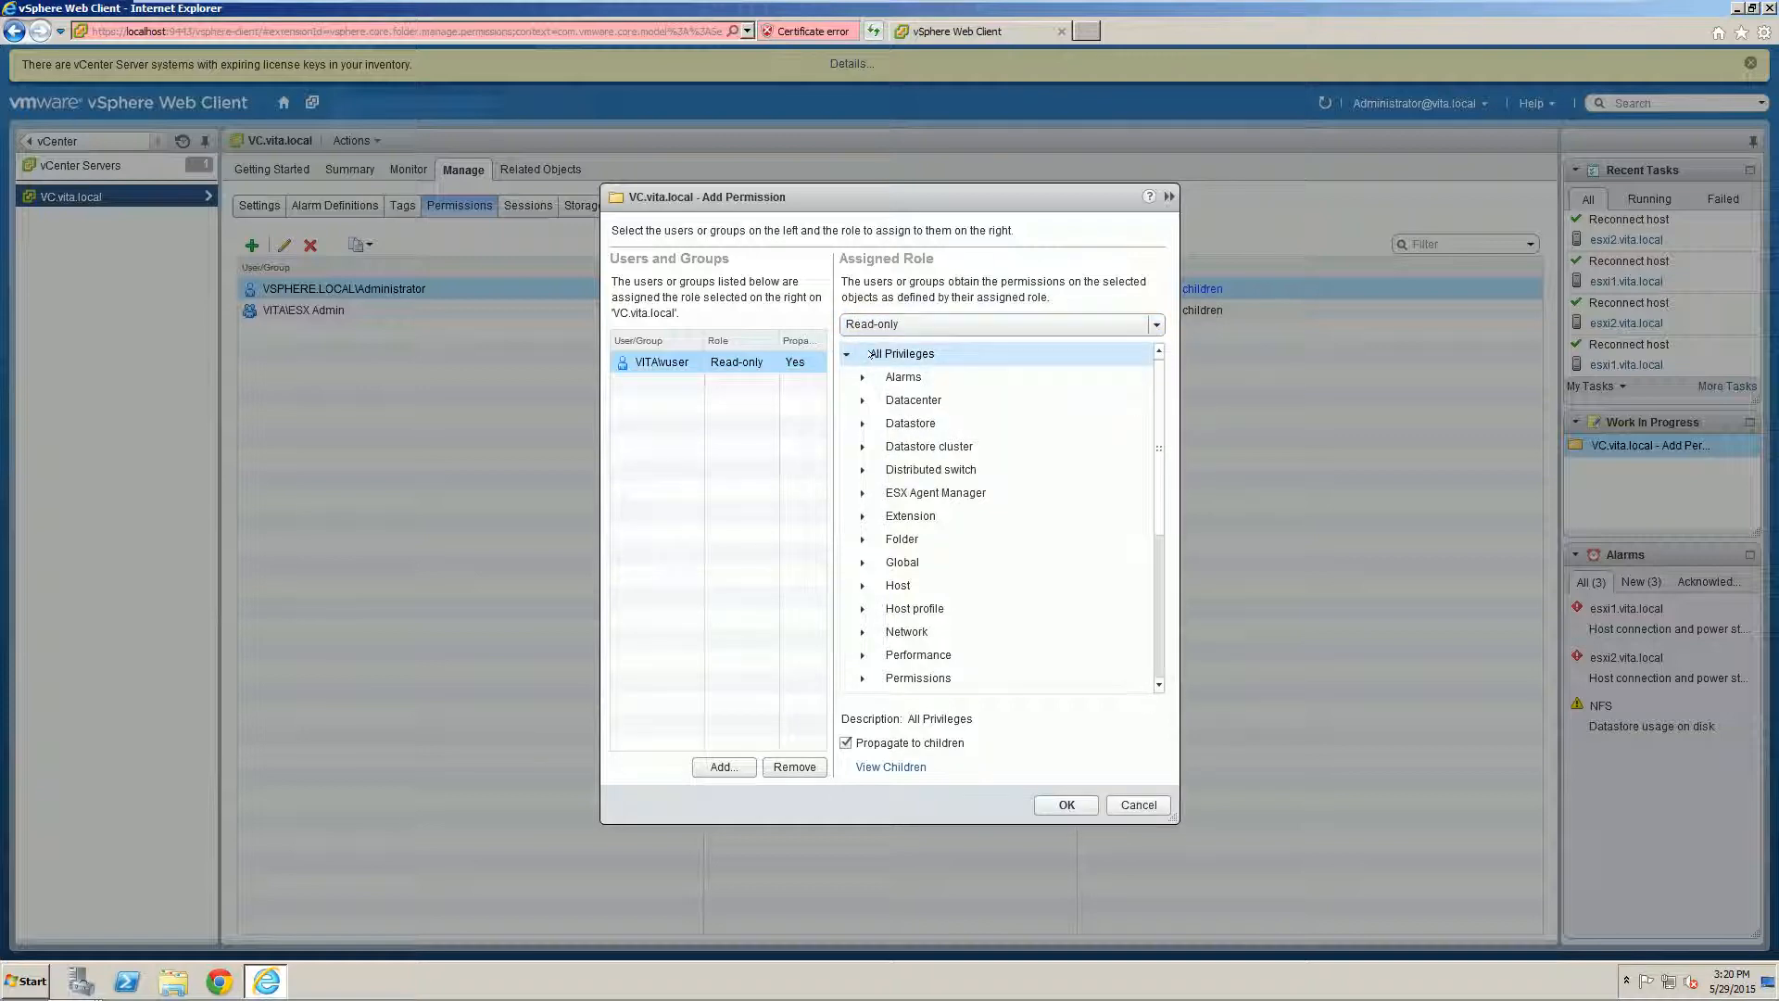
{"action": "left_click", "coordinate": [871, 353]}
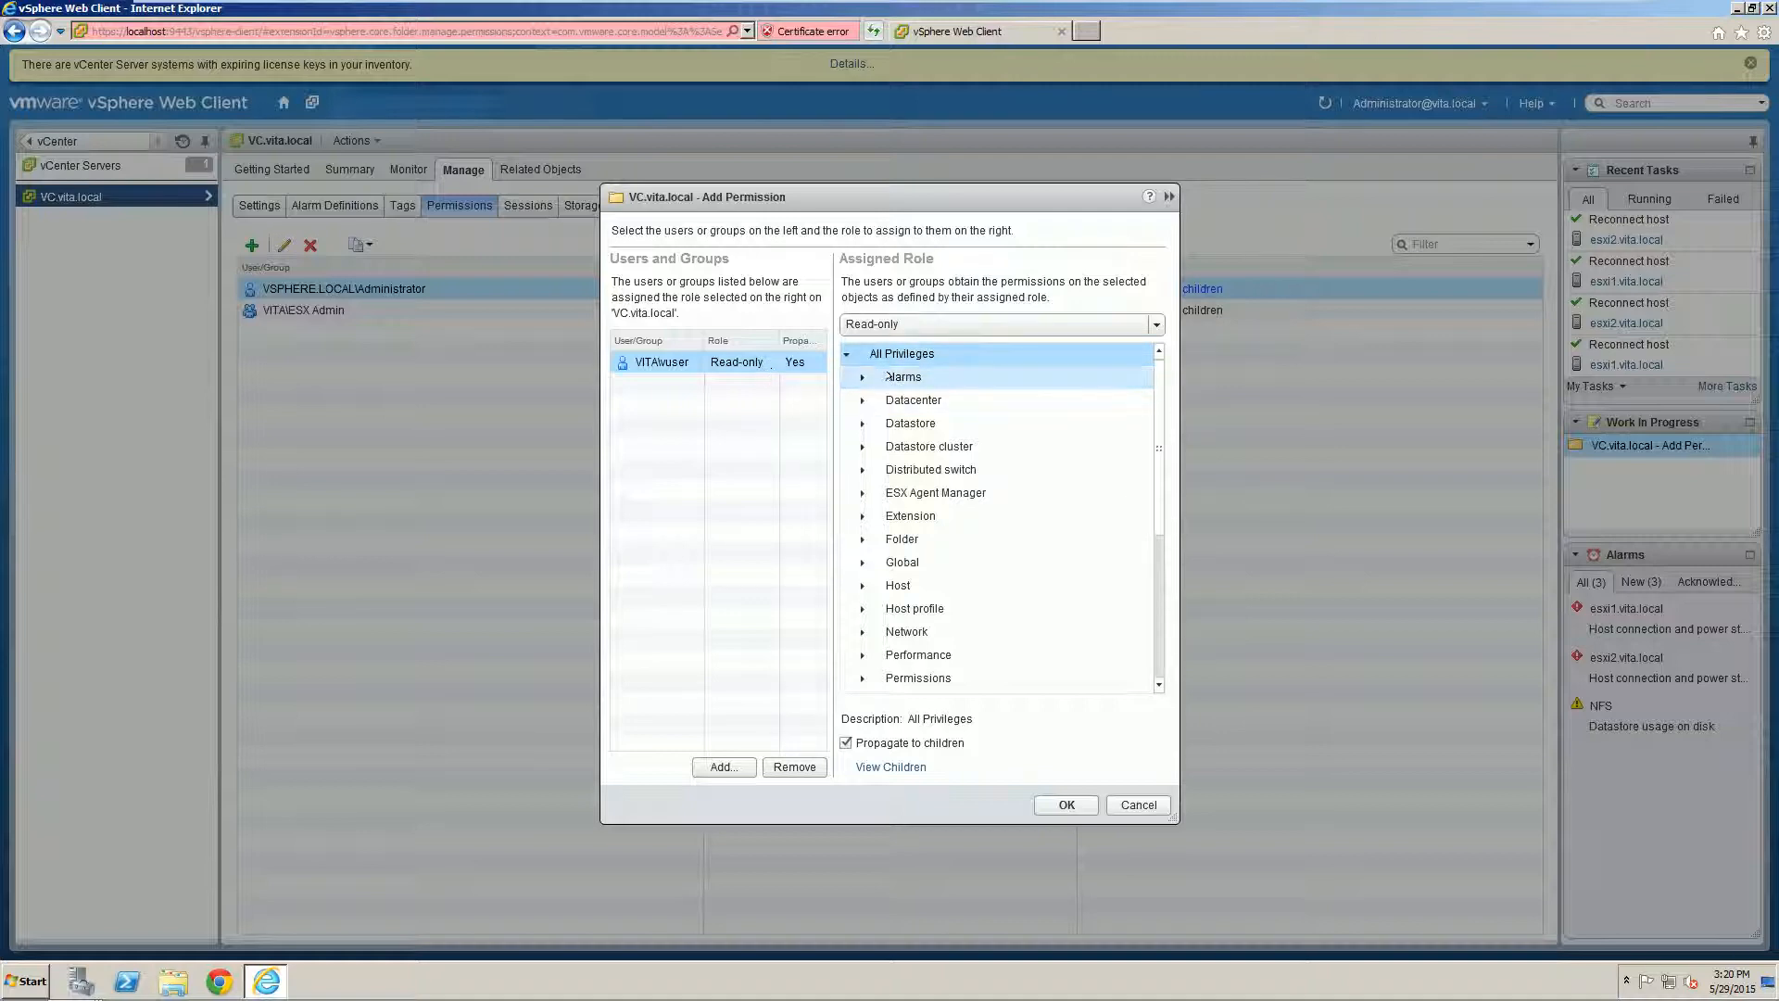
{"action": "left_click", "coordinate": [1066, 804]}
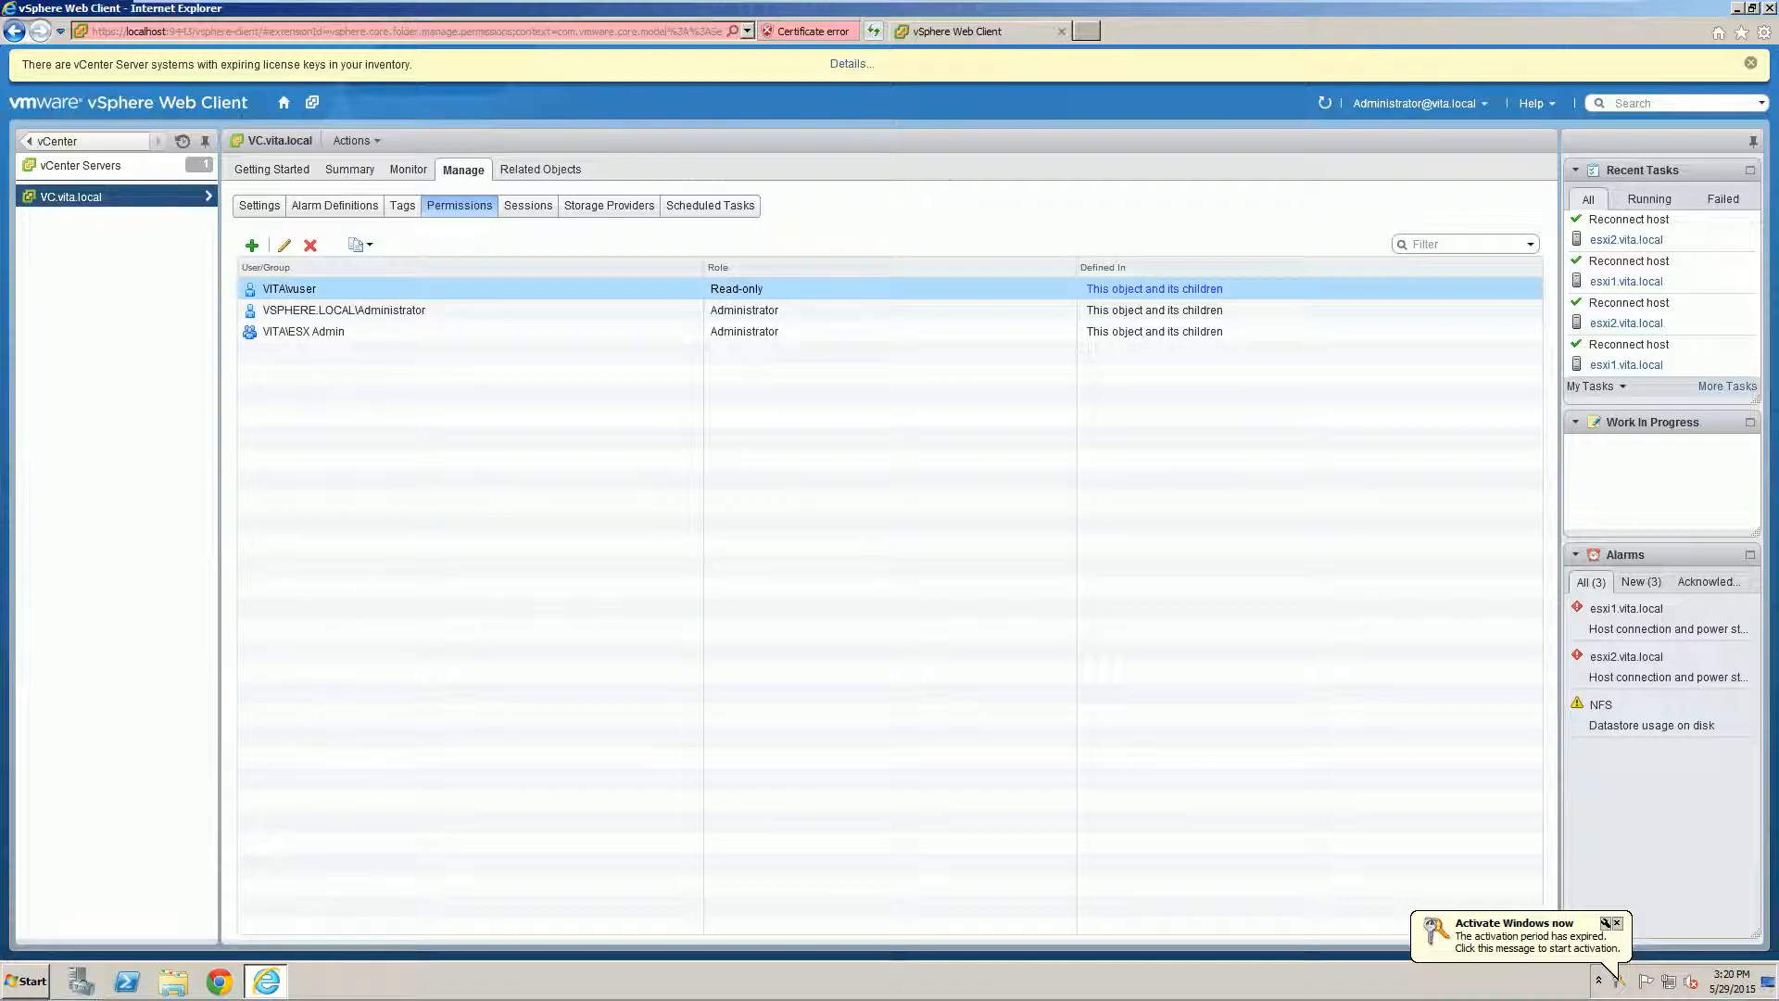
Step: Close the browser and relaunch the vSphere Web Client past the certificate warning
{"action": "left_click", "coordinate": [1770, 8]}
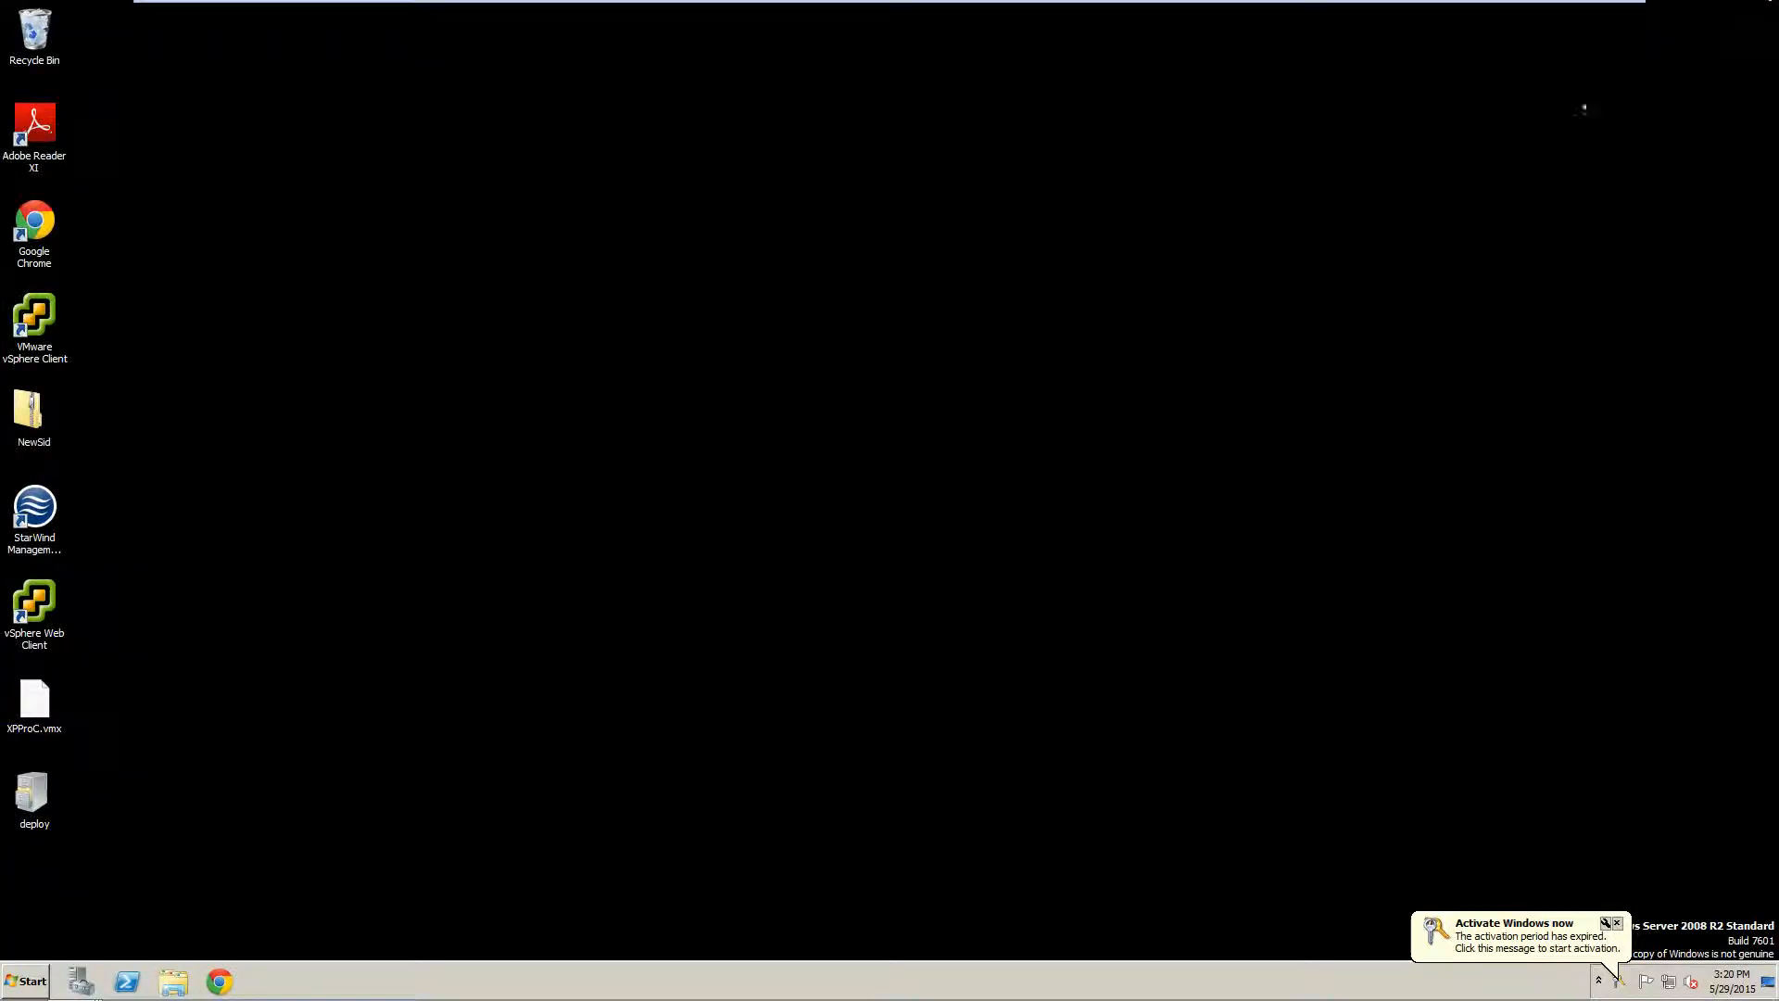
{"action": "double_click", "coordinate": [35, 602]}
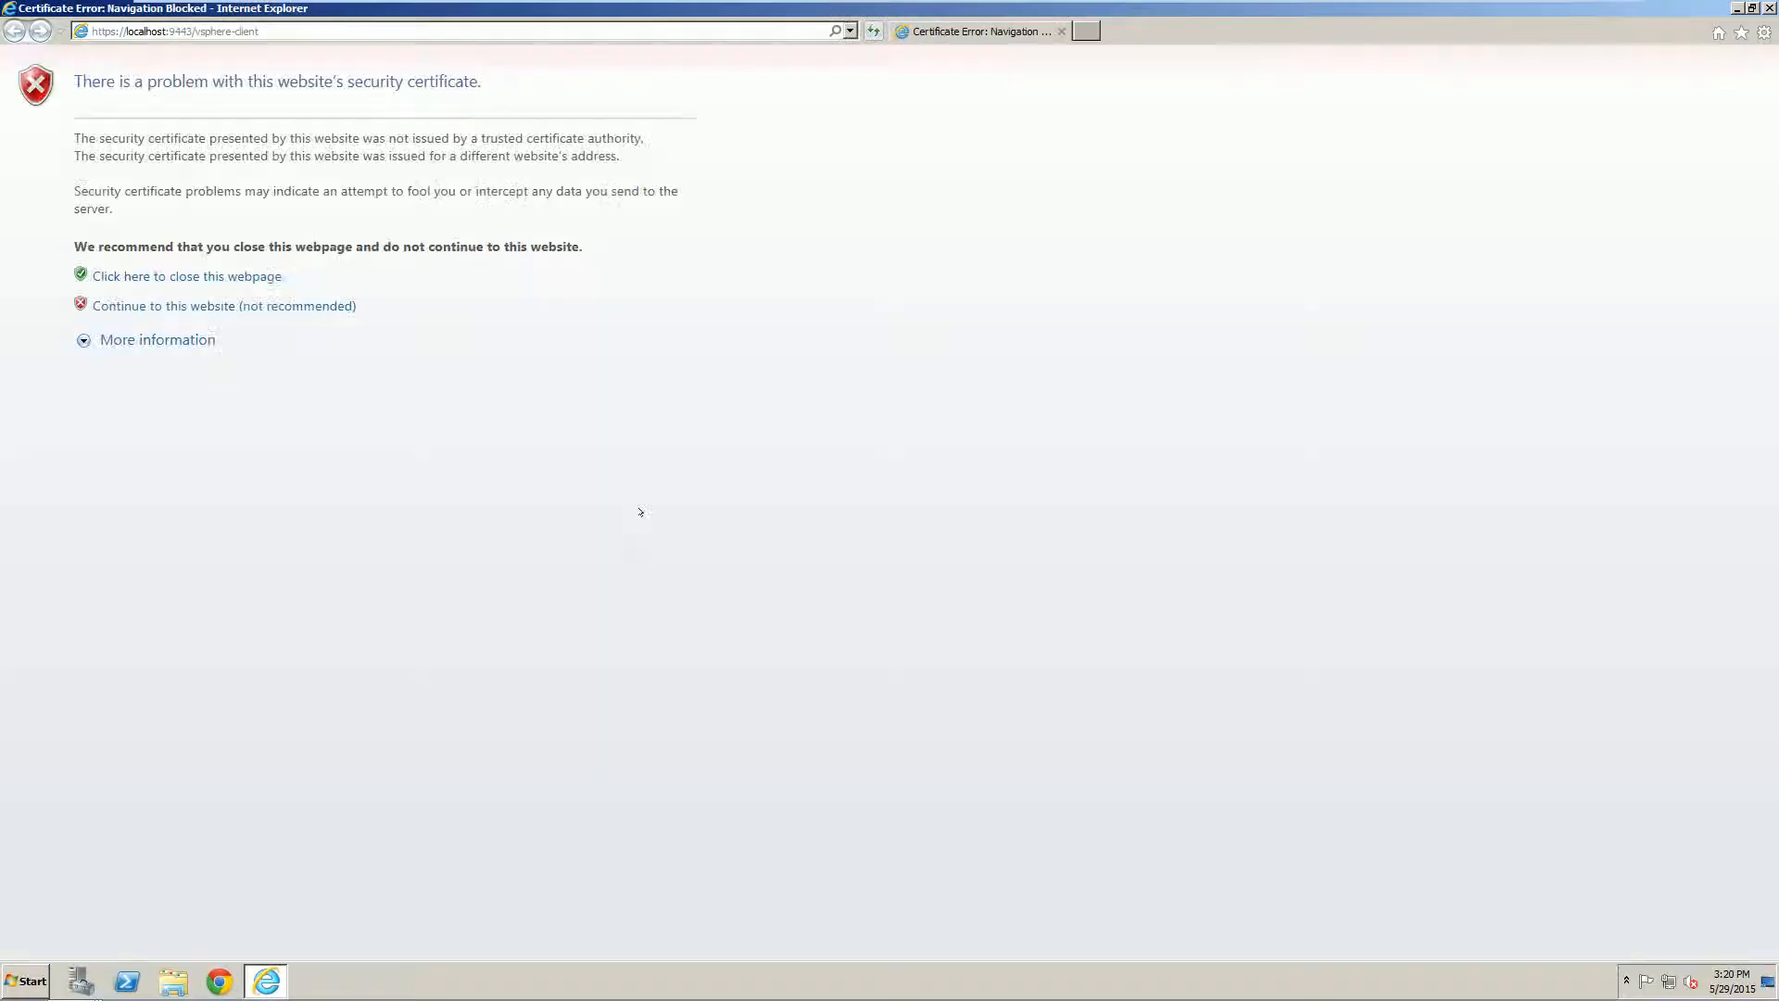
{"action": "left_click", "coordinate": [286, 304]}
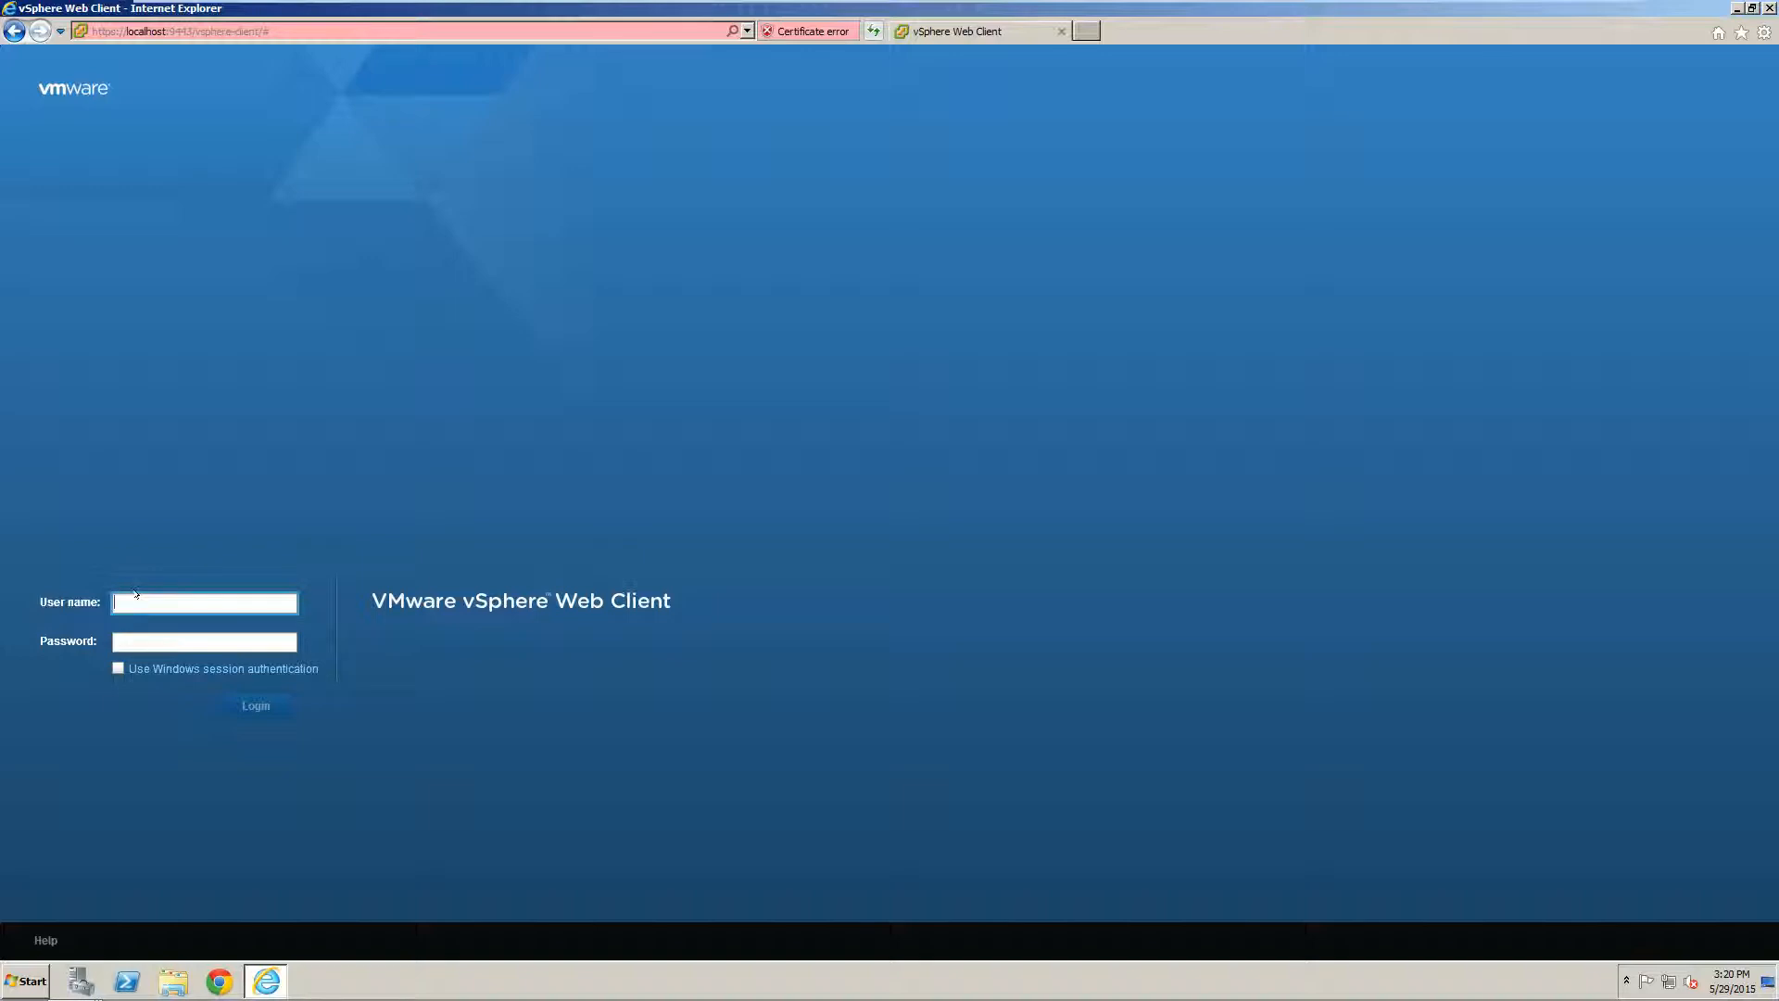
Step: Sign in as the VITA domain user vuser with that account's password
{"action": "type", "text": "vuser@vita.local"}
{"action": "key", "text": "Tab"}
{"action": "type", "text": "********"}
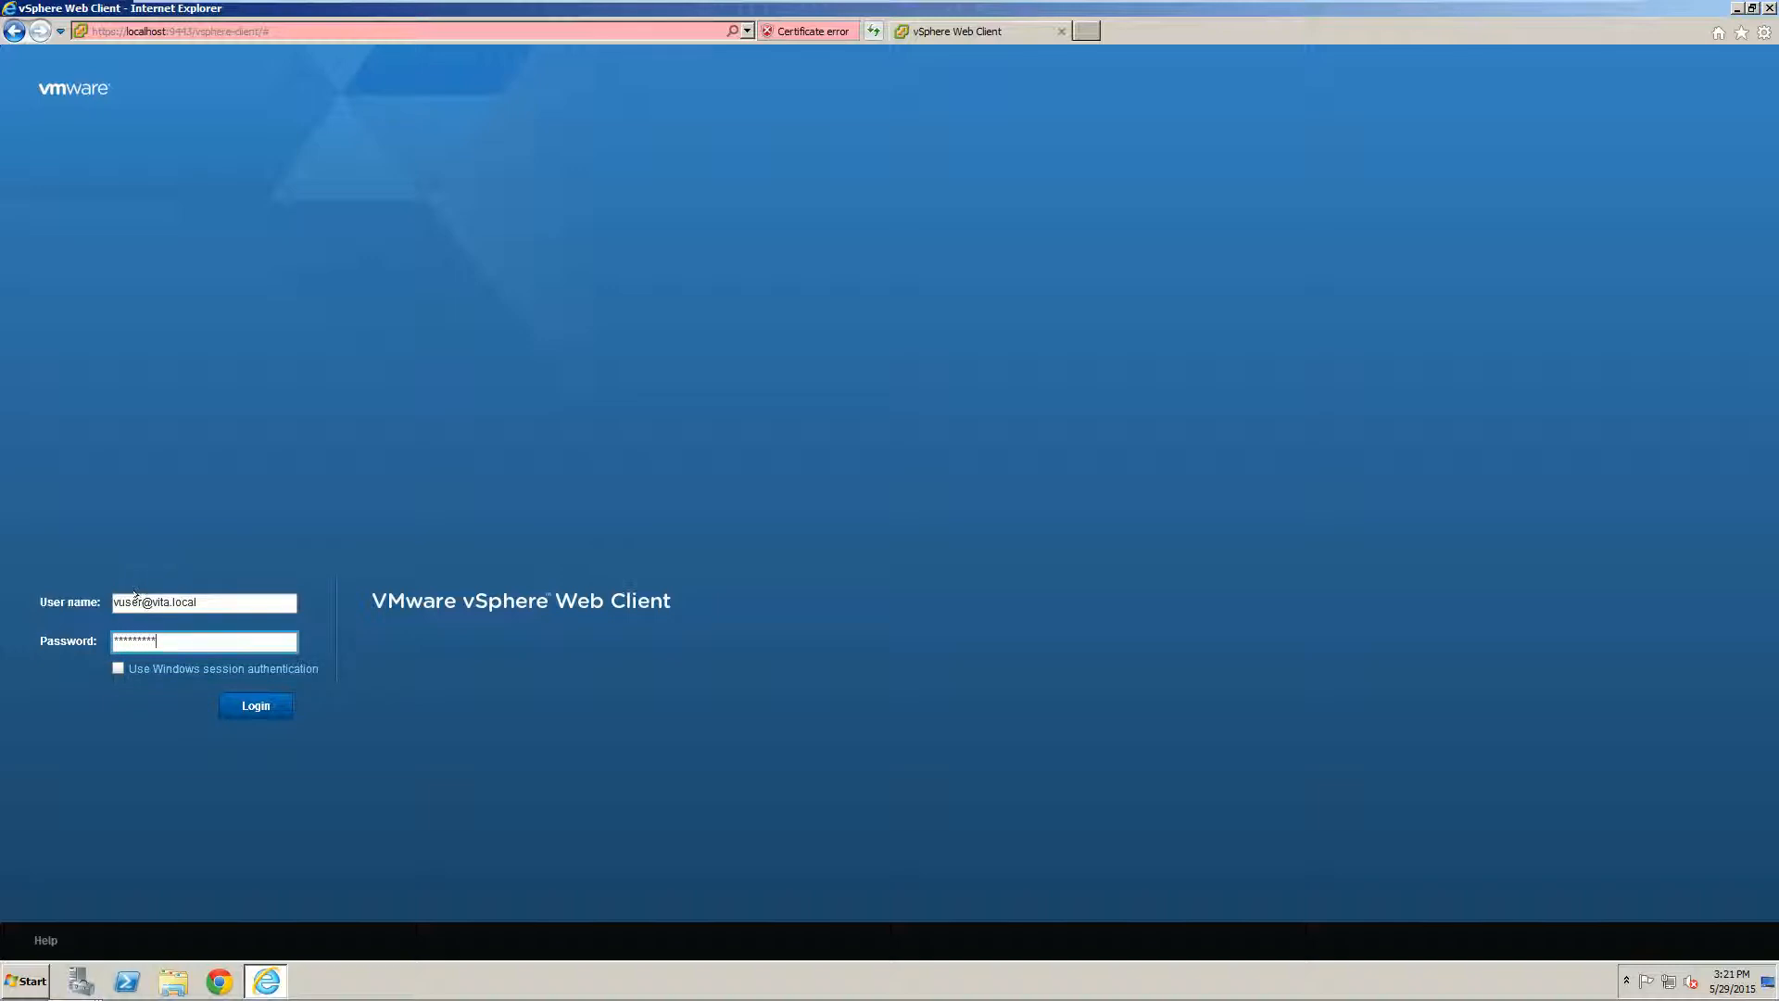
{"action": "left_click", "coordinate": [258, 706]}
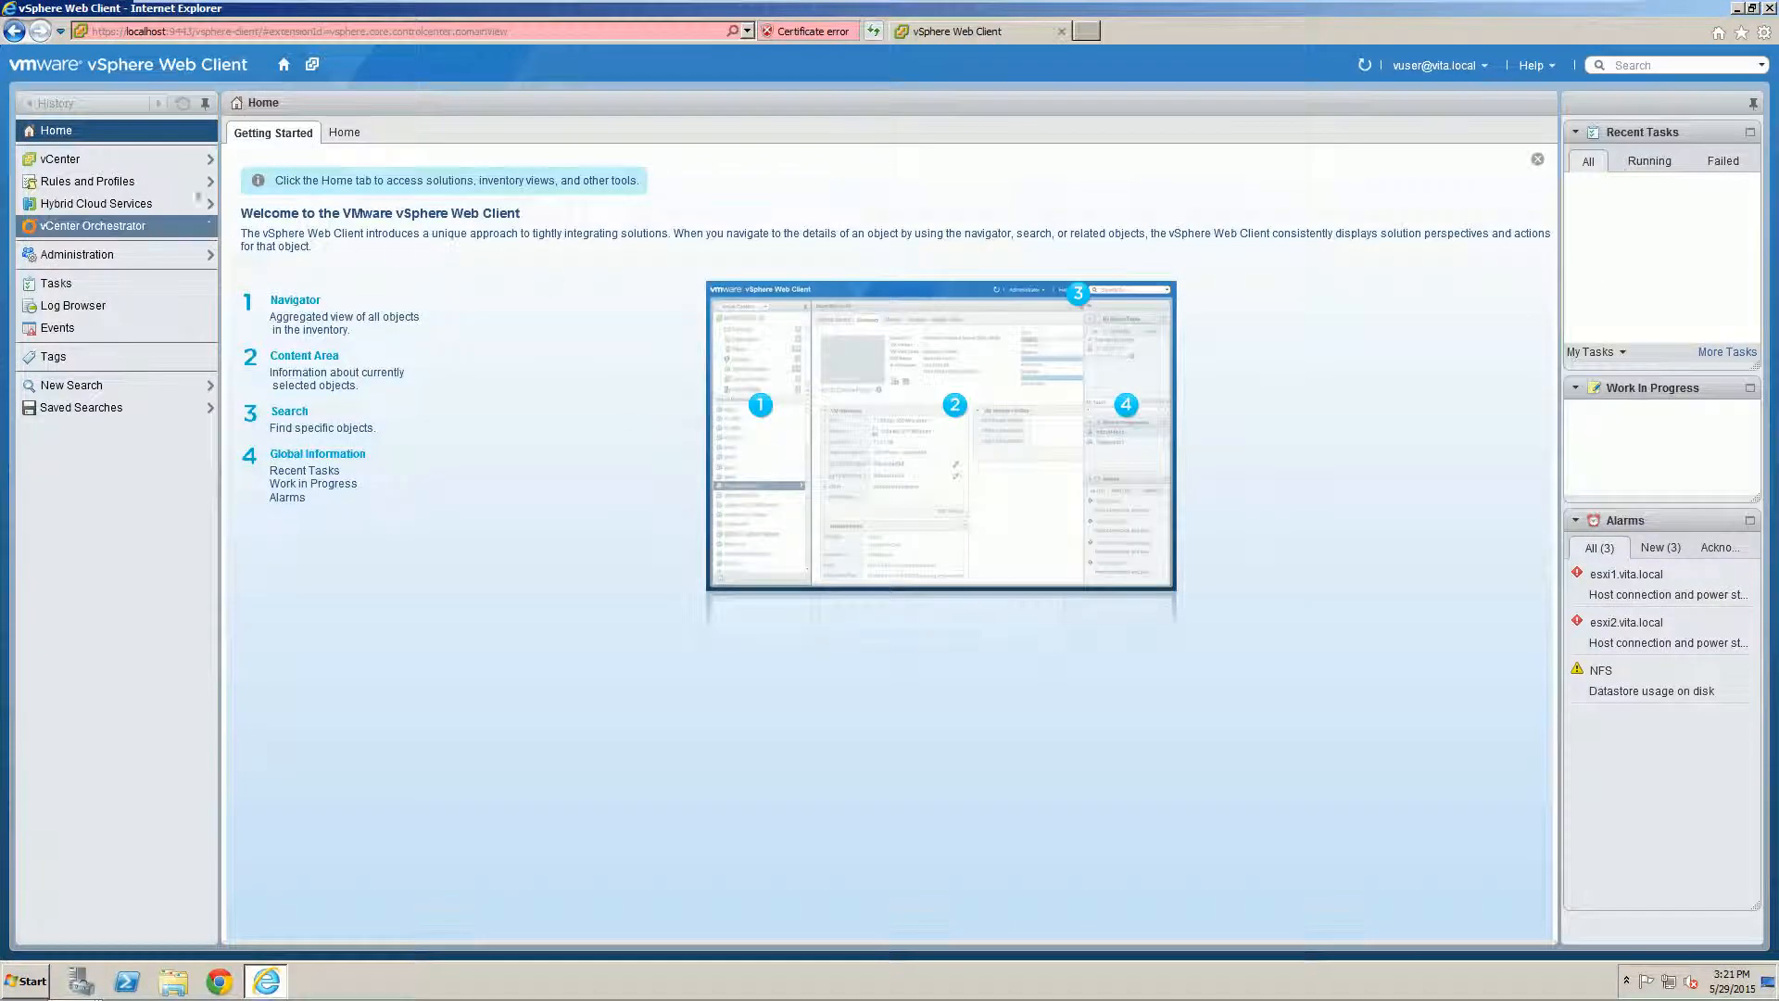
Step: Open VC.vita.local from the vCenter Servers list, then return to the vCenter home
{"action": "left_click", "coordinate": [109, 156]}
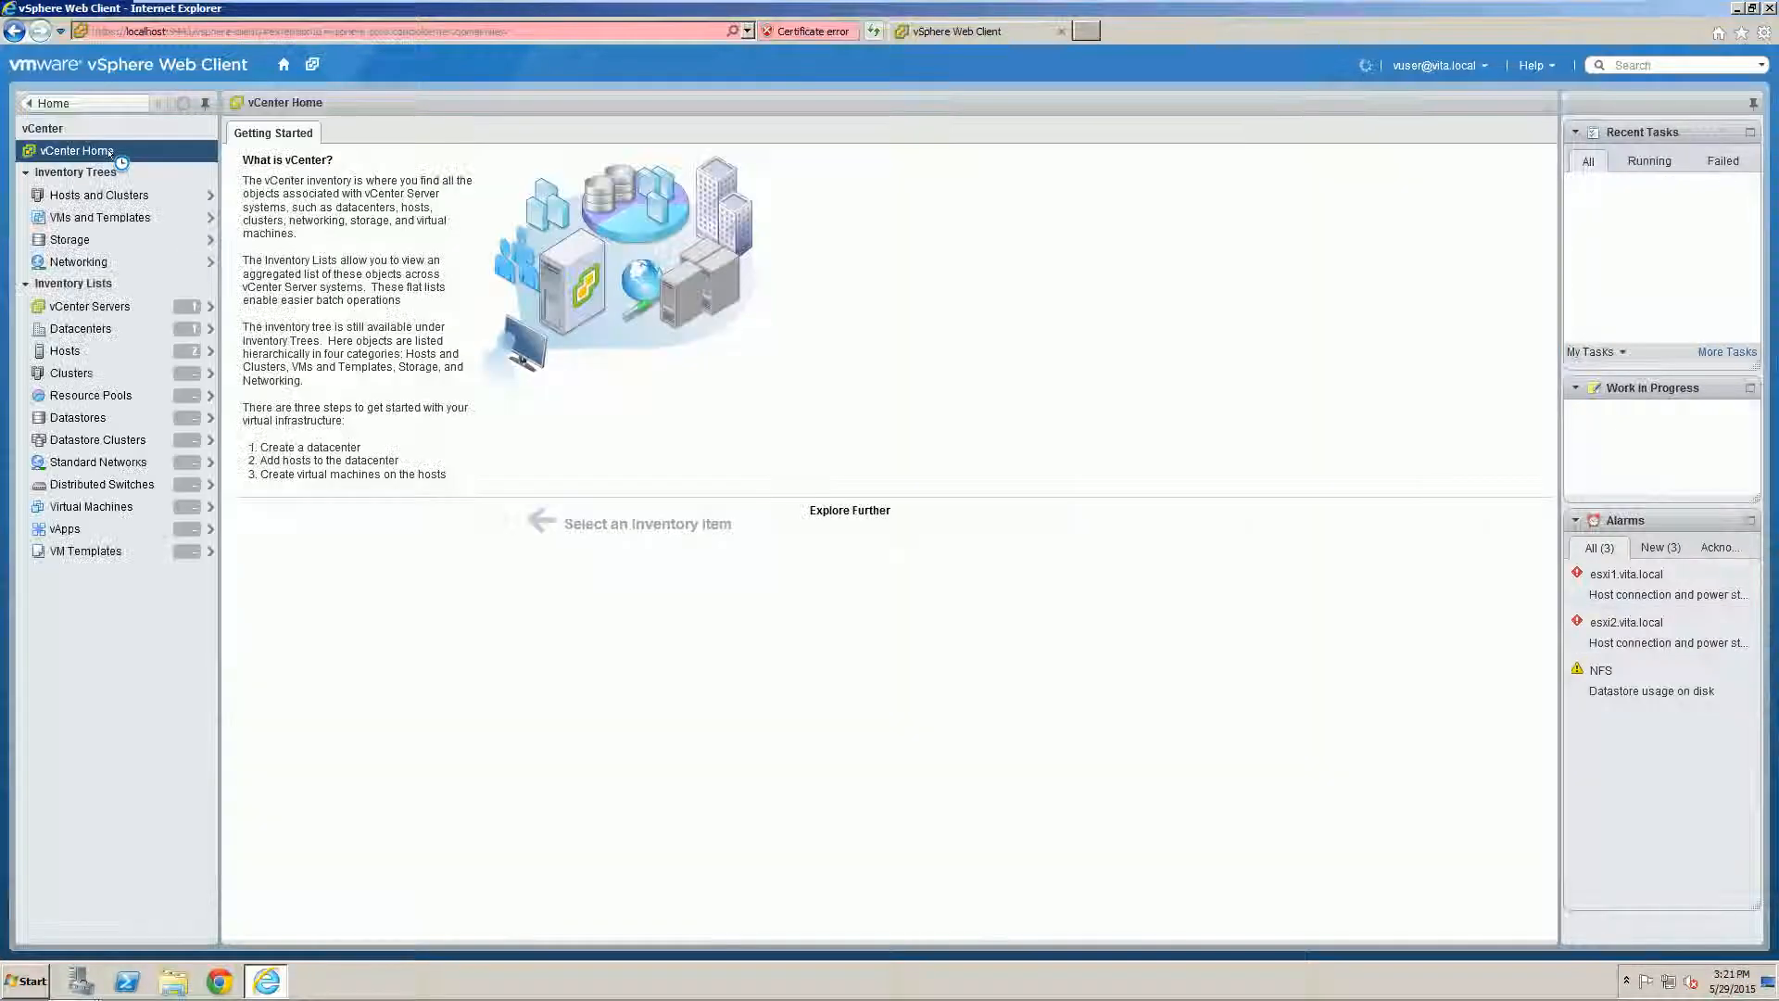
{"action": "left_click", "coordinate": [105, 305]}
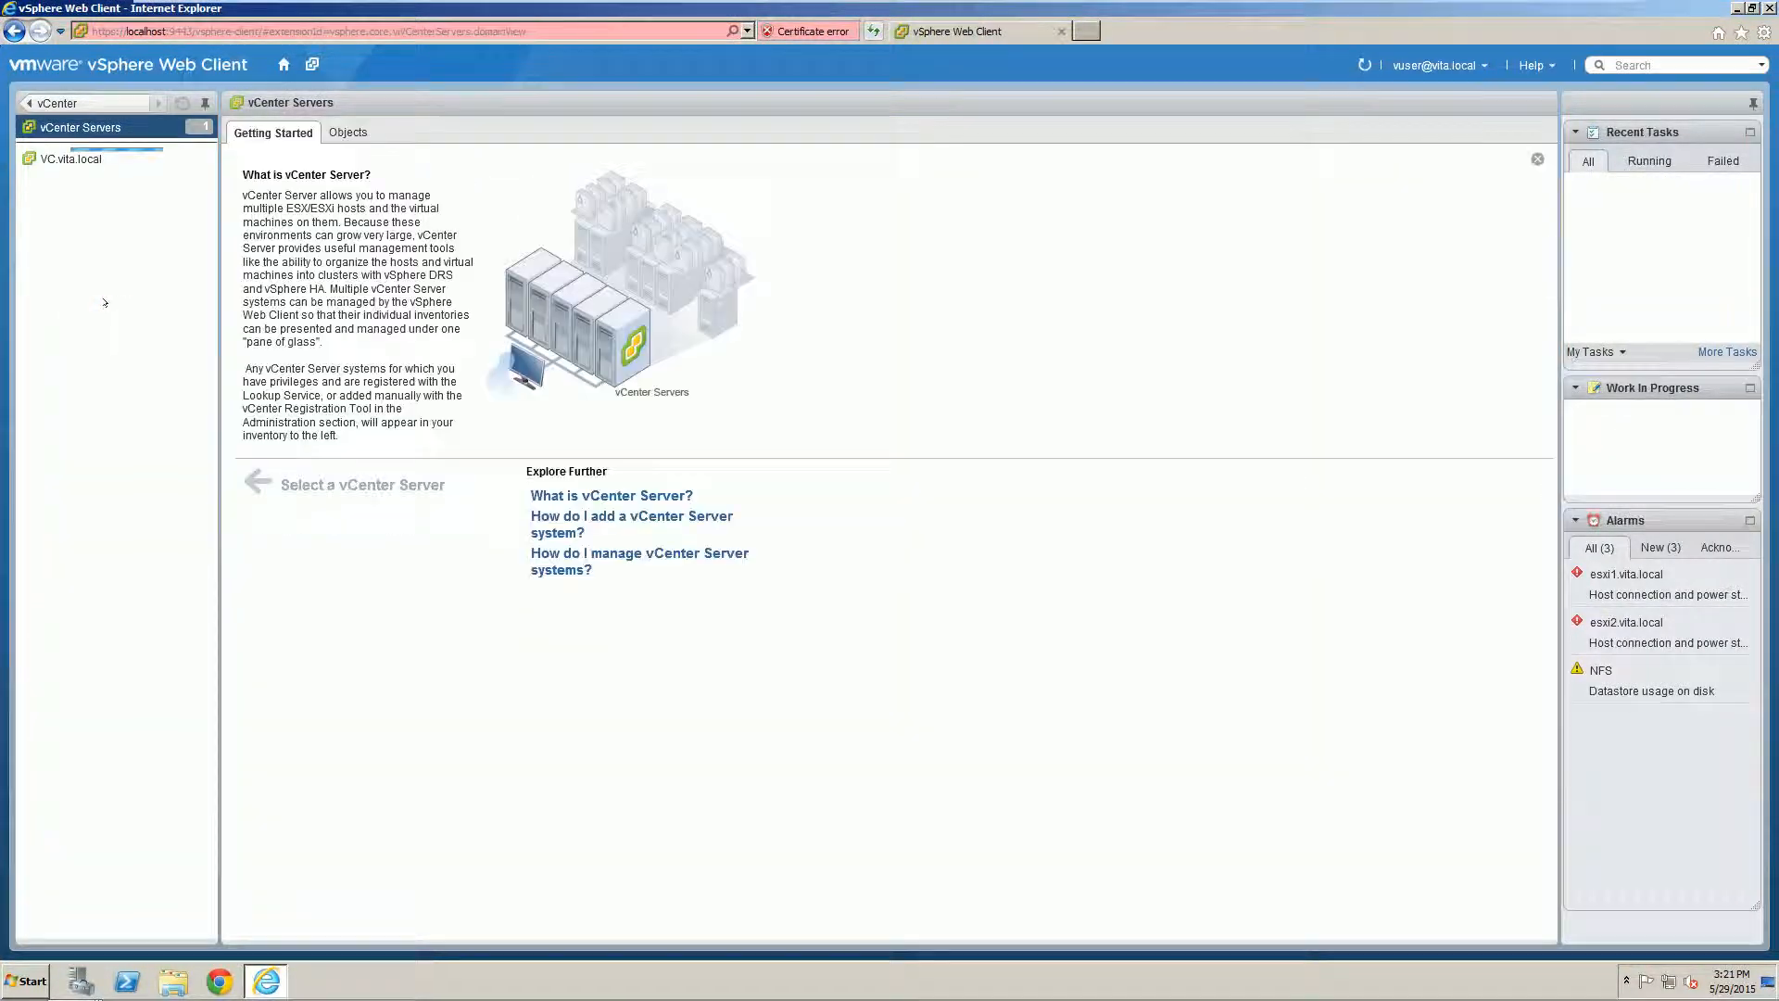
{"action": "left_click", "coordinate": [59, 158]}
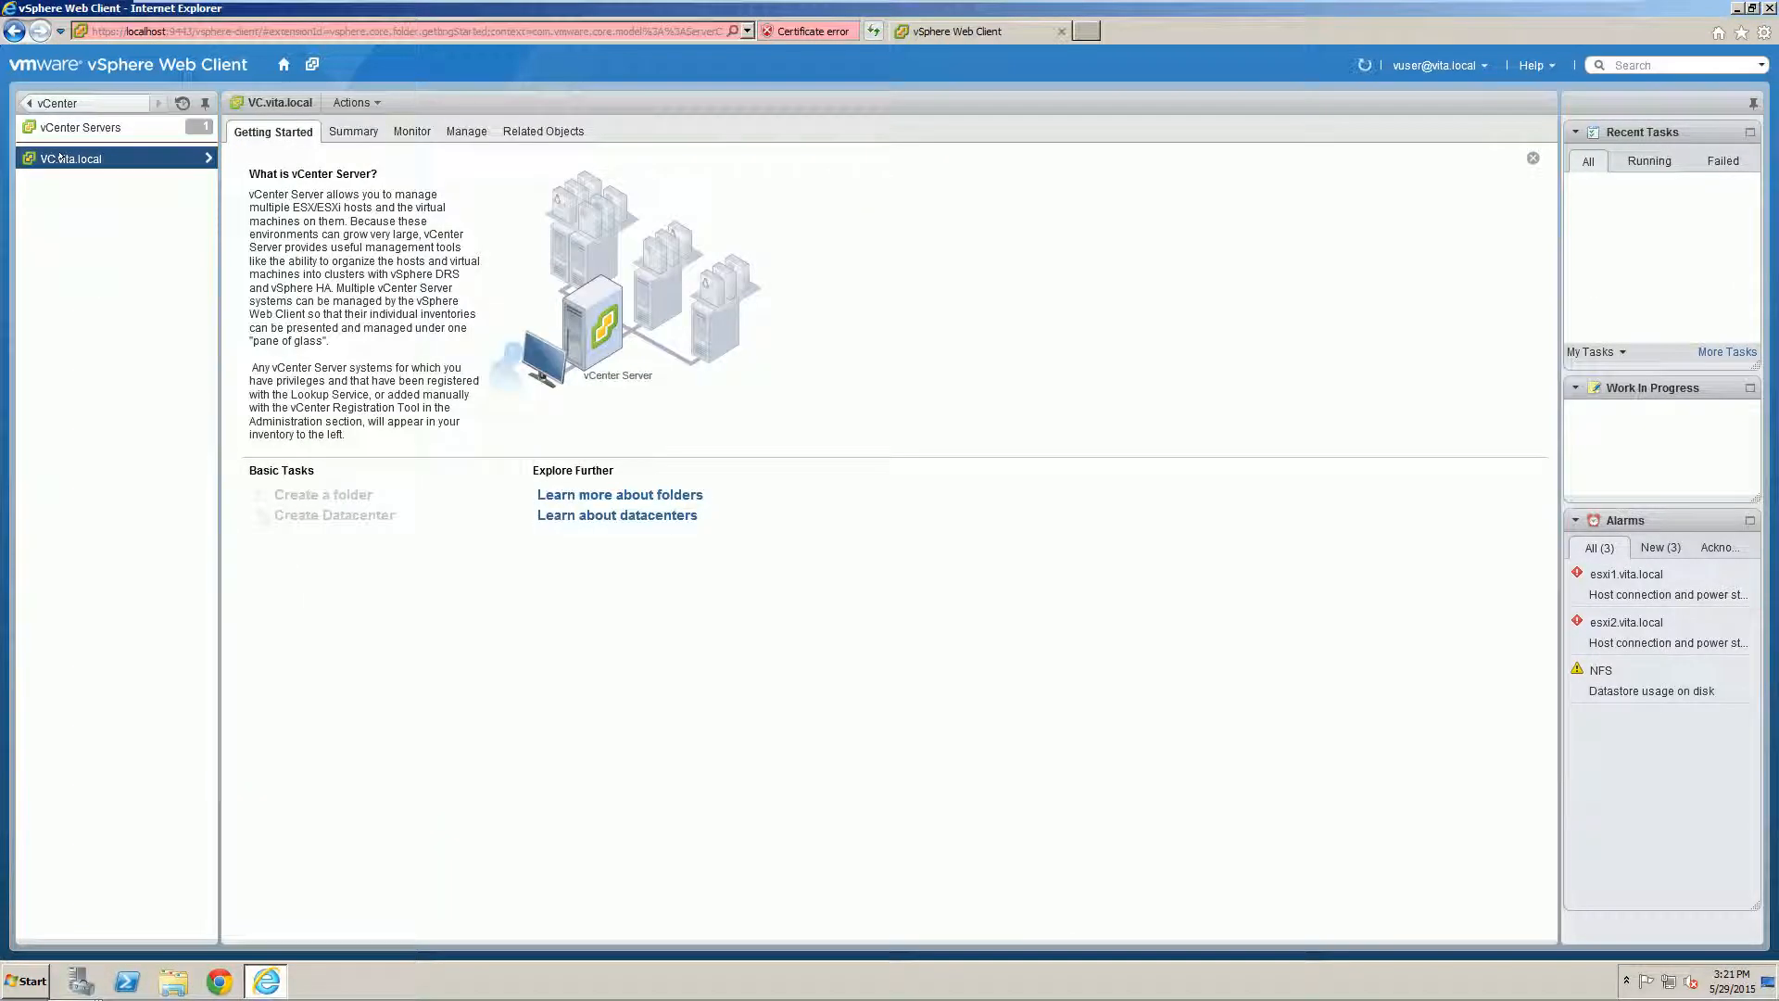
{"action": "left_click", "coordinate": [81, 129]}
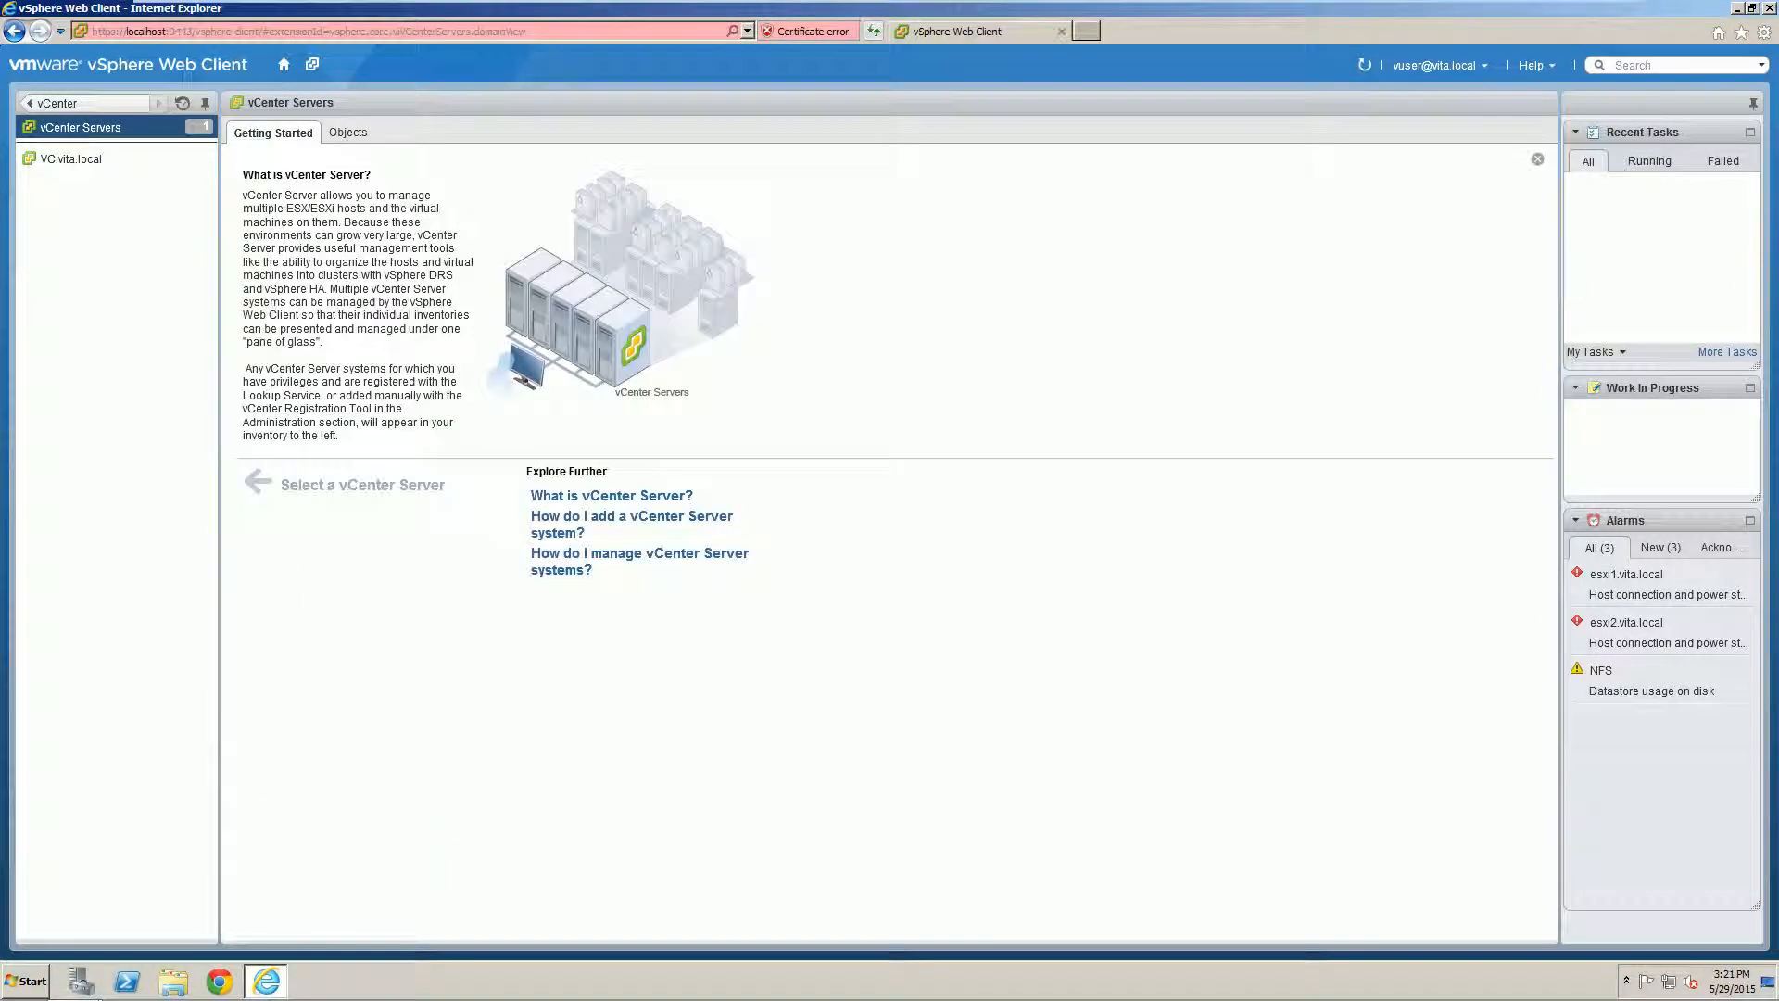
{"action": "left_click", "coordinate": [58, 103]}
Step: Inspect the esxi2.vita.local and esxi1.vita.local host actions, then close the web client browser
{"action": "left_click", "coordinate": [76, 350]}
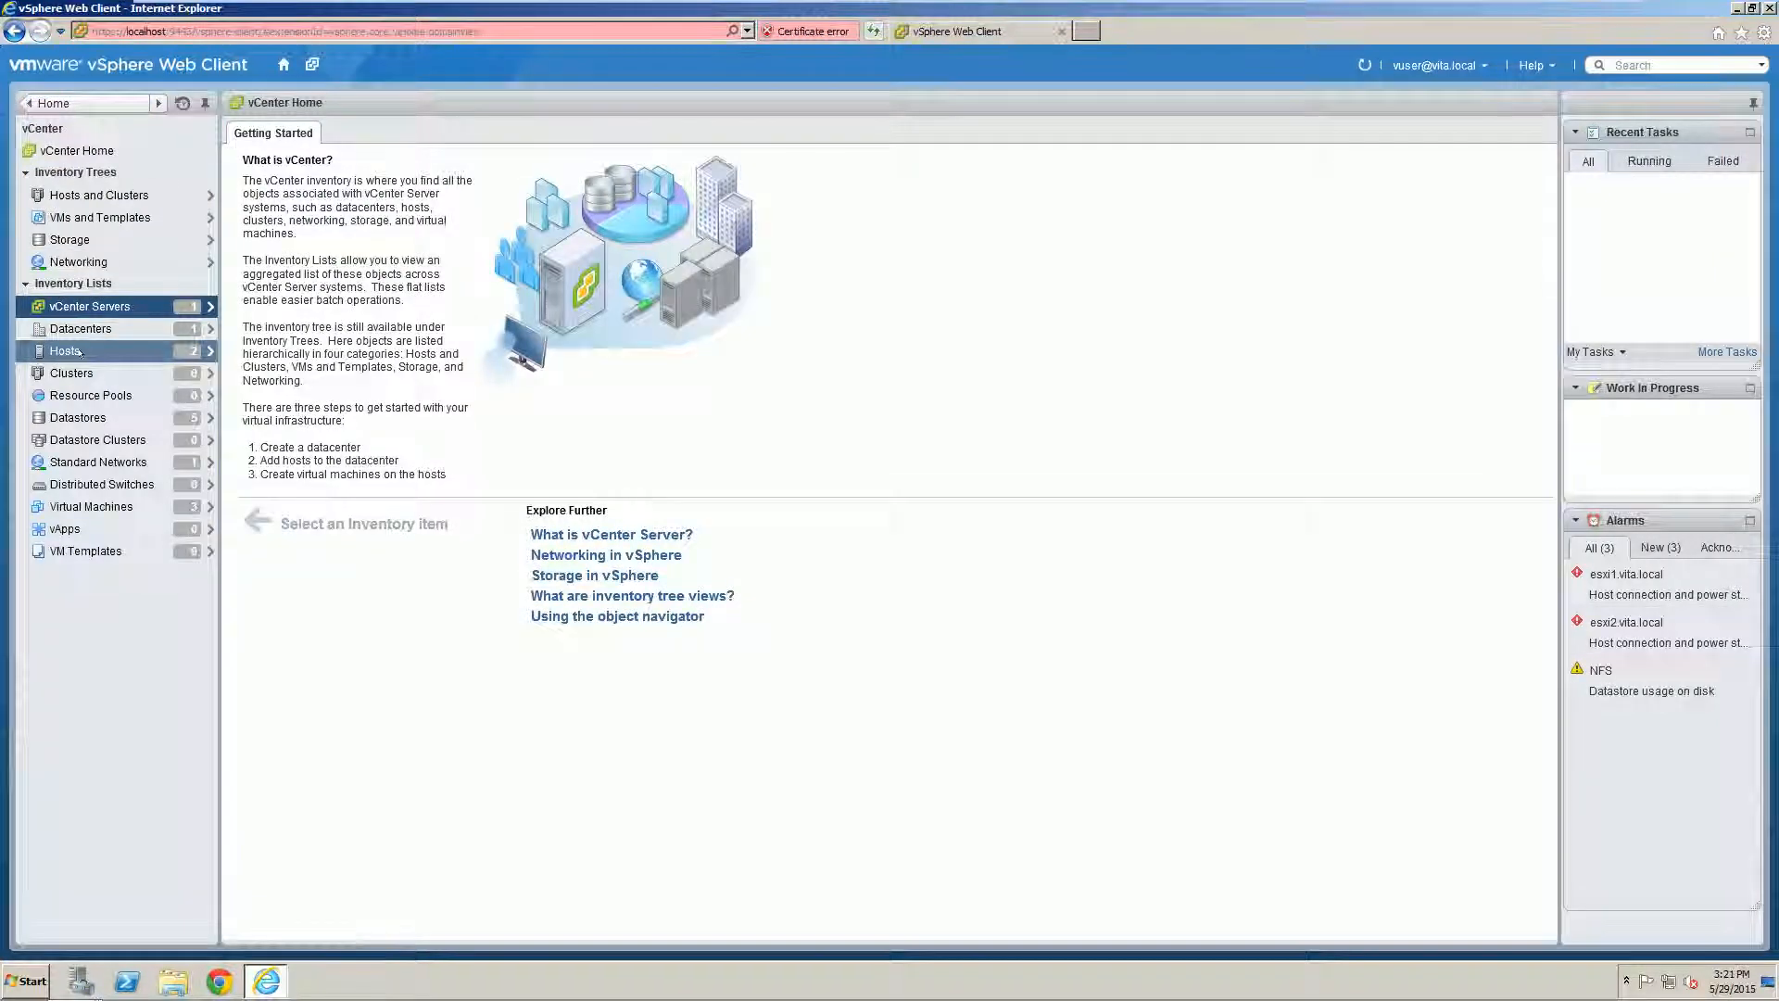
{"action": "left_click", "coordinate": [76, 181]}
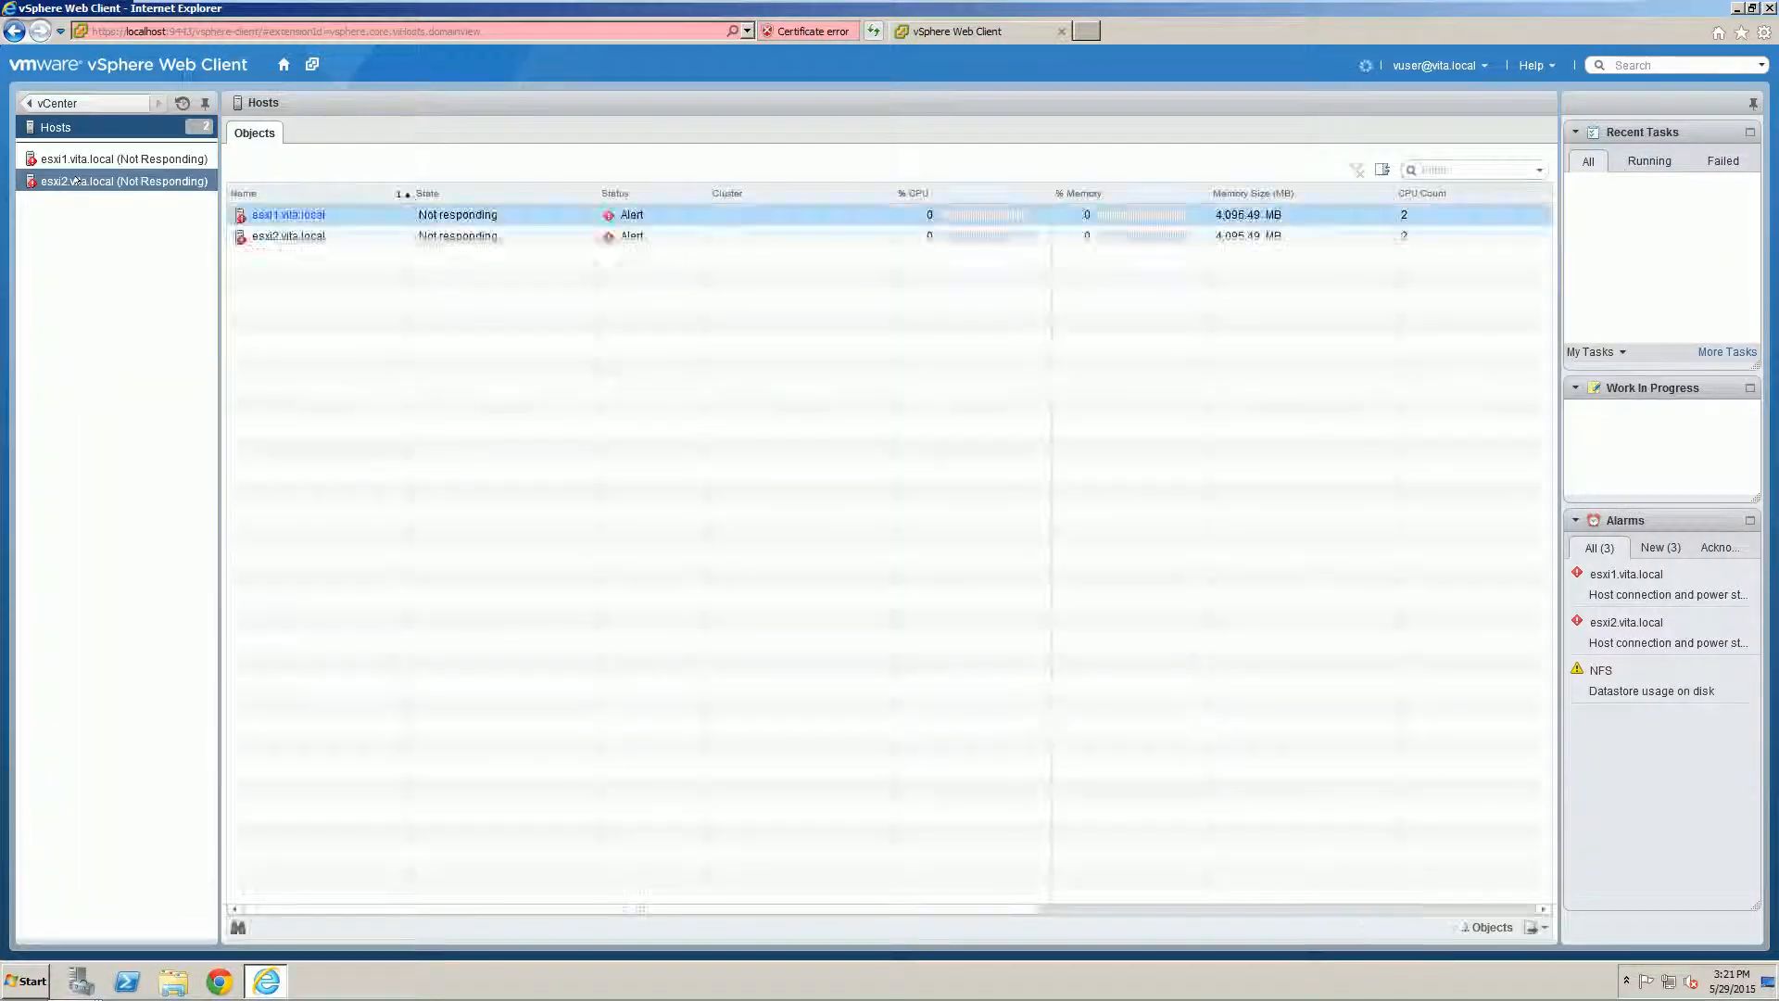
{"action": "right_click", "coordinate": [79, 183]}
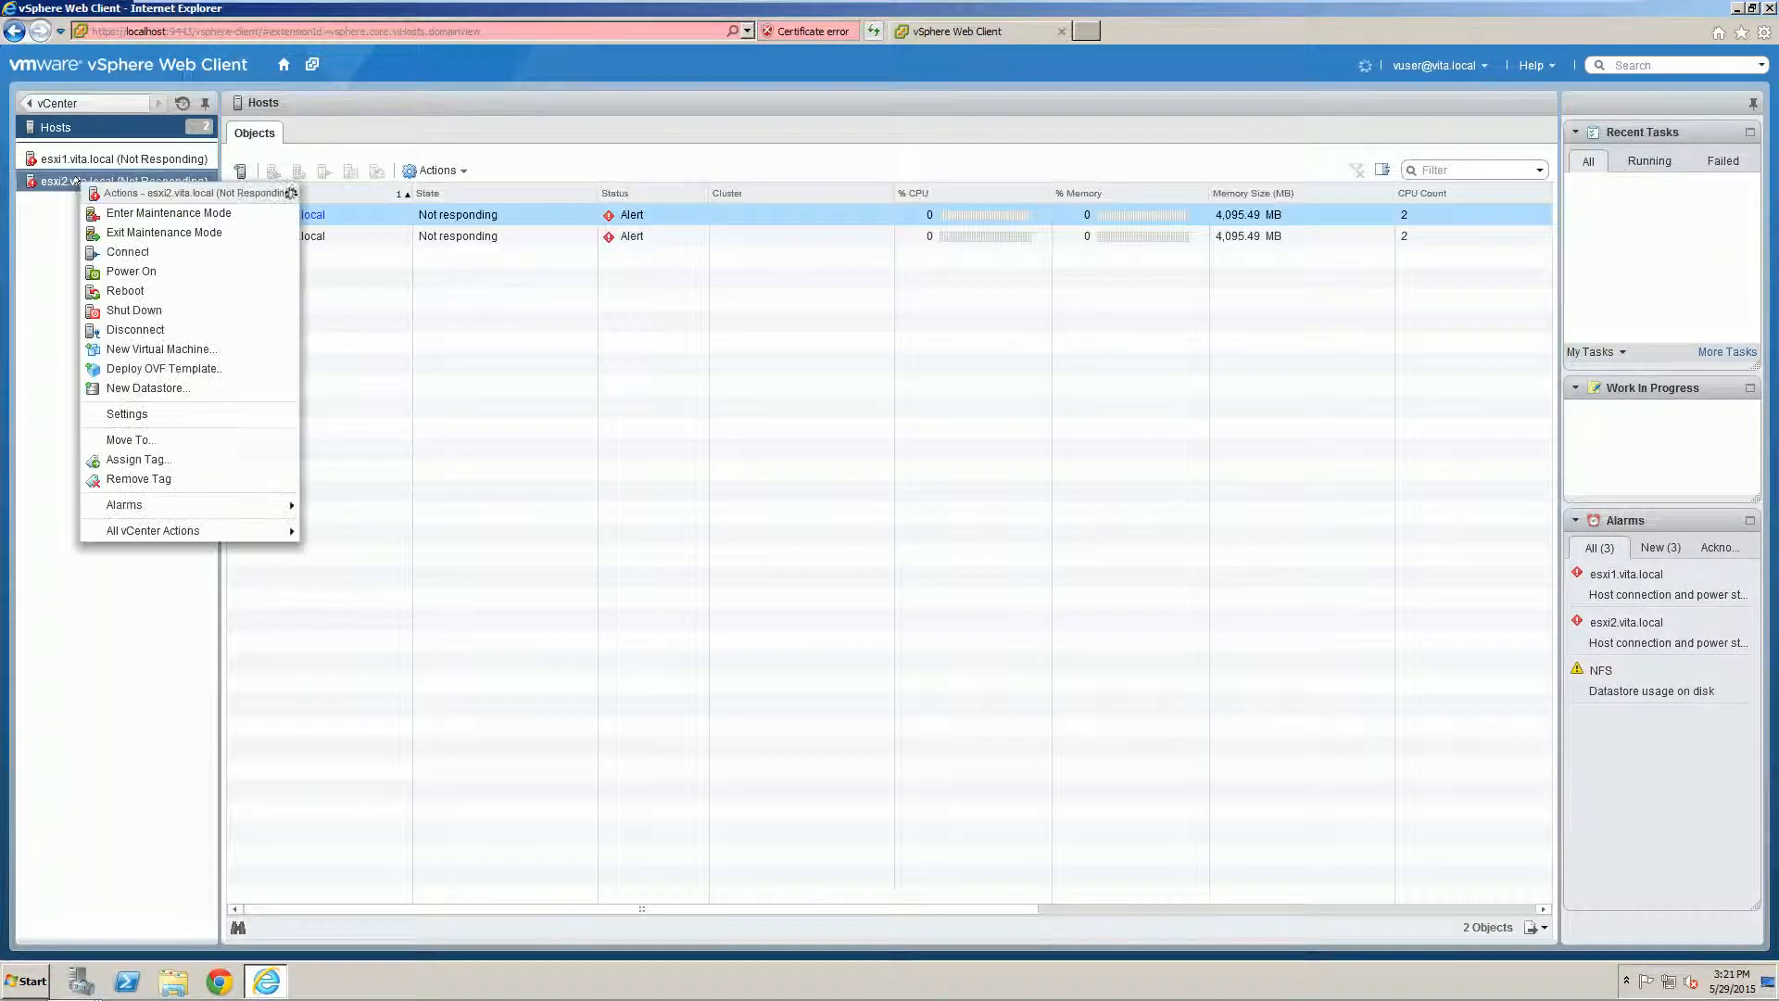
{"action": "left_click", "coordinate": [77, 180]}
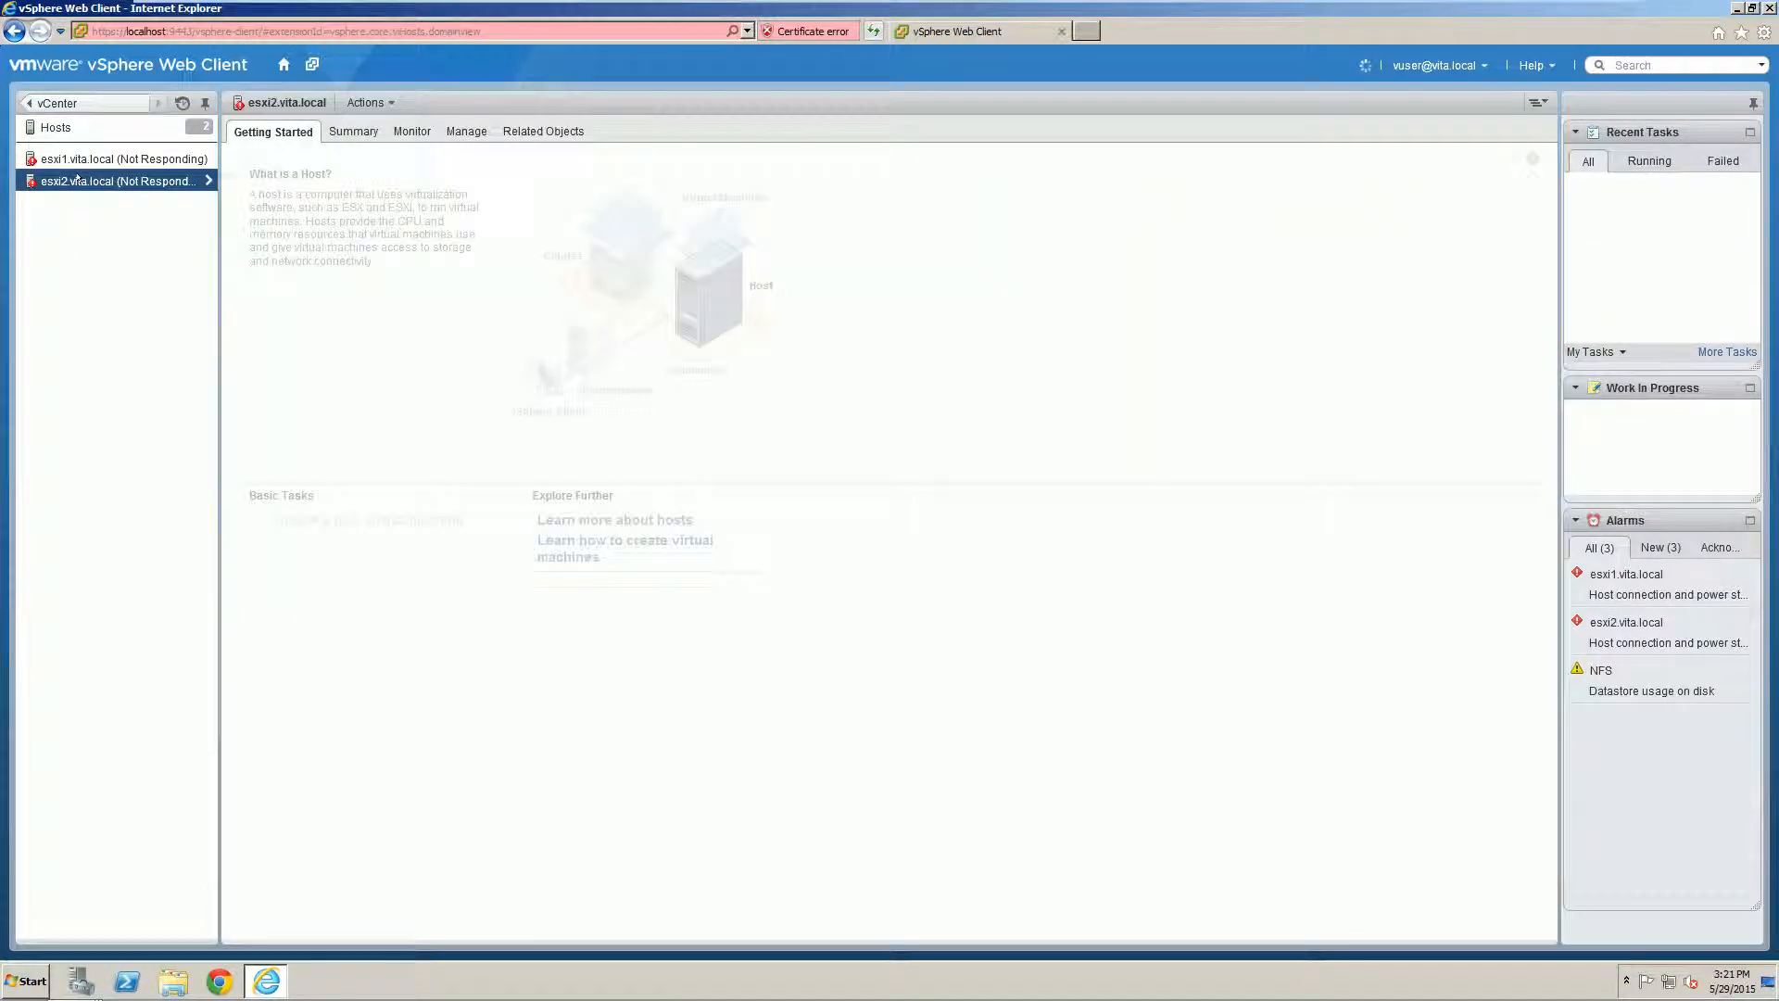
{"action": "right_click", "coordinate": [78, 180]}
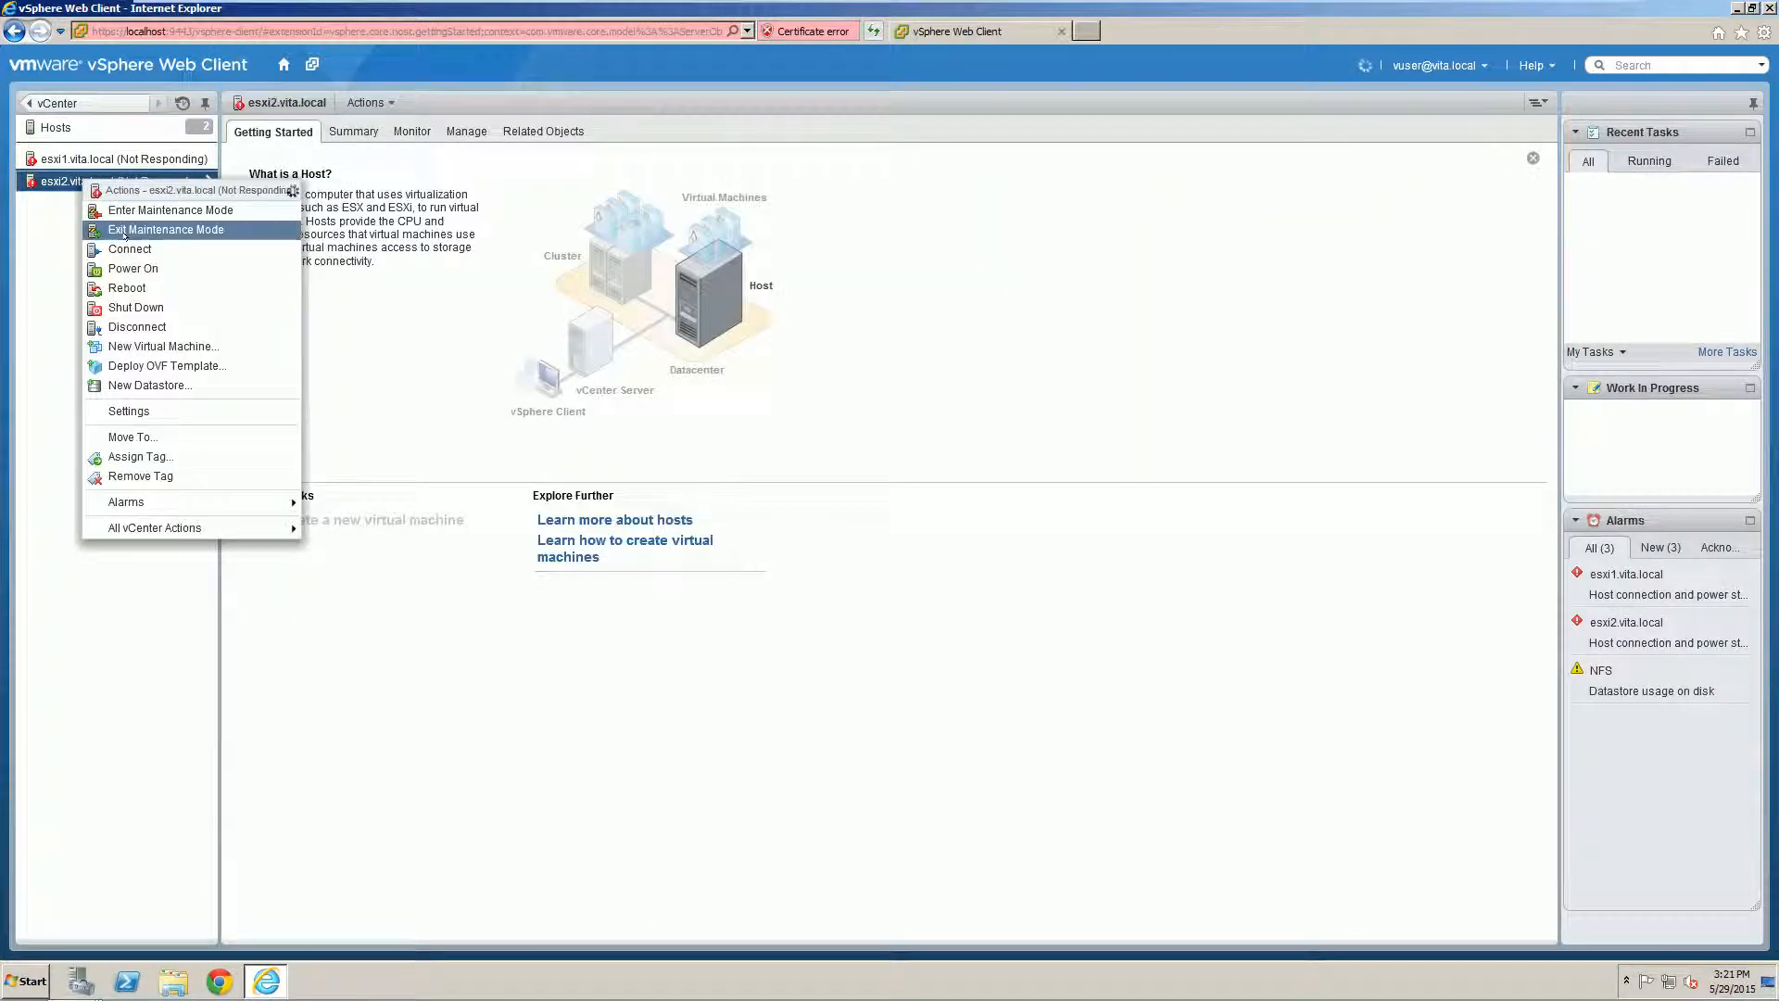
{"action": "left_click", "coordinate": [72, 224]}
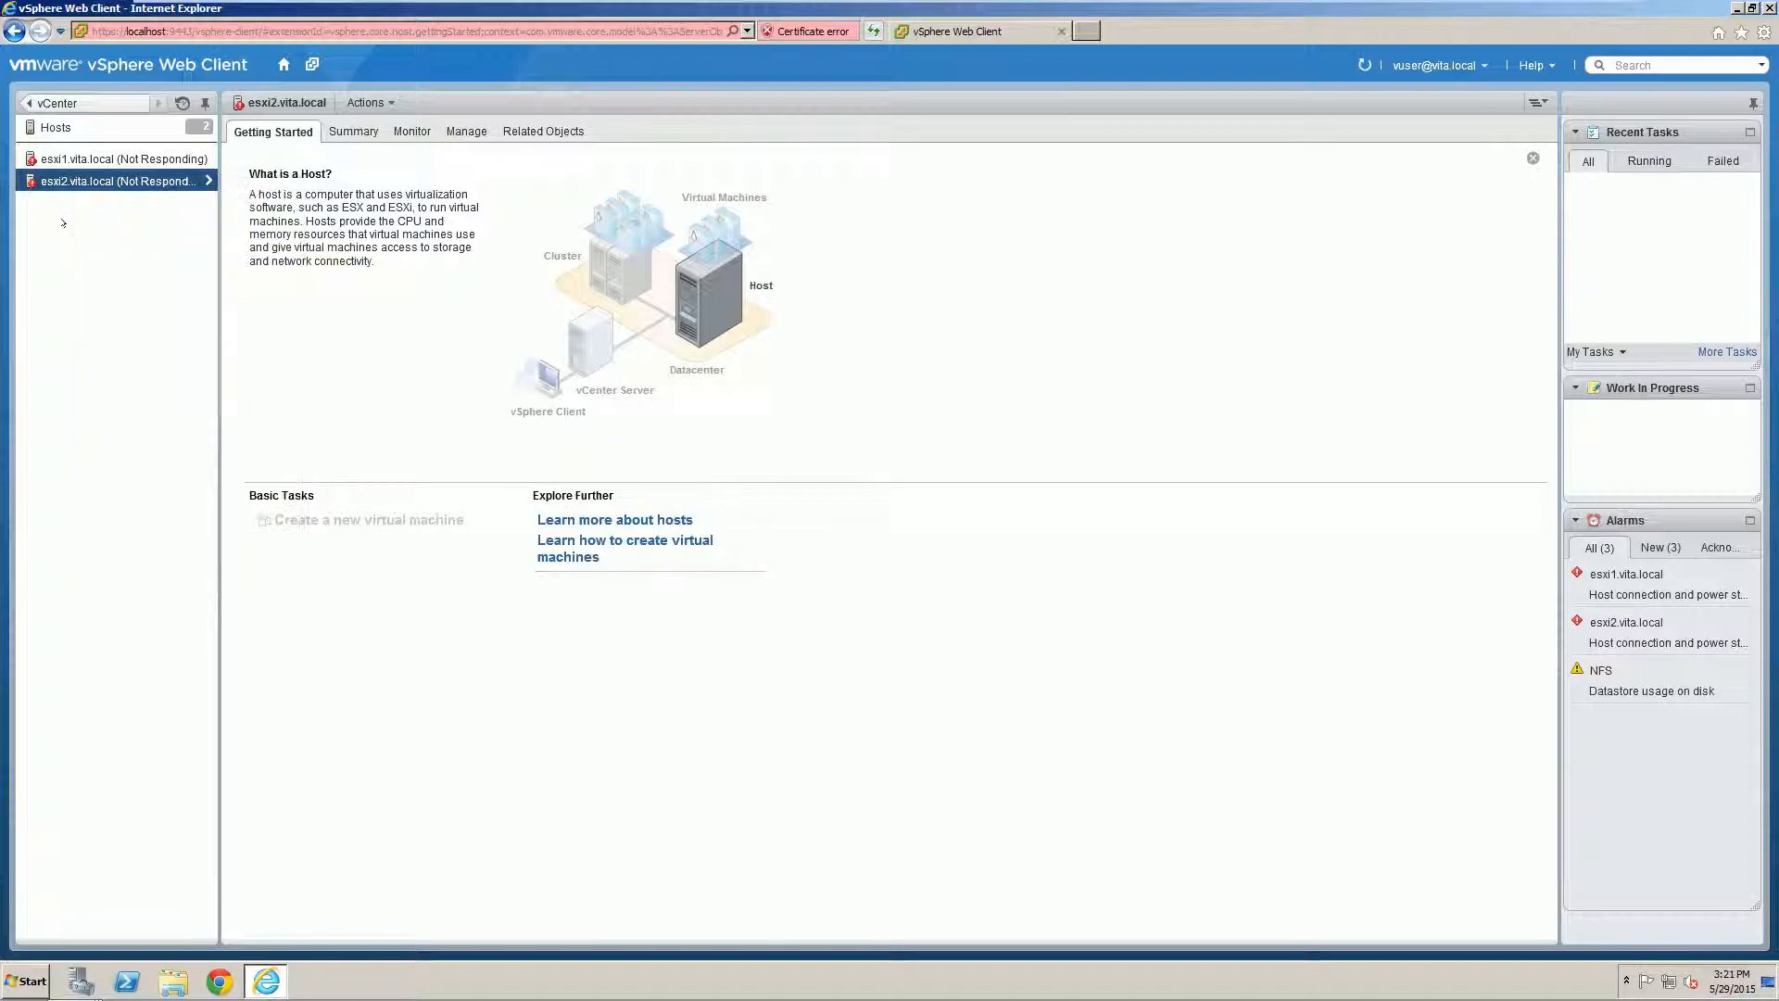
{"action": "left_click", "coordinate": [88, 159]}
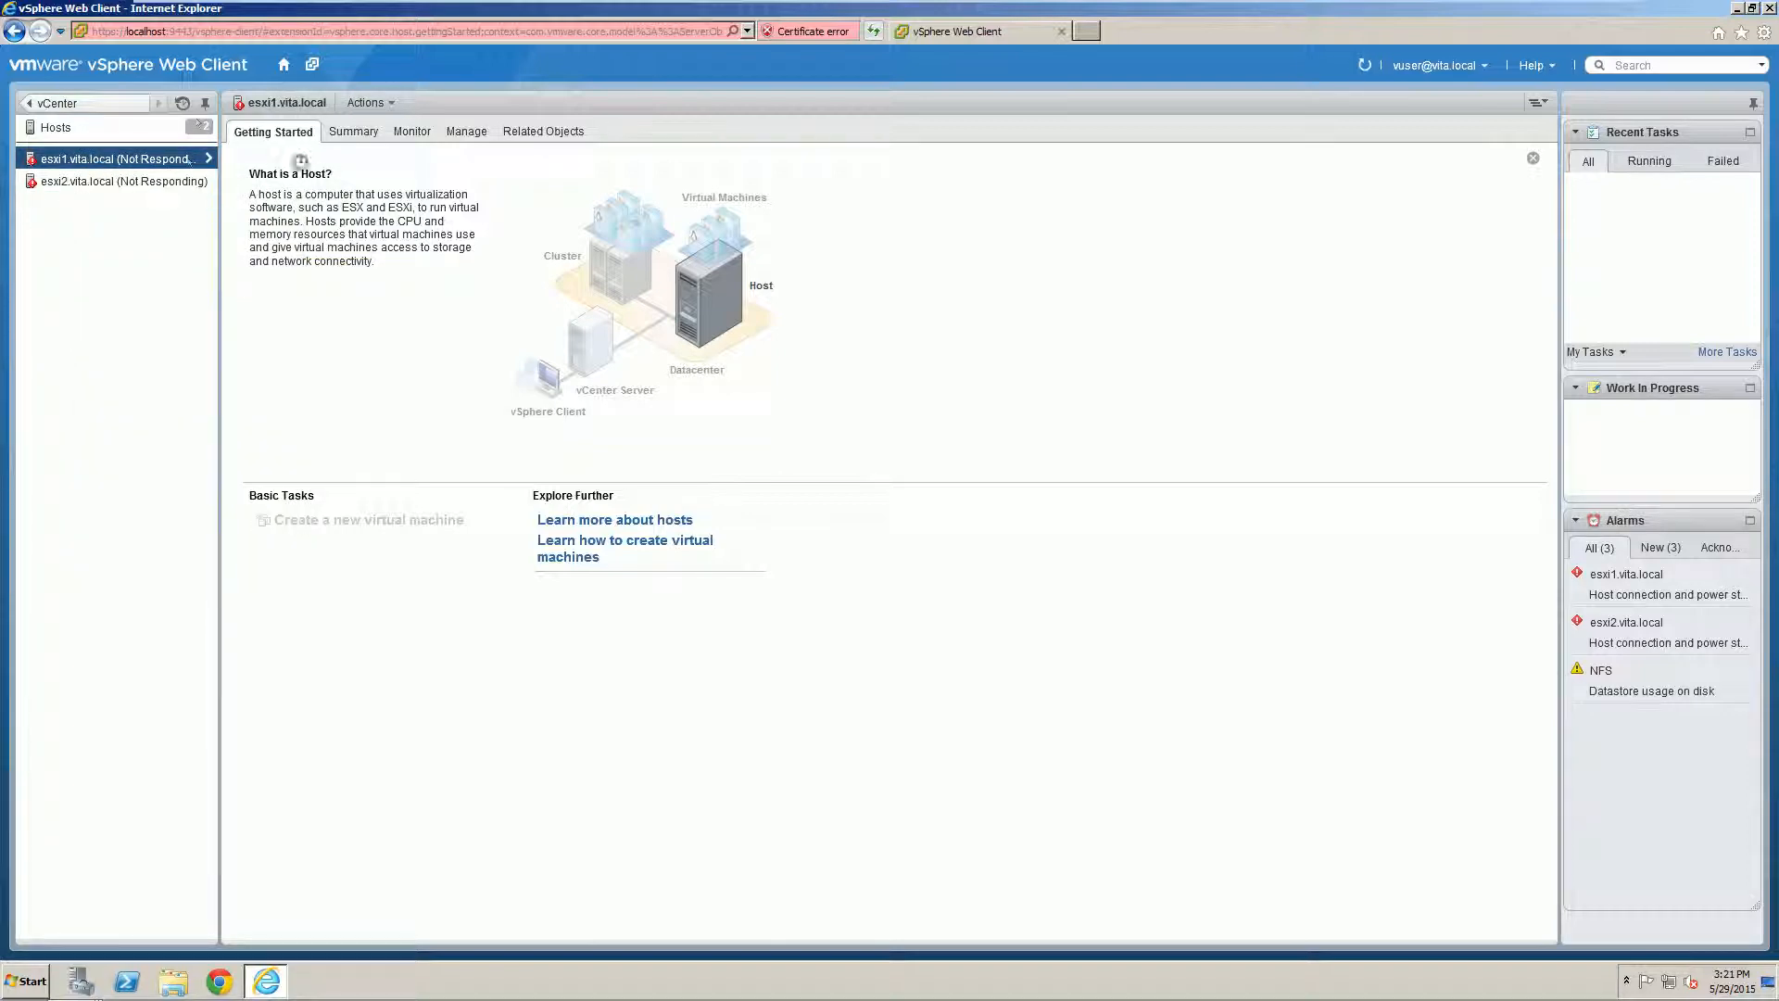
{"action": "left_click", "coordinate": [83, 104]}
{"action": "left_click", "coordinate": [1769, 7]}
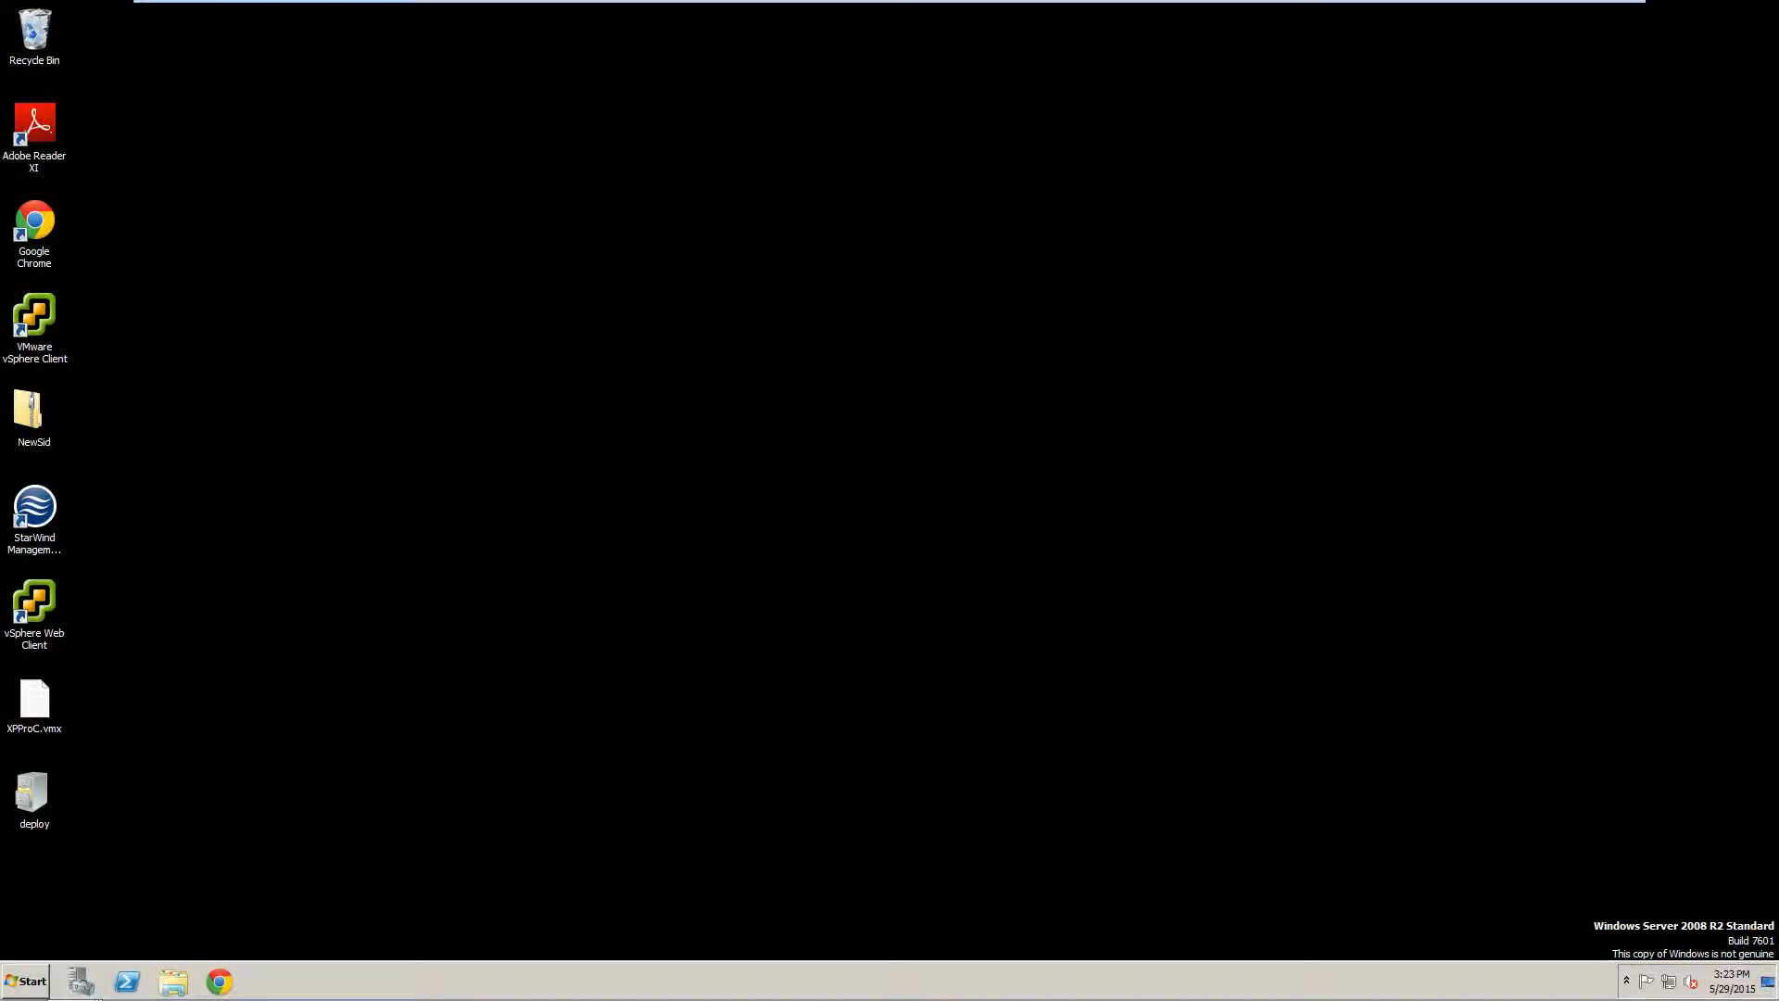
Step: Log in to the desktop vSphere Client with a VITA domain user account instead of Windows session credentials
{"action": "left_click", "coordinate": [34, 328]}
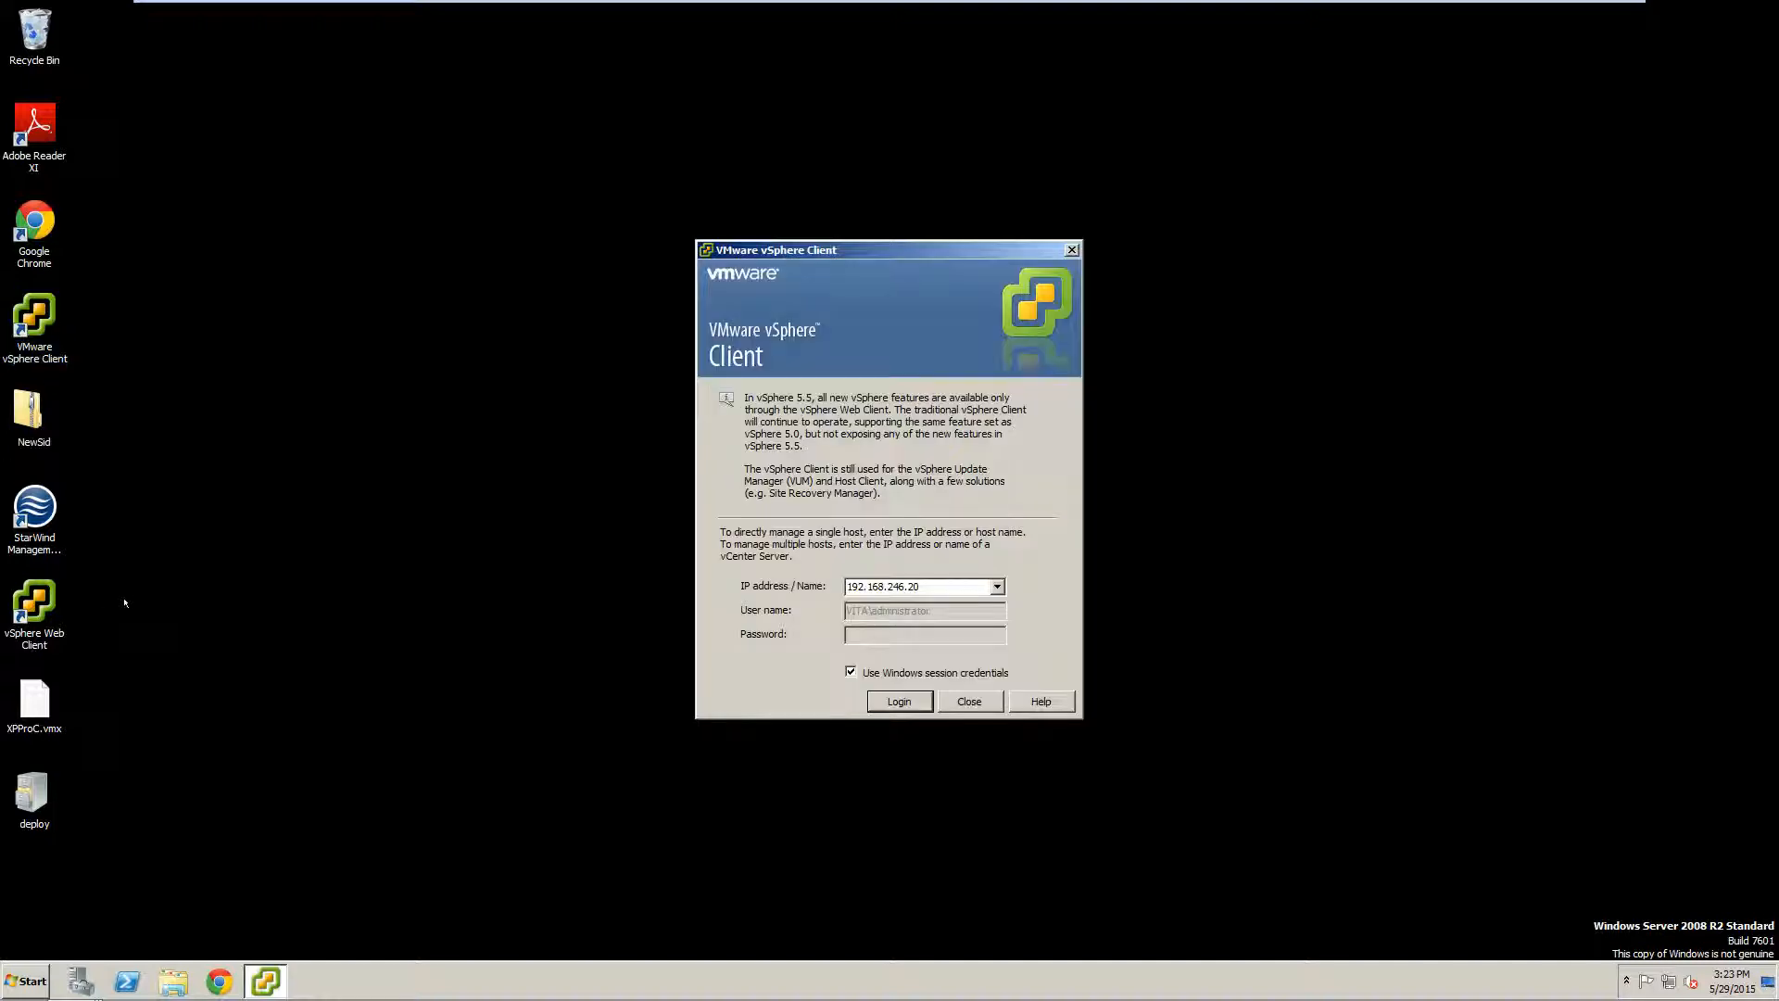
{"action": "left_click", "coordinate": [869, 668]}
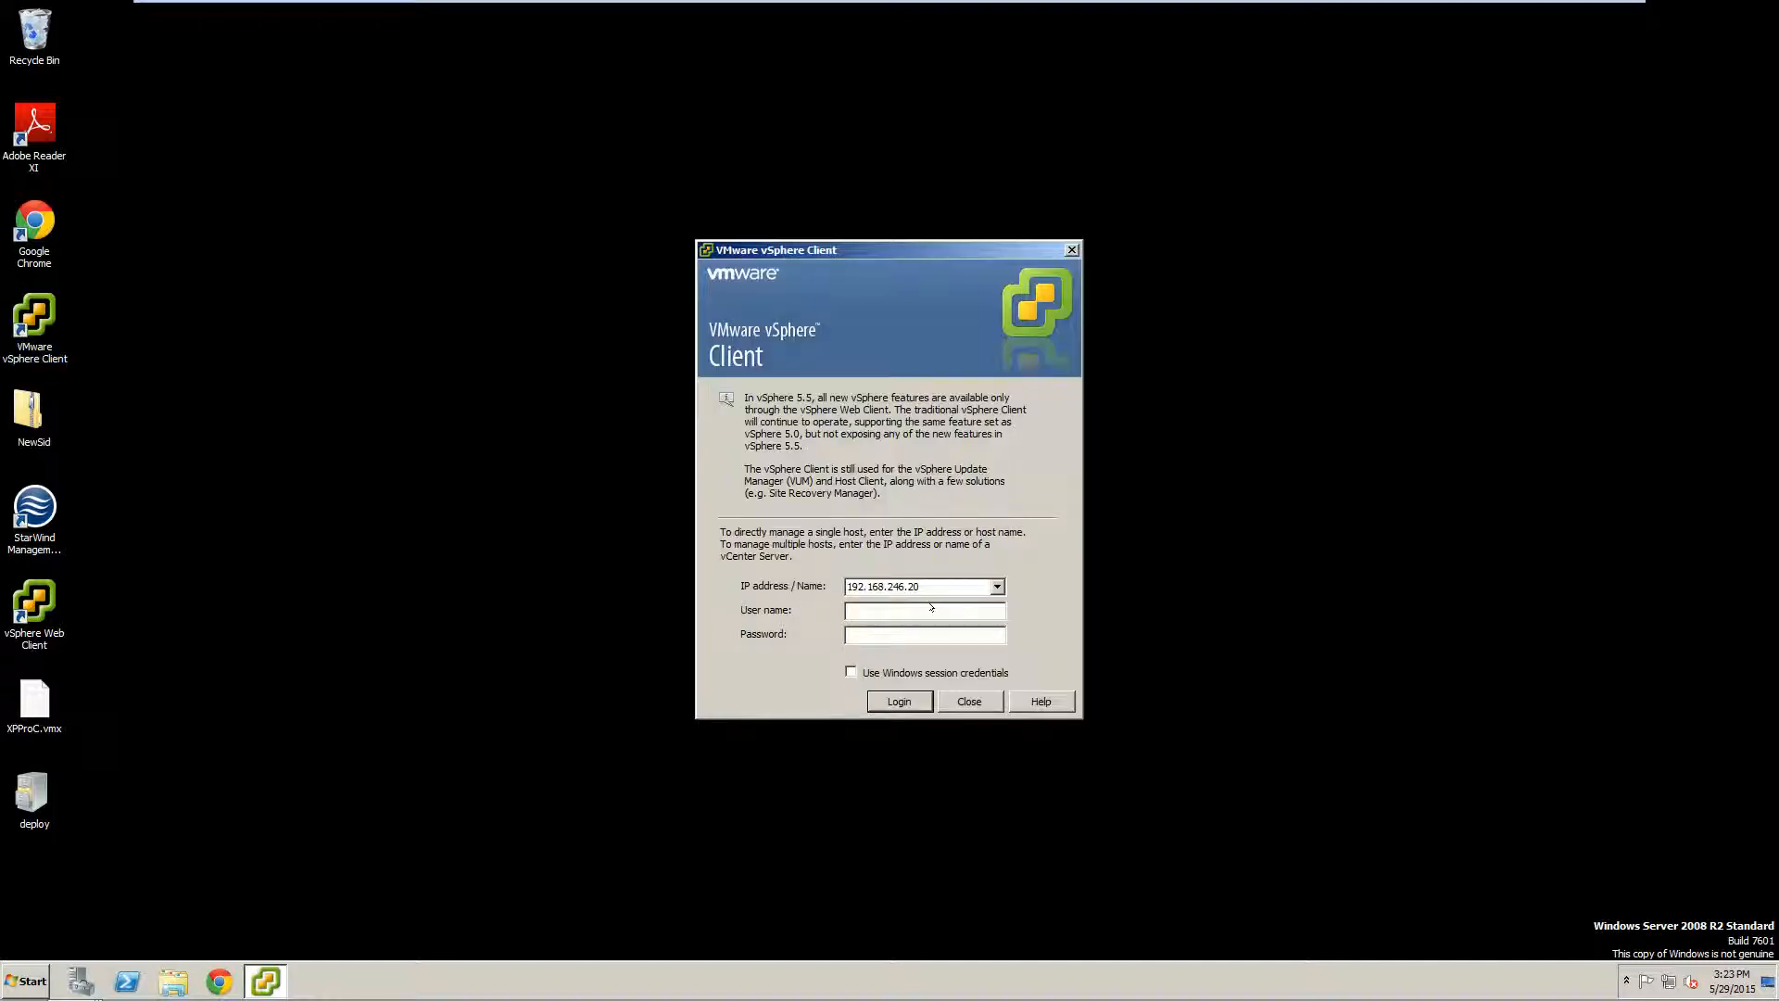
{"action": "left_click", "coordinate": [914, 603]}
{"action": "type", "text": "vita\\"}
{"action": "type", "text": "user"}
{"action": "type", "text": "*********"}
{"action": "key", "text": "Return"}
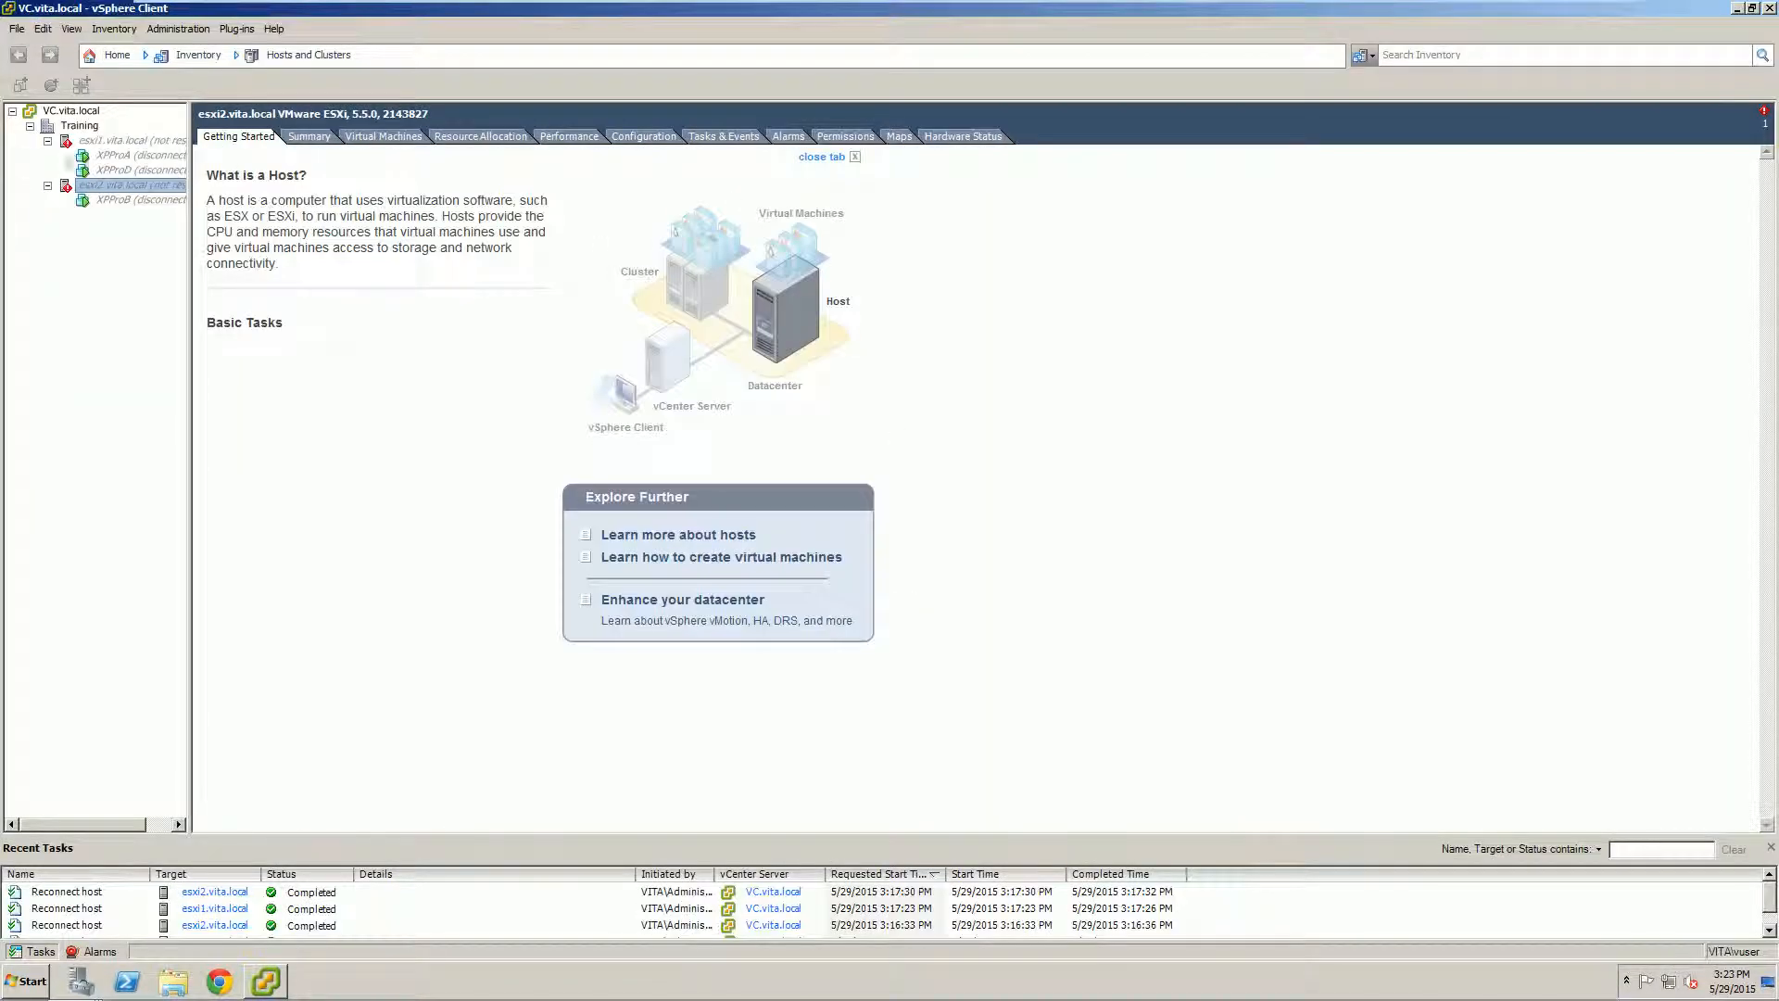
Step: Check which context-menu actions this user has on the esxi1 and esxi2 hosts
{"action": "right_click", "coordinate": [101, 188]}
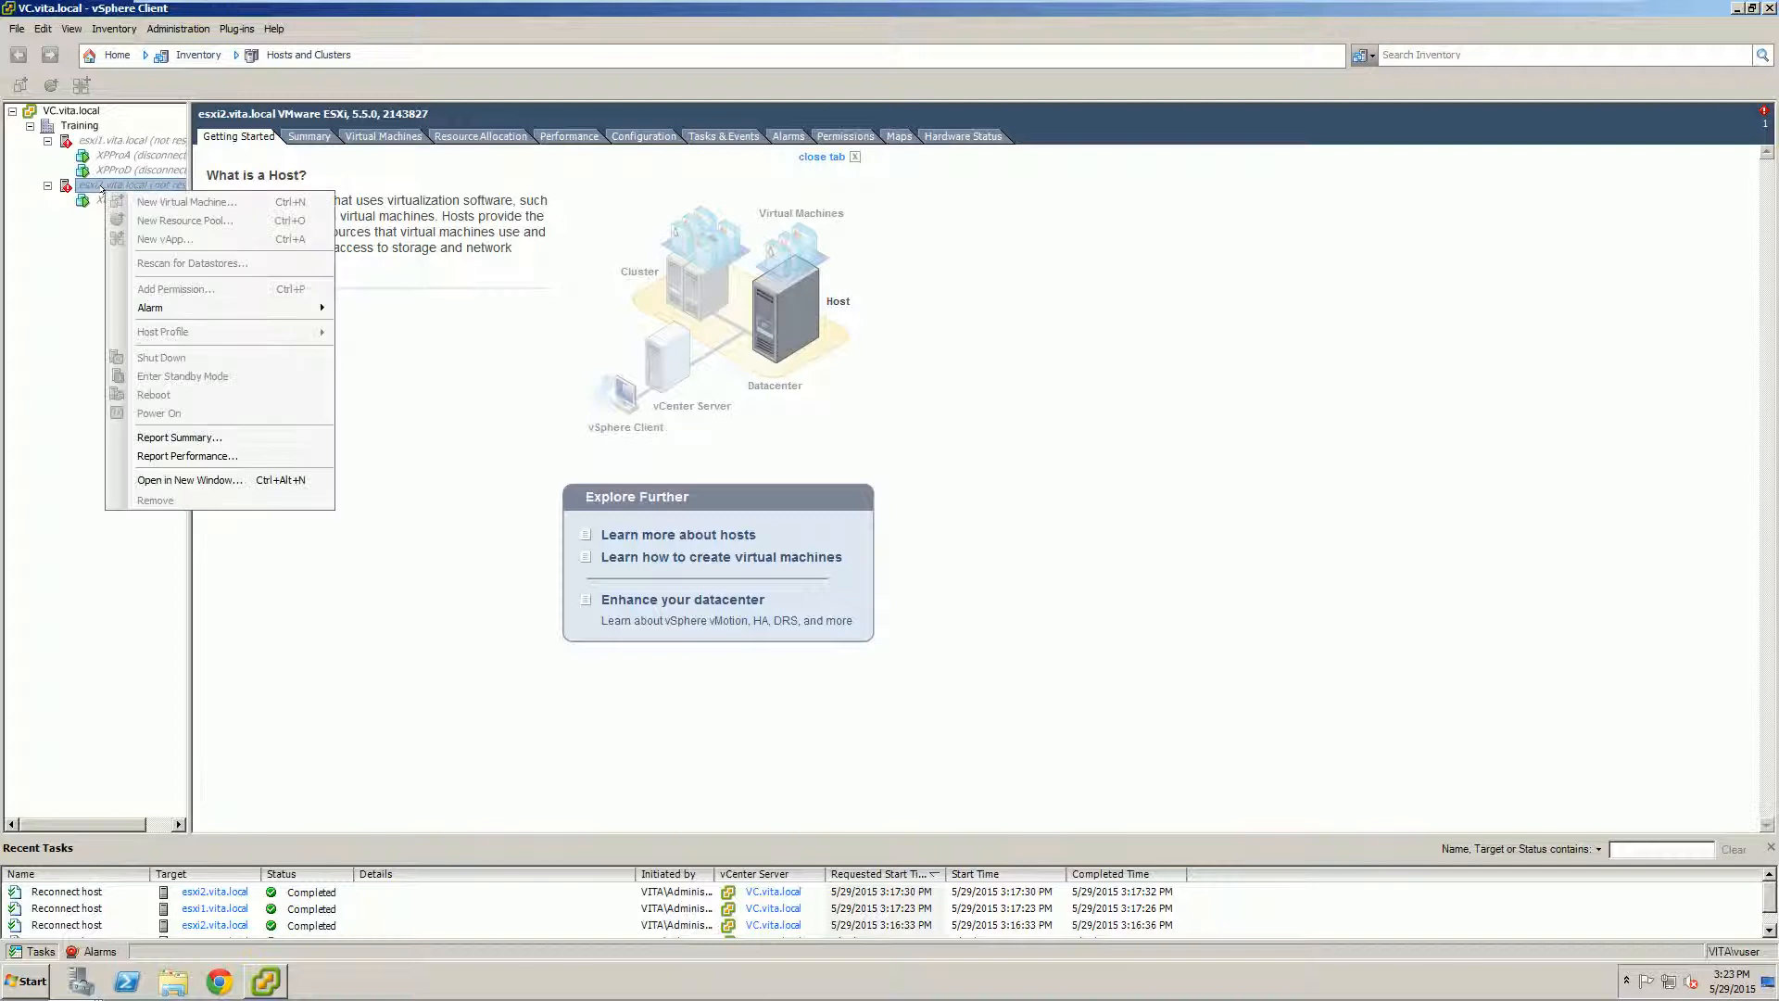
{"action": "left_click", "coordinate": [57, 259]}
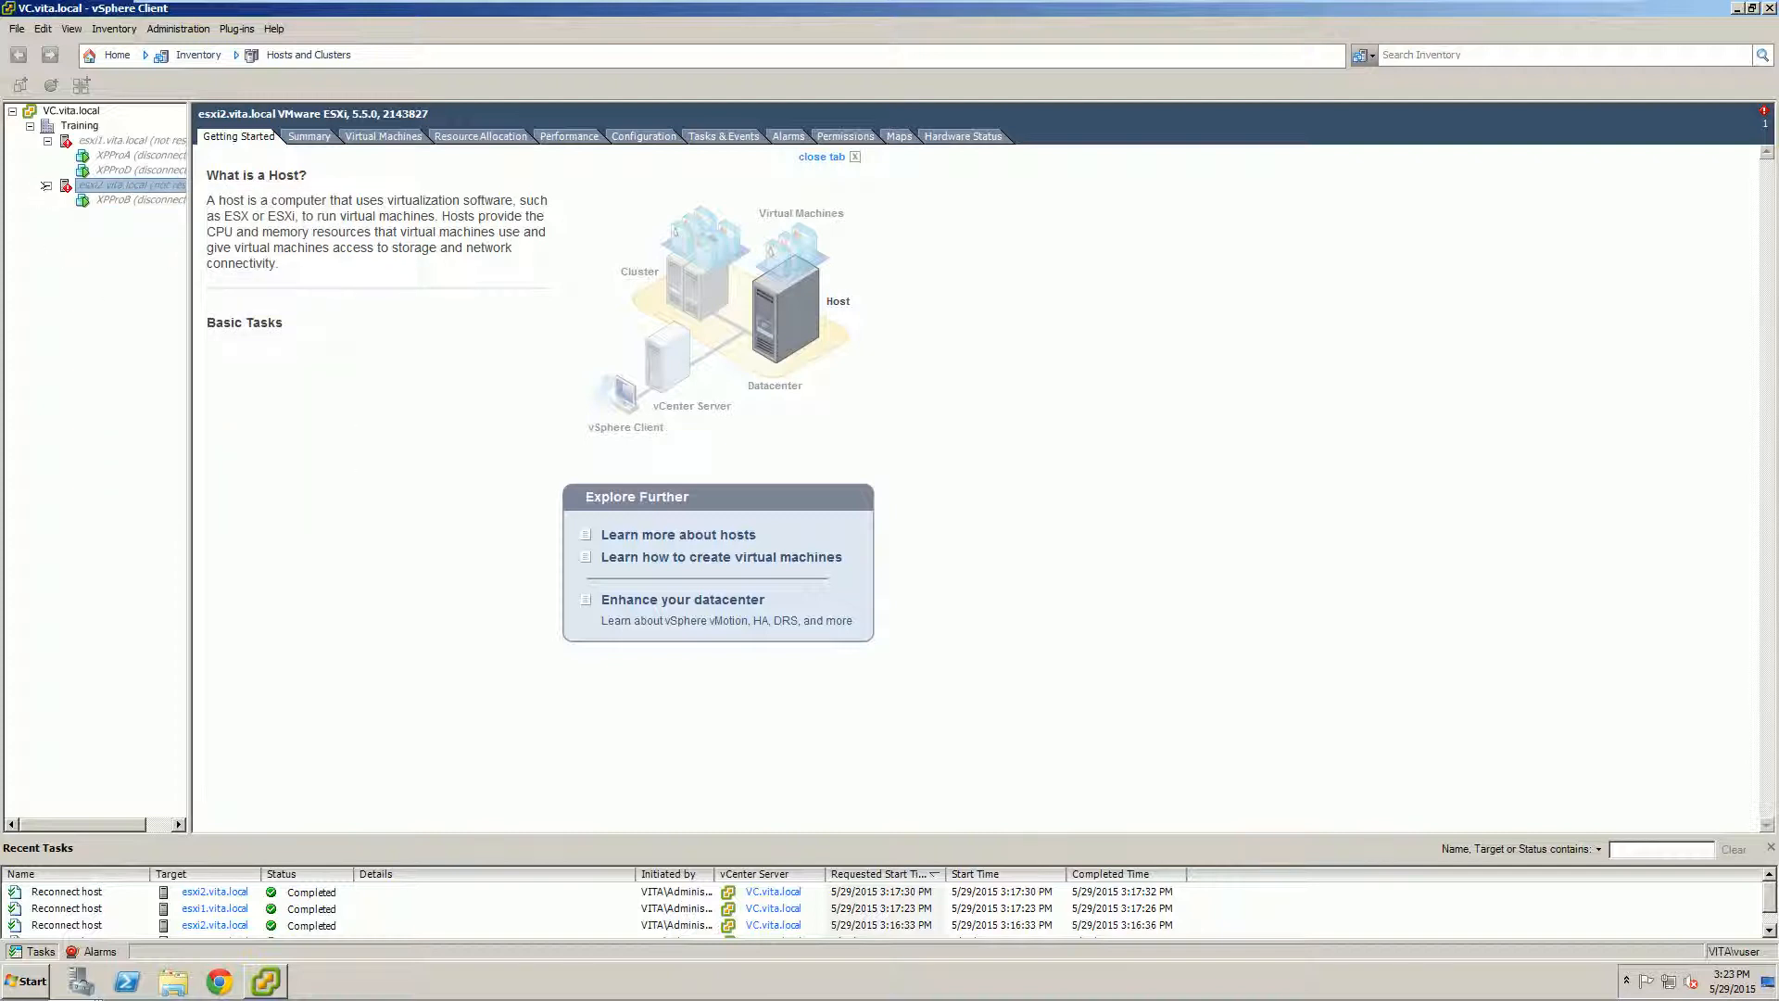
{"action": "left_click", "coordinate": [124, 139]}
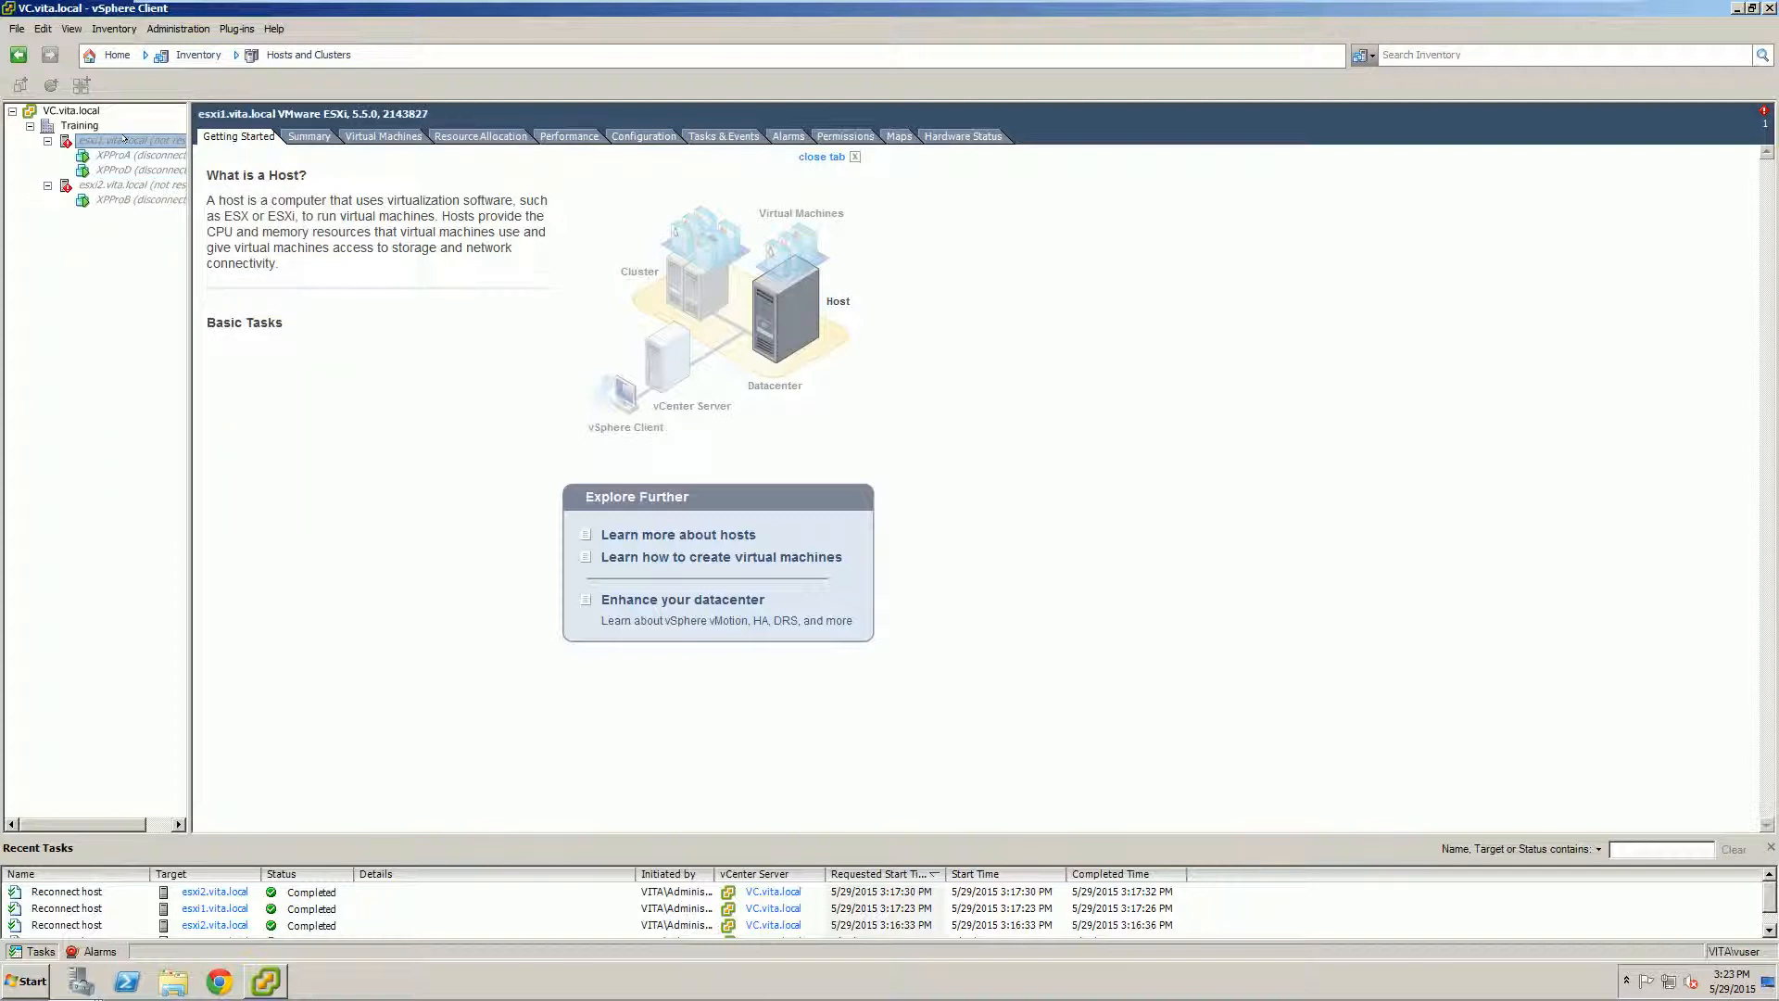
{"action": "right_click", "coordinate": [124, 139]}
{"action": "right_click", "coordinate": [112, 137]}
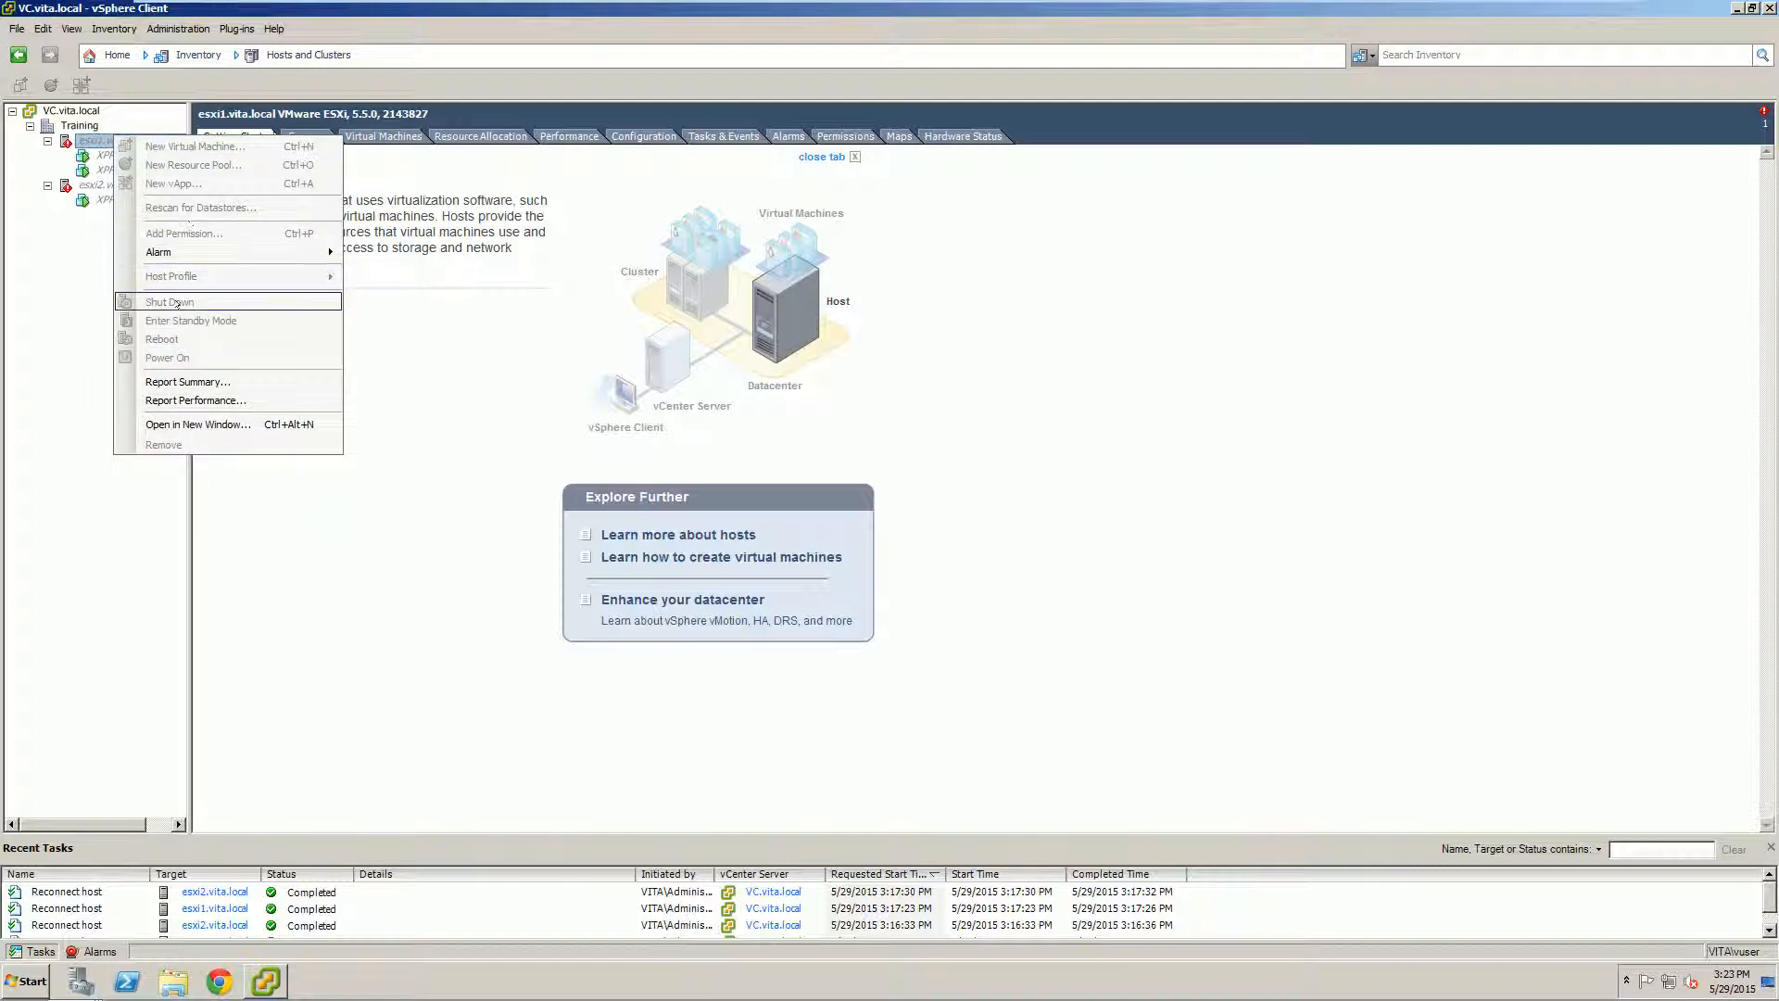
{"action": "left_click", "coordinate": [87, 184]}
{"action": "right_click", "coordinate": [86, 184]}
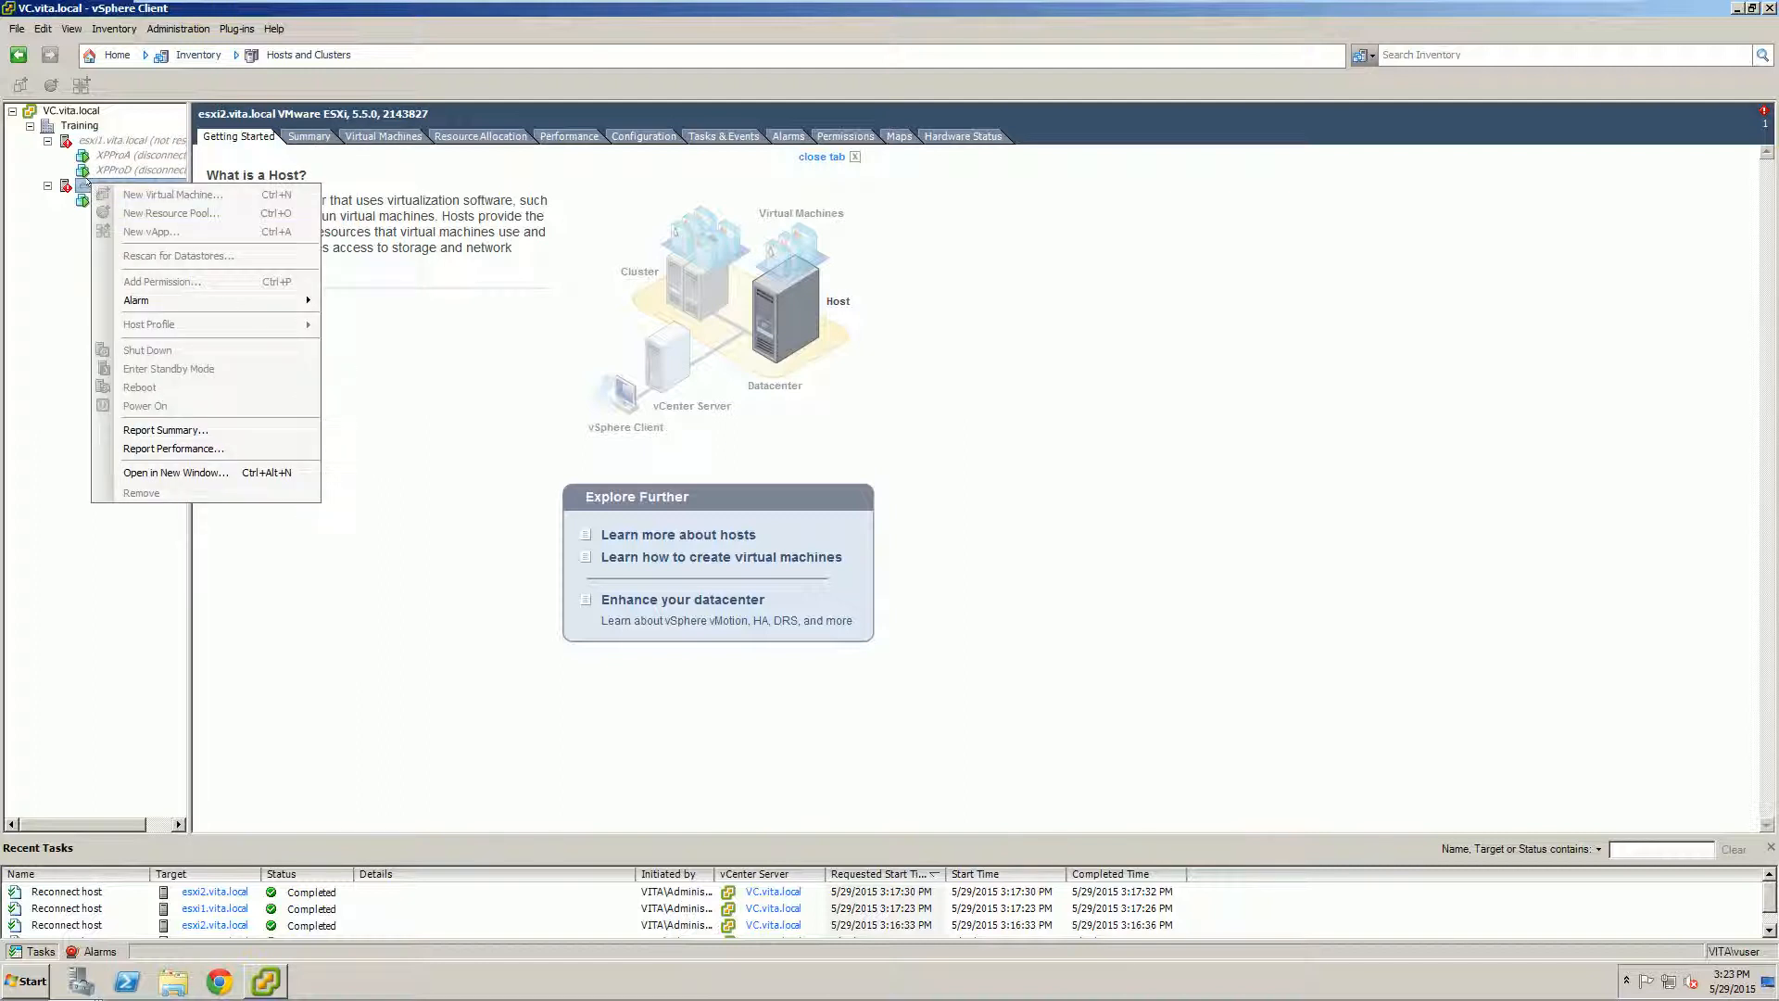
{"action": "left_click", "coordinate": [76, 337]}
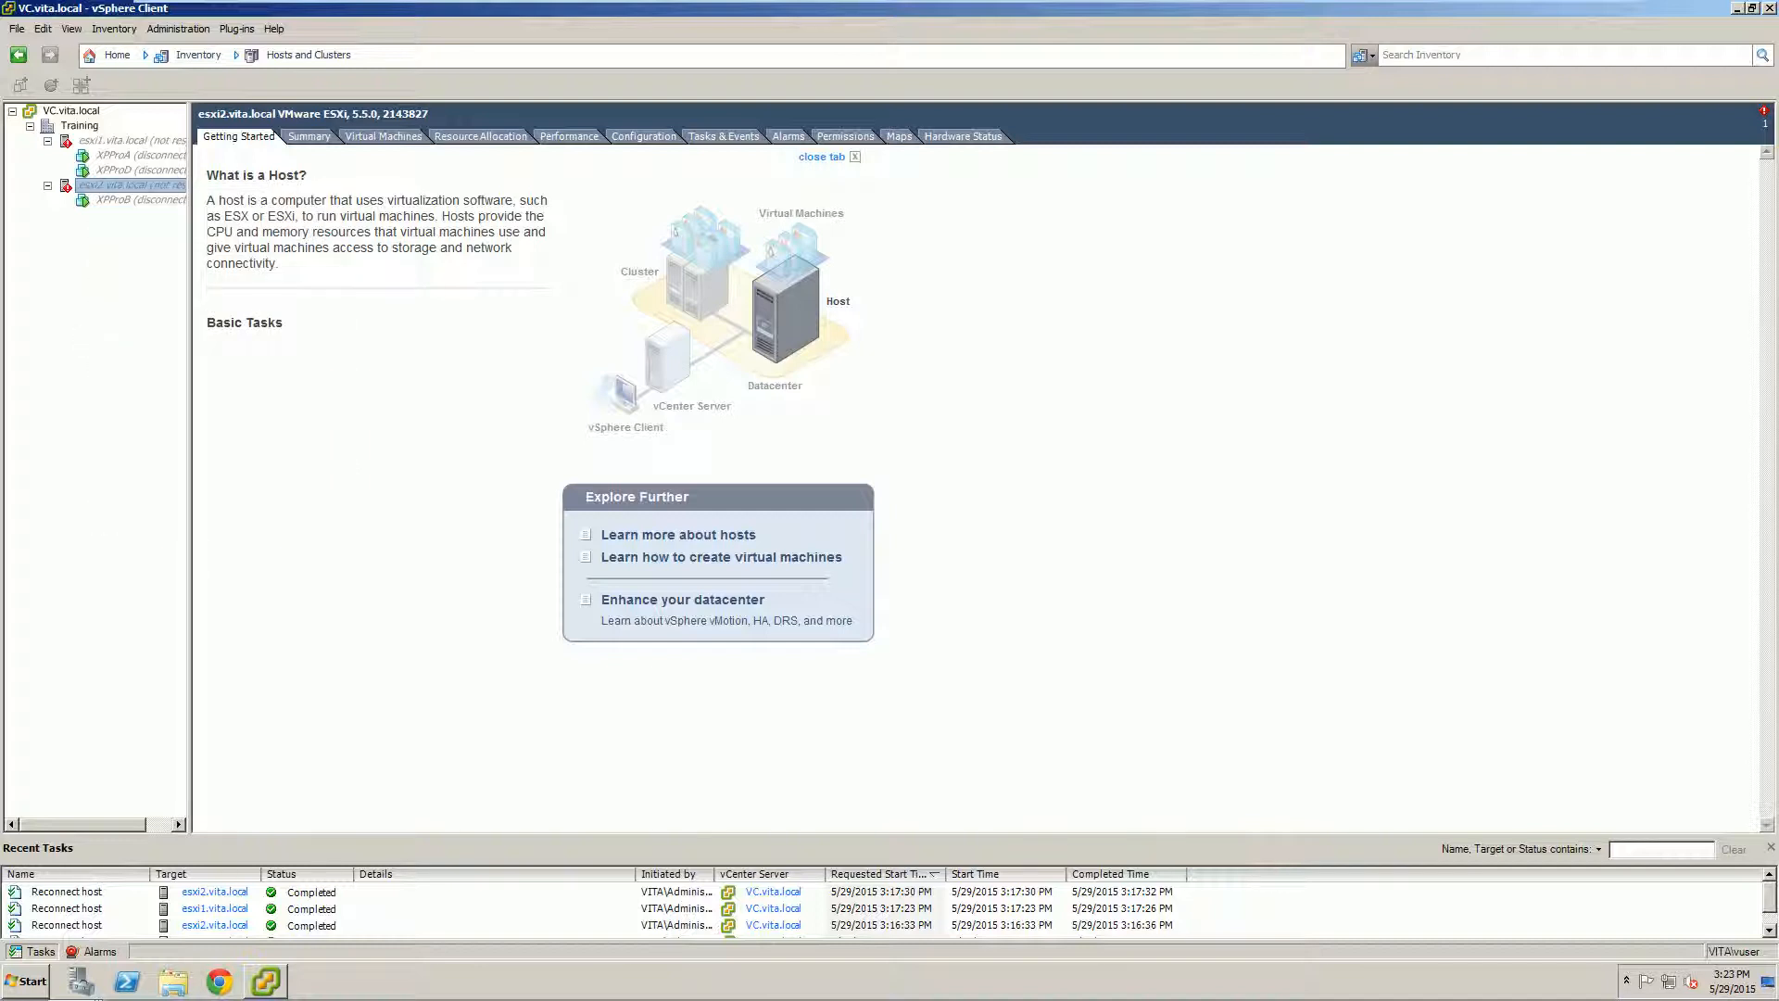
Step: Check the XPProD virtual machine's available actions, then close the vSphere Client
{"action": "left_click", "coordinate": [109, 140]}
{"action": "right_click", "coordinate": [112, 169]}
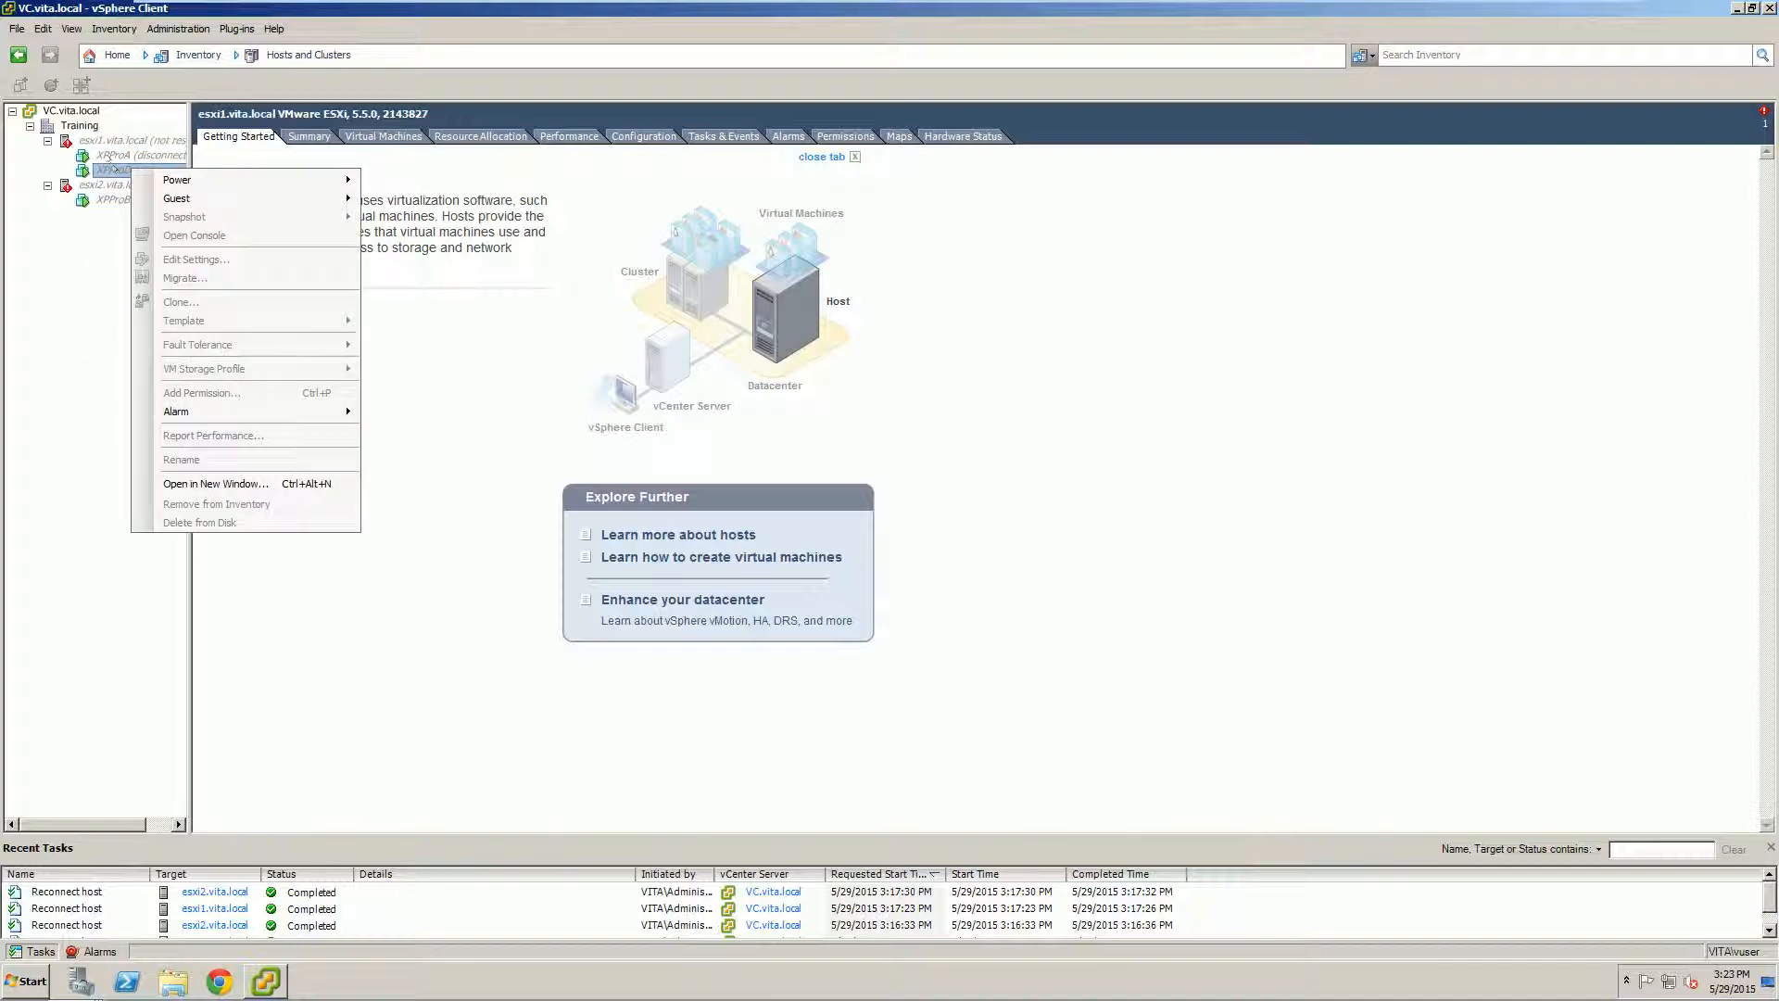
{"action": "left_click", "coordinate": [109, 140]}
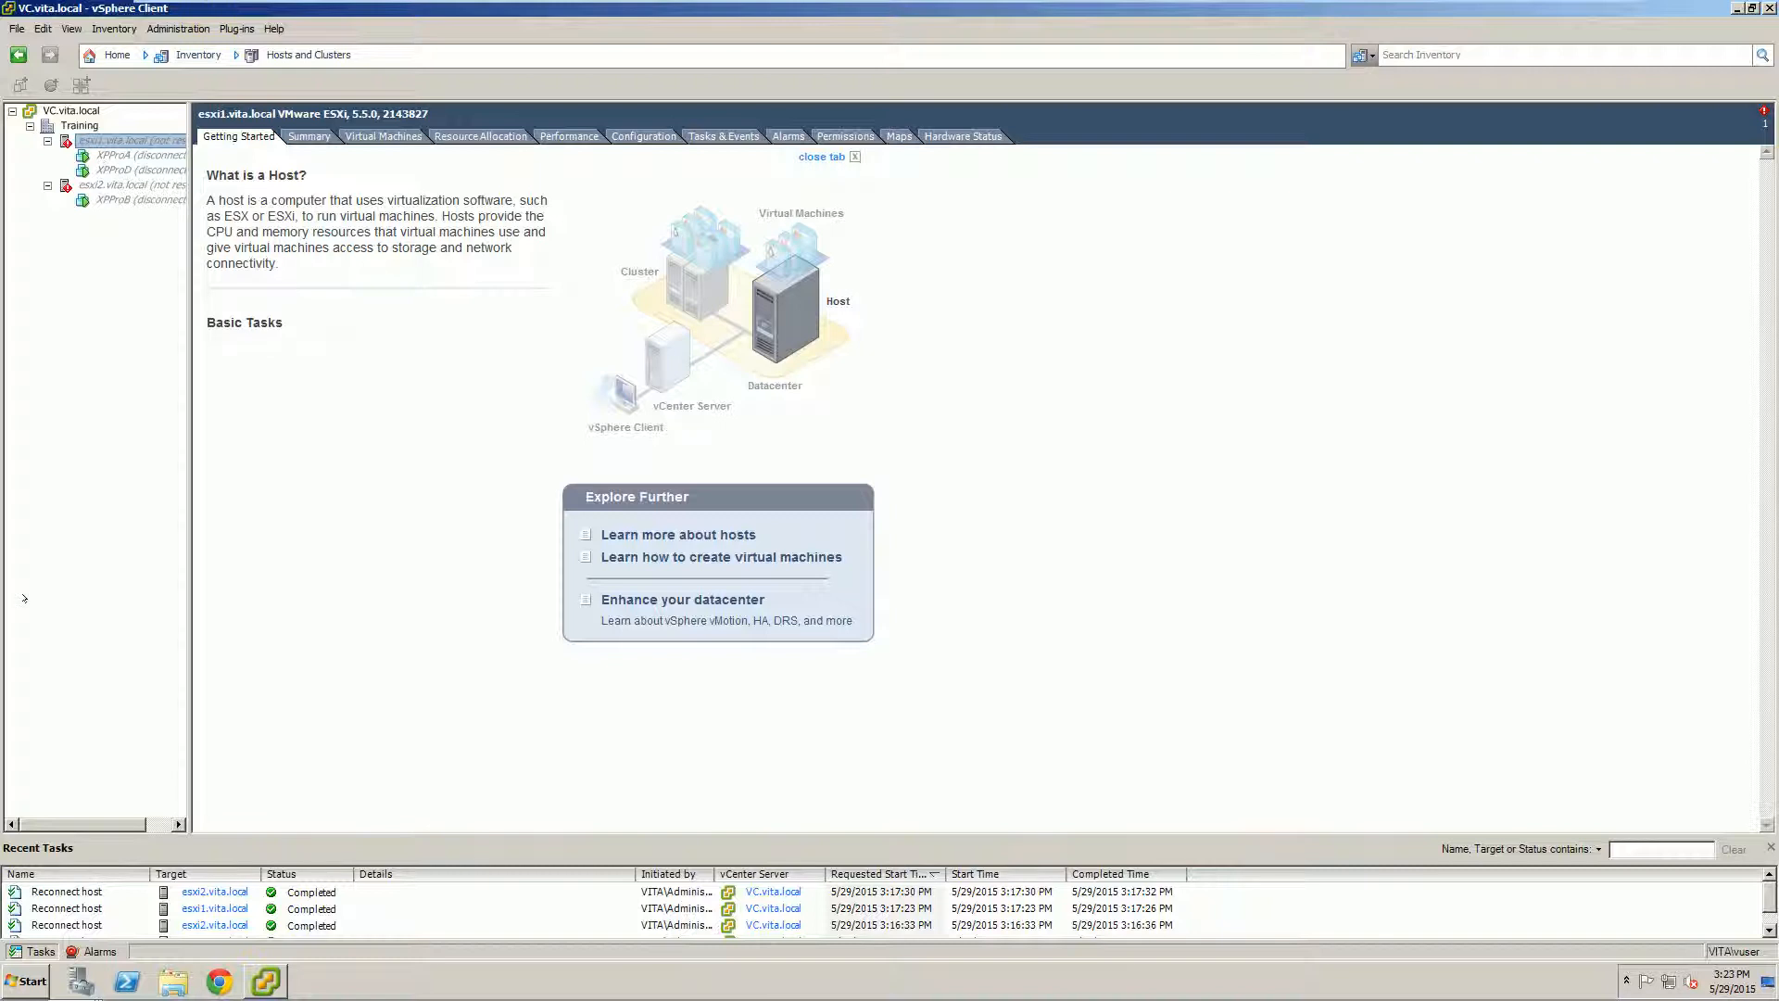
{"action": "left_click", "coordinate": [1769, 8]}
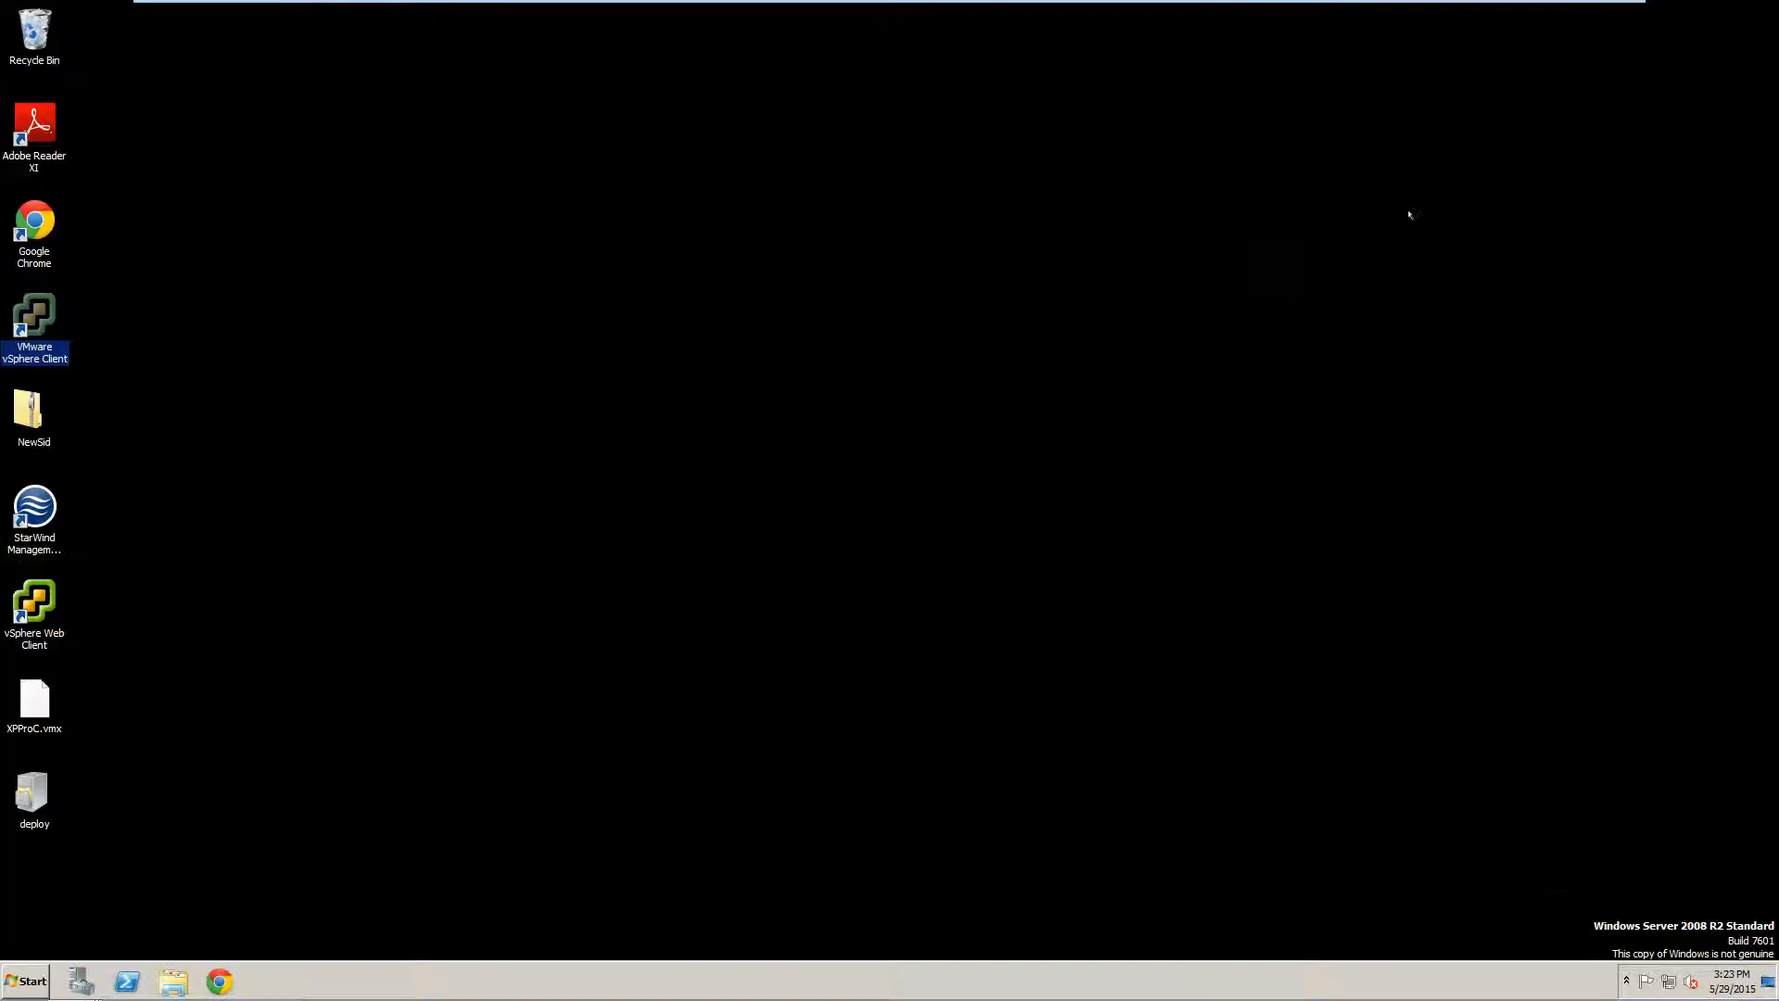
Step: Relaunch the vSphere Client and retry the login with Windows session credentials after a connection error
{"action": "left_click", "coordinate": [34, 329]}
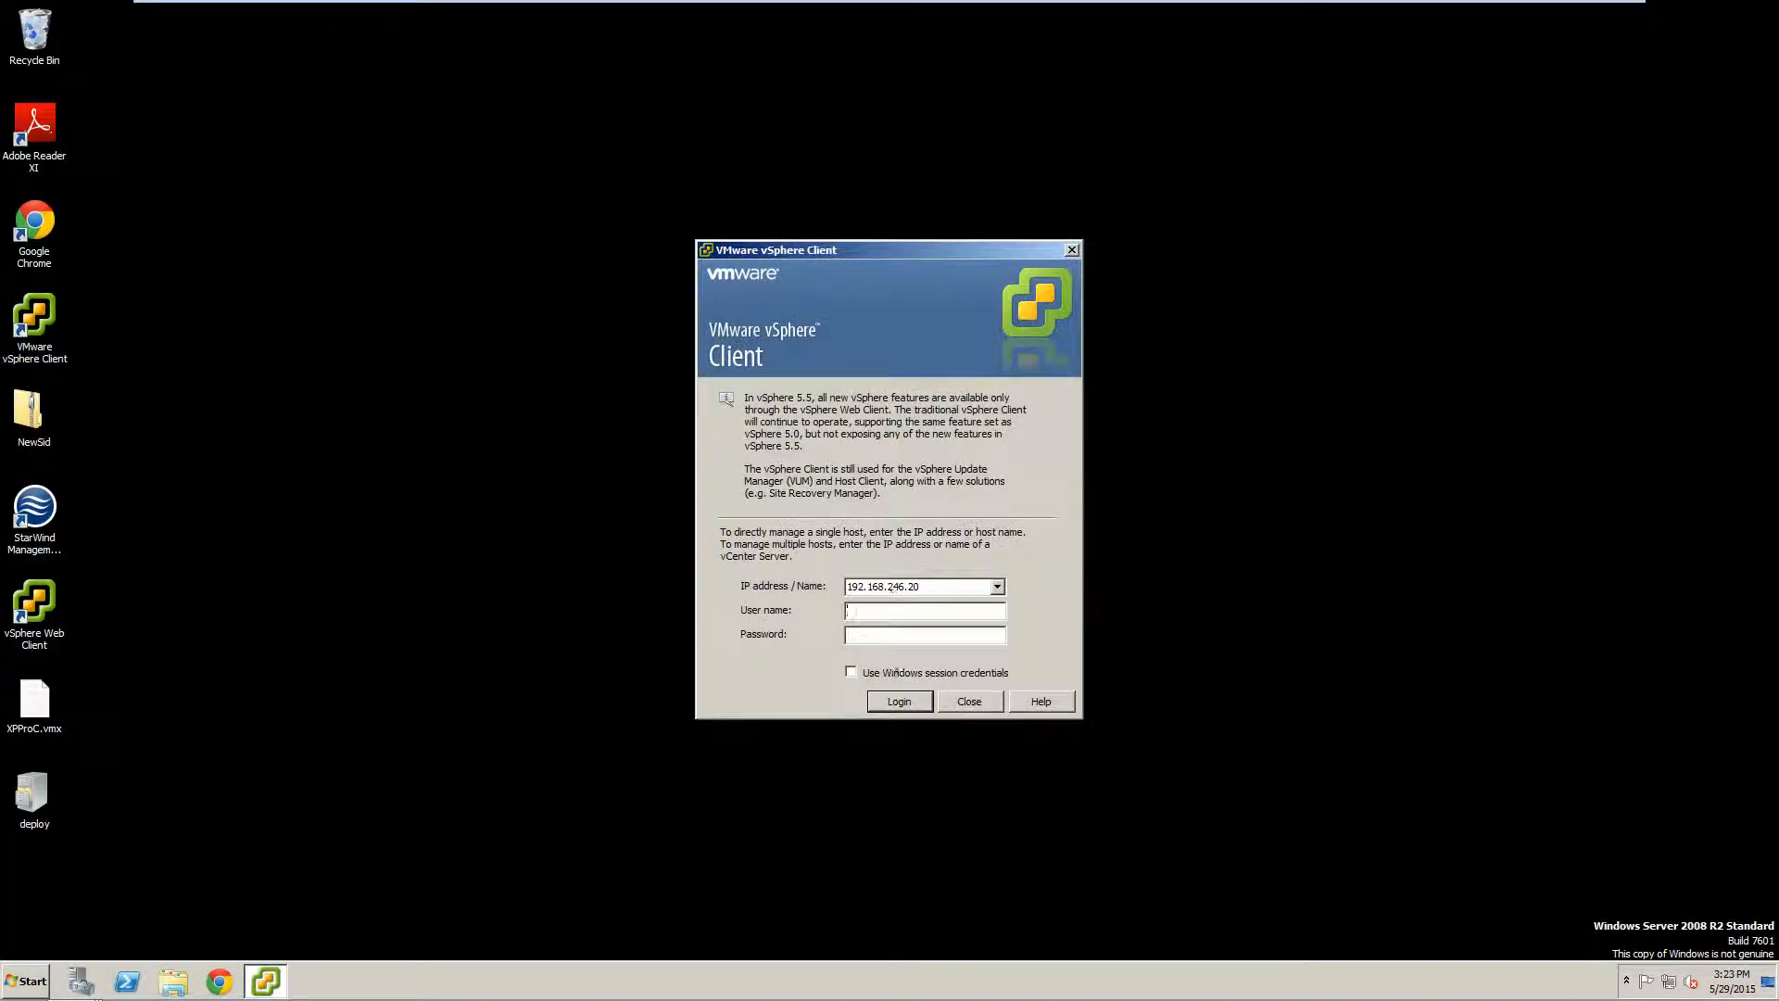
{"action": "left_click", "coordinate": [898, 700]}
{"action": "left_click", "coordinate": [945, 543]}
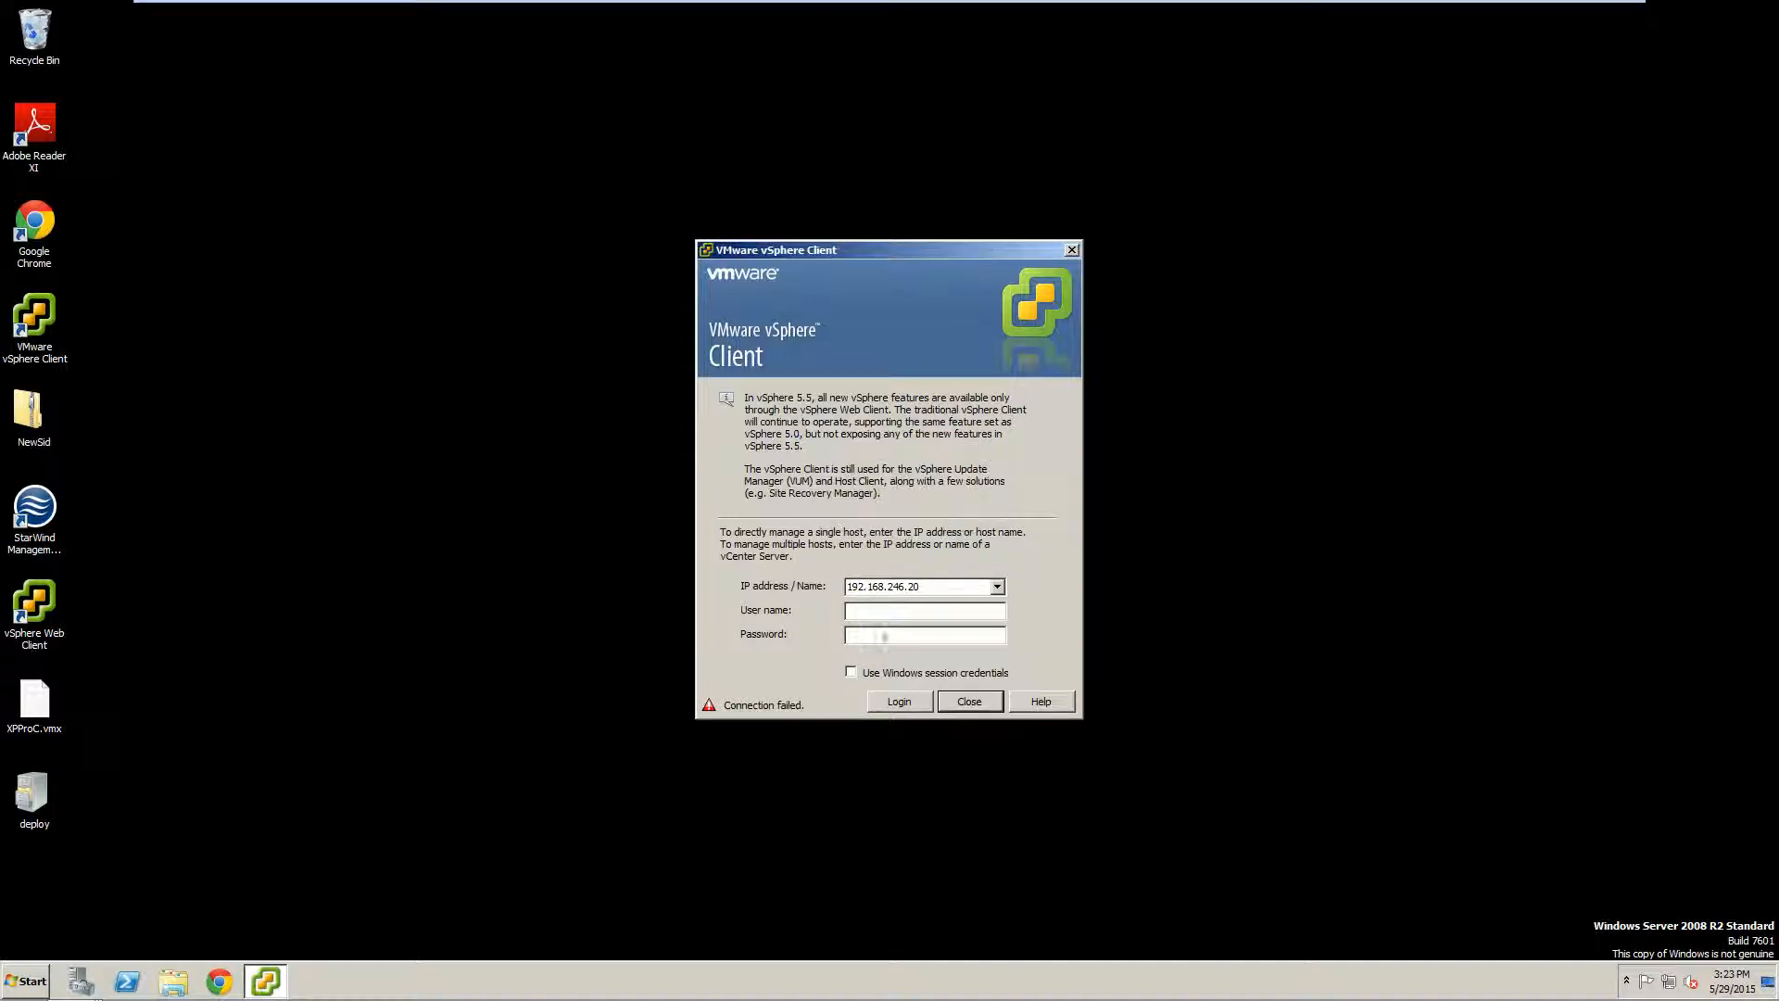
{"action": "left_click", "coordinate": [885, 673]}
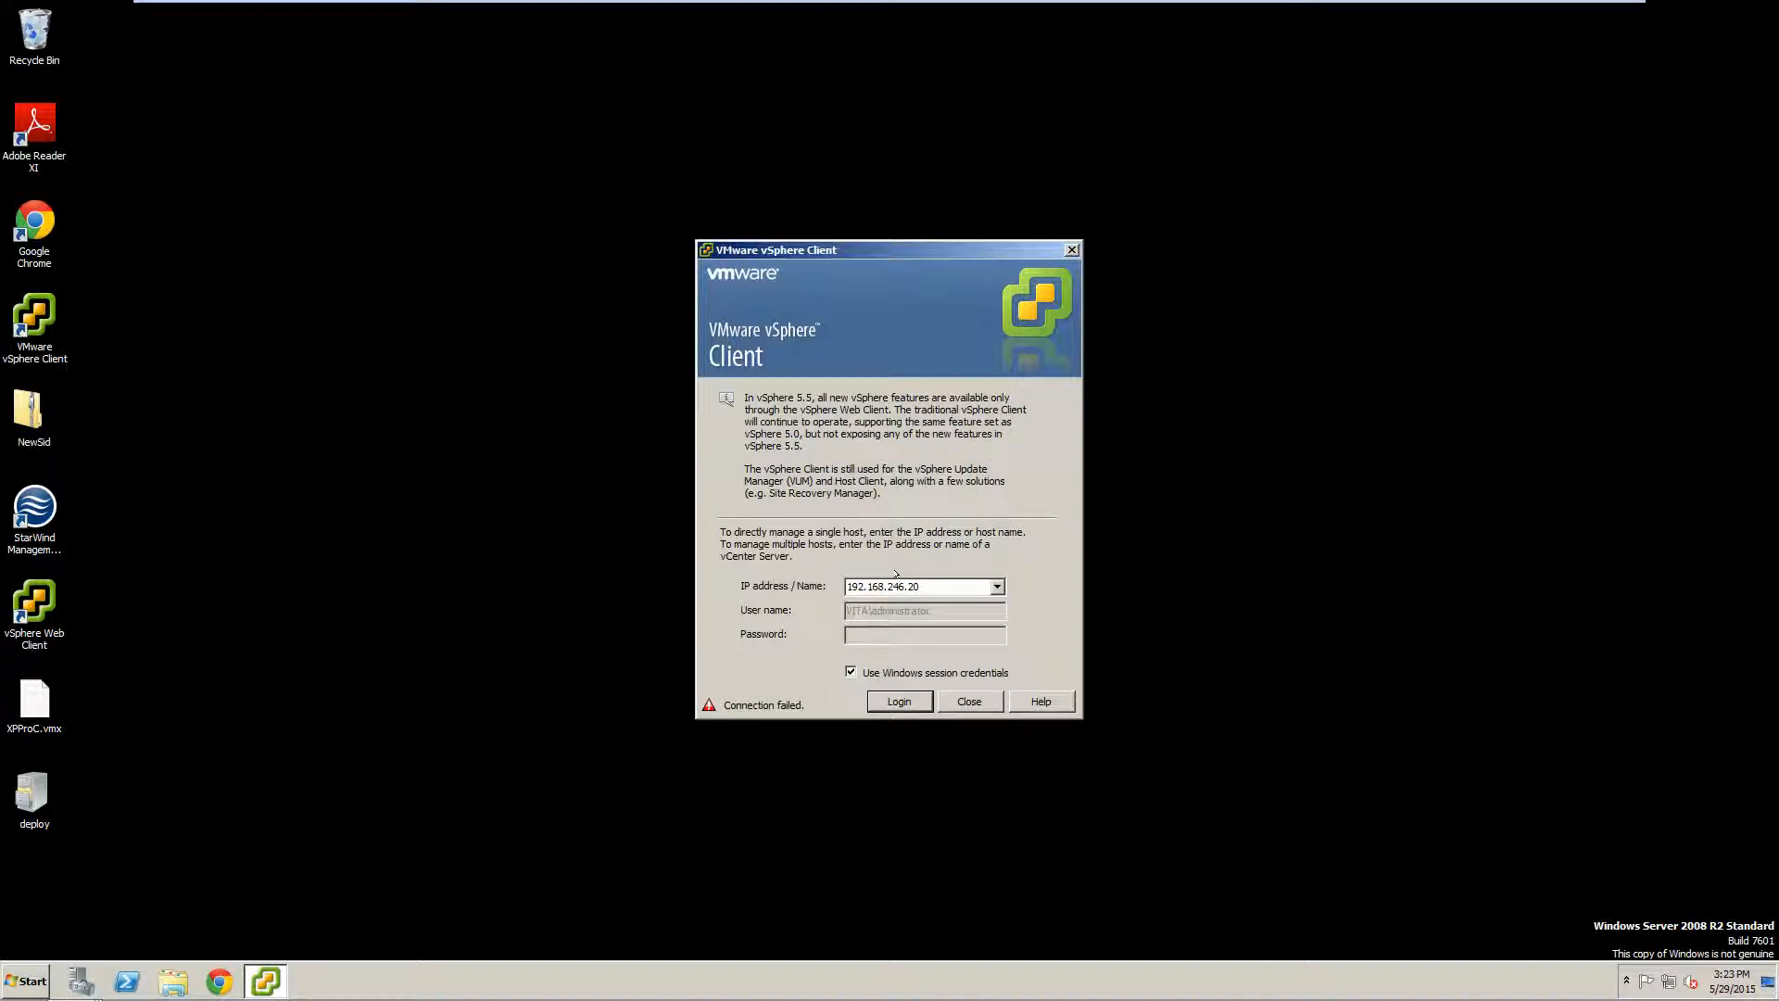
{"action": "left_click", "coordinate": [898, 701]}
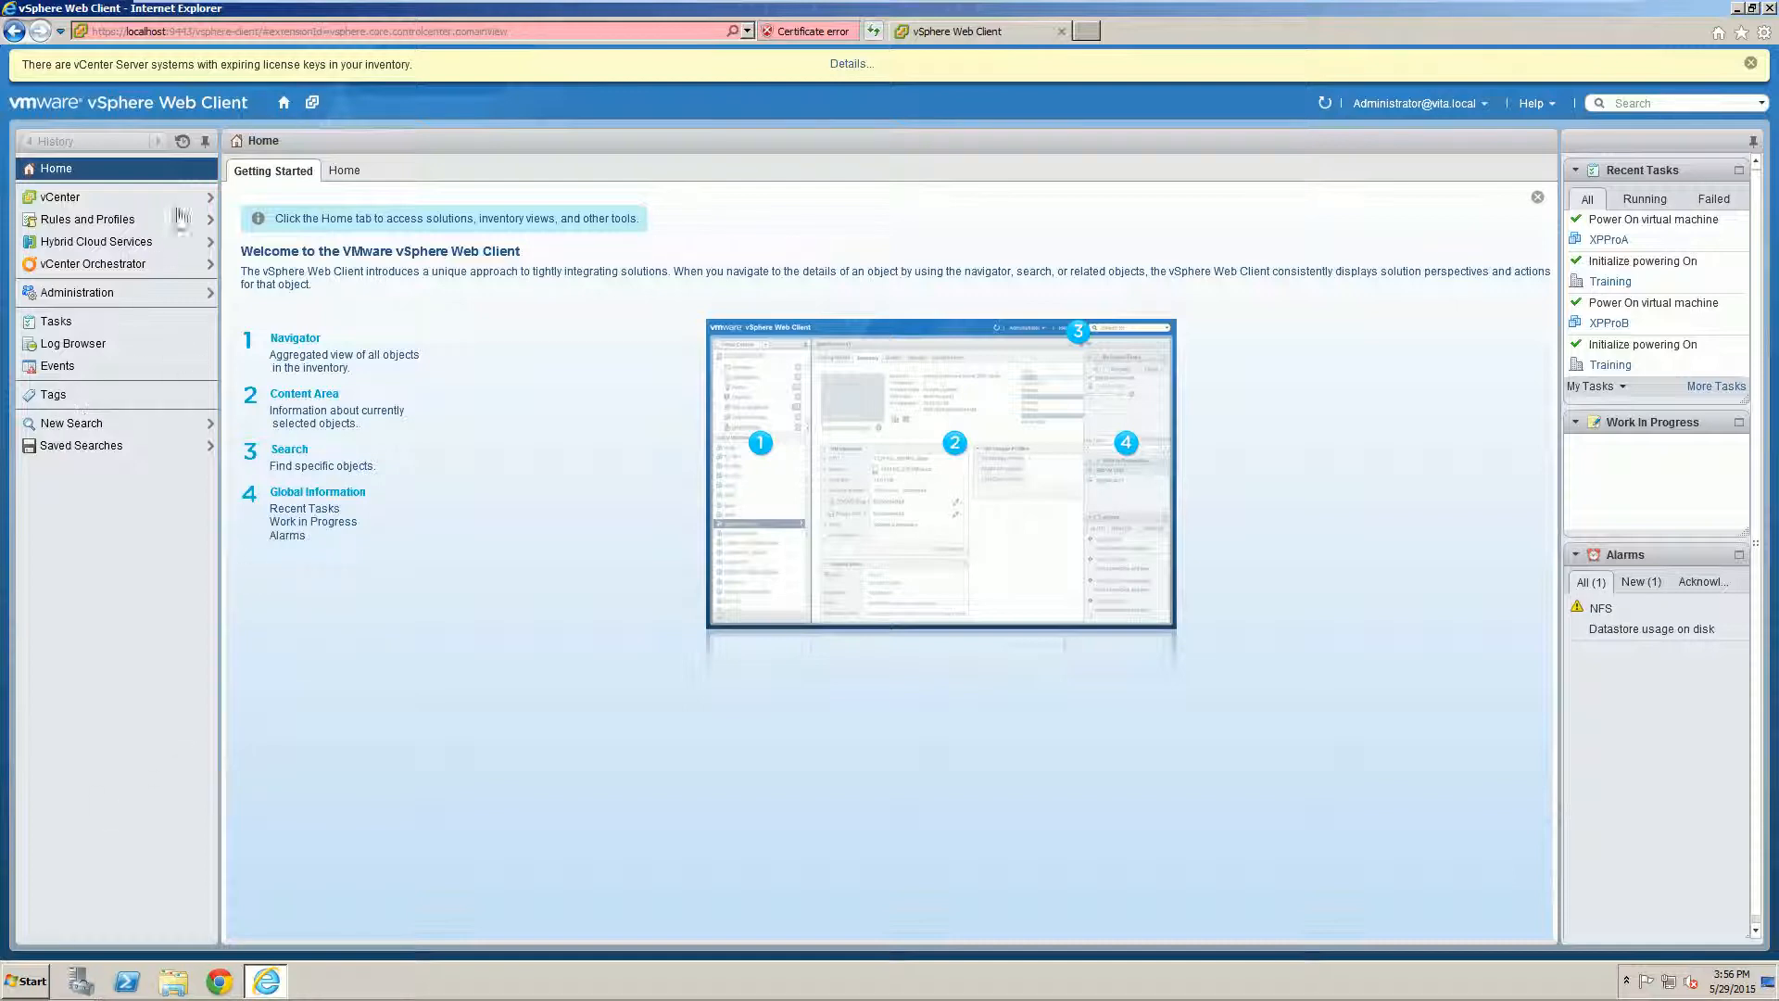
Step: In Administration > Roles, review the Virtual machine power user, sample user and No access roles, then start a new role
{"action": "left_click", "coordinate": [92, 301]}
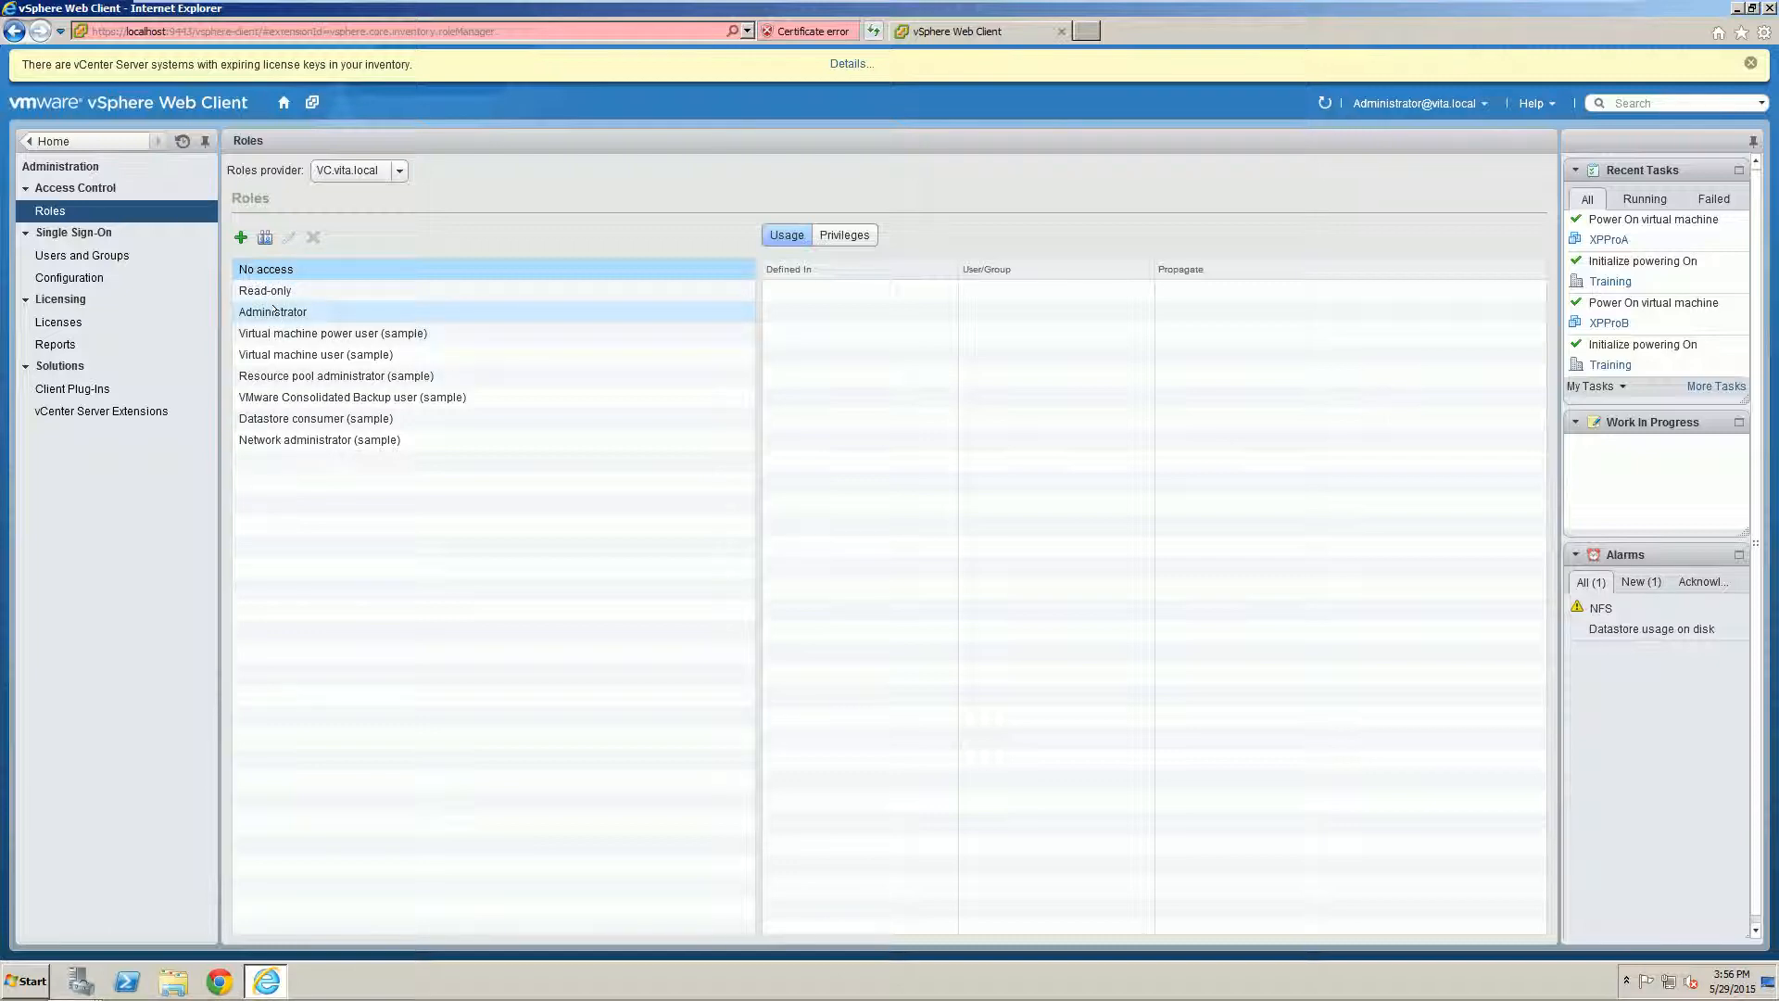
{"action": "left_click", "coordinate": [297, 333]}
{"action": "left_click", "coordinate": [316, 353]}
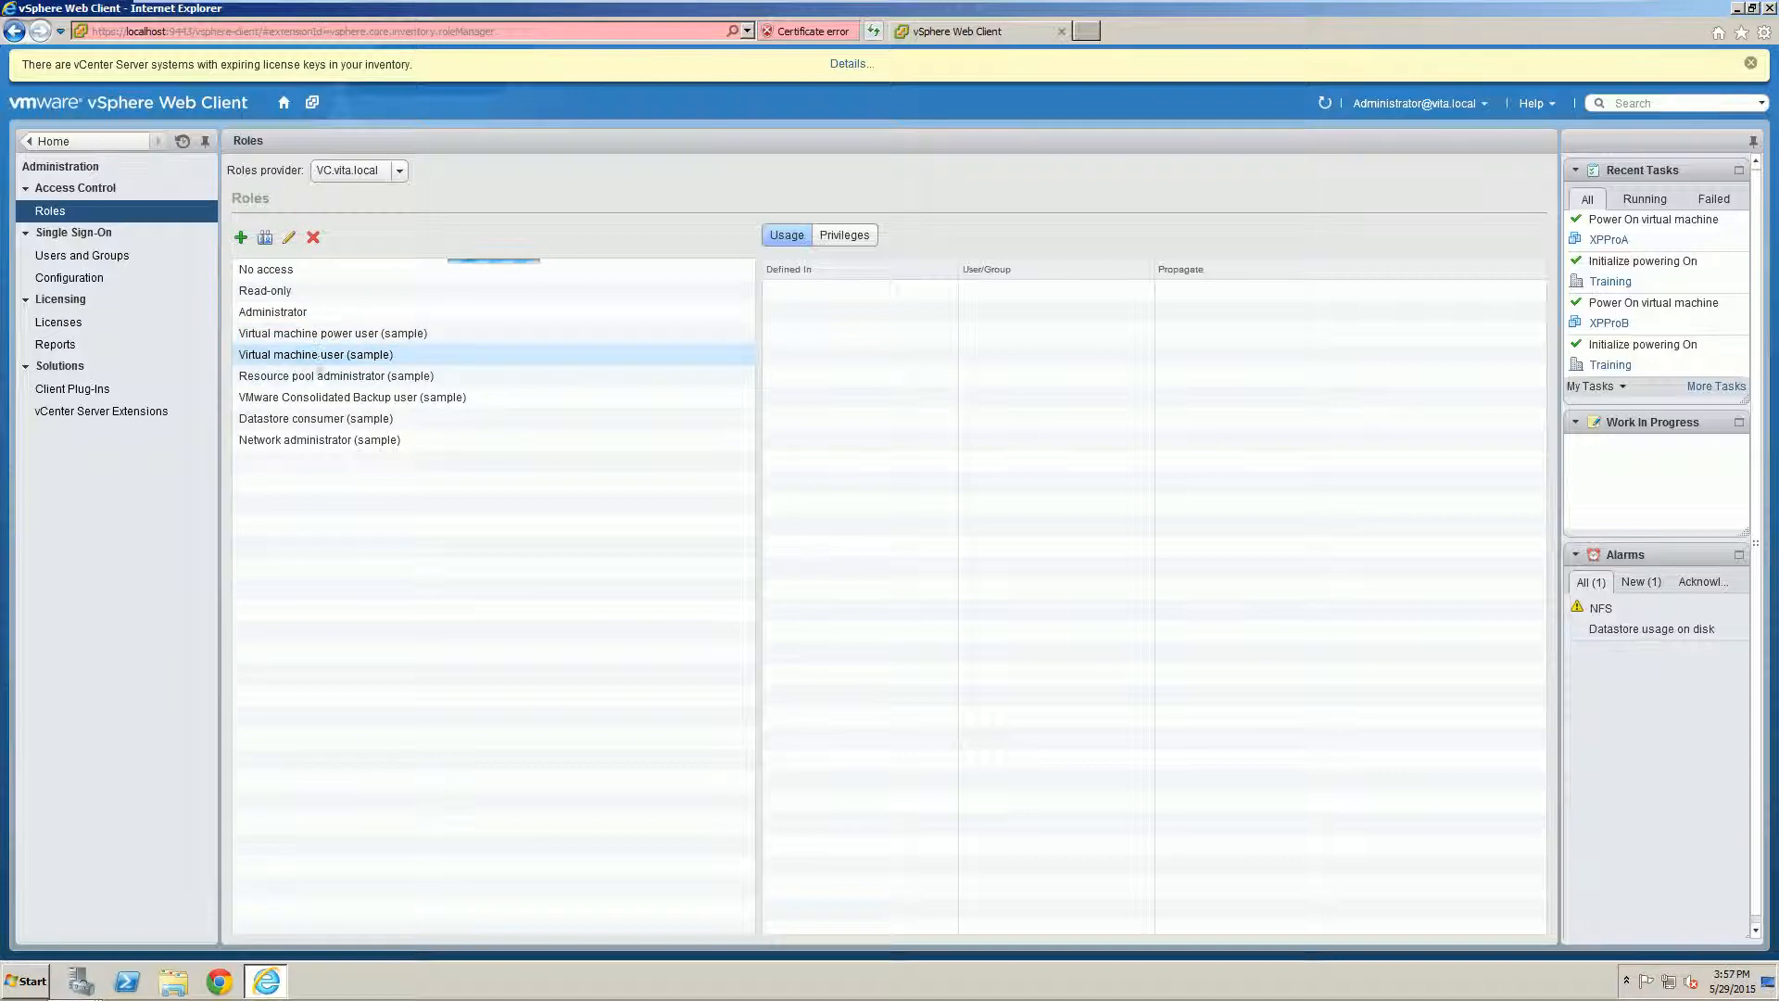
{"action": "left_click", "coordinate": [267, 269]}
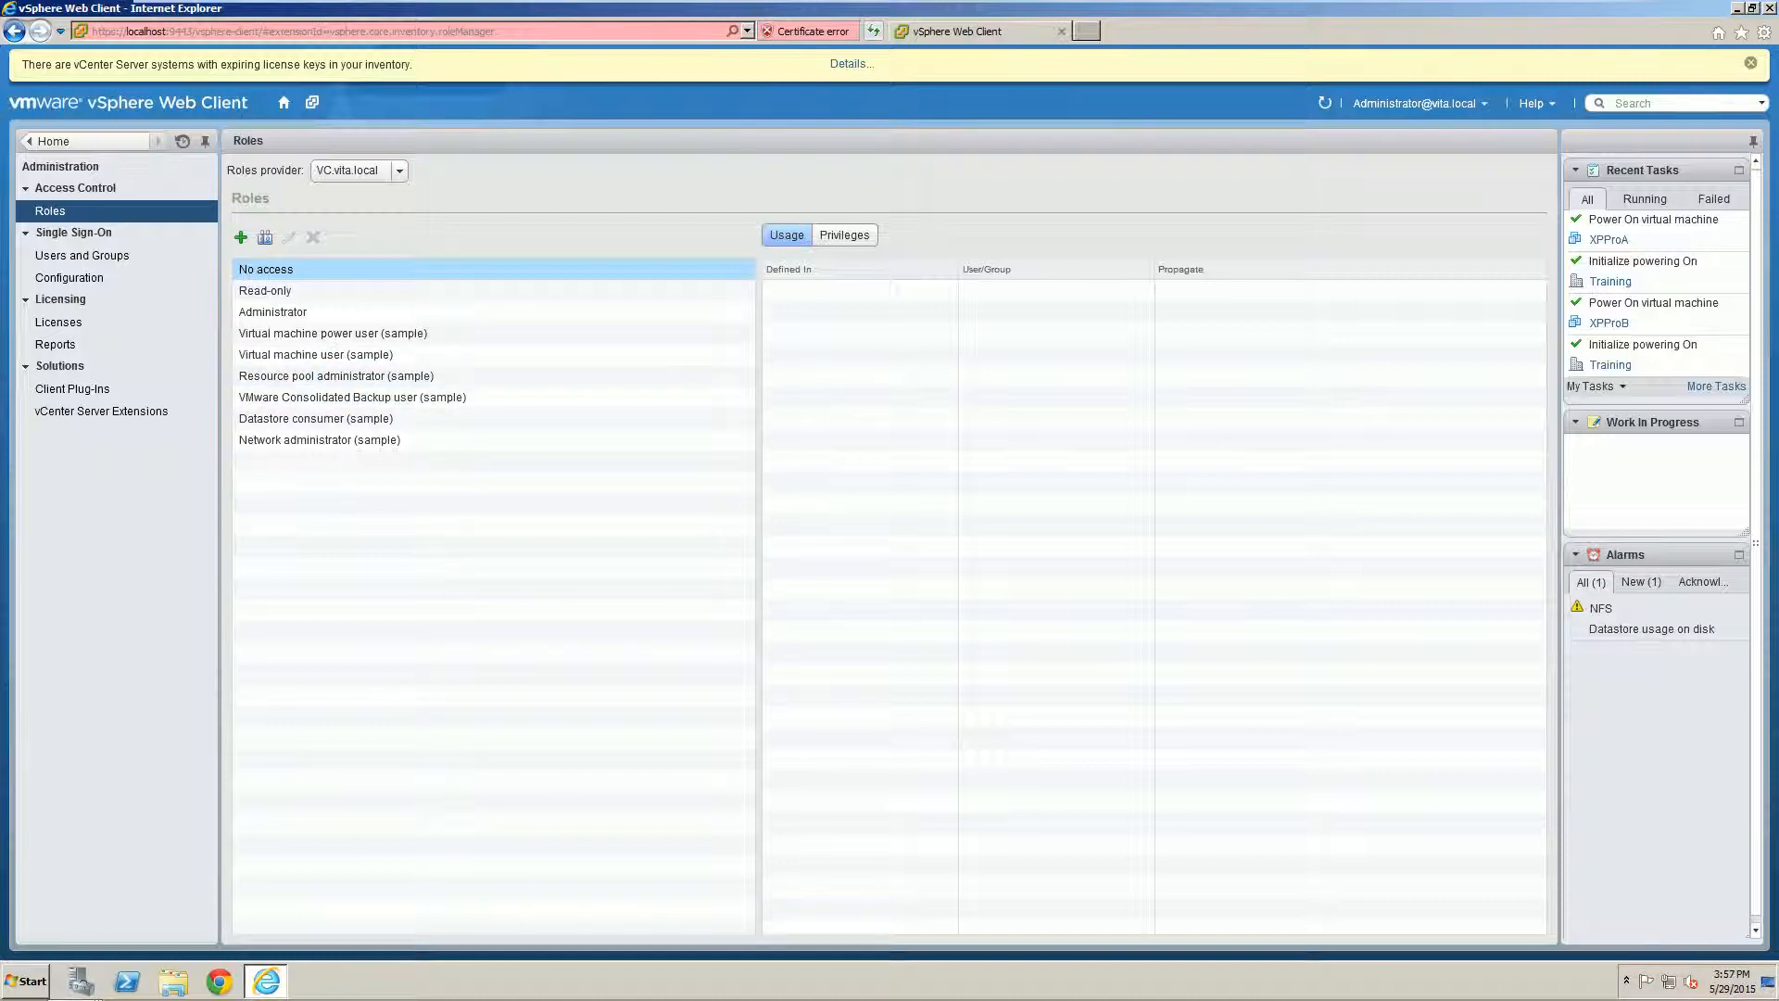
{"action": "left_click", "coordinate": [240, 237]}
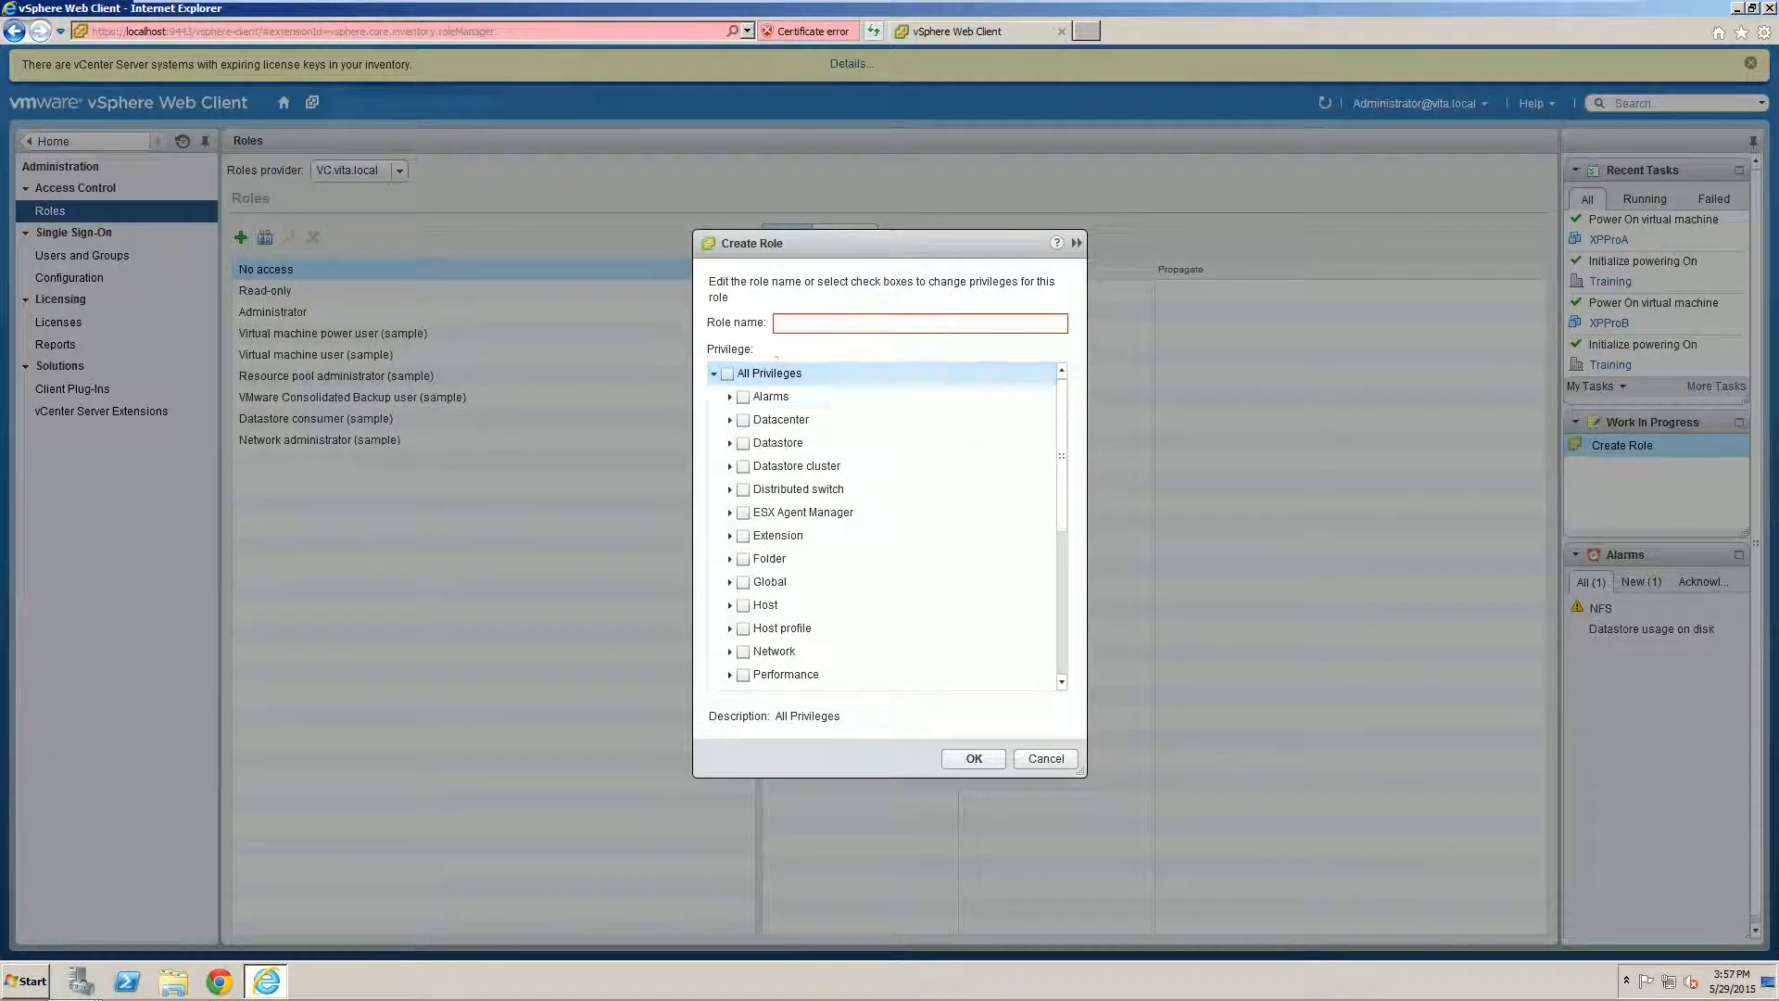
Step: Enter 'Template Deployer' as the role name, fixing the typo, and tick the Datastore privilege group
{"action": "left_click", "coordinate": [789, 326]}
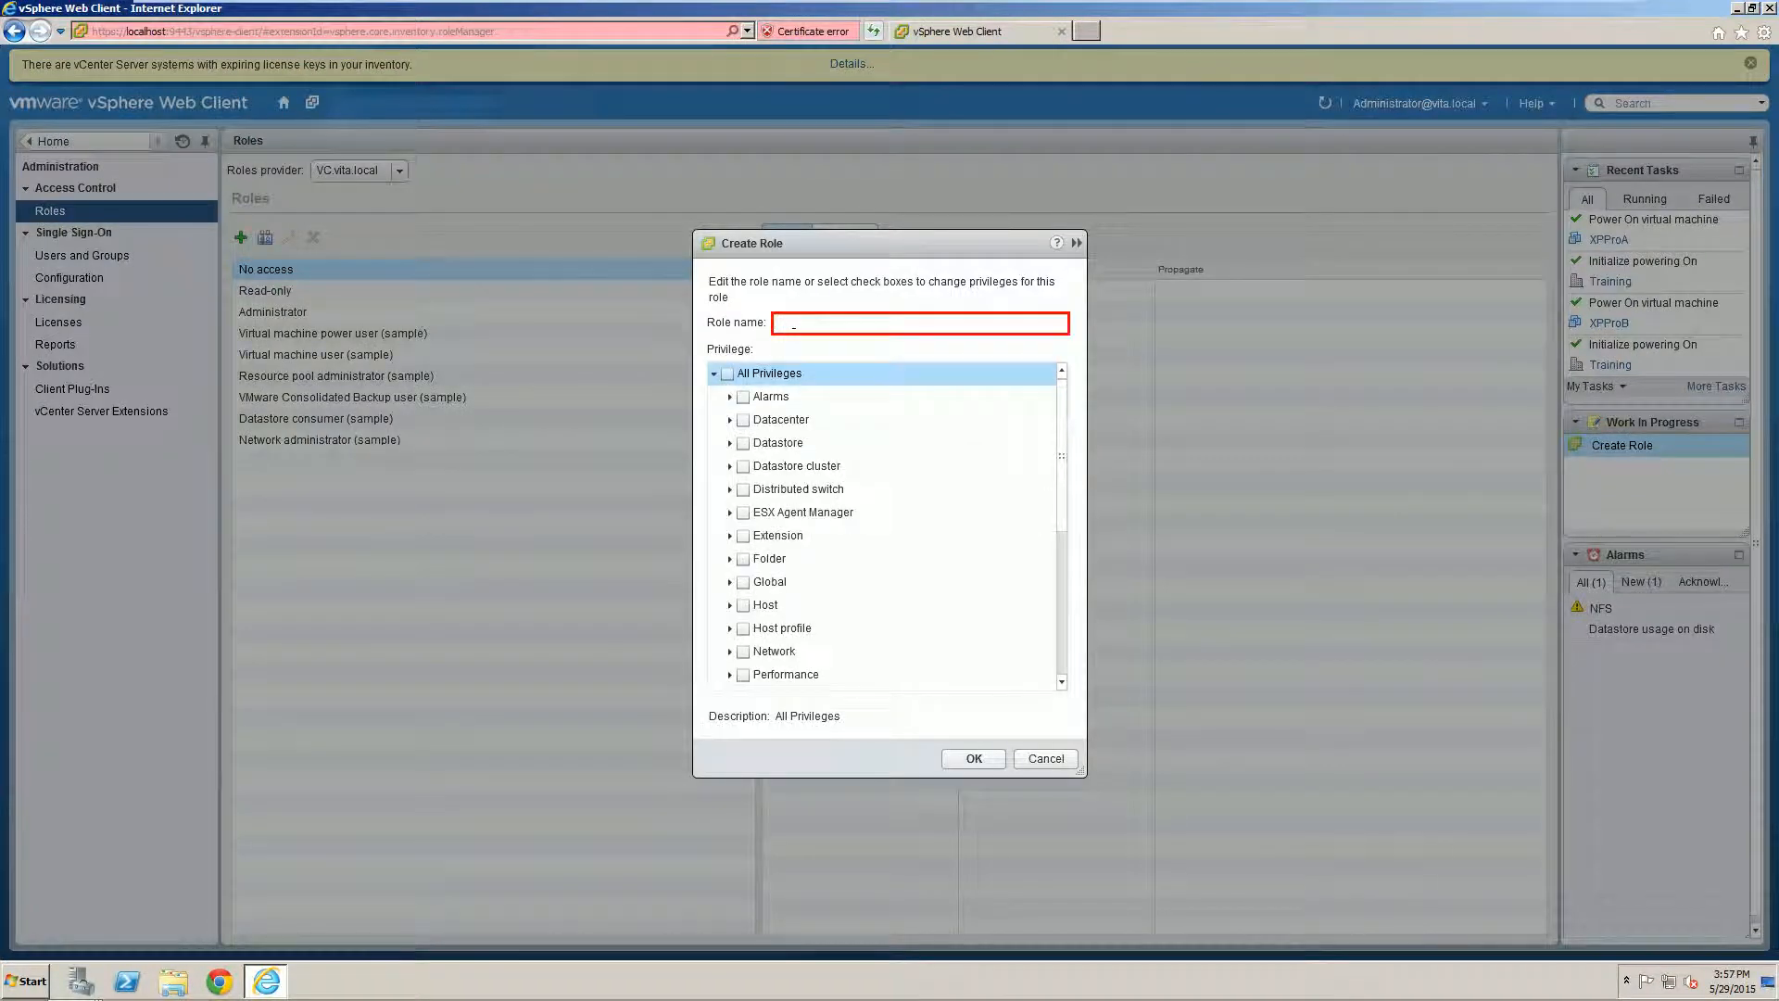
{"action": "type", "text": "D"}
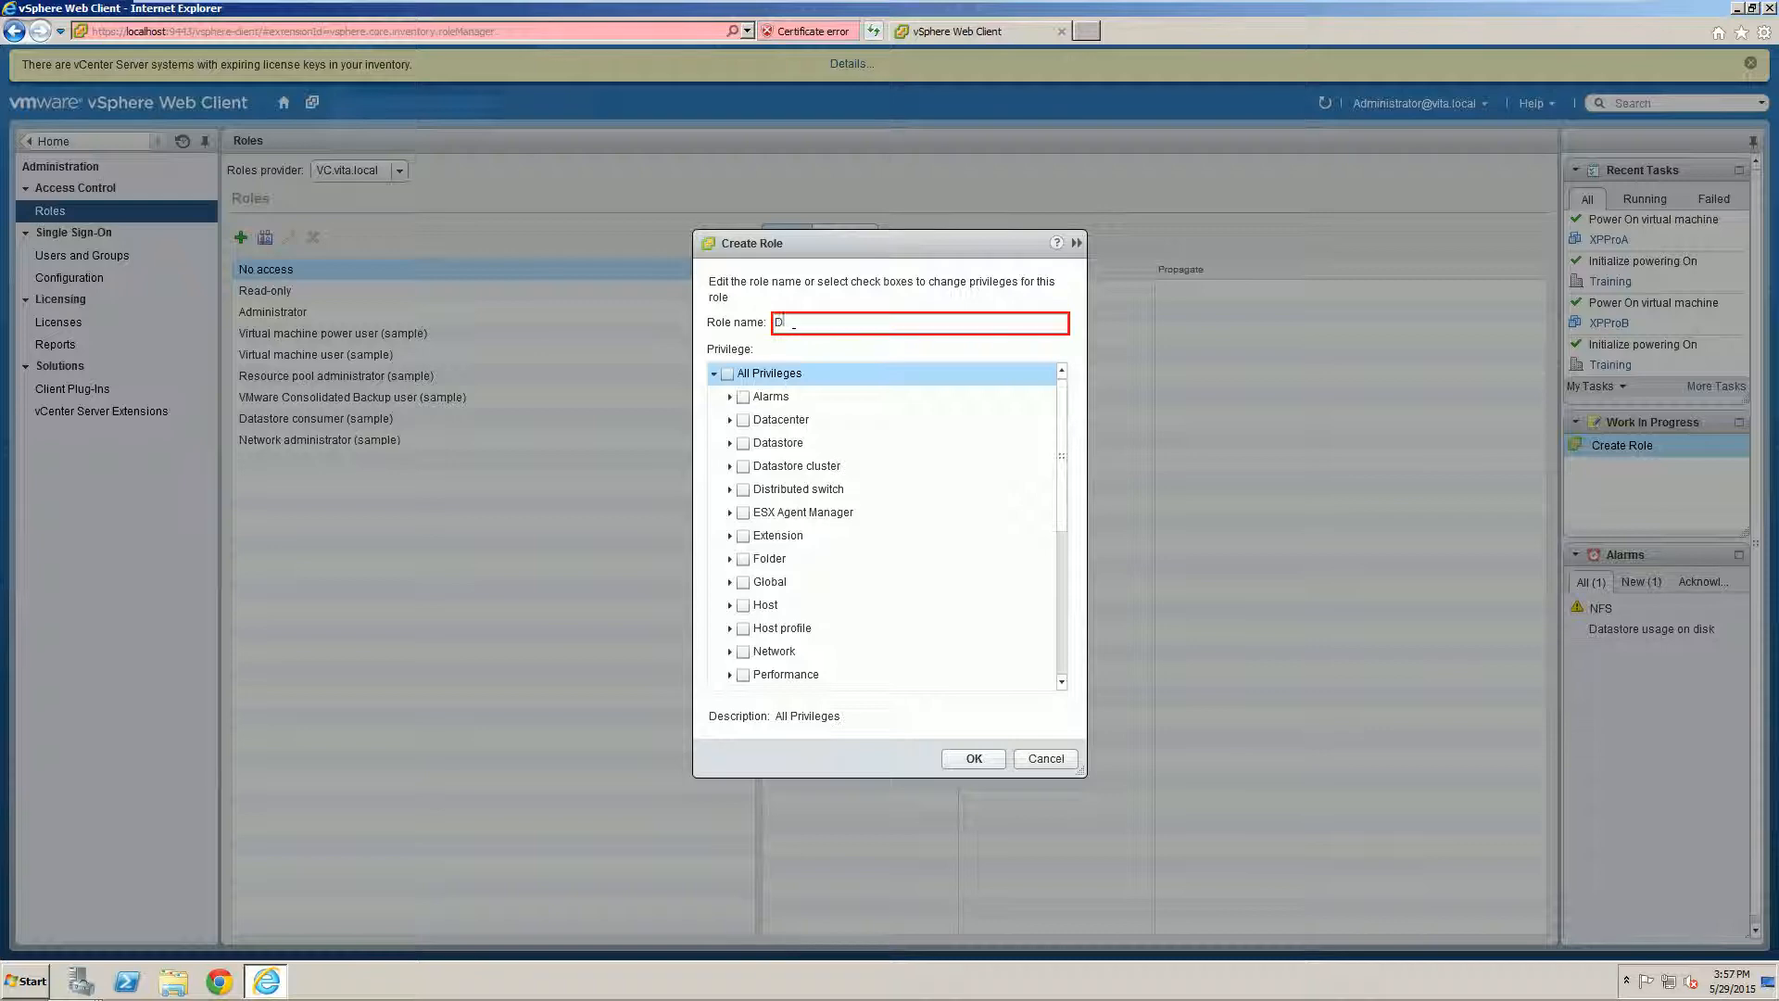
{"action": "type", "text": "emplate Deployer"}
{"action": "key", "text": "Delete"}
{"action": "type", "text": "T"}
{"action": "key", "text": "Down"}
{"action": "key", "text": "Down"}
{"action": "key", "text": "Down"}
{"action": "key", "text": "space"}
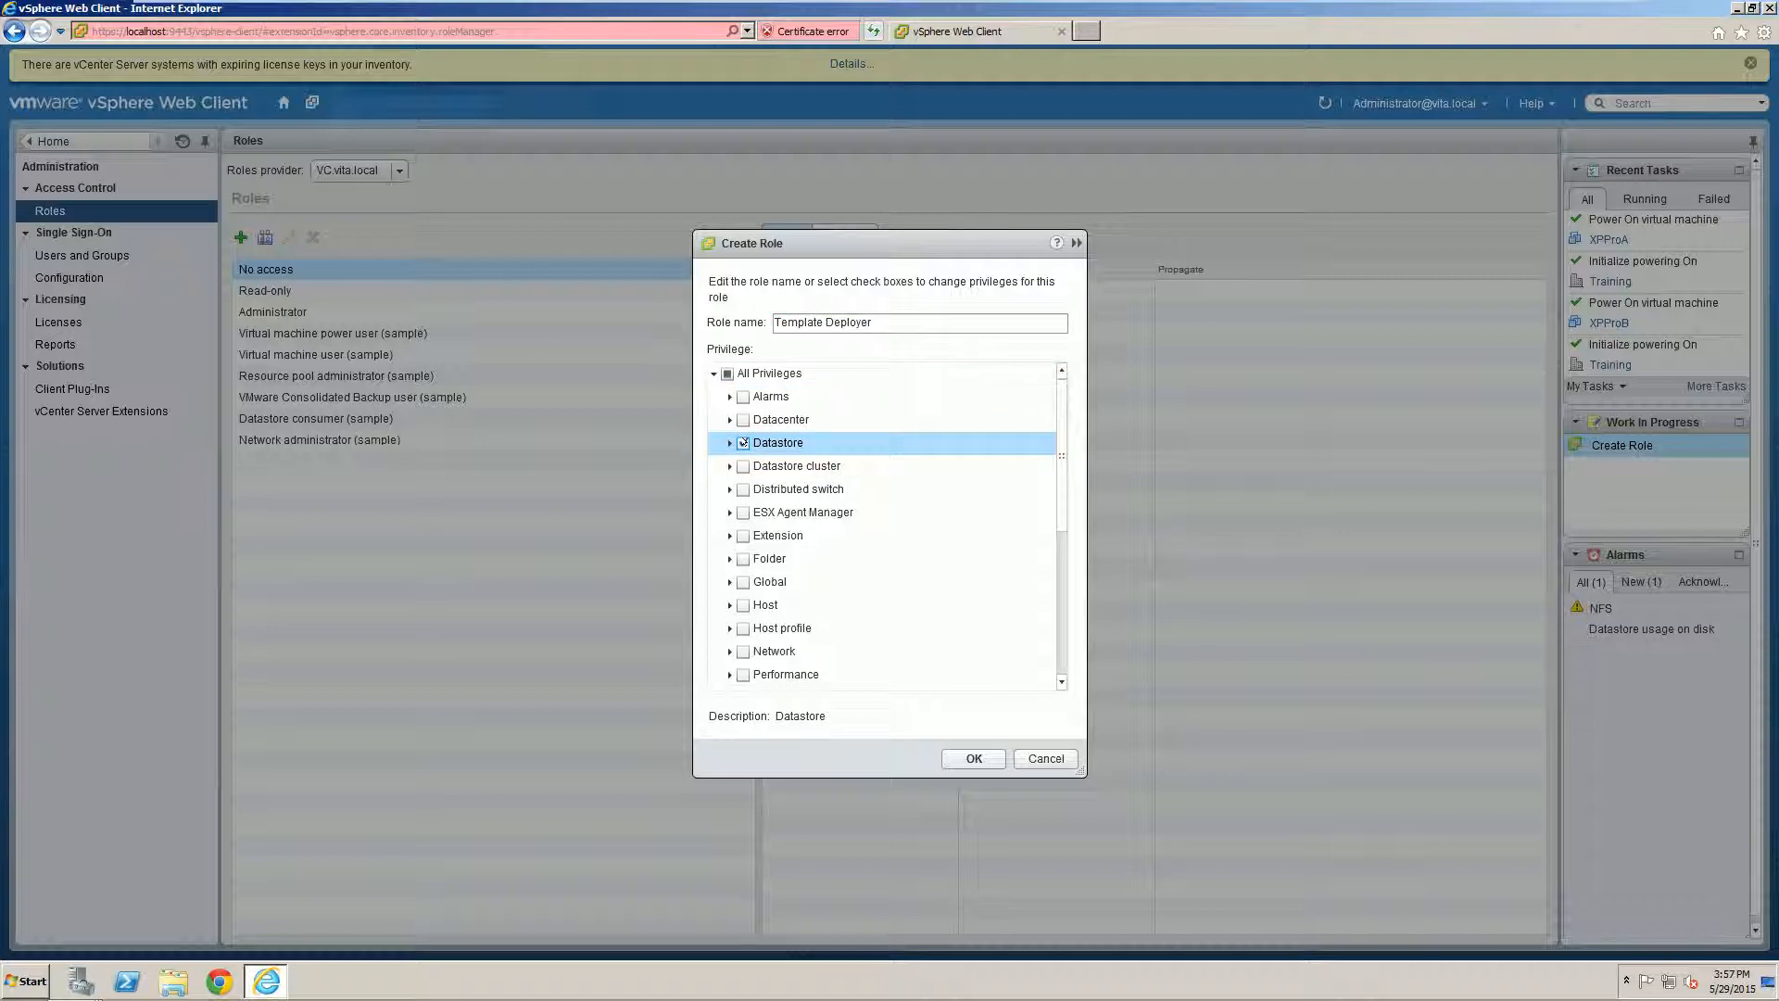
Step: Narrow Datastore to Allocate space, and grant Assign network and Assign virtual machine to resource pool
{"action": "key", "text": "Right"}
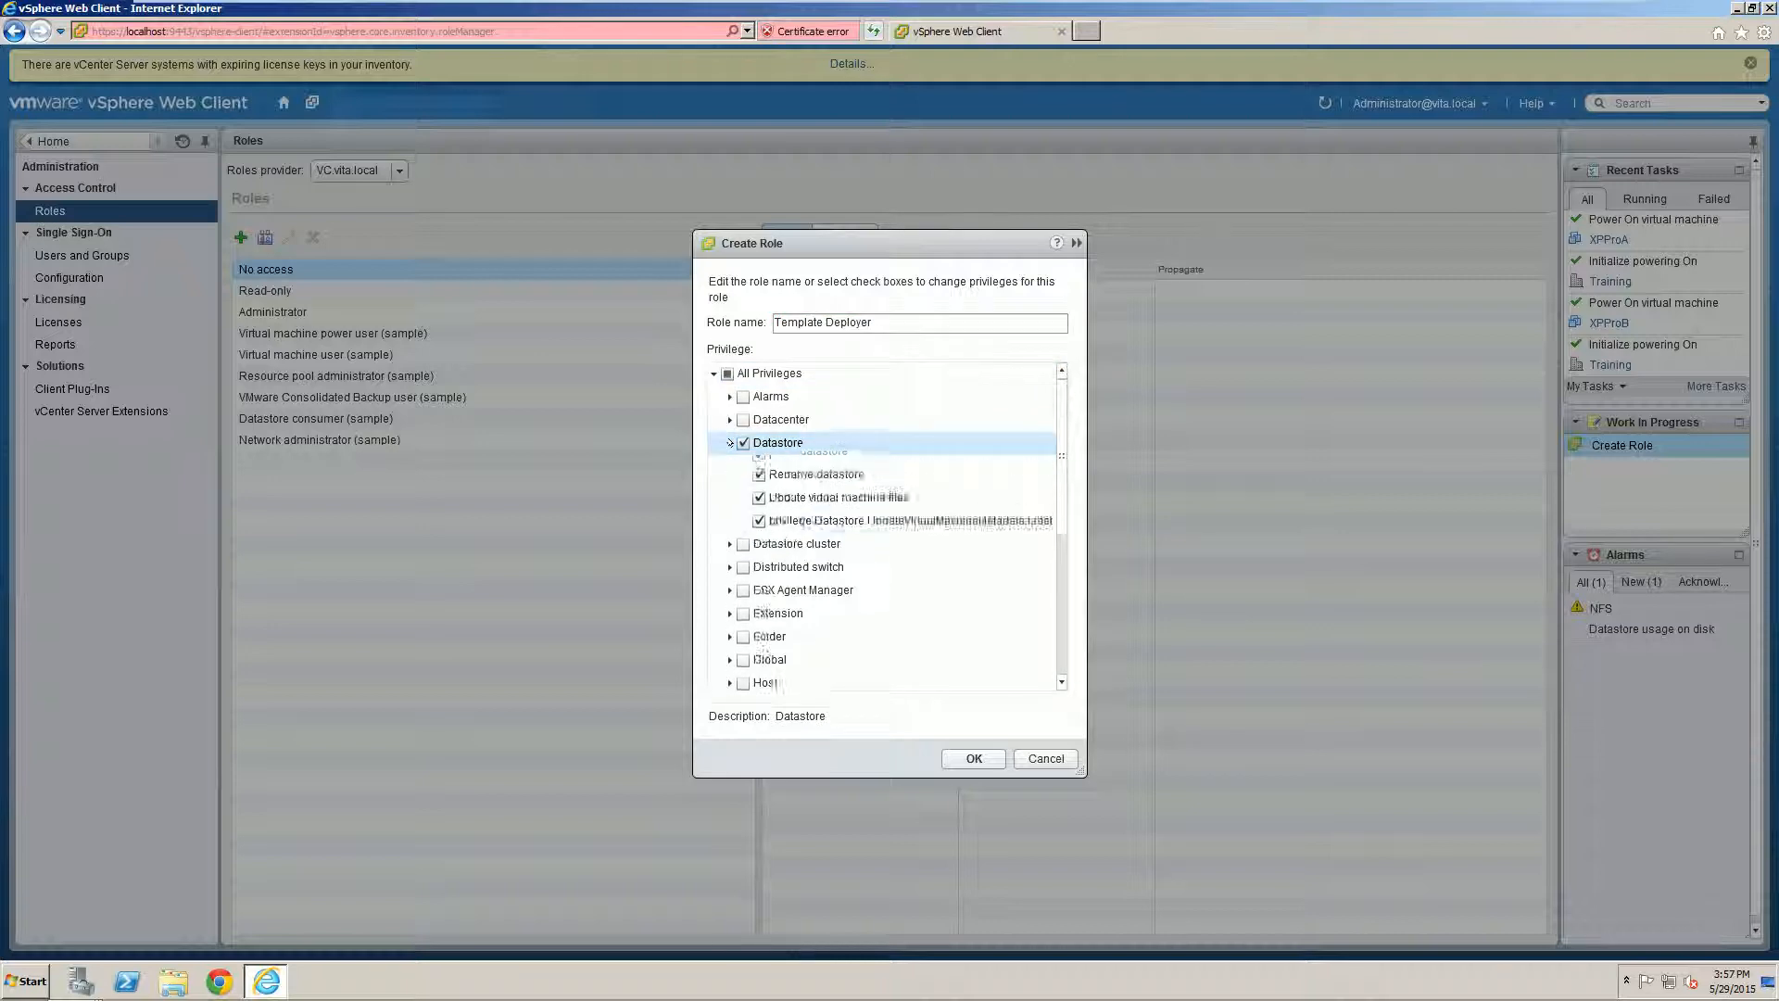
{"action": "left_click", "coordinate": [744, 443]}
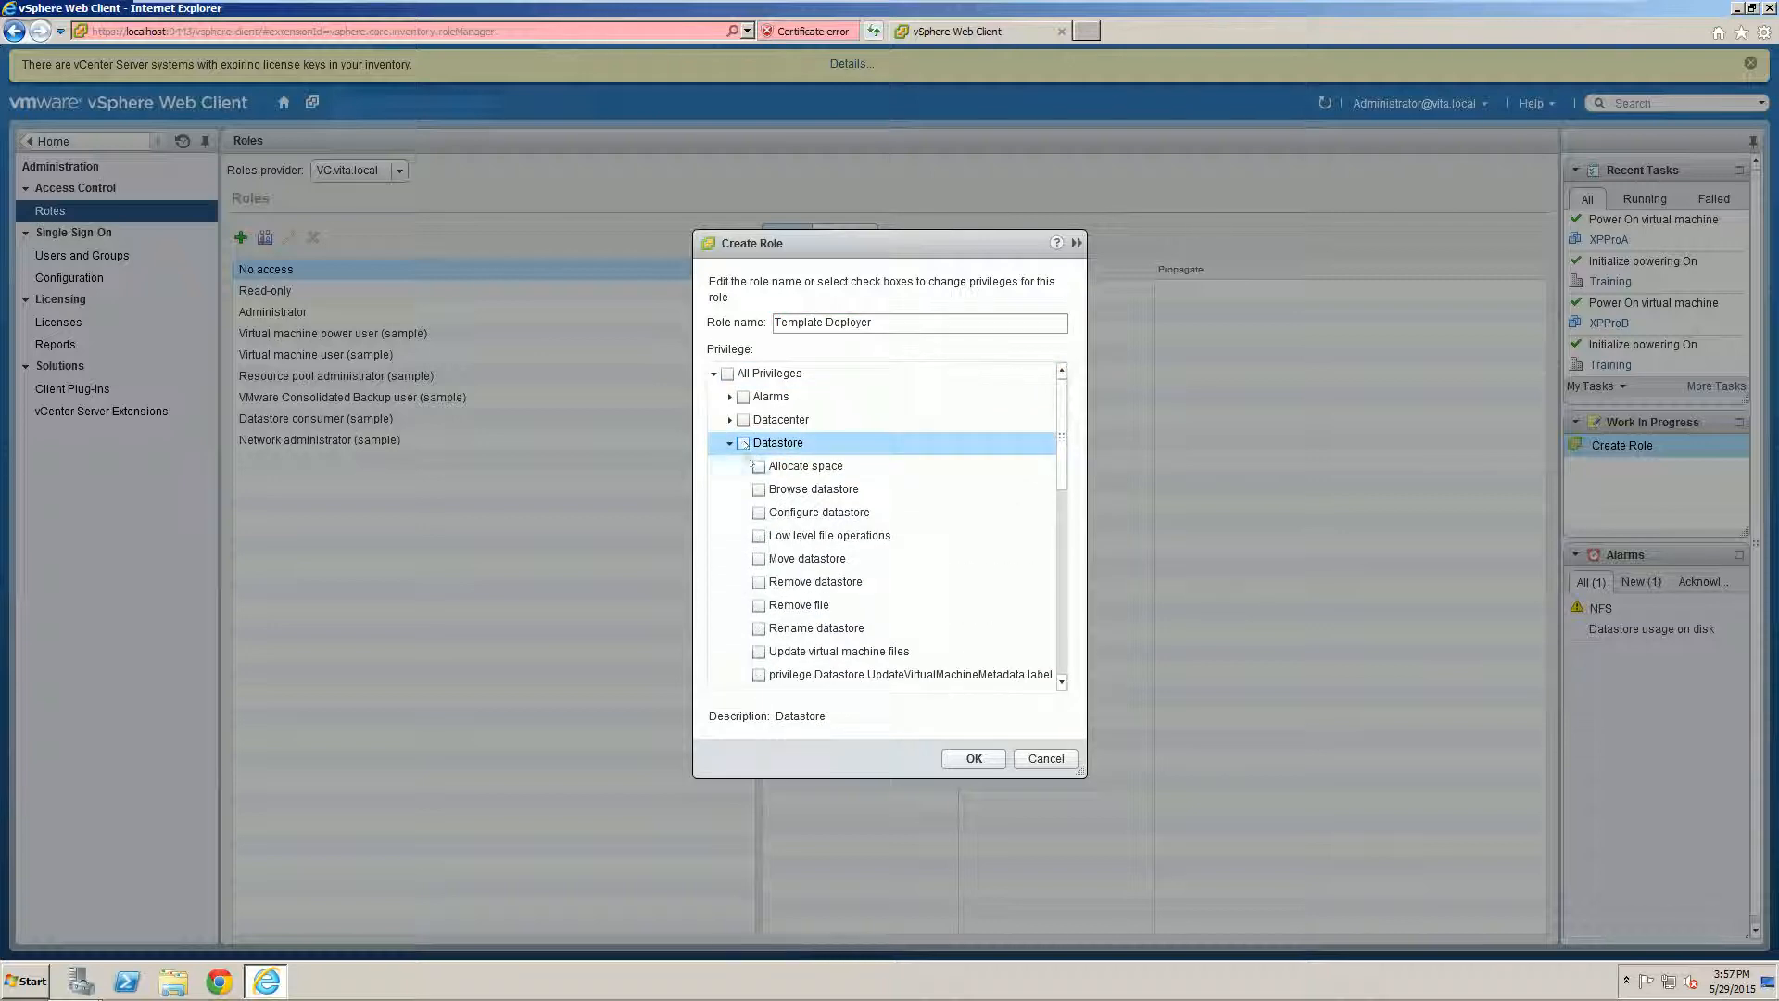
{"action": "left_click", "coordinate": [758, 466]}
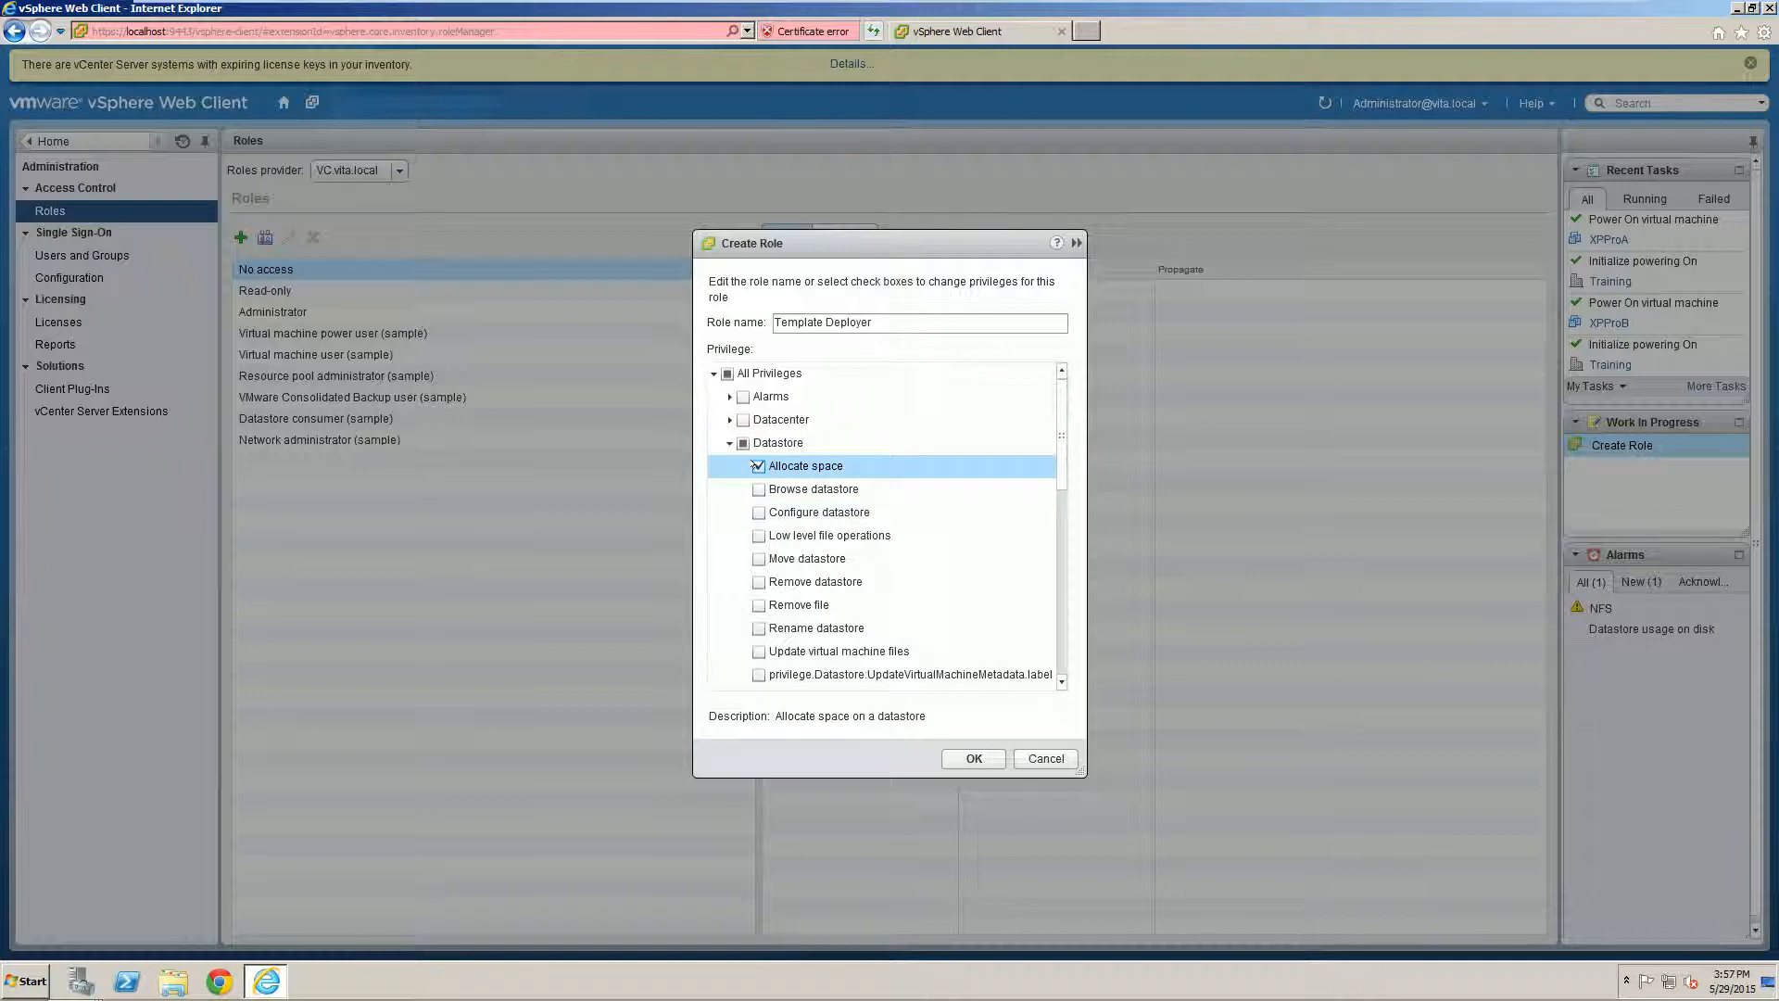
{"action": "left_click", "coordinate": [729, 442]}
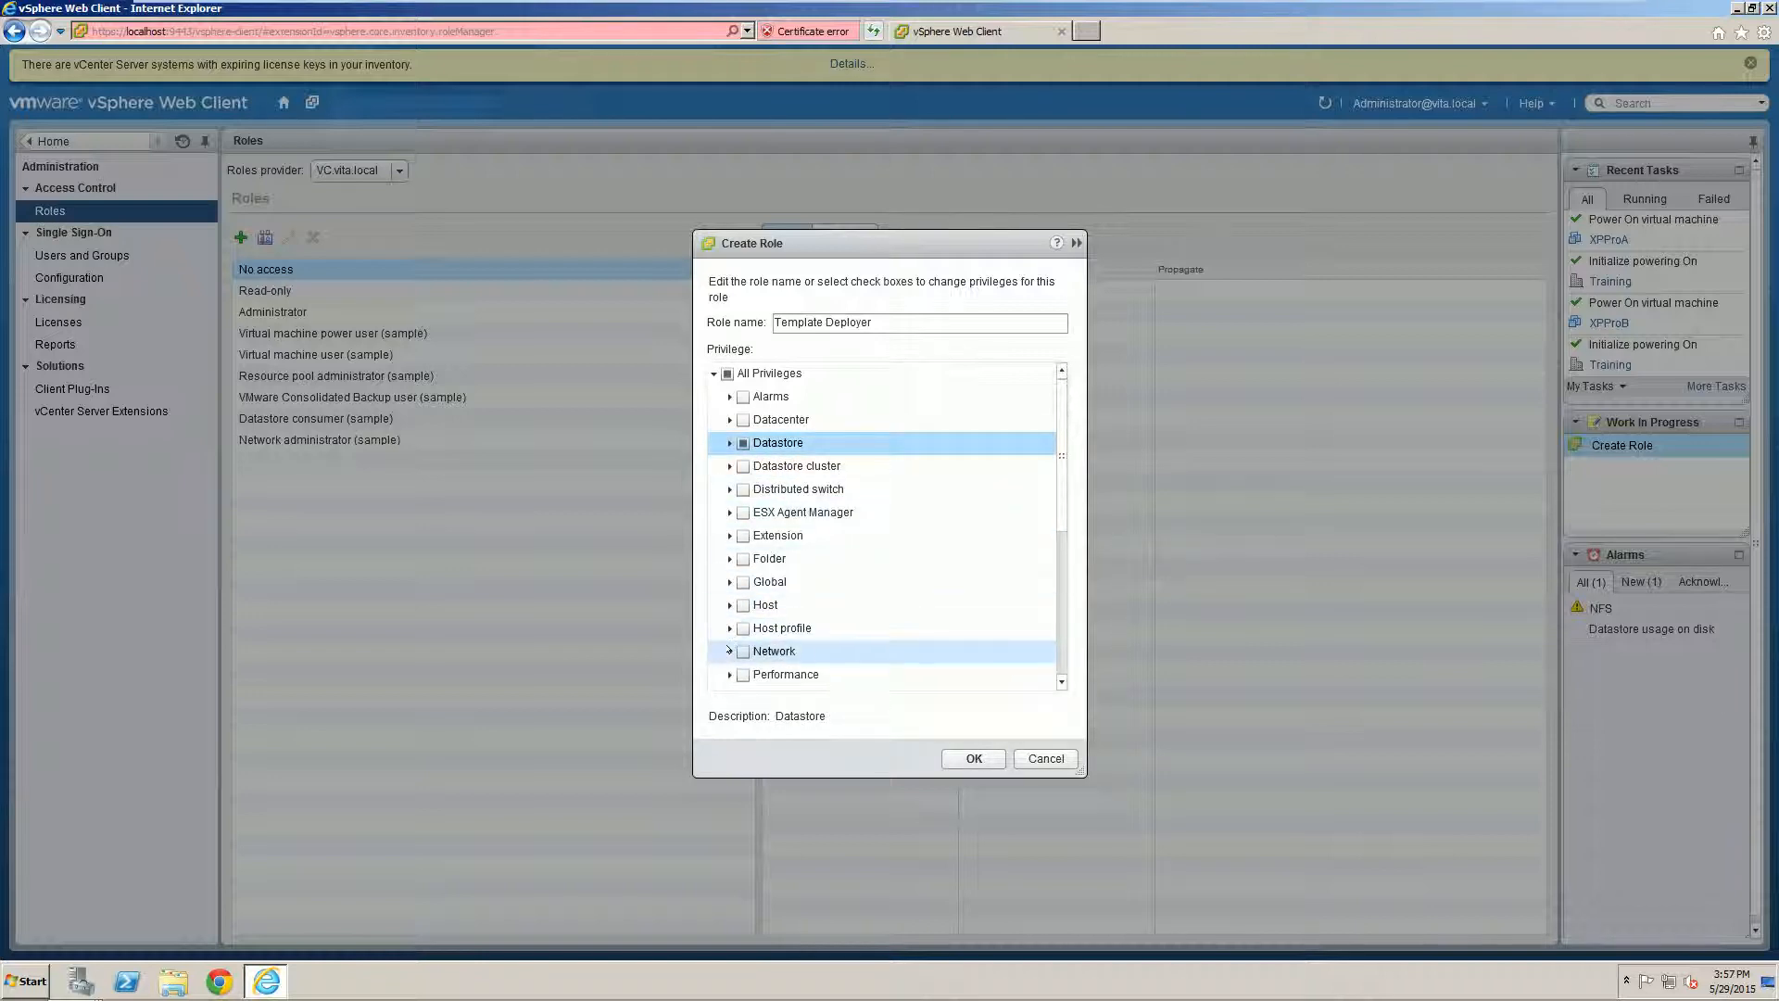
{"action": "left_click", "coordinate": [729, 651]}
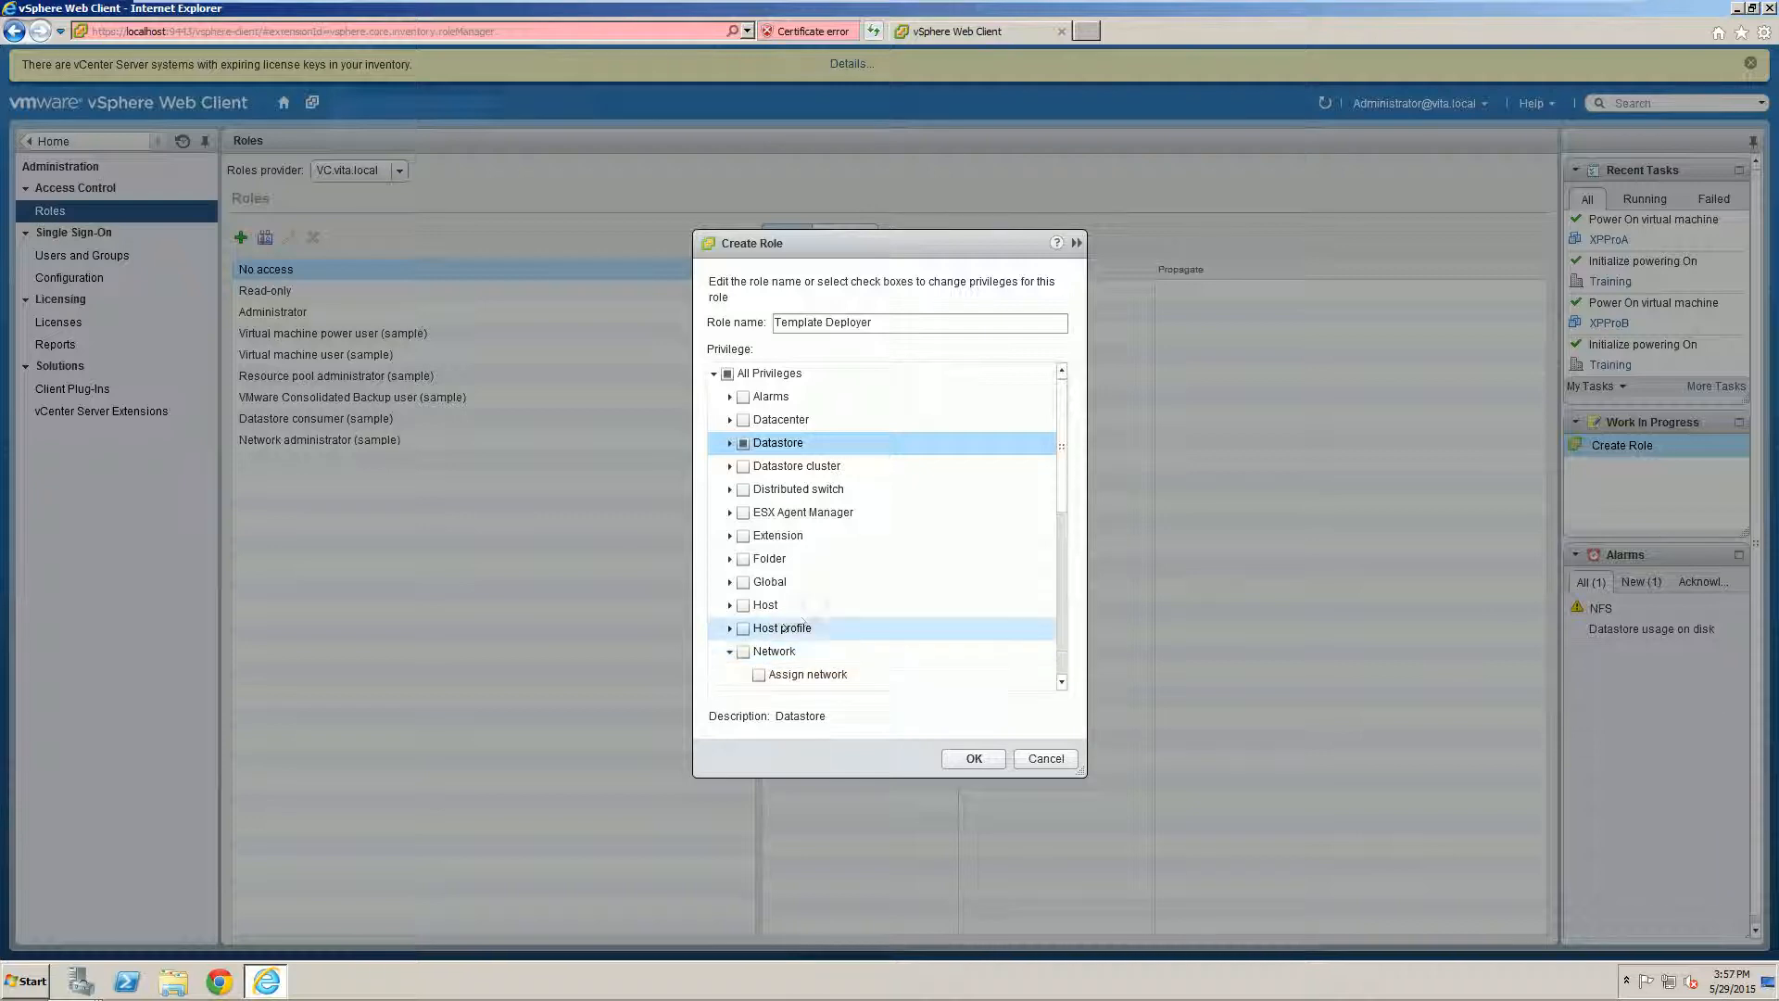
{"action": "left_click", "coordinate": [759, 674]}
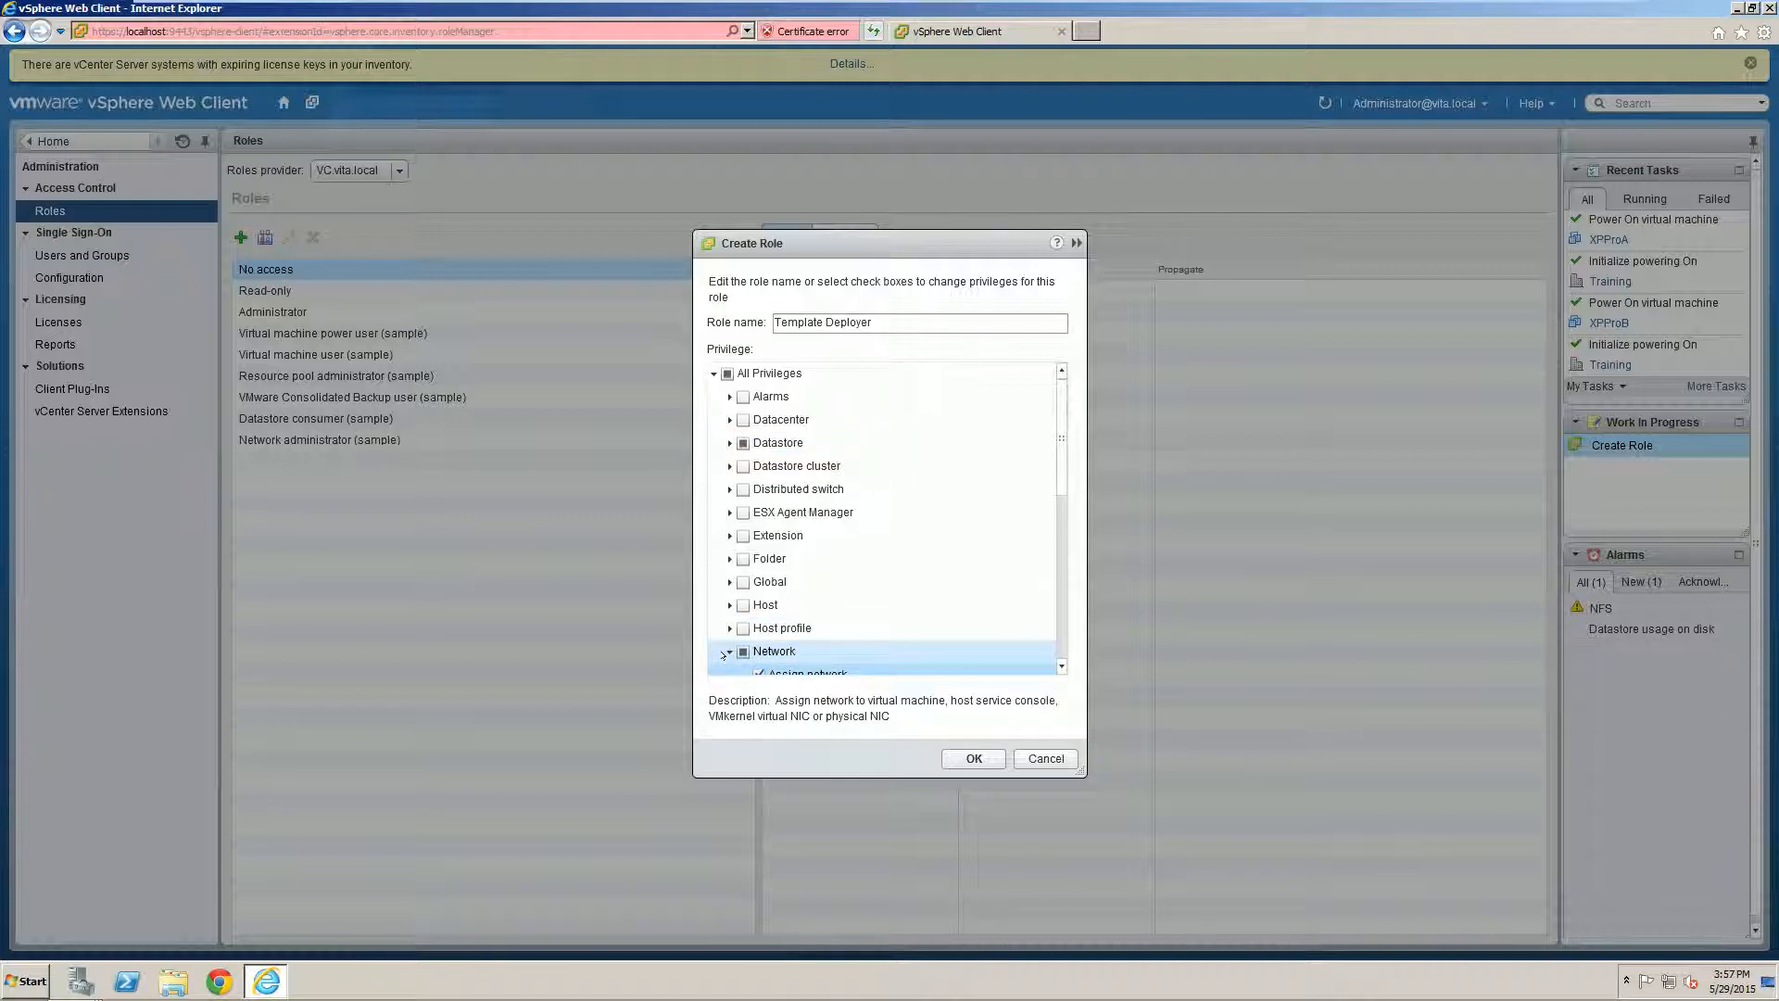
{"action": "left_click", "coordinate": [723, 655]}
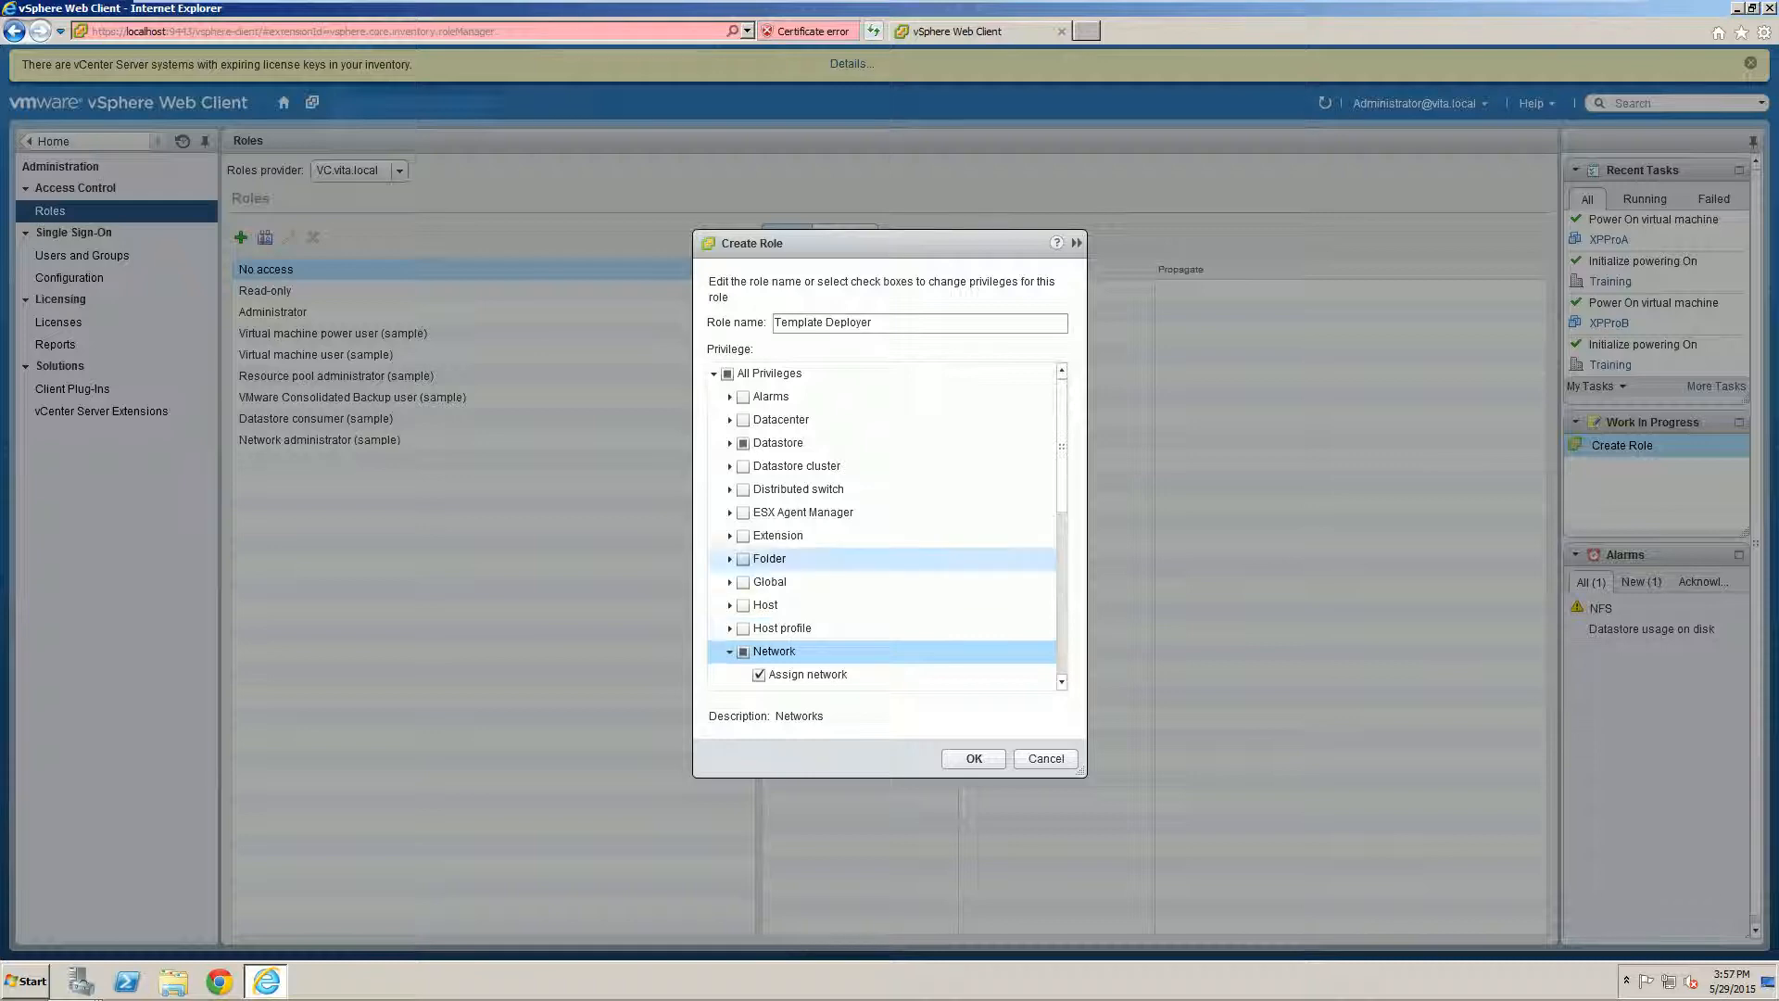
{"action": "left_click", "coordinate": [727, 652]}
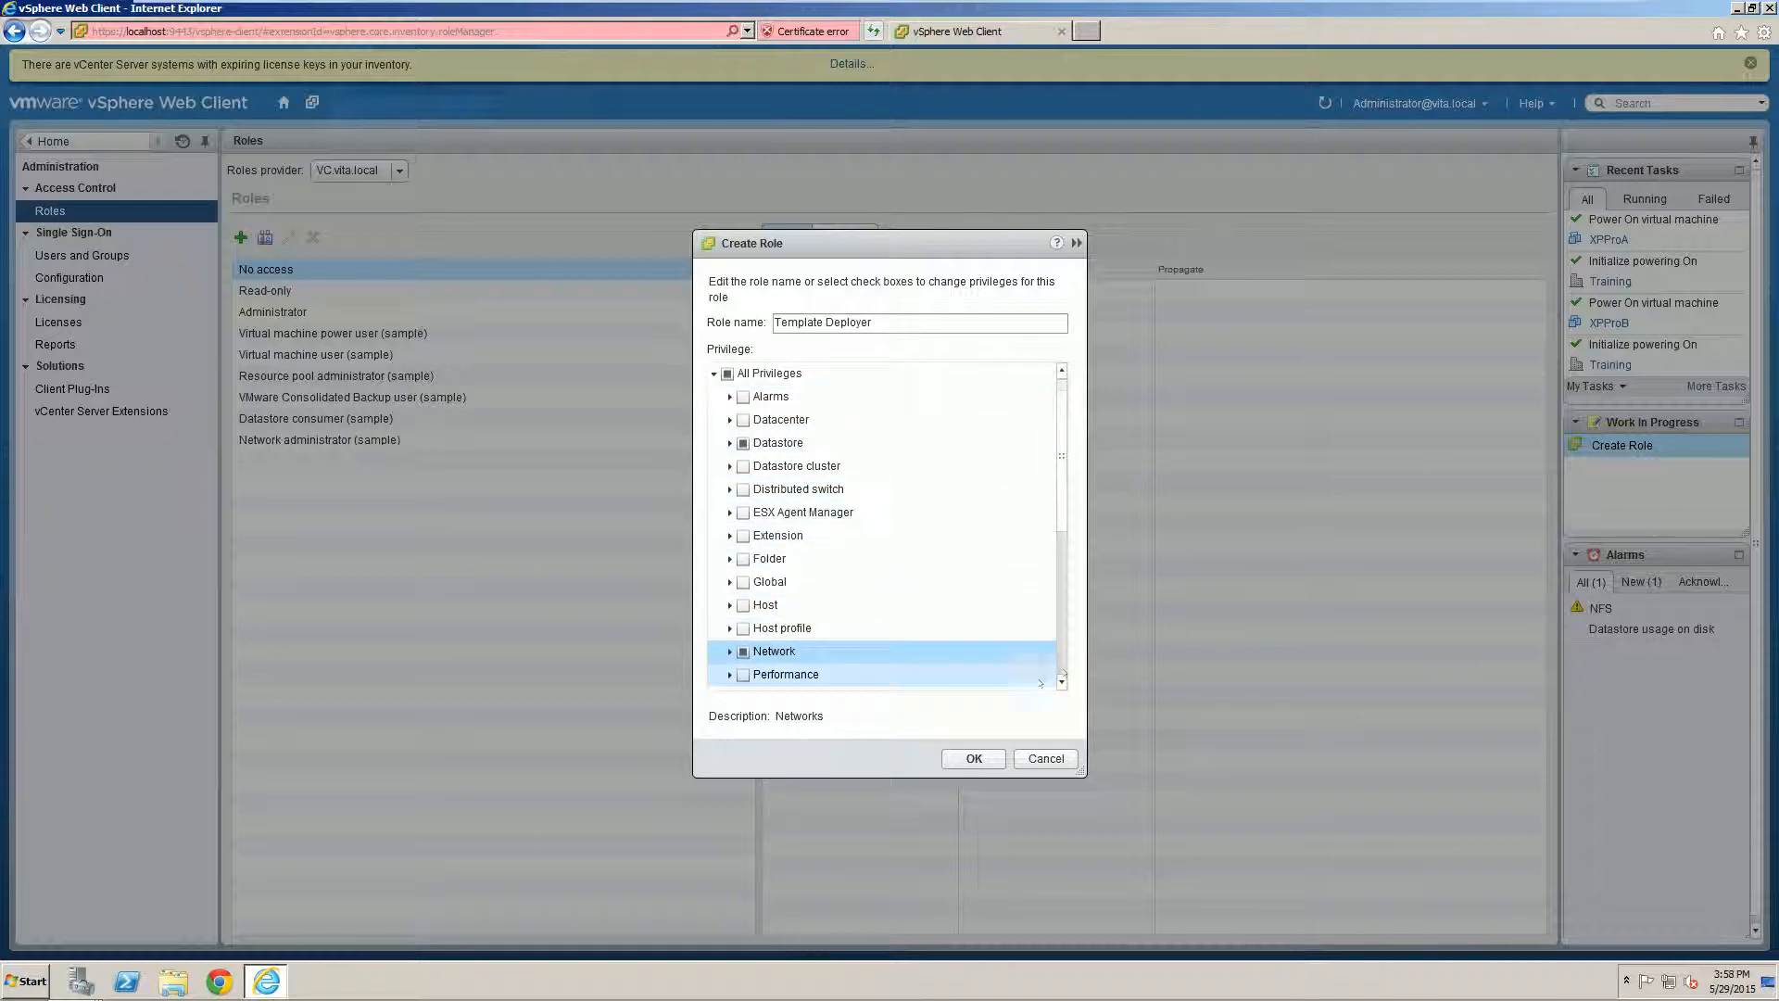
{"action": "scroll", "coordinate": [880, 580], "scroll_direction": "down", "scroll_amount": 1}
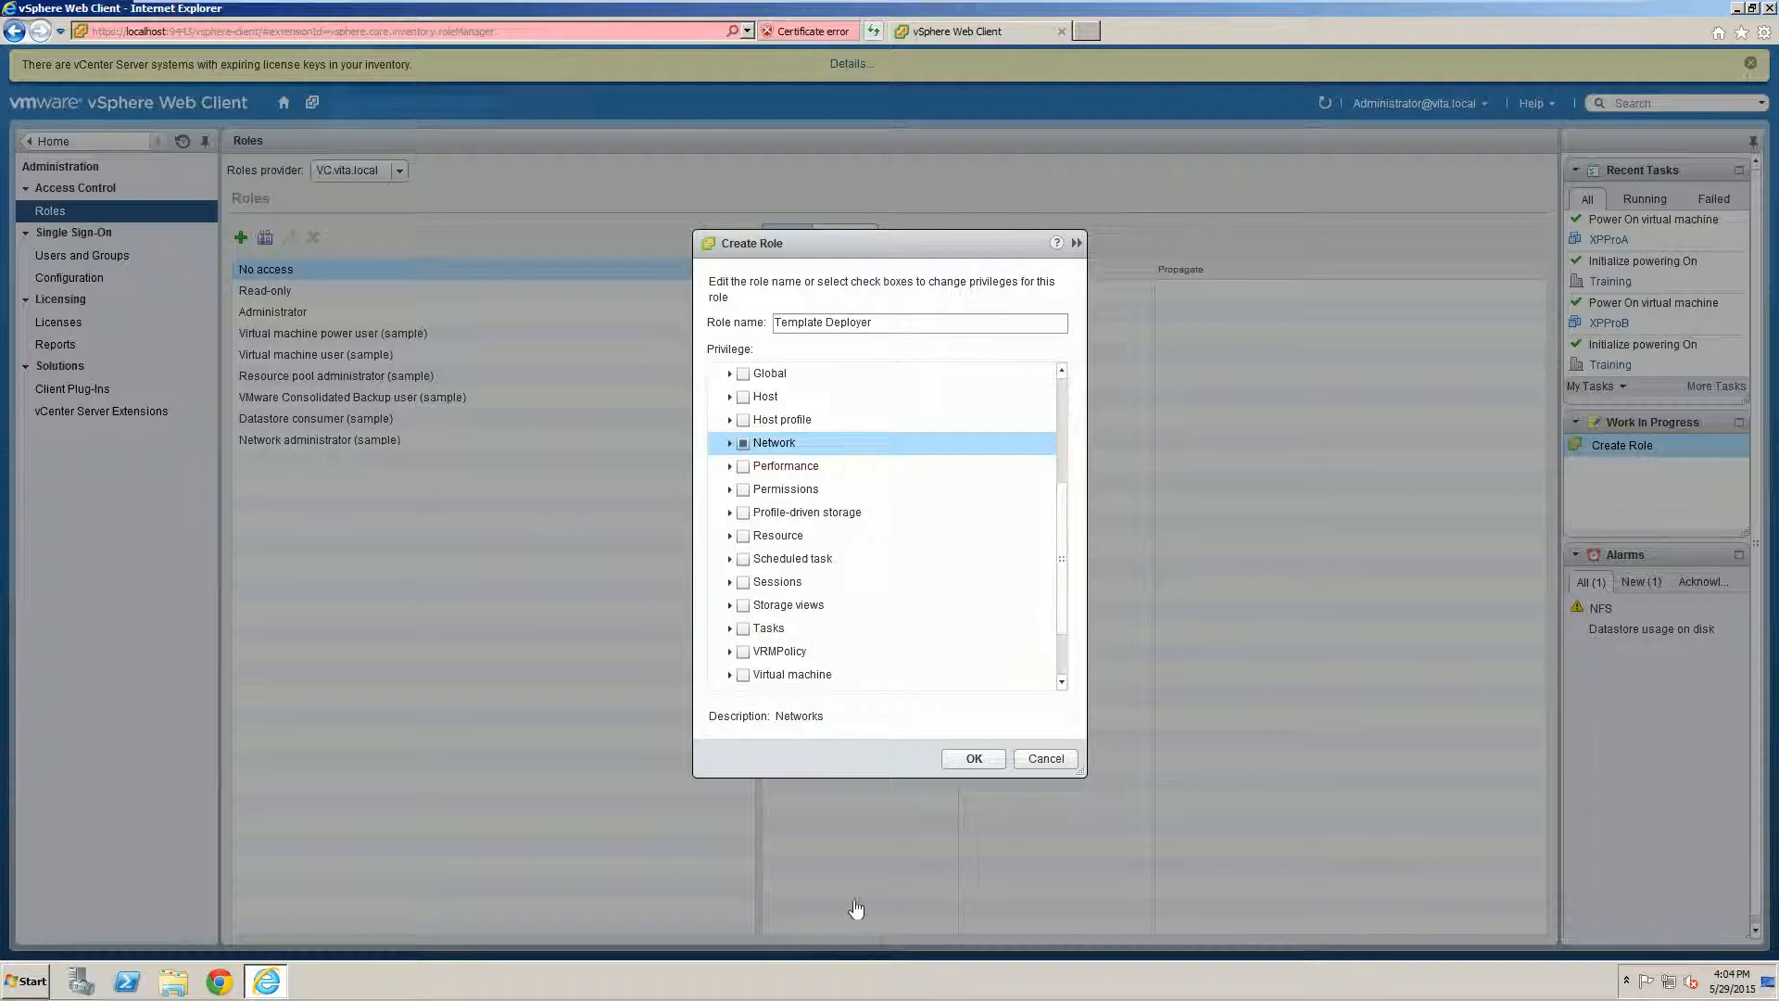
{"action": "left_click", "coordinate": [728, 536]}
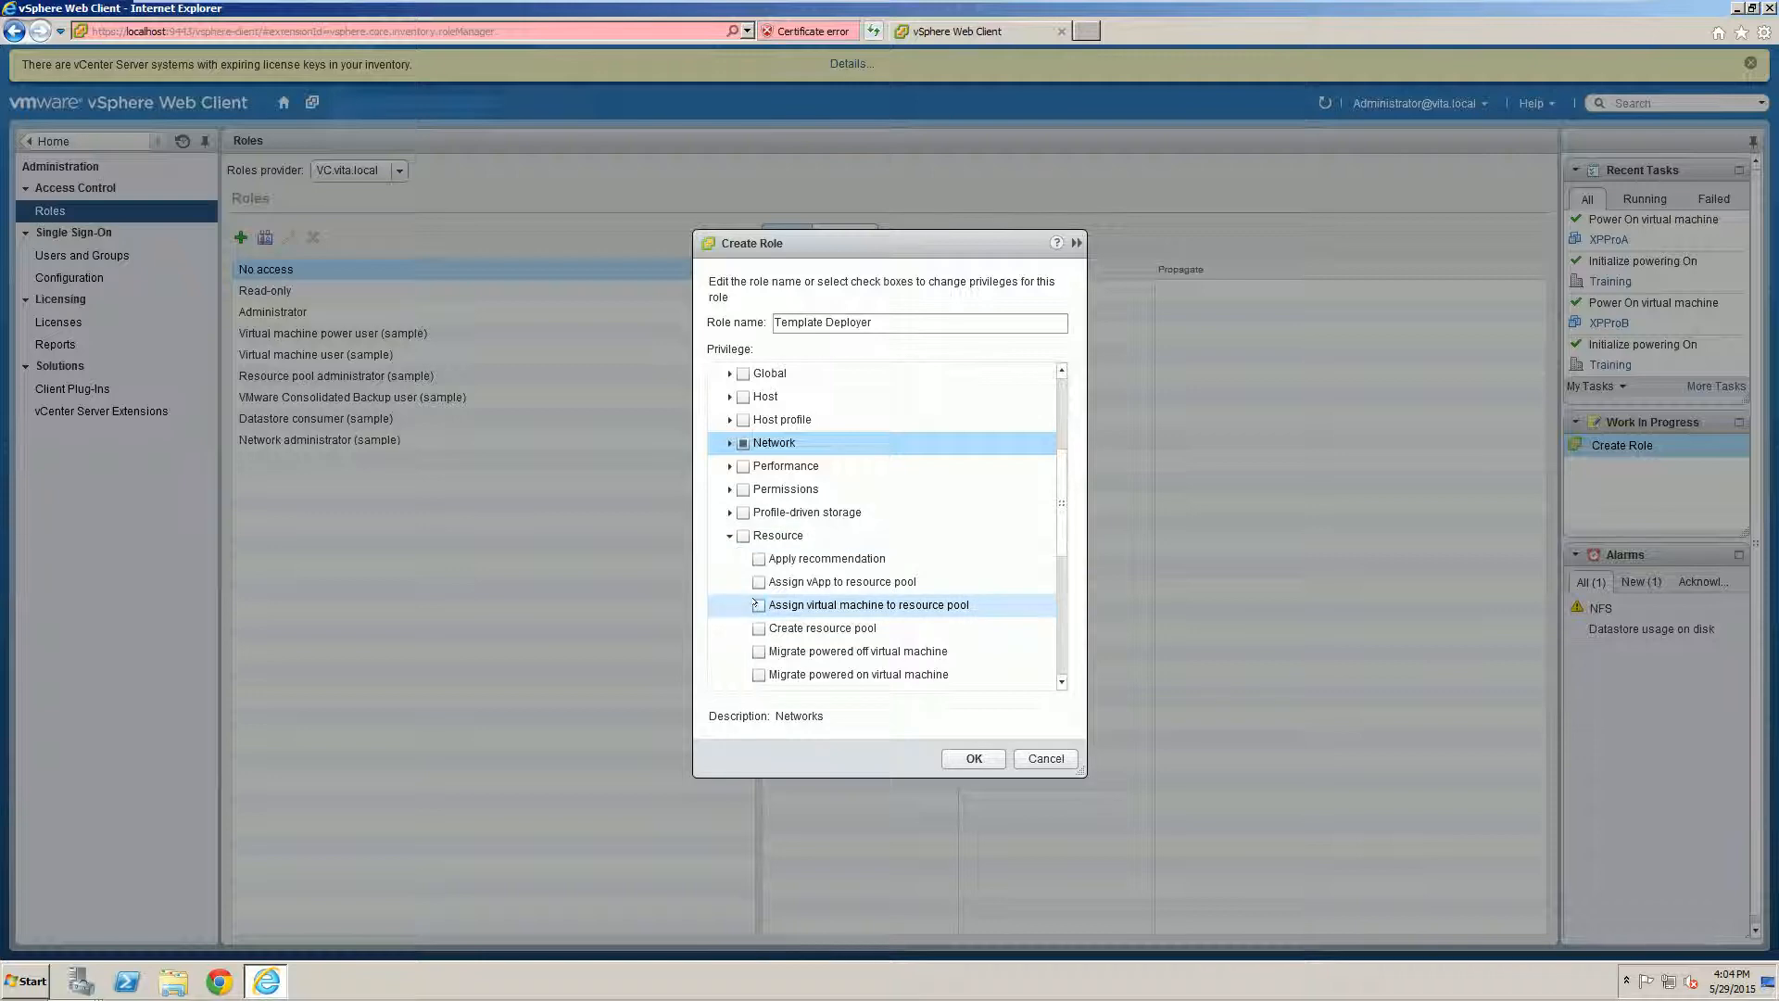
{"action": "left_click", "coordinate": [759, 605]}
{"action": "left_click", "coordinate": [729, 537]}
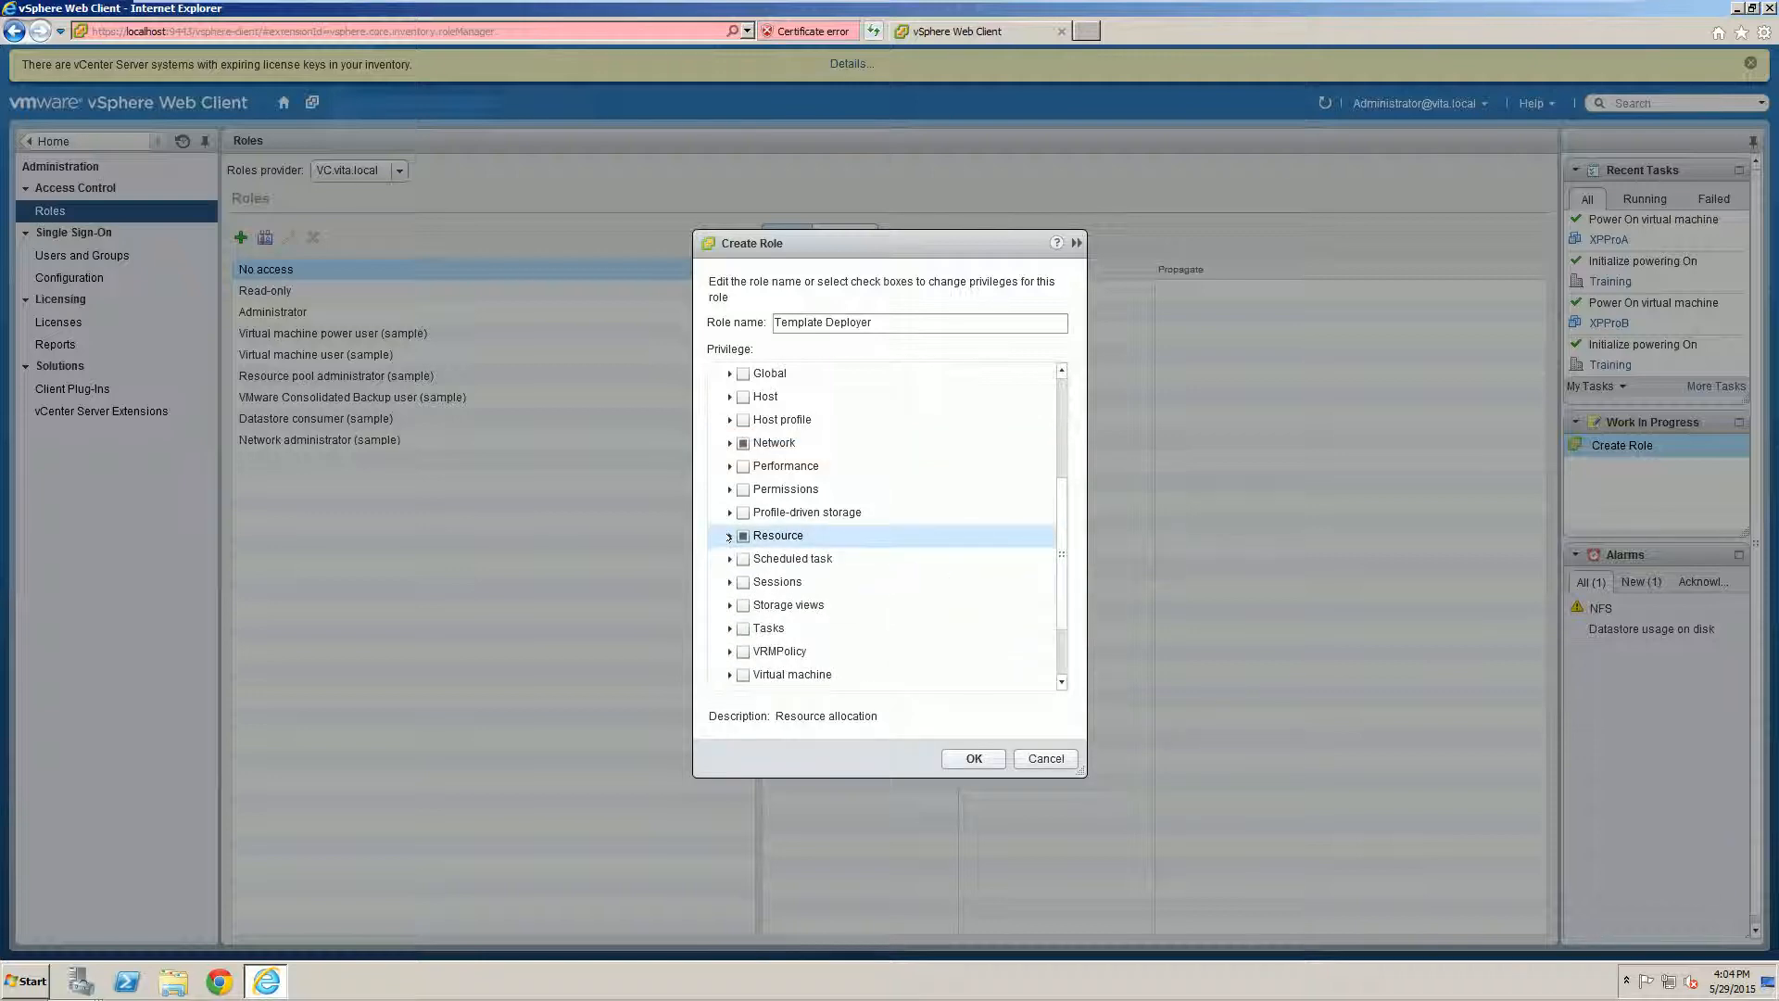
Step: Grant the virtual machine Configuration privileges Add new disk, Add or remove device and Memory configuration
{"action": "left_click", "coordinate": [728, 674]}
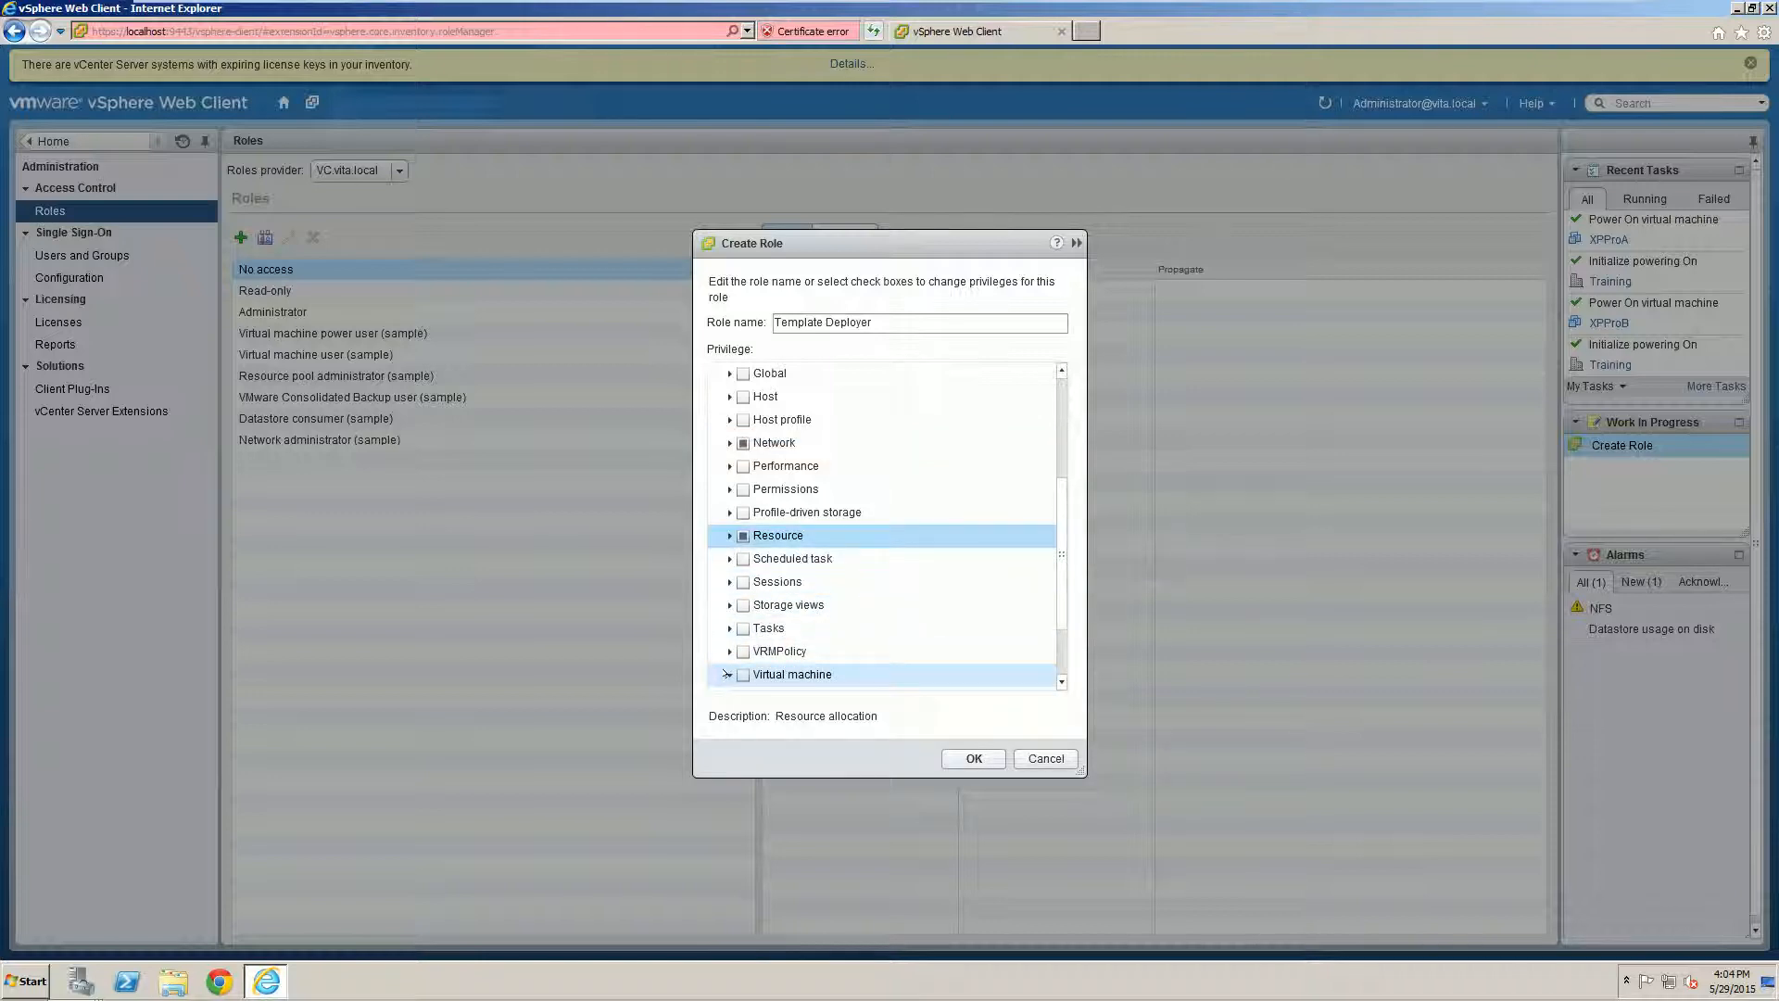
{"action": "scroll", "coordinate": [767, 639], "scroll_direction": "down", "scroll_amount": 4}
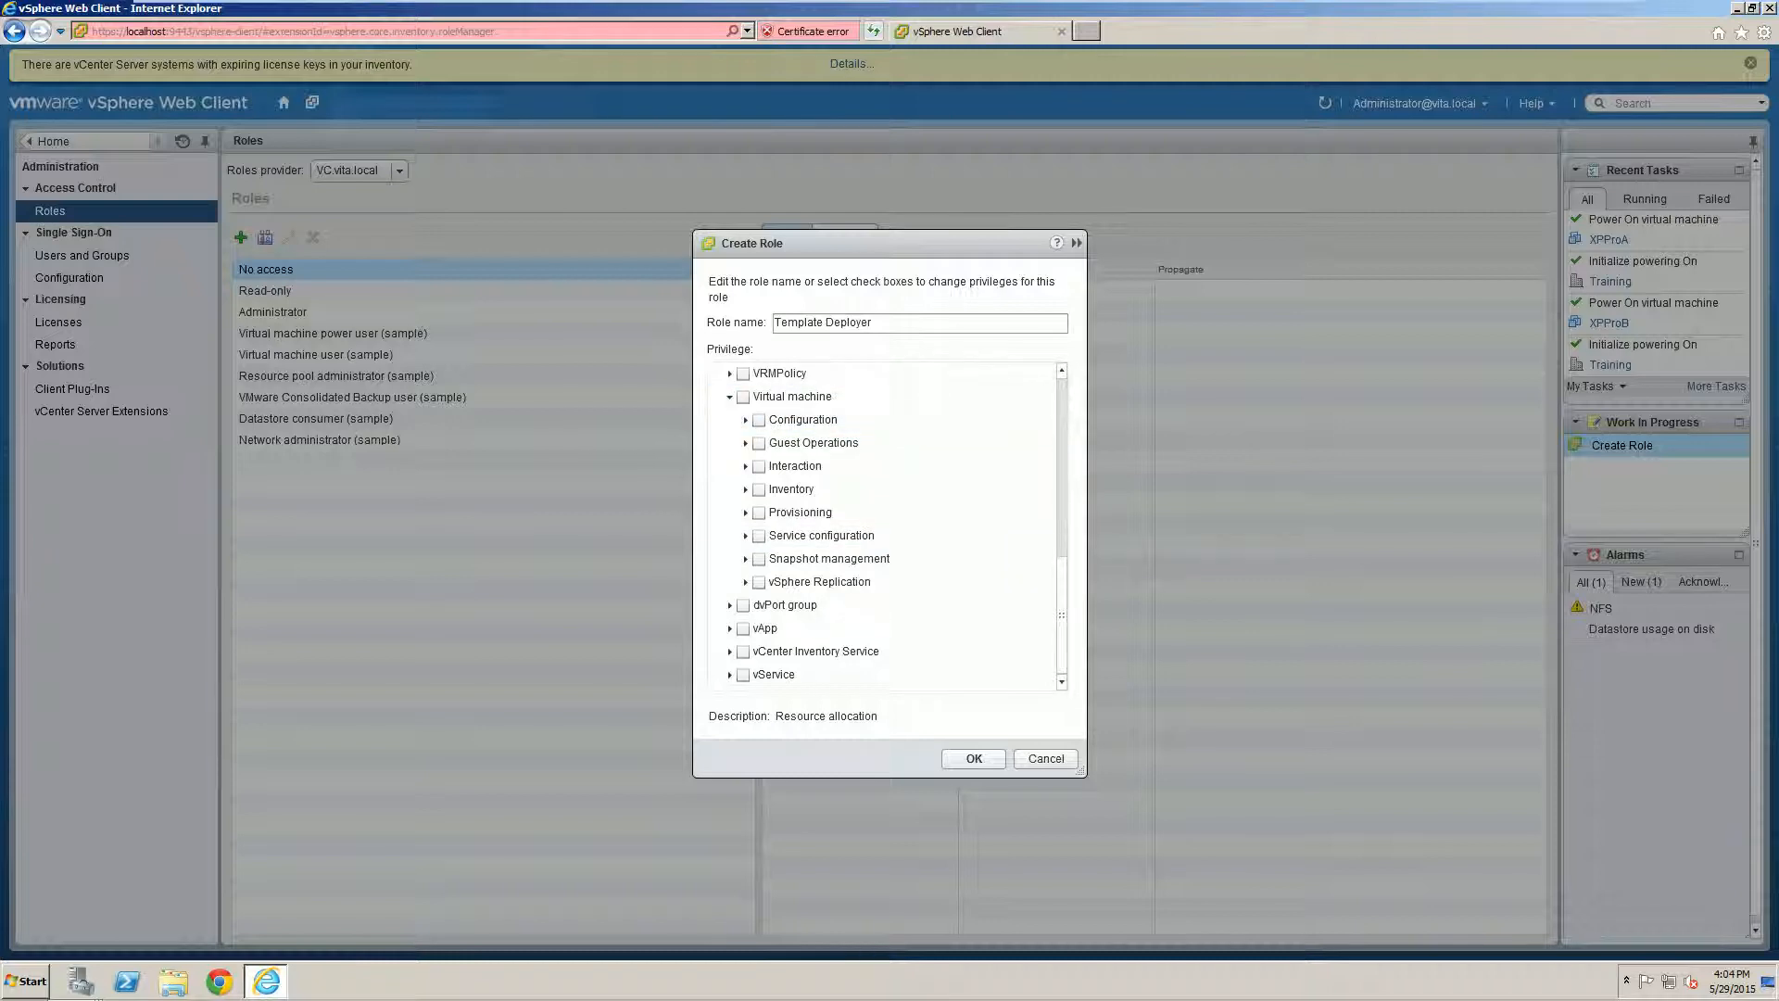
{"action": "left_click", "coordinate": [745, 421]}
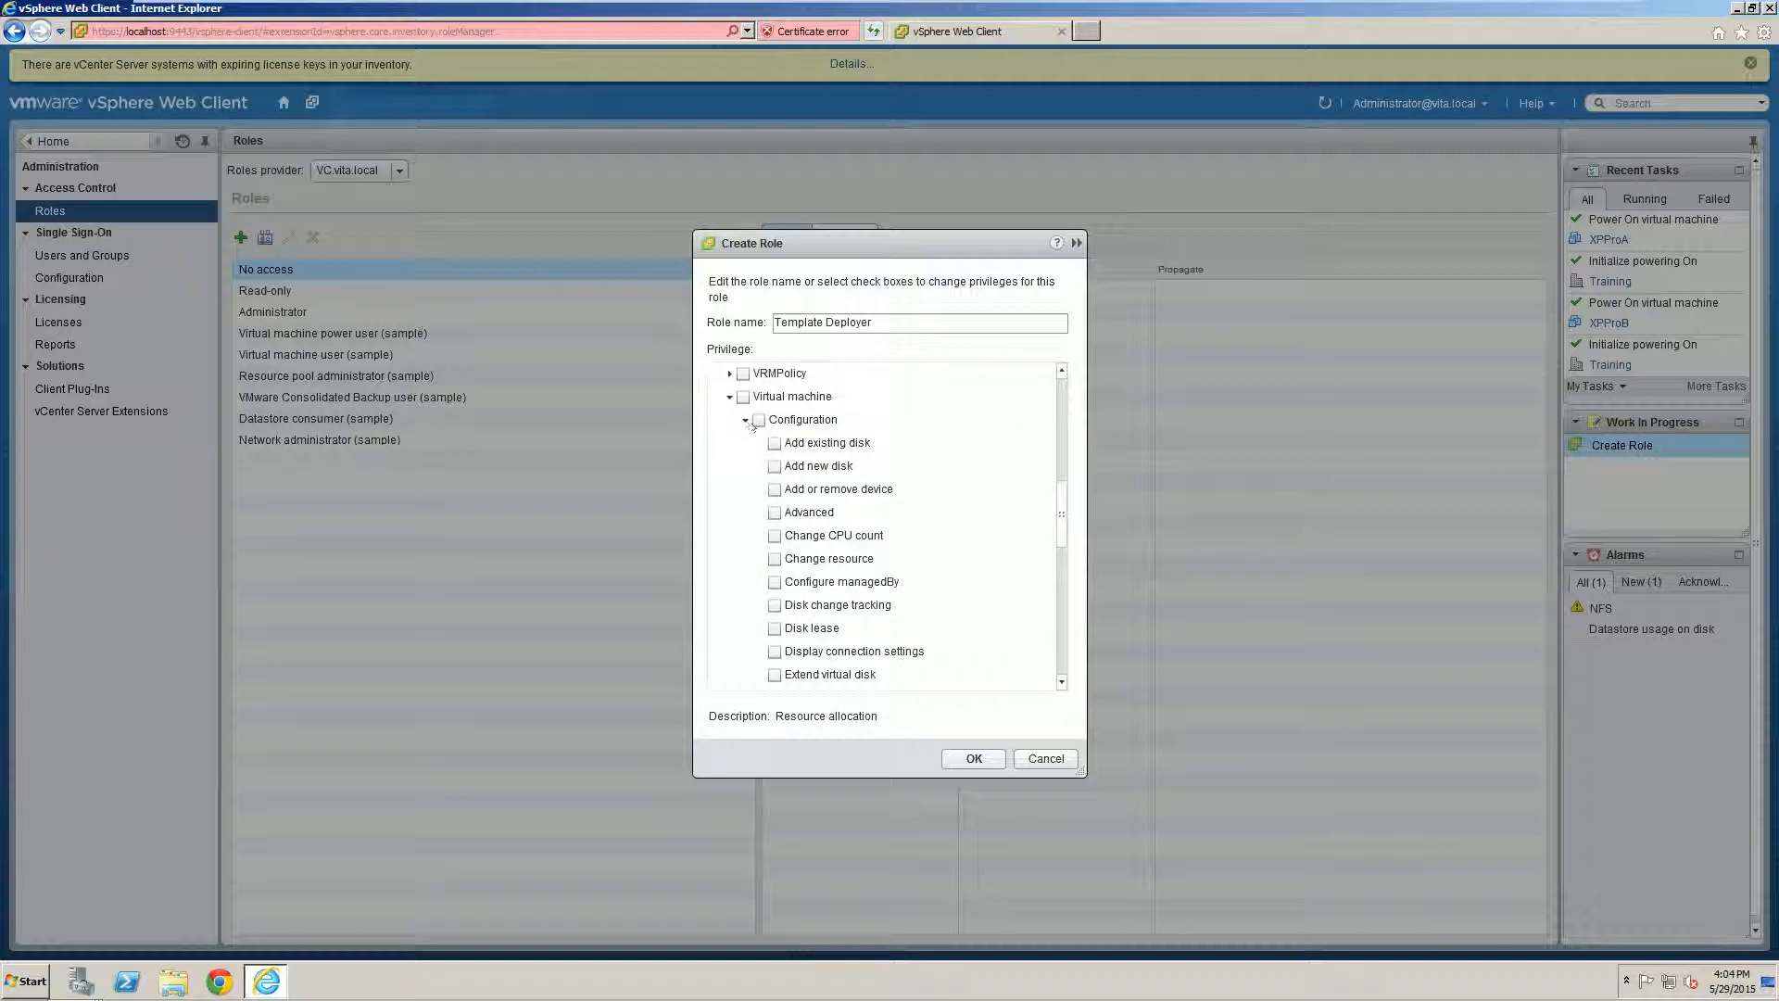
{"action": "left_click", "coordinate": [772, 468]}
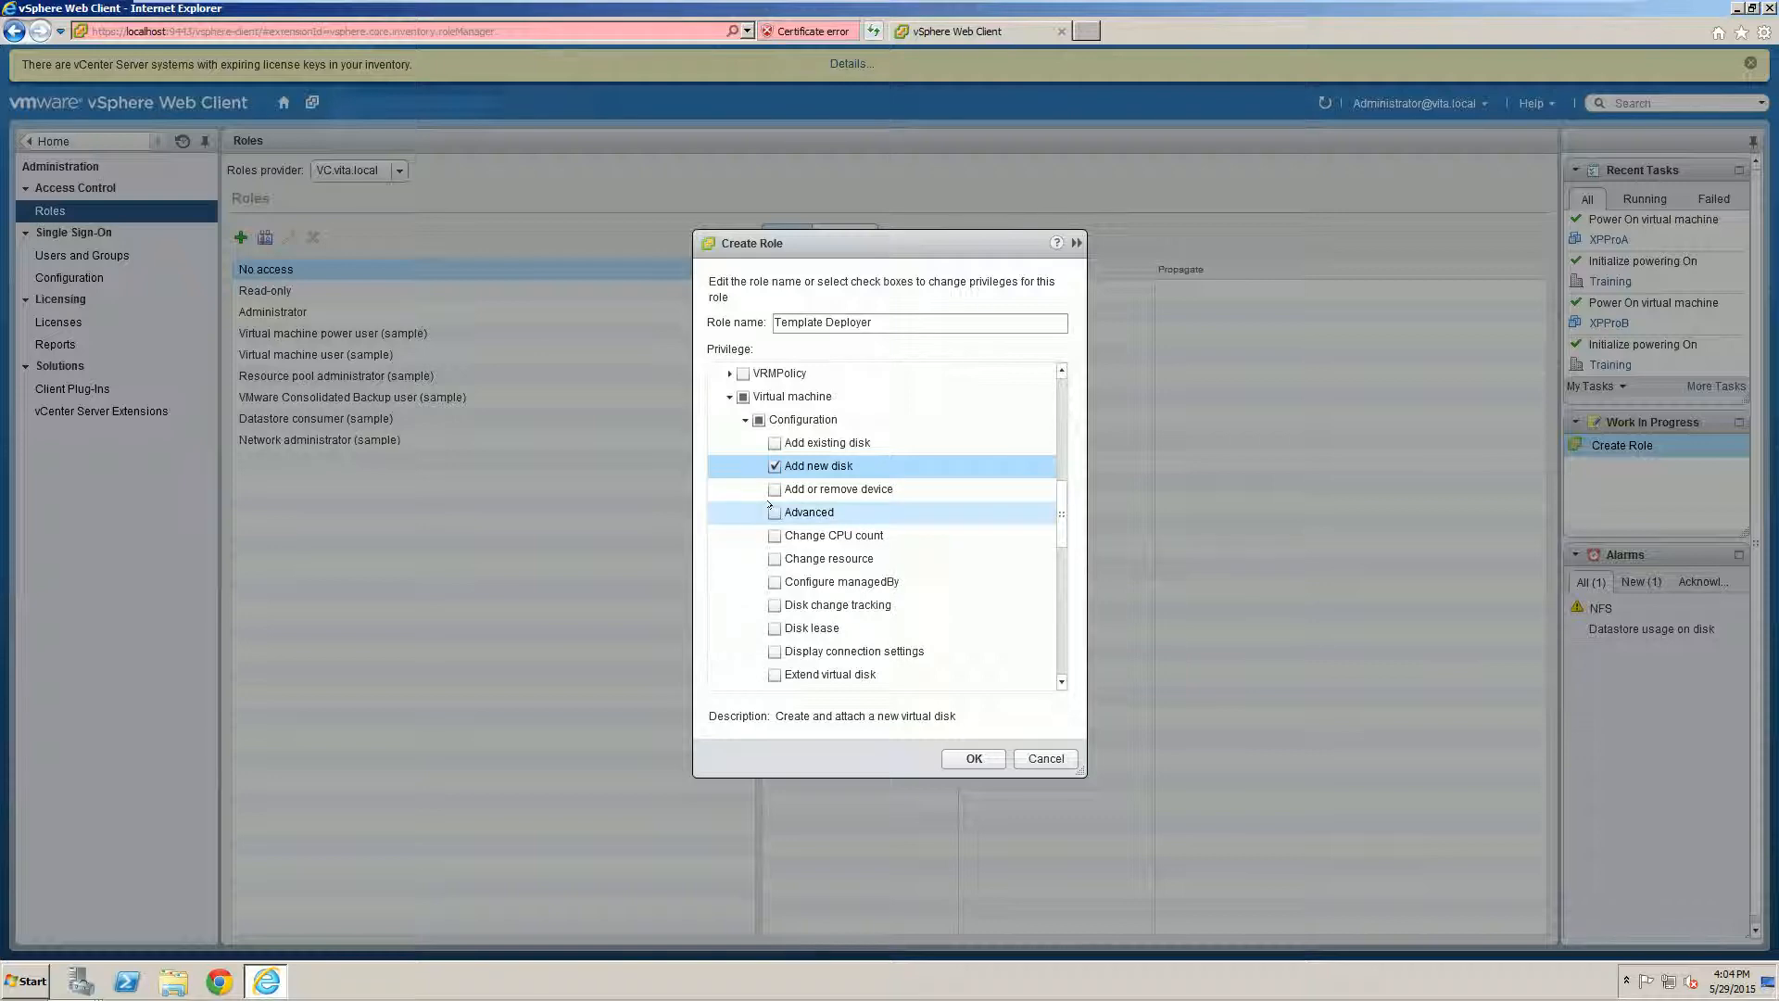
{"action": "left_click", "coordinate": [775, 488]}
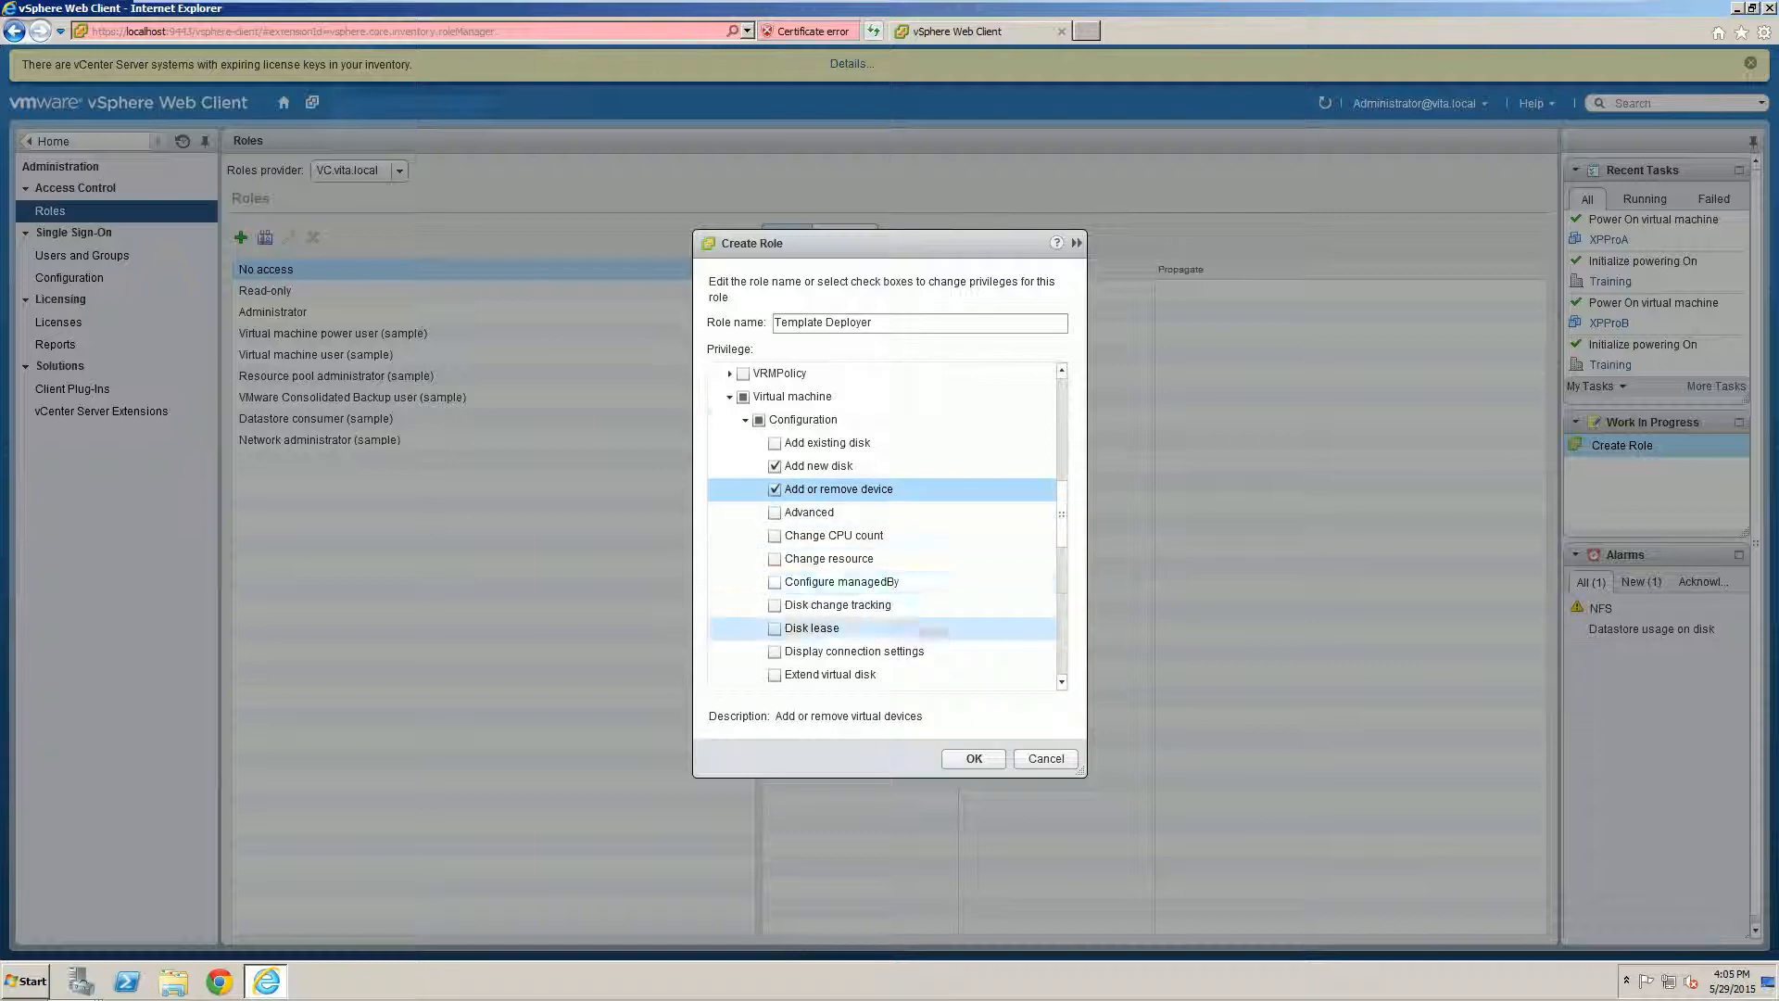
{"action": "scroll", "coordinate": [934, 630], "scroll_direction": "down", "scroll_amount": 3}
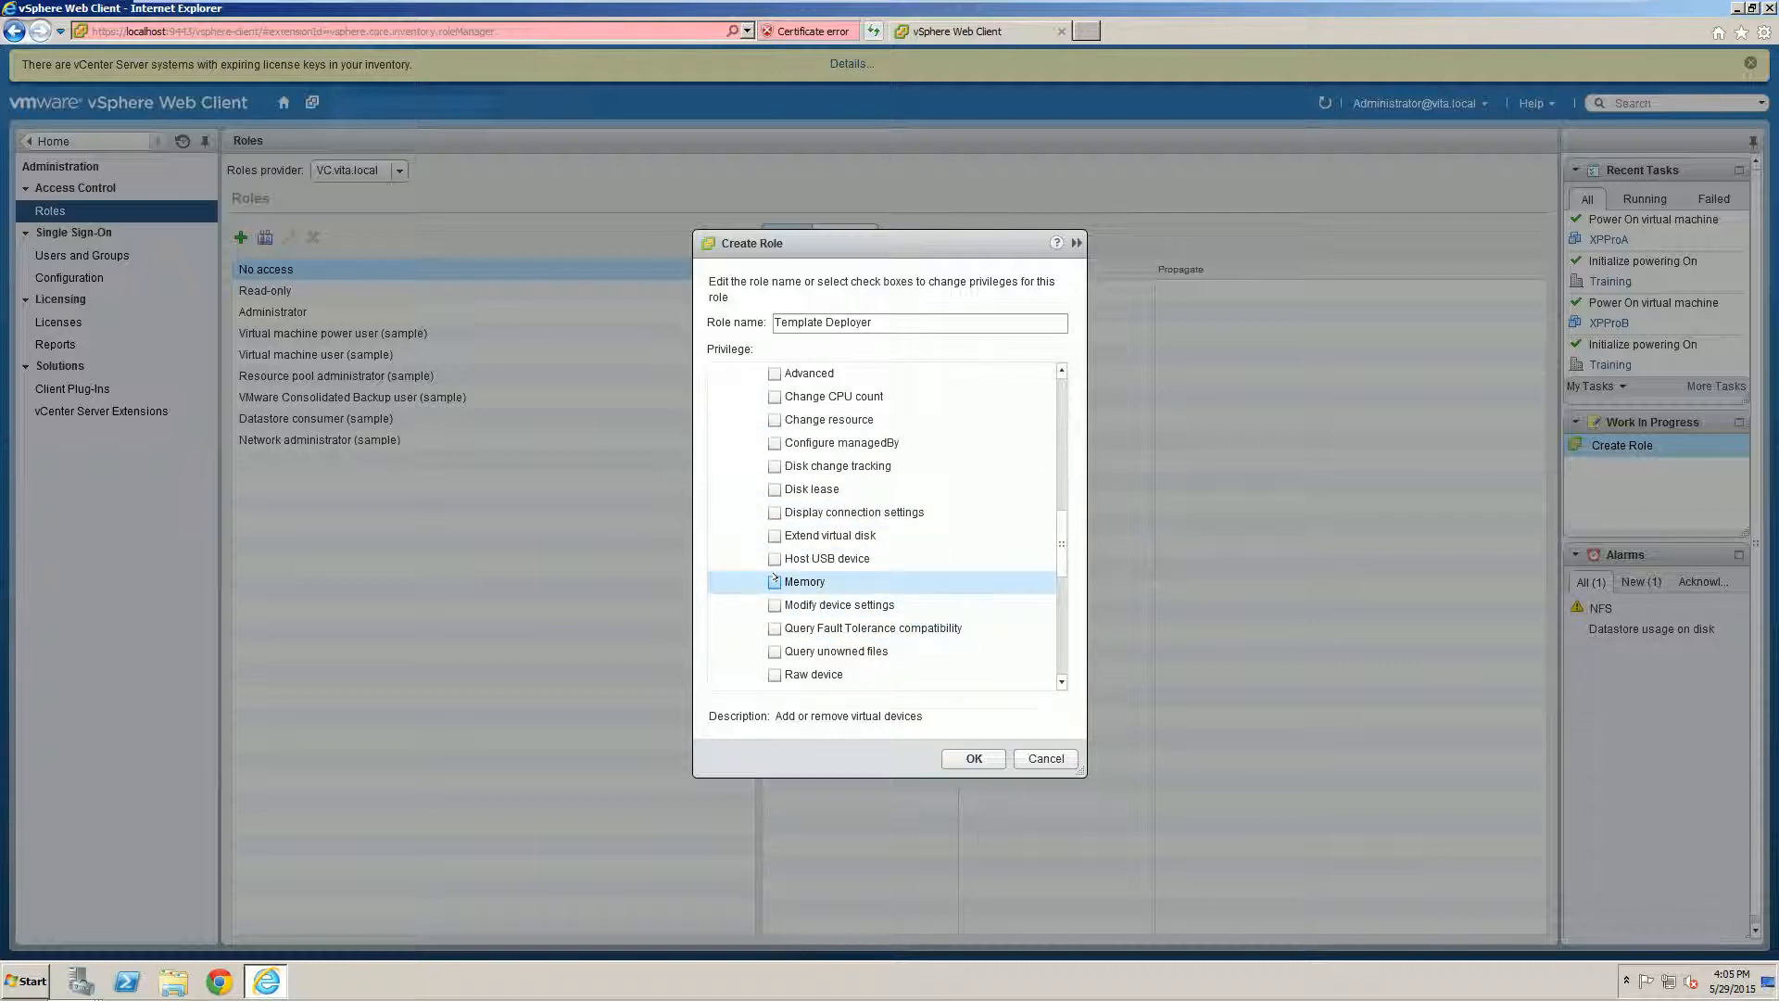
{"action": "left_click", "coordinate": [775, 581]}
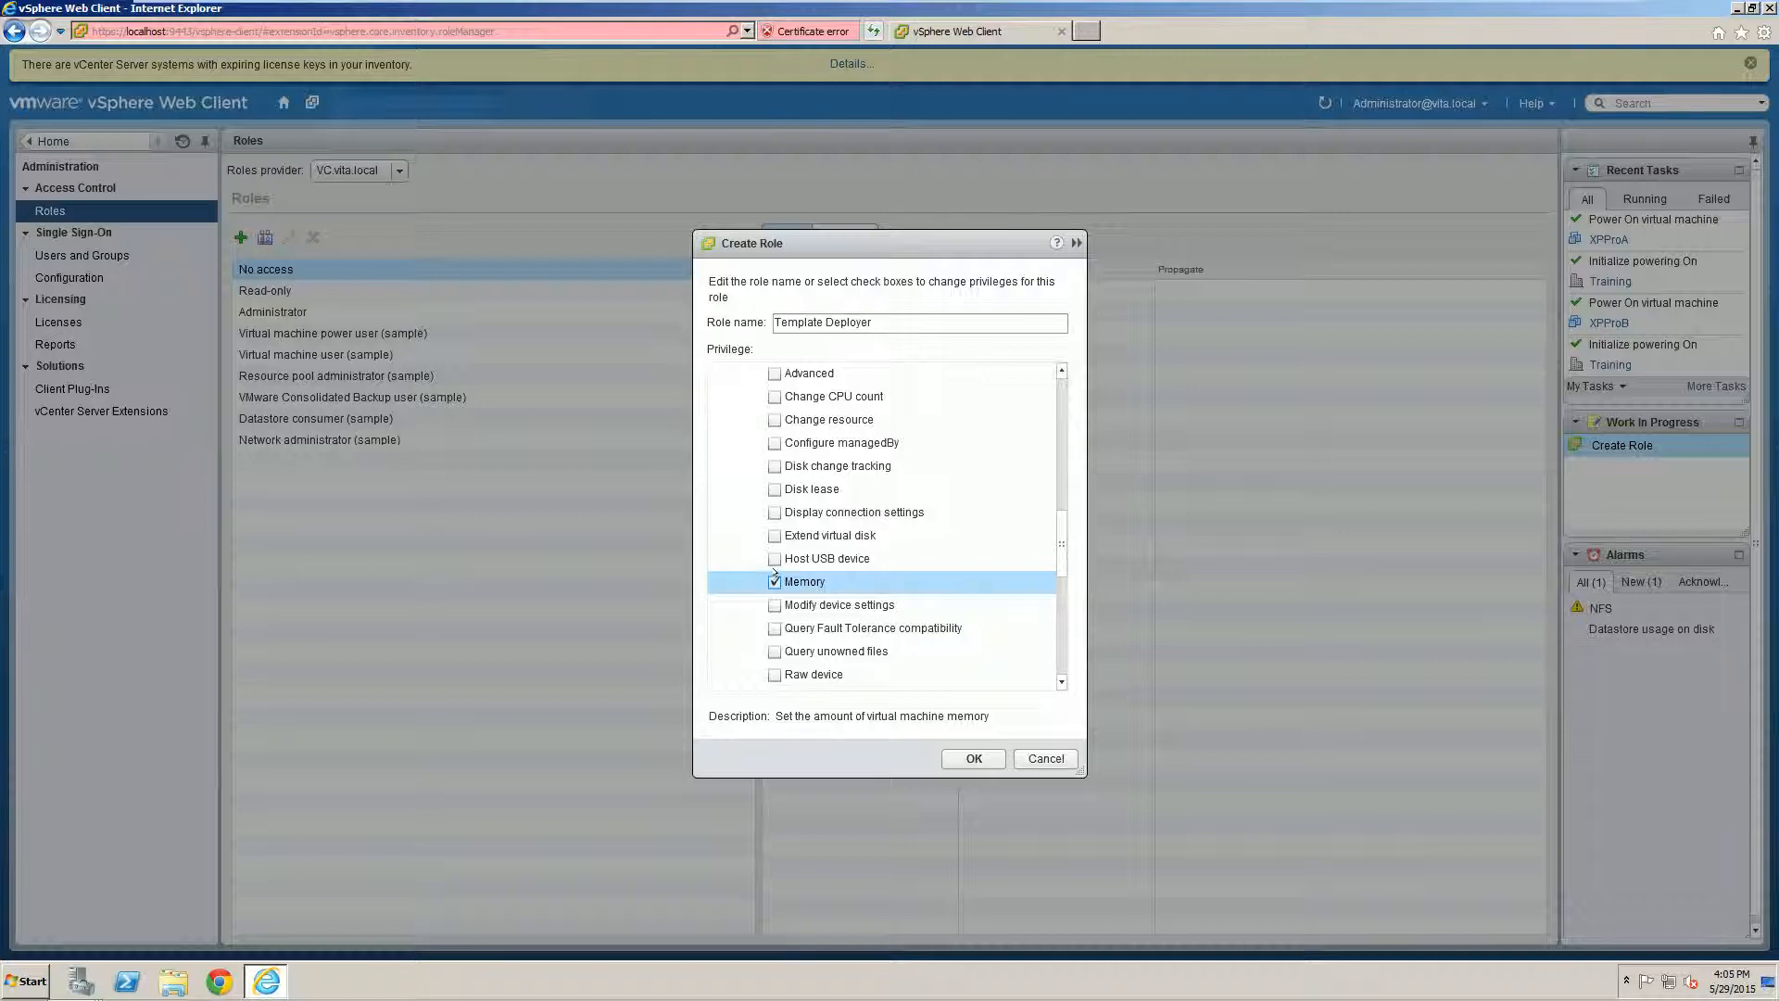
{"action": "scroll", "coordinate": [738, 505], "scroll_direction": "up", "scroll_amount": 5}
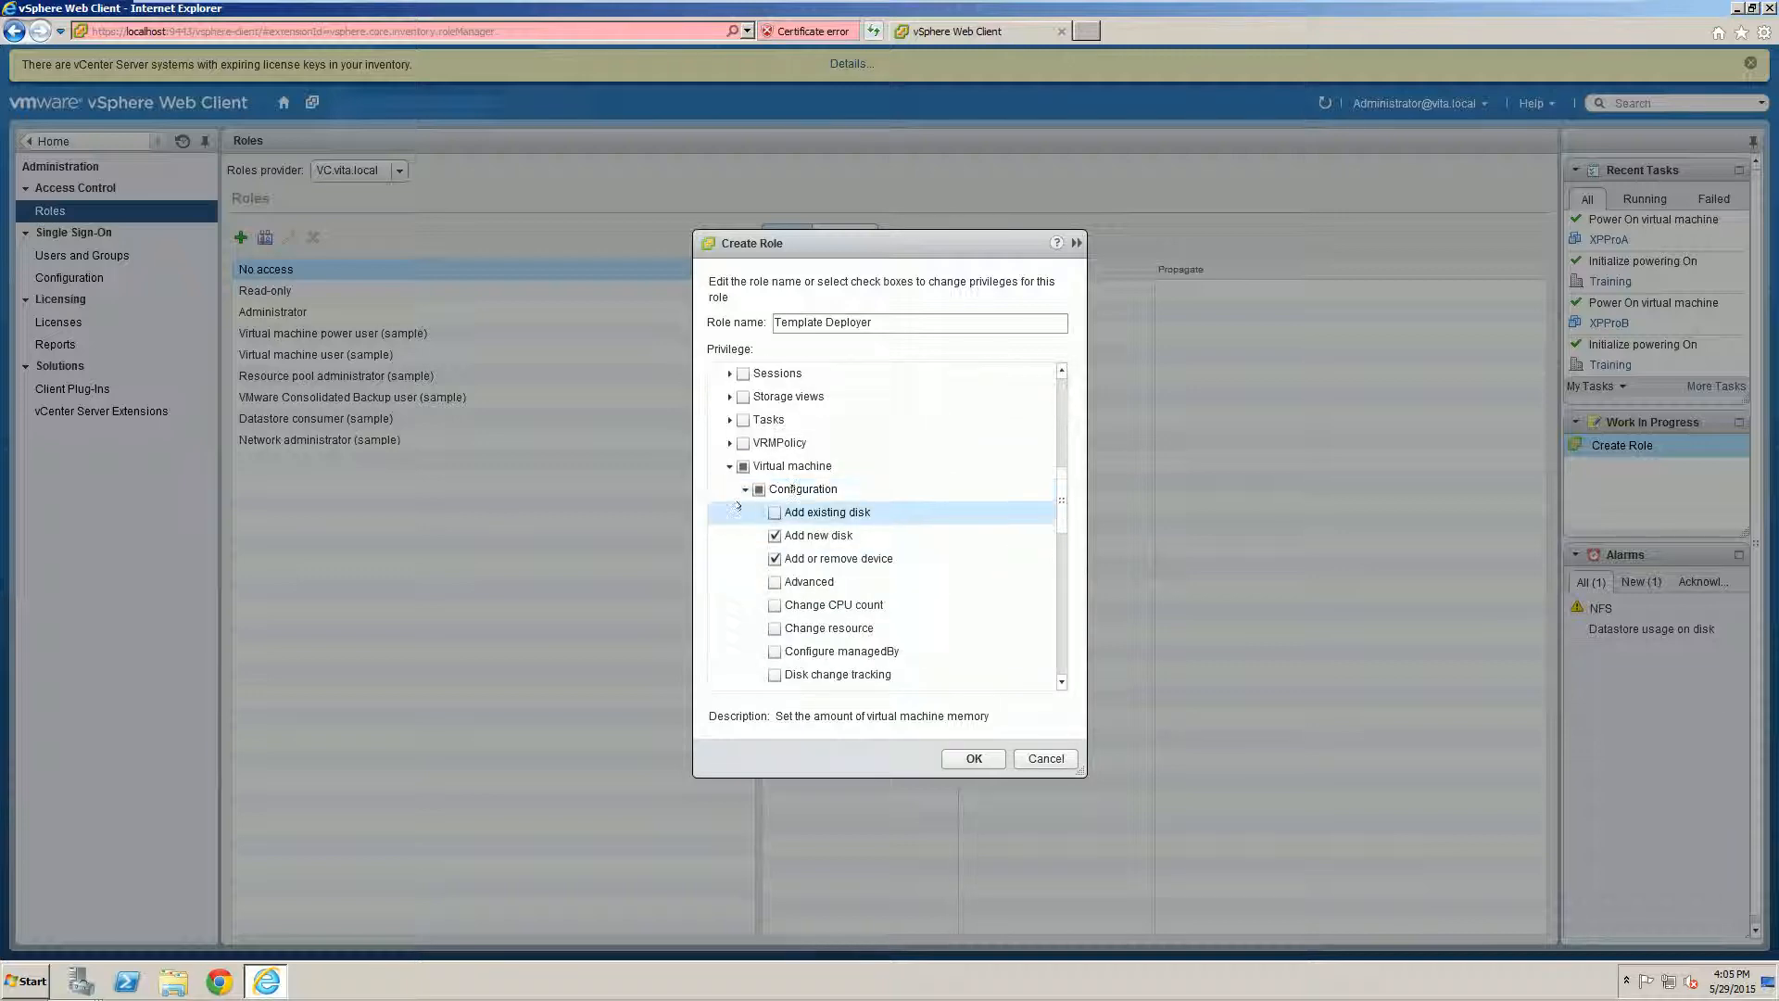
{"action": "left_click", "coordinate": [745, 489]}
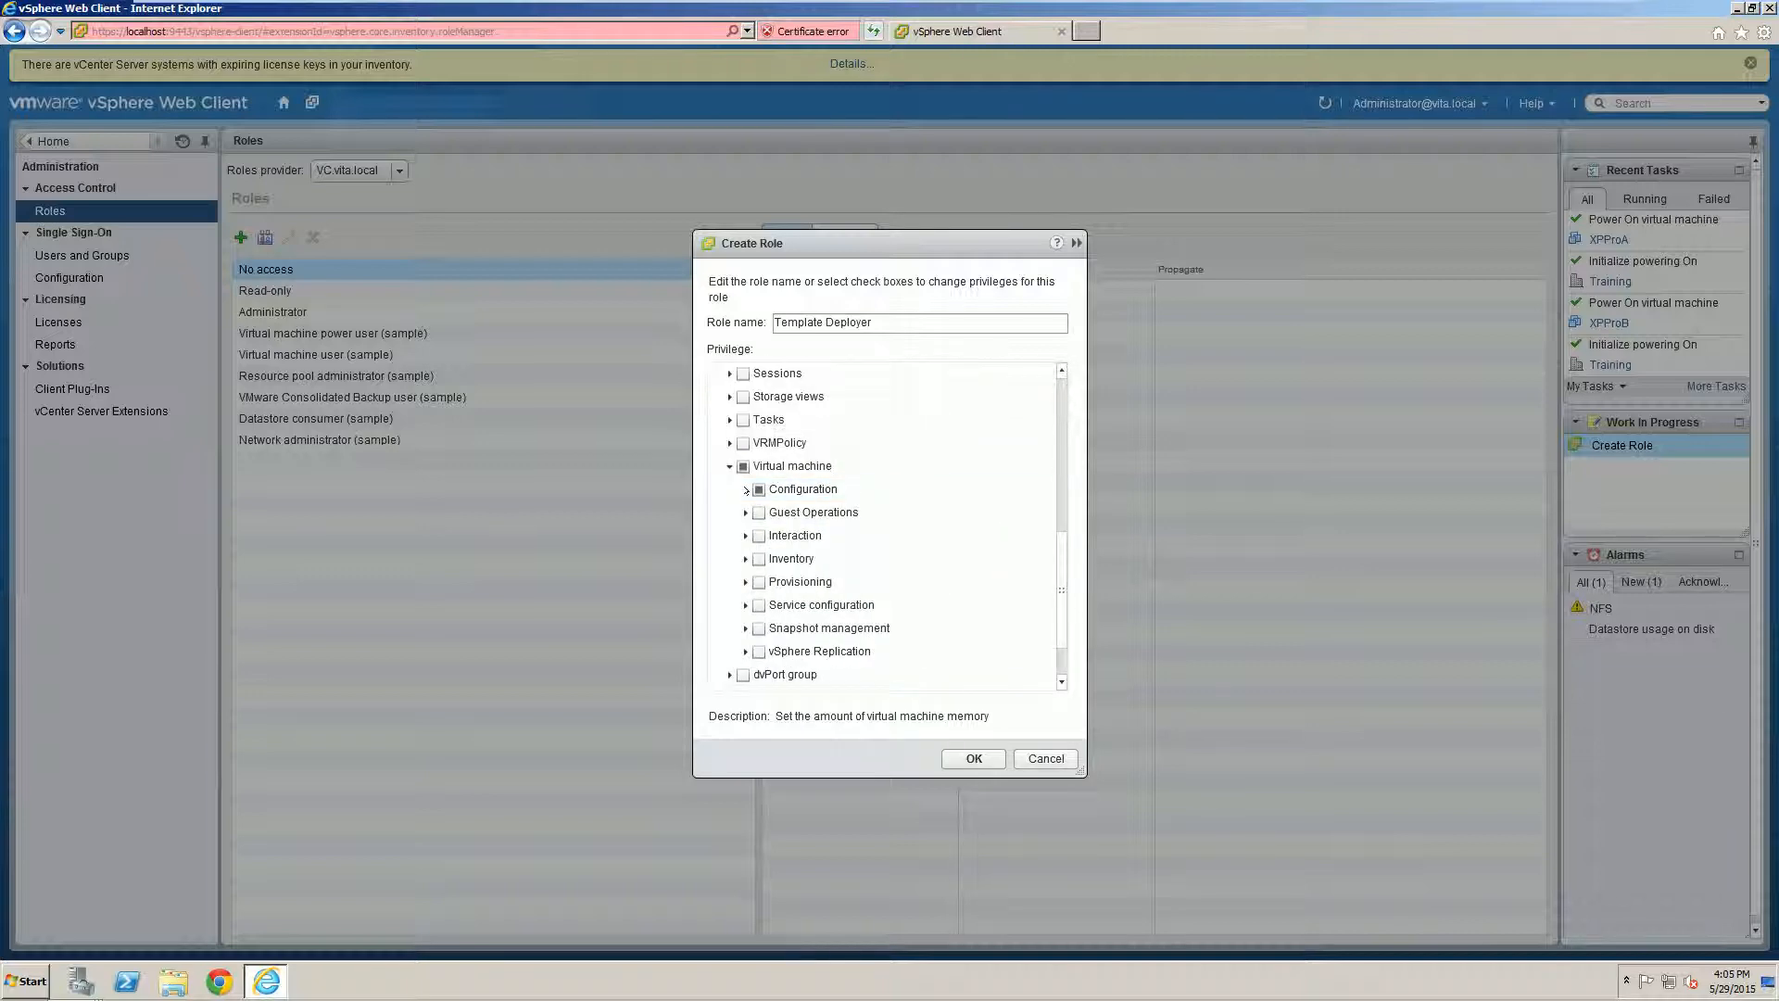
Step: Grant all virtual machine Interaction privileges and the Inventory privilege Create from existing
{"action": "left_click", "coordinate": [745, 534]}
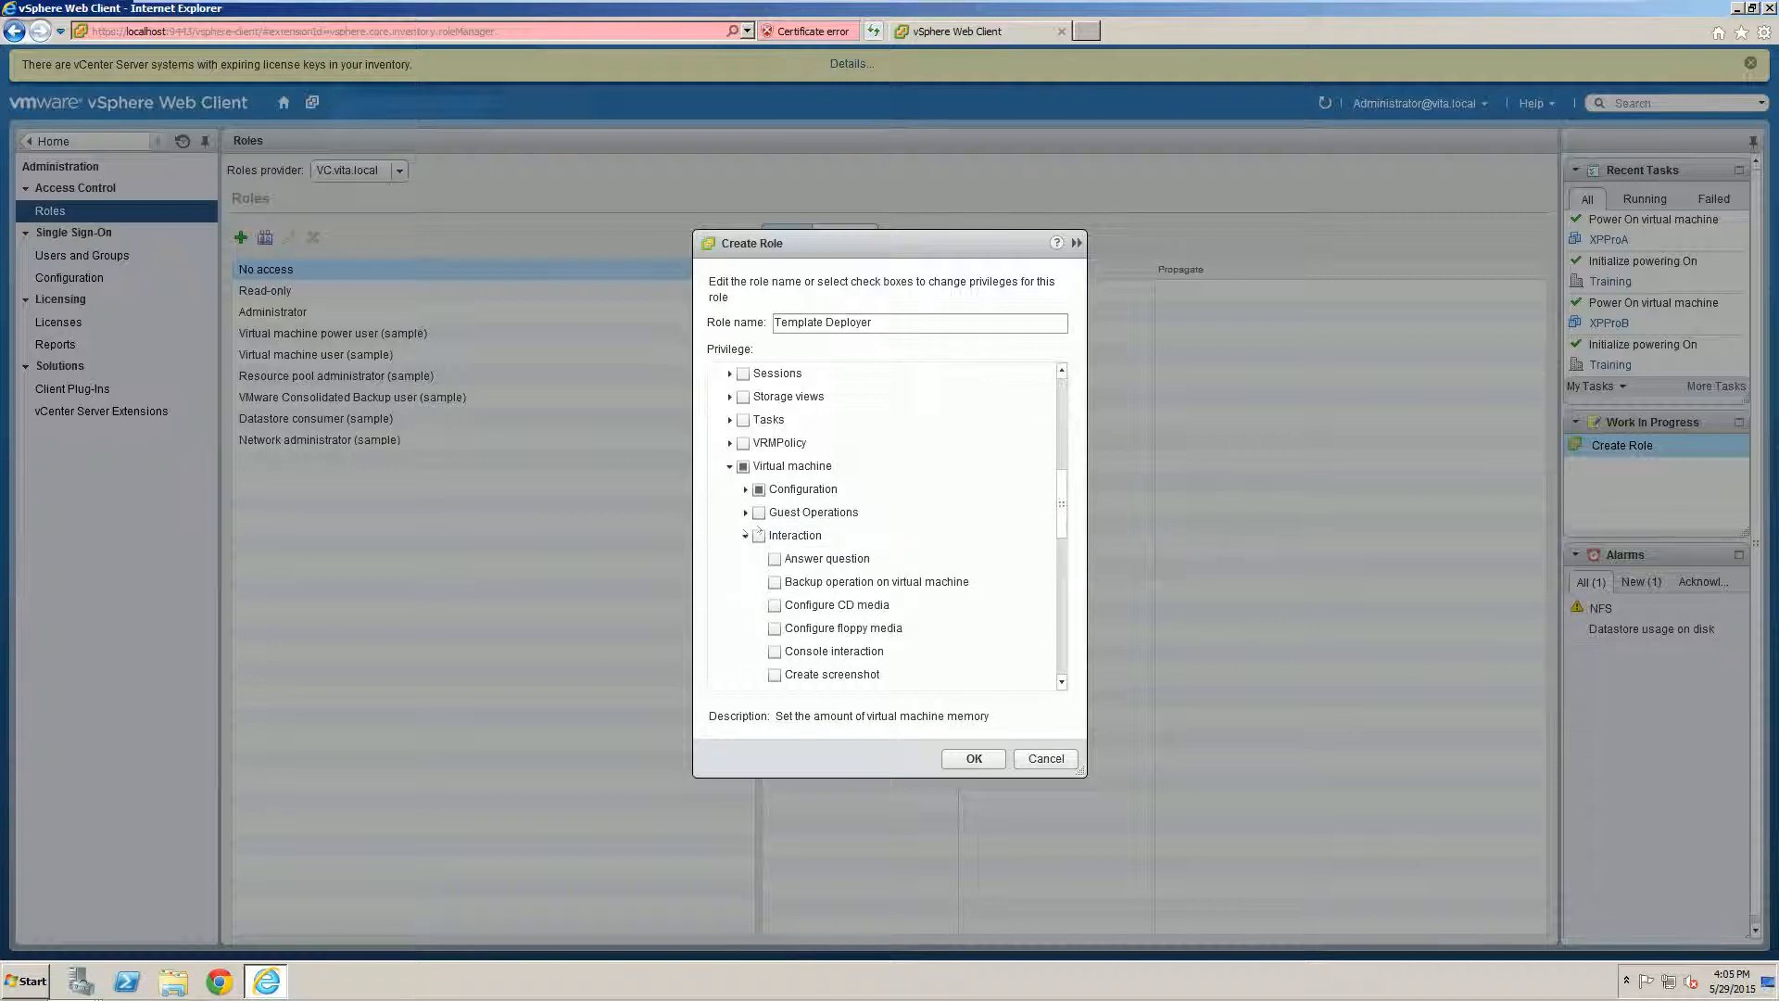
{"action": "scroll", "coordinate": [866, 549], "scroll_direction": "down", "scroll_amount": 3}
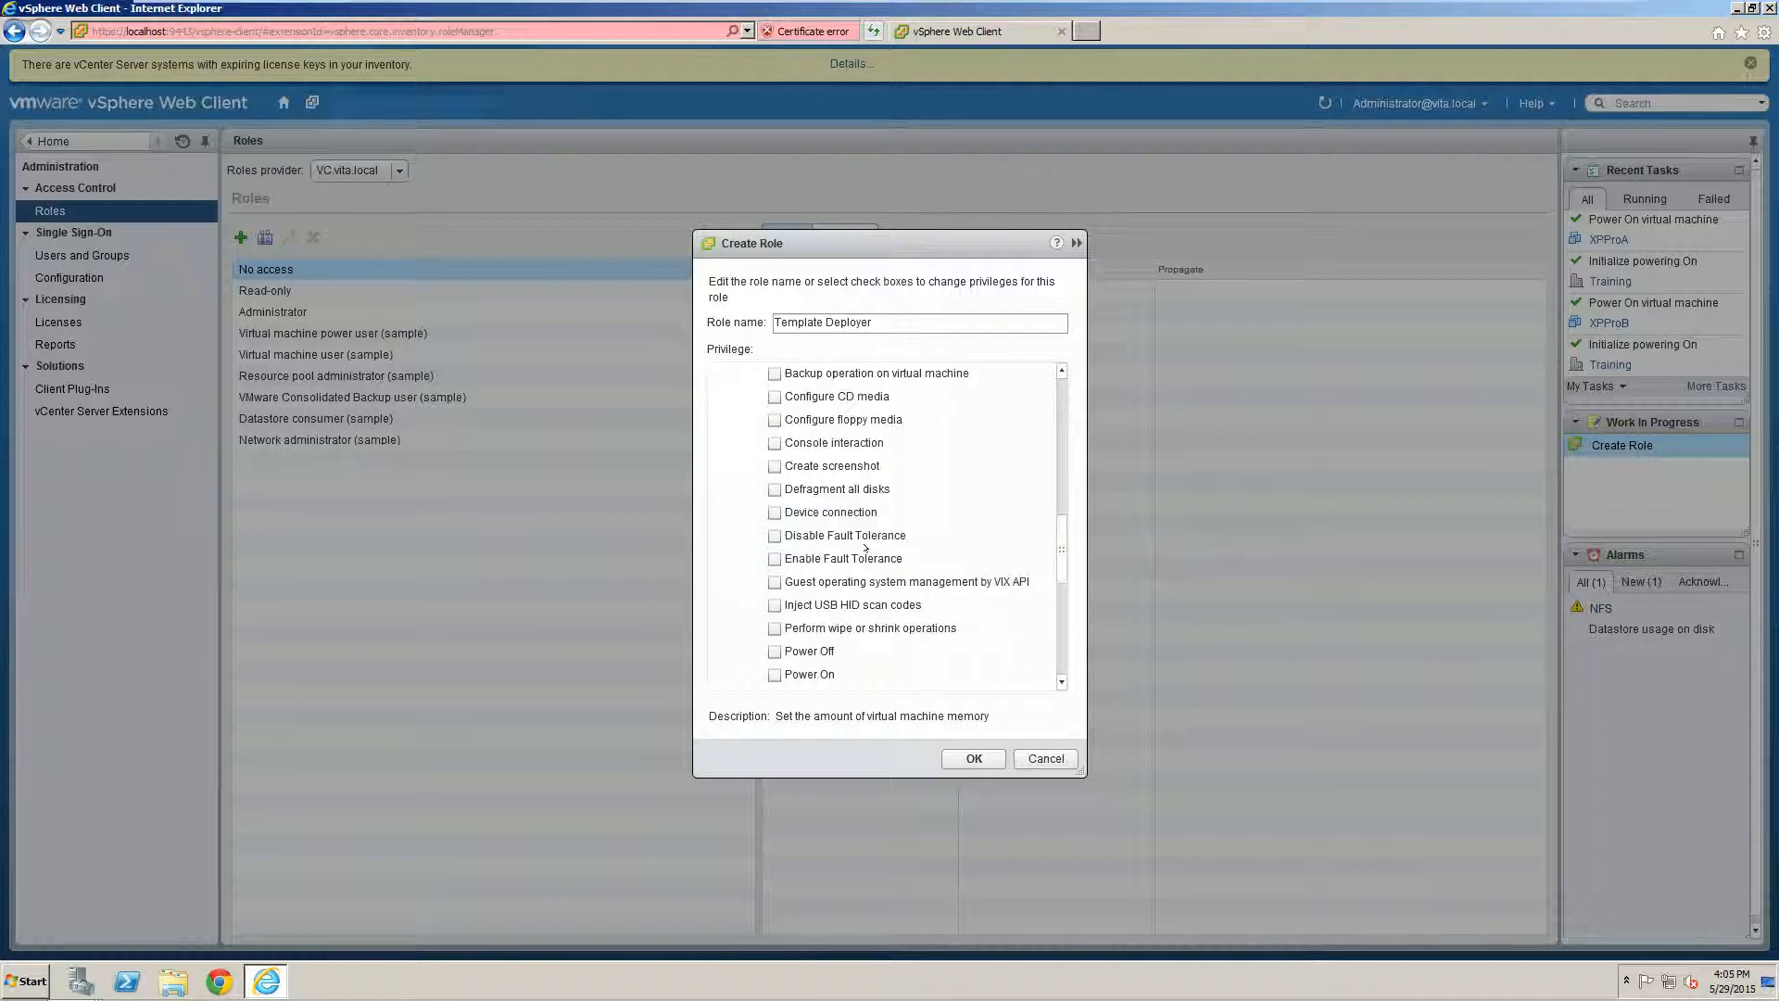
{"action": "scroll", "coordinate": [866, 549], "scroll_direction": "down", "scroll_amount": 3}
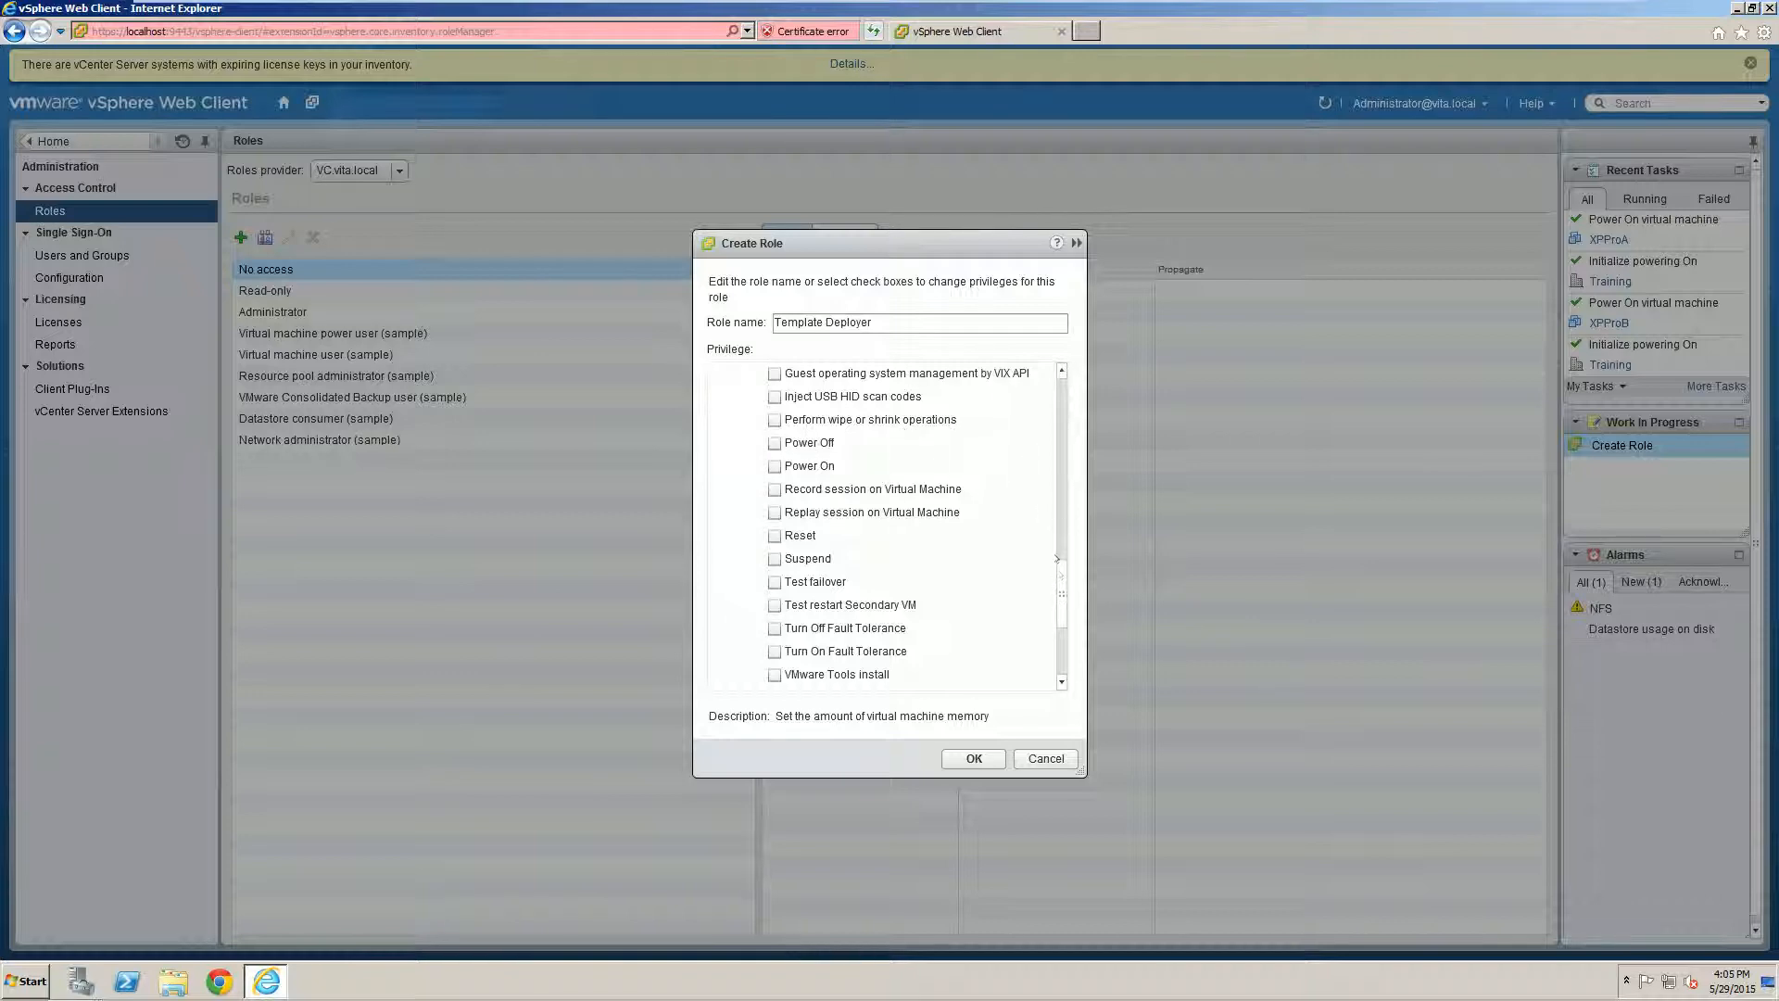
{"action": "scroll", "coordinate": [1063, 684], "scroll_direction": "up", "scroll_amount": 5}
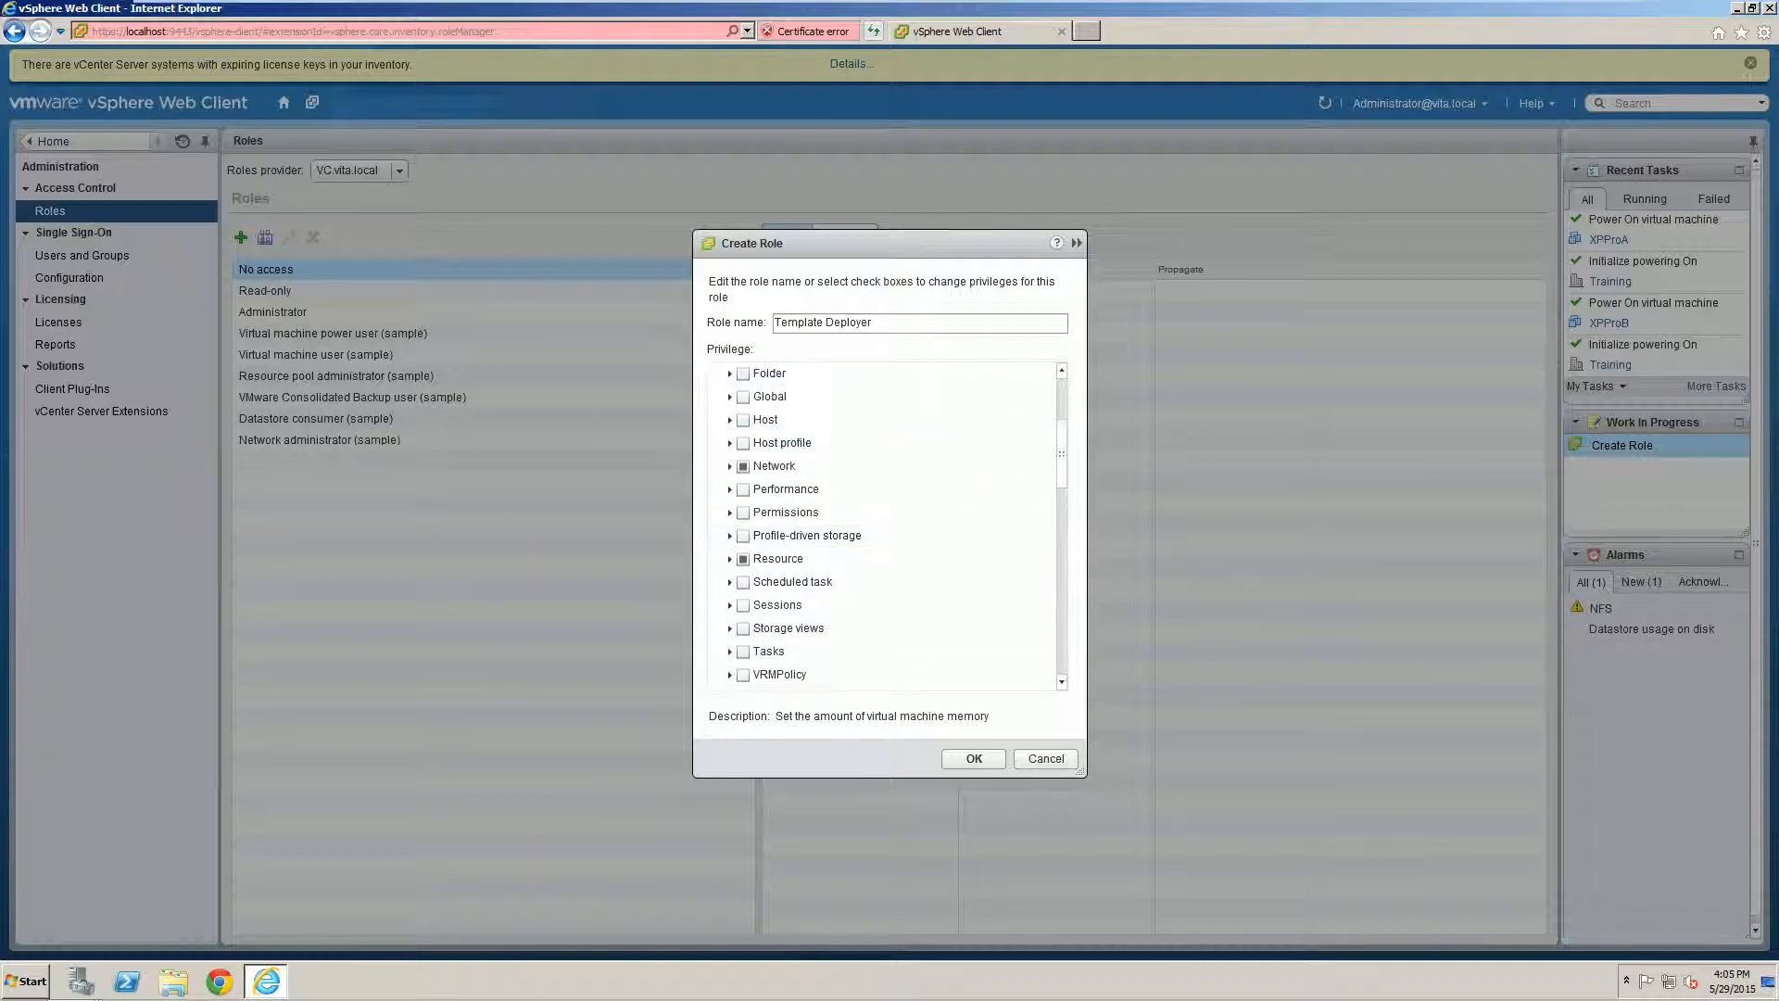
{"action": "scroll", "coordinate": [1062, 684], "scroll_direction": "down", "scroll_amount": 5}
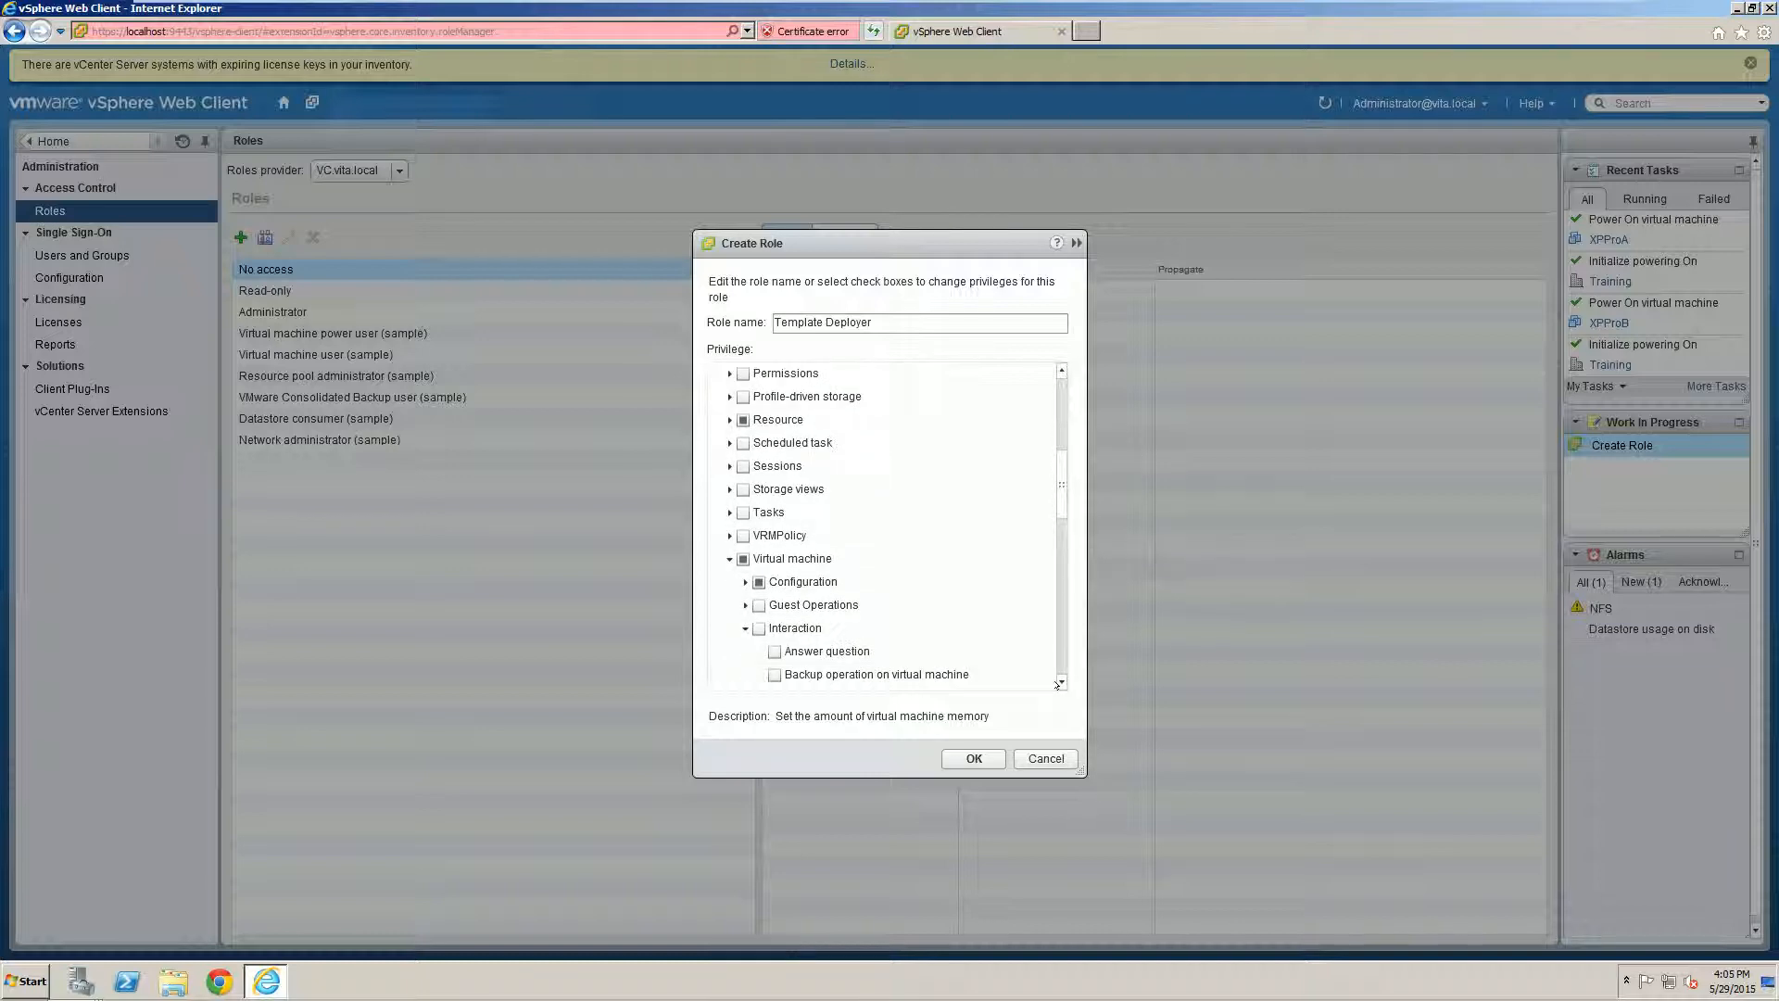
{"action": "left_click", "coordinate": [759, 628]}
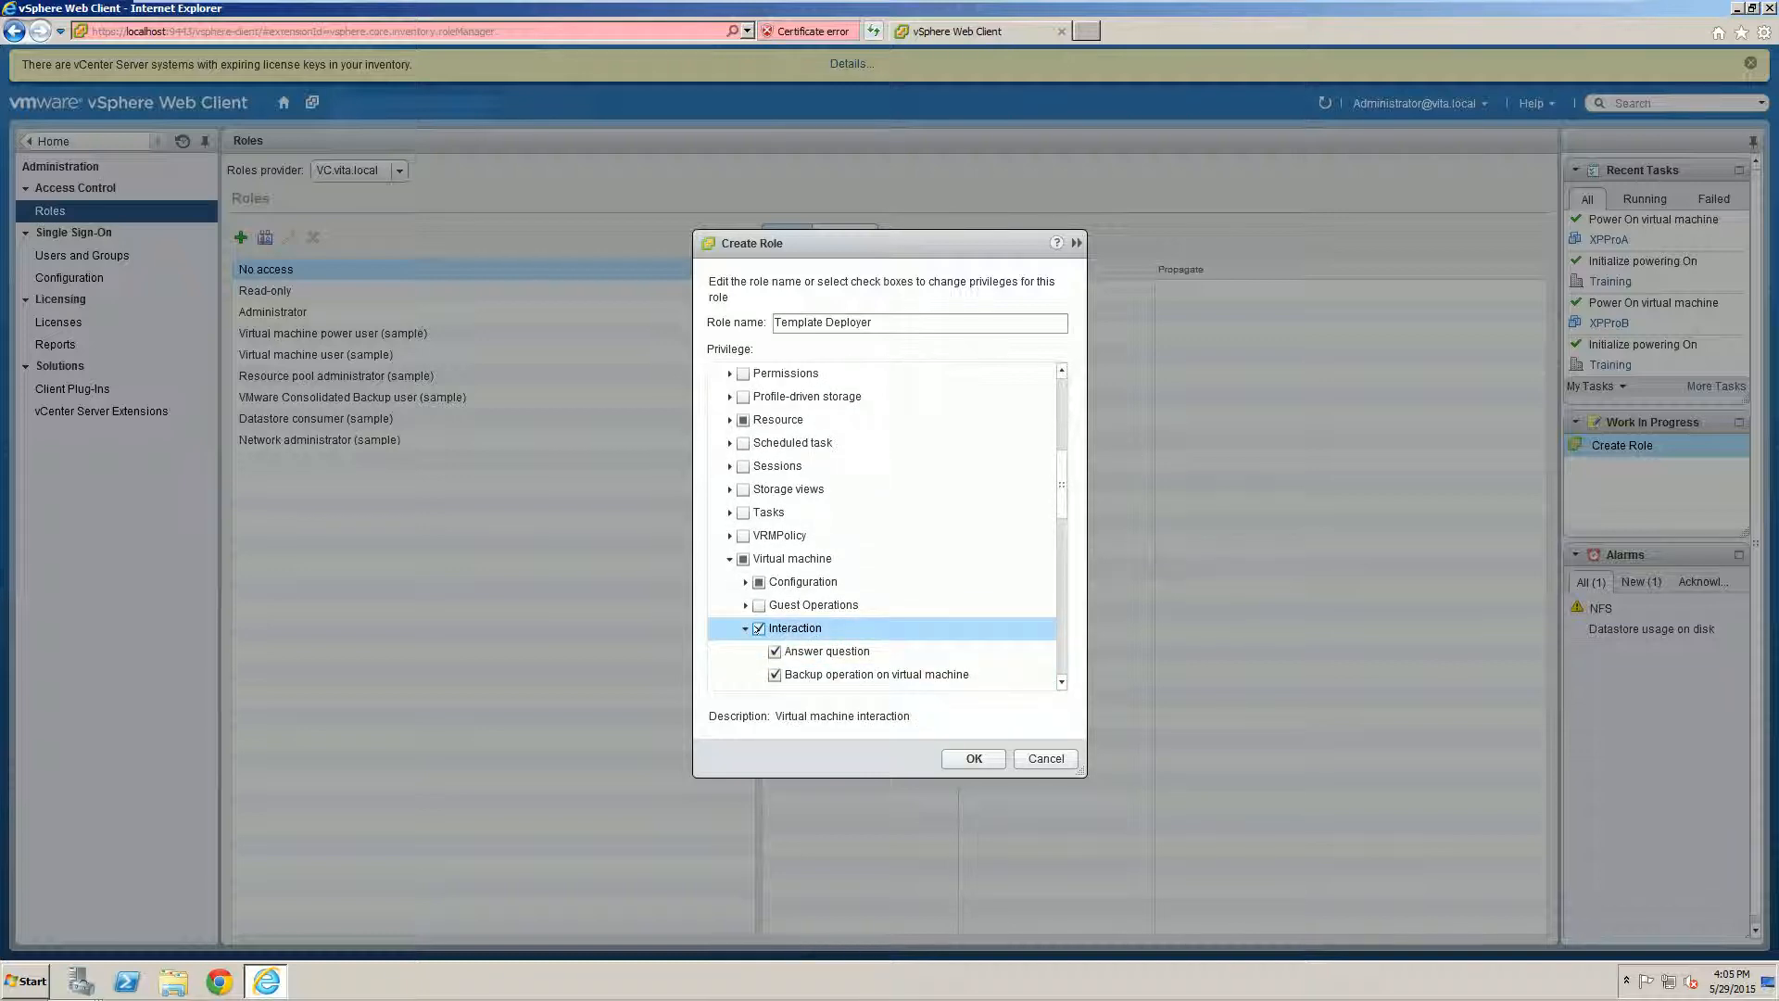
{"action": "left_click", "coordinate": [745, 628]}
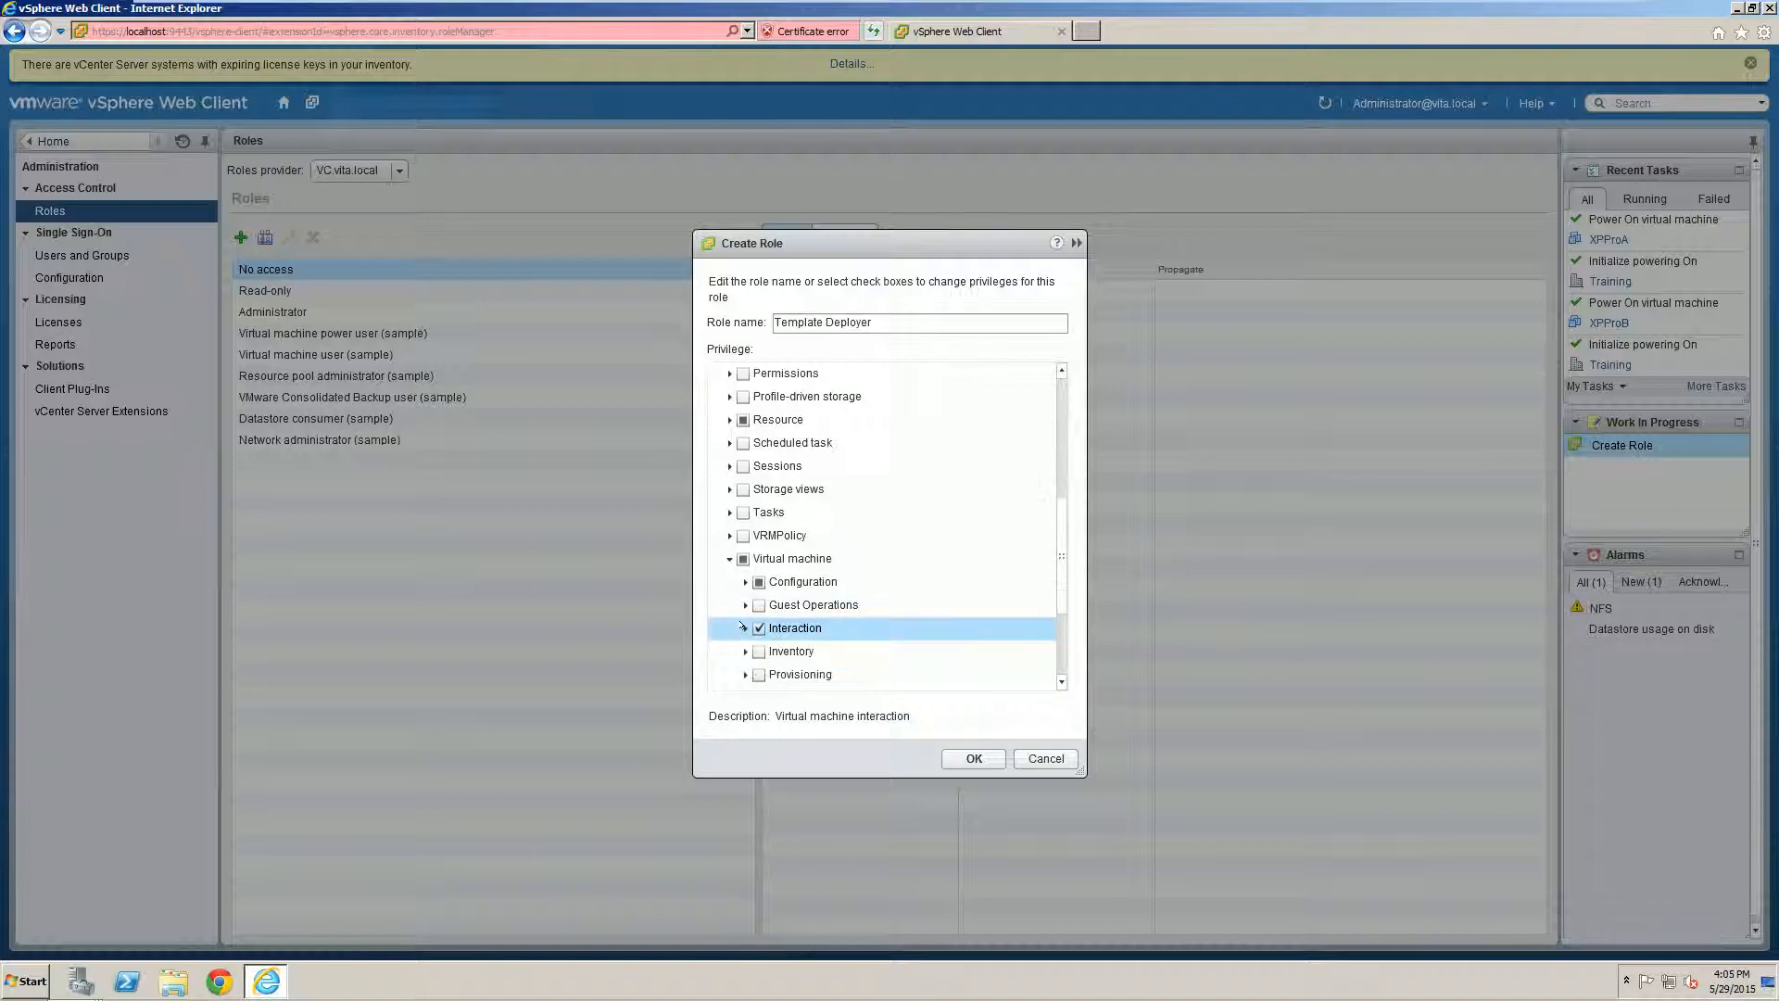
{"action": "left_click", "coordinate": [744, 651]}
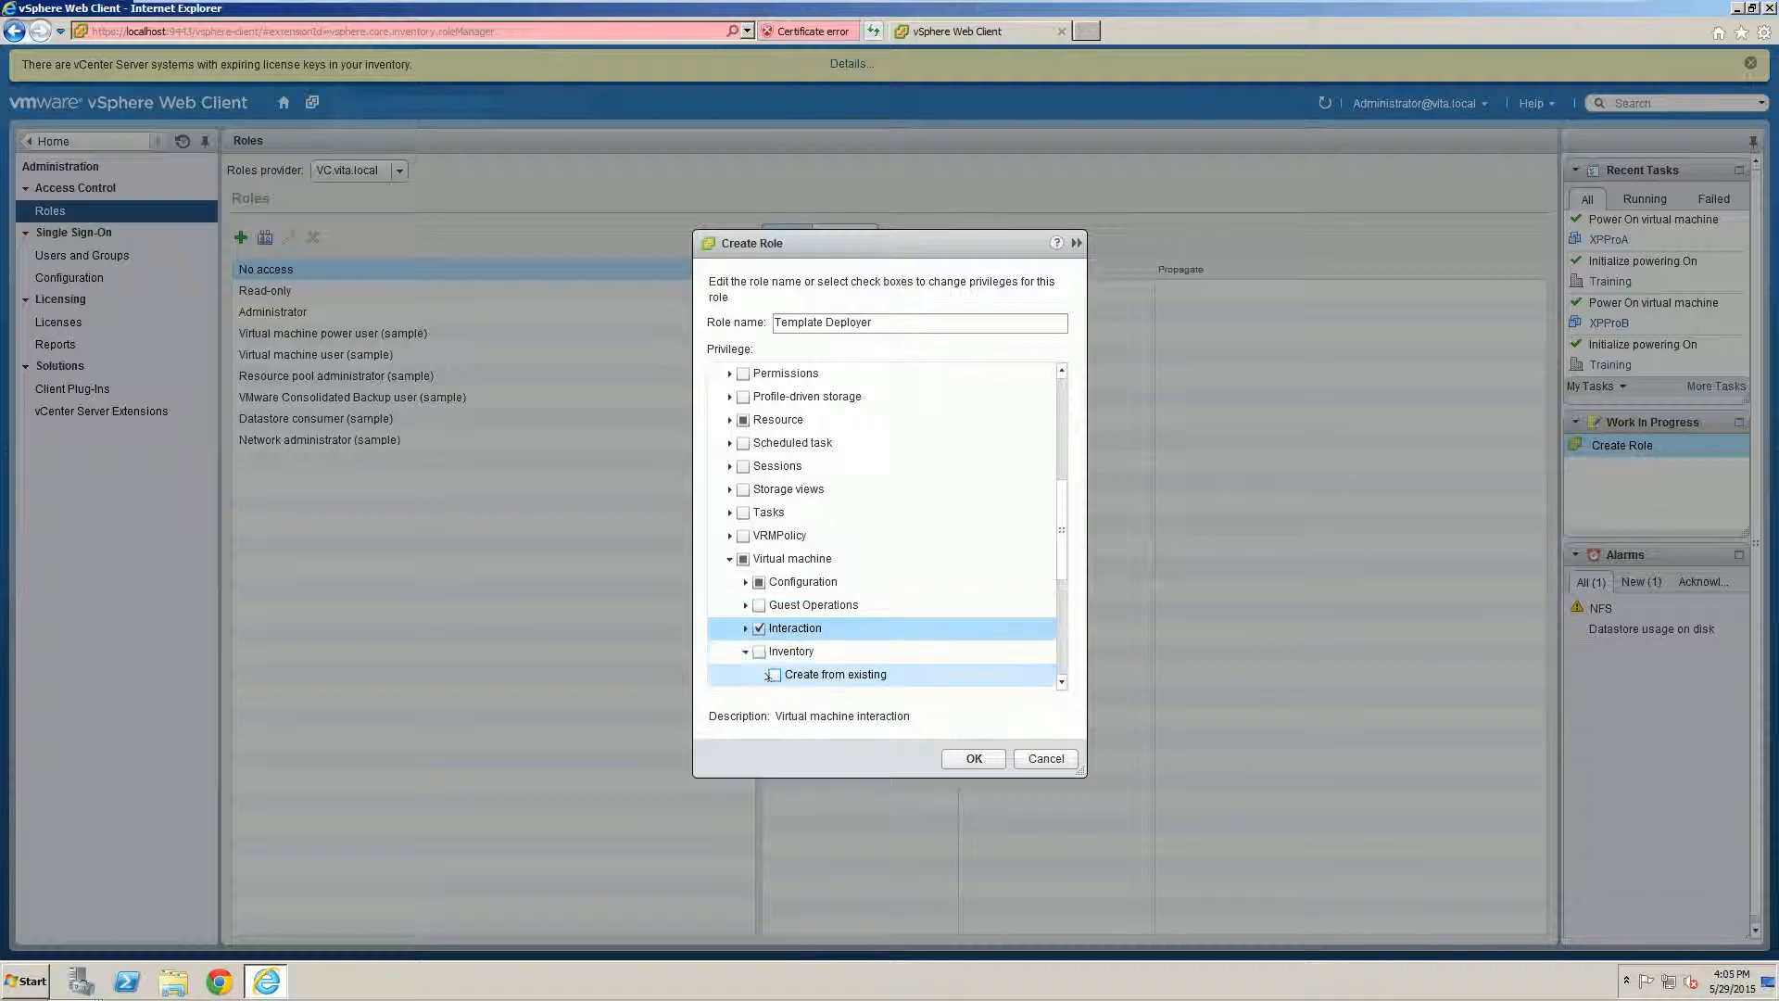
{"action": "left_click", "coordinate": [773, 674]}
{"action": "left_click", "coordinate": [744, 651]}
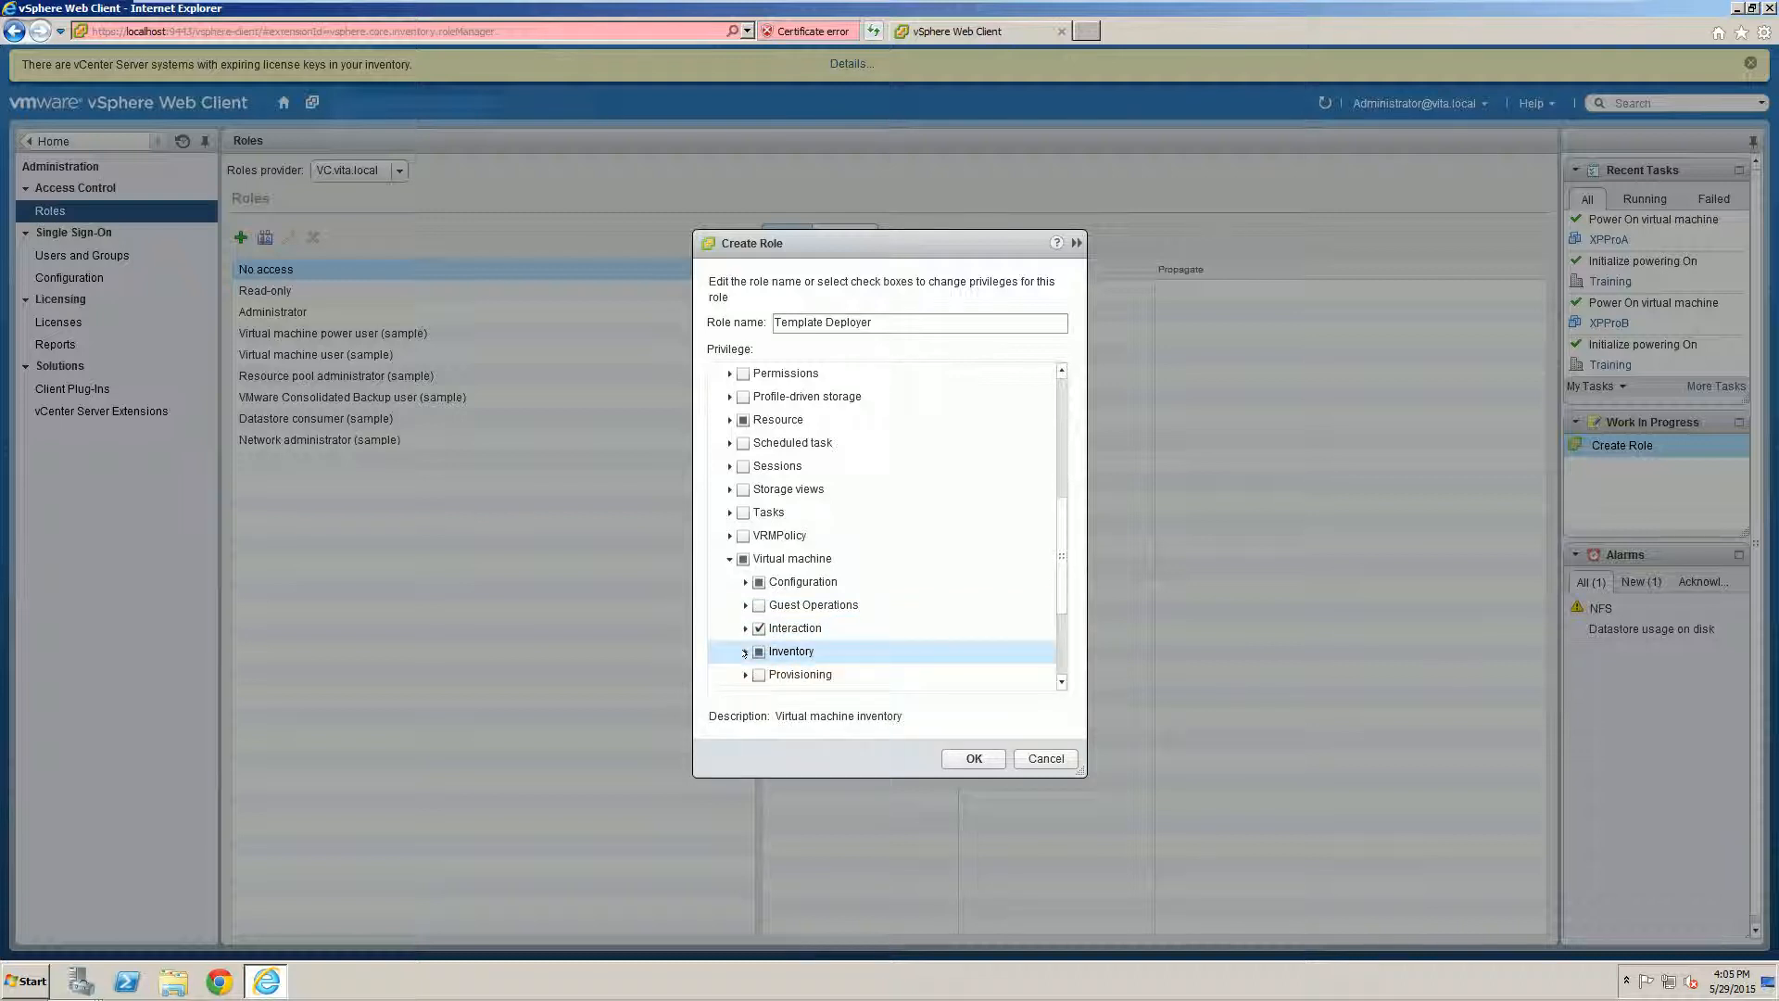
Step: Grant Provisioning privileges Deploy template, Read customization specifications and Customize, then save the role
{"action": "scroll", "coordinate": [744, 607], "scroll_direction": "down", "scroll_amount": 1}
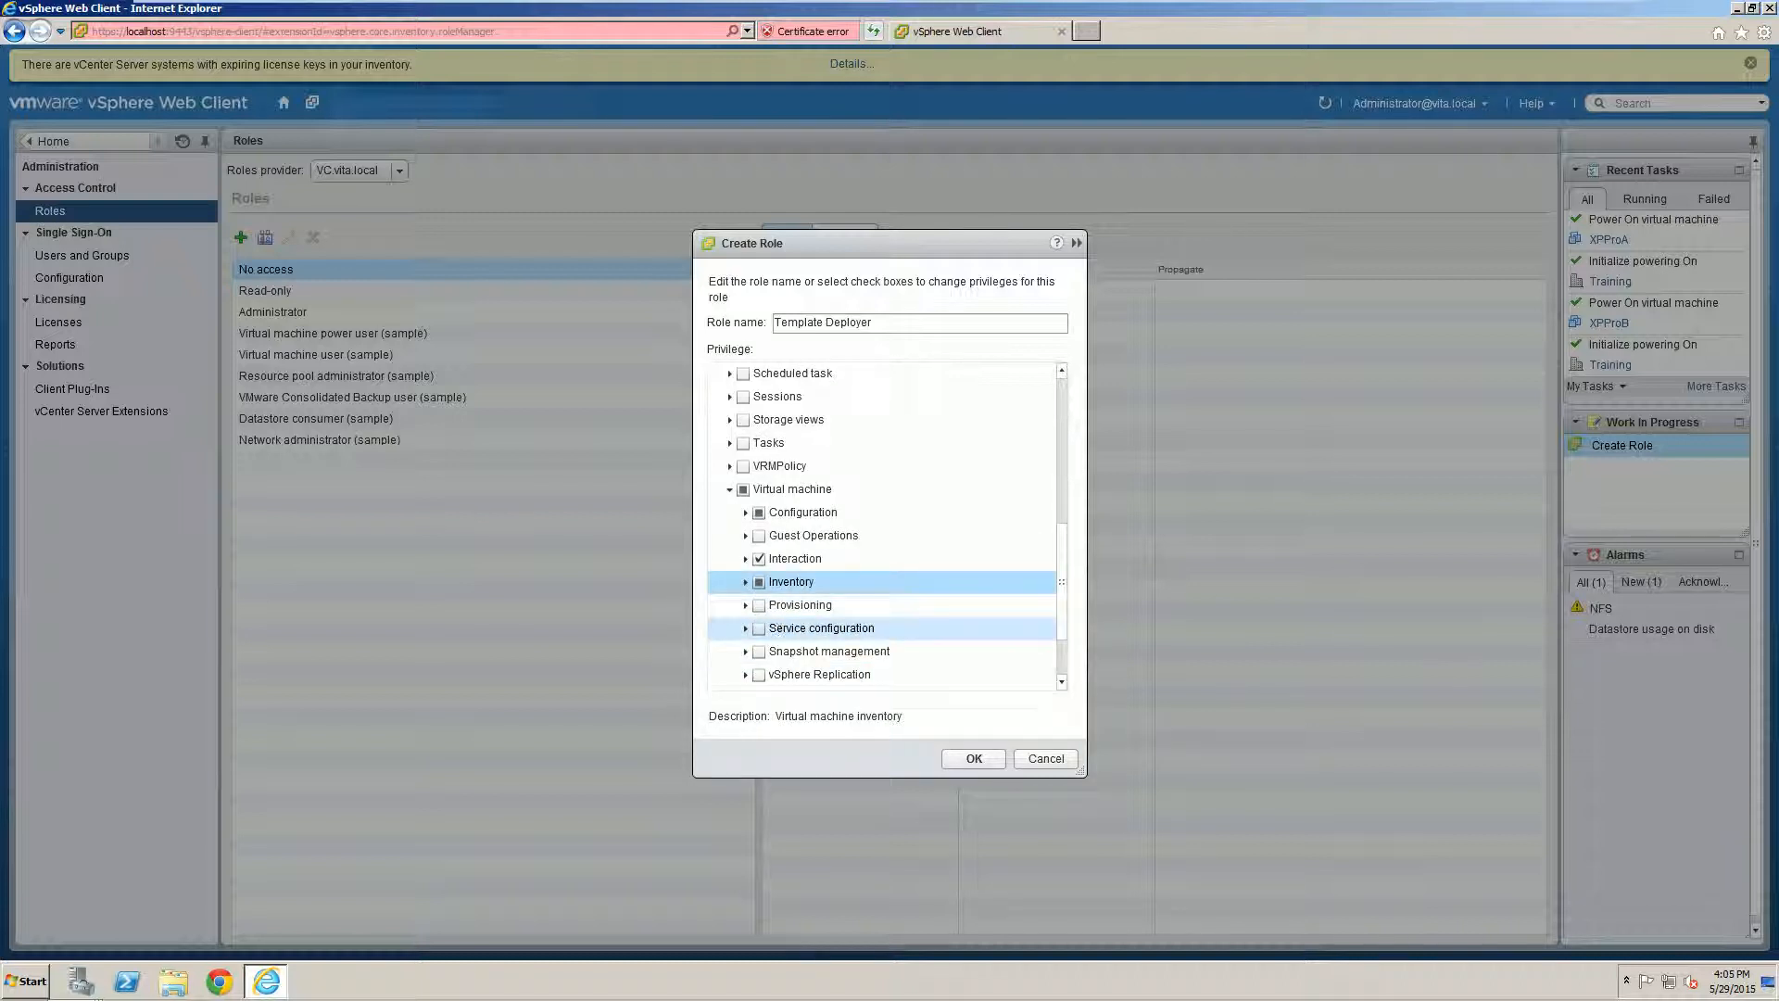
{"action": "left_click", "coordinate": [745, 605]}
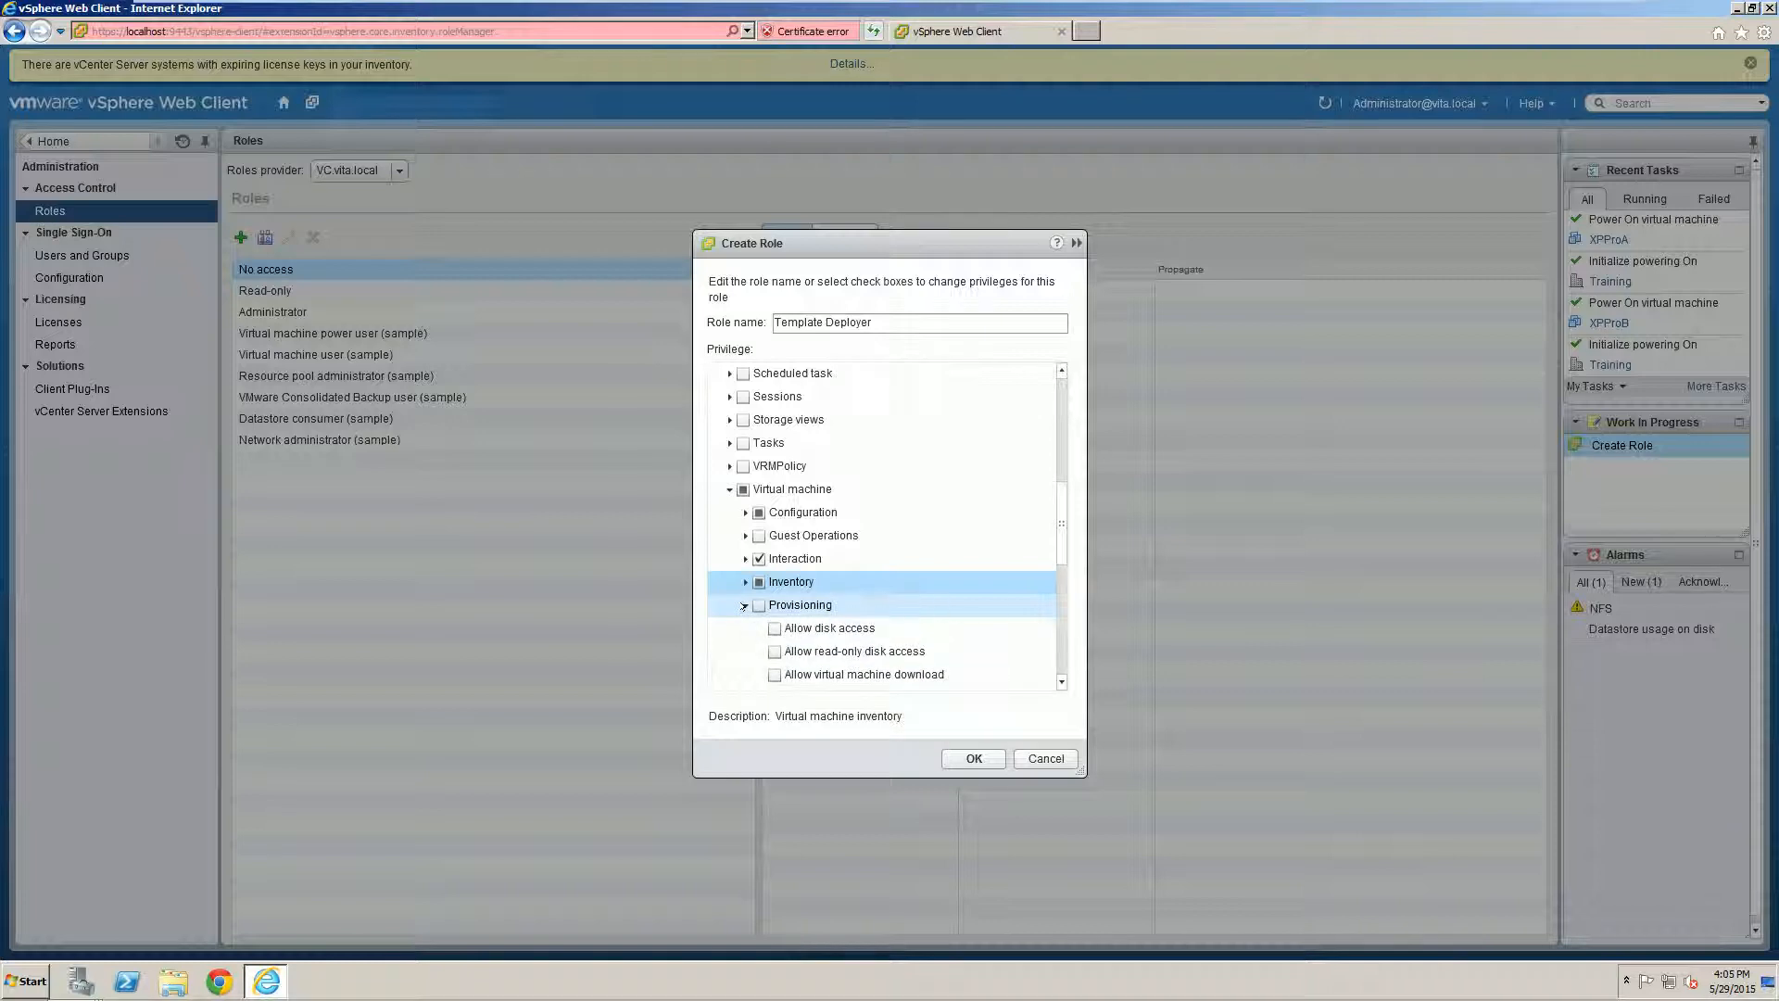
{"action": "scroll", "coordinate": [898, 562], "scroll_direction": "down", "scroll_amount": 2}
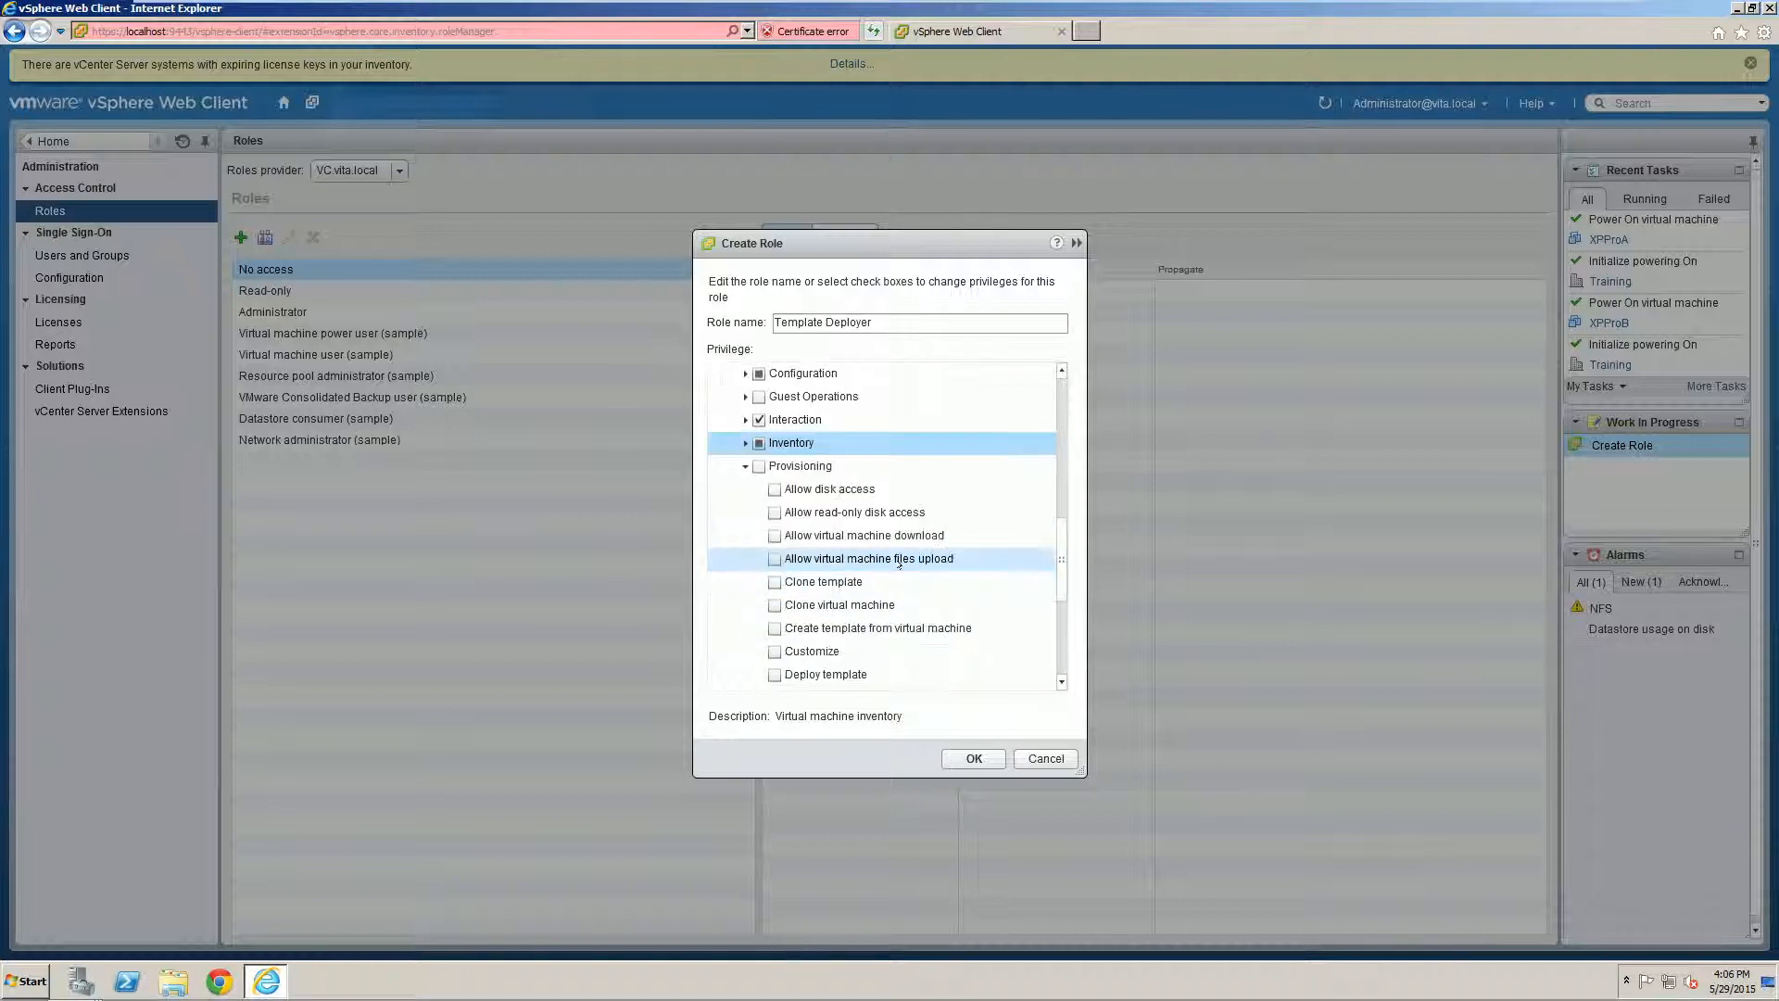
{"action": "left_click", "coordinate": [773, 674]}
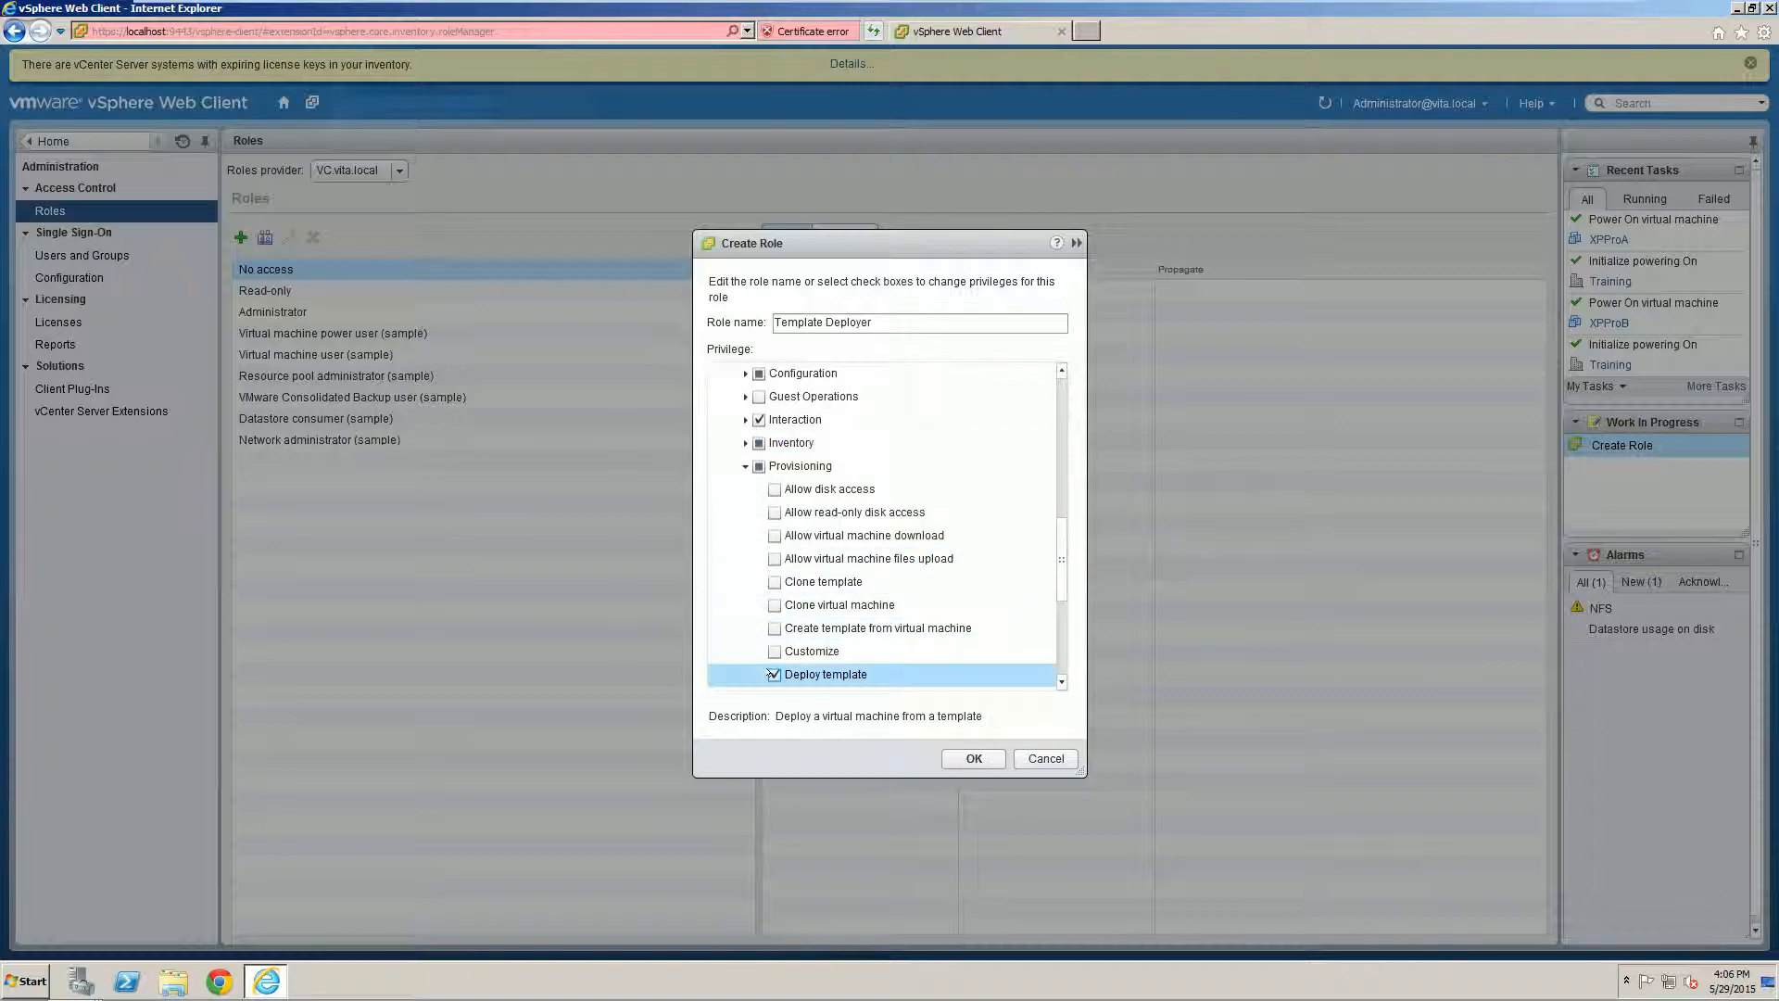
{"action": "scroll", "coordinate": [779, 582], "scroll_direction": "down", "scroll_amount": 2}
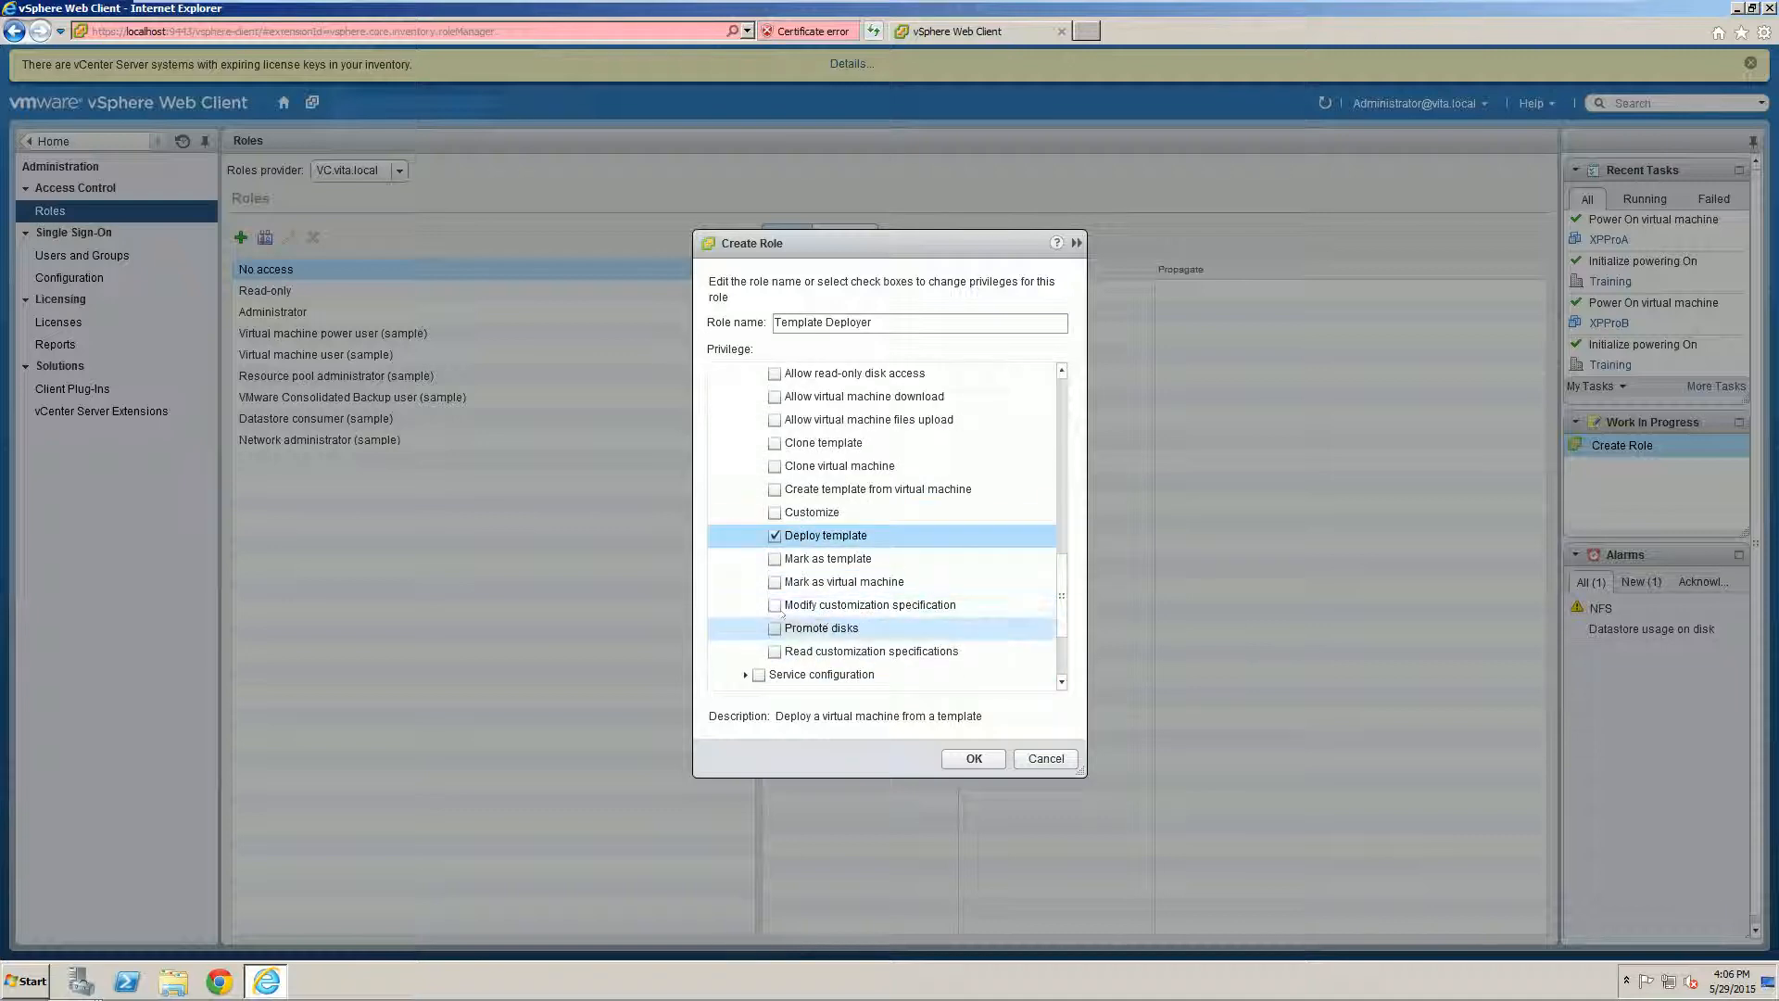
{"action": "left_click", "coordinate": [776, 651]}
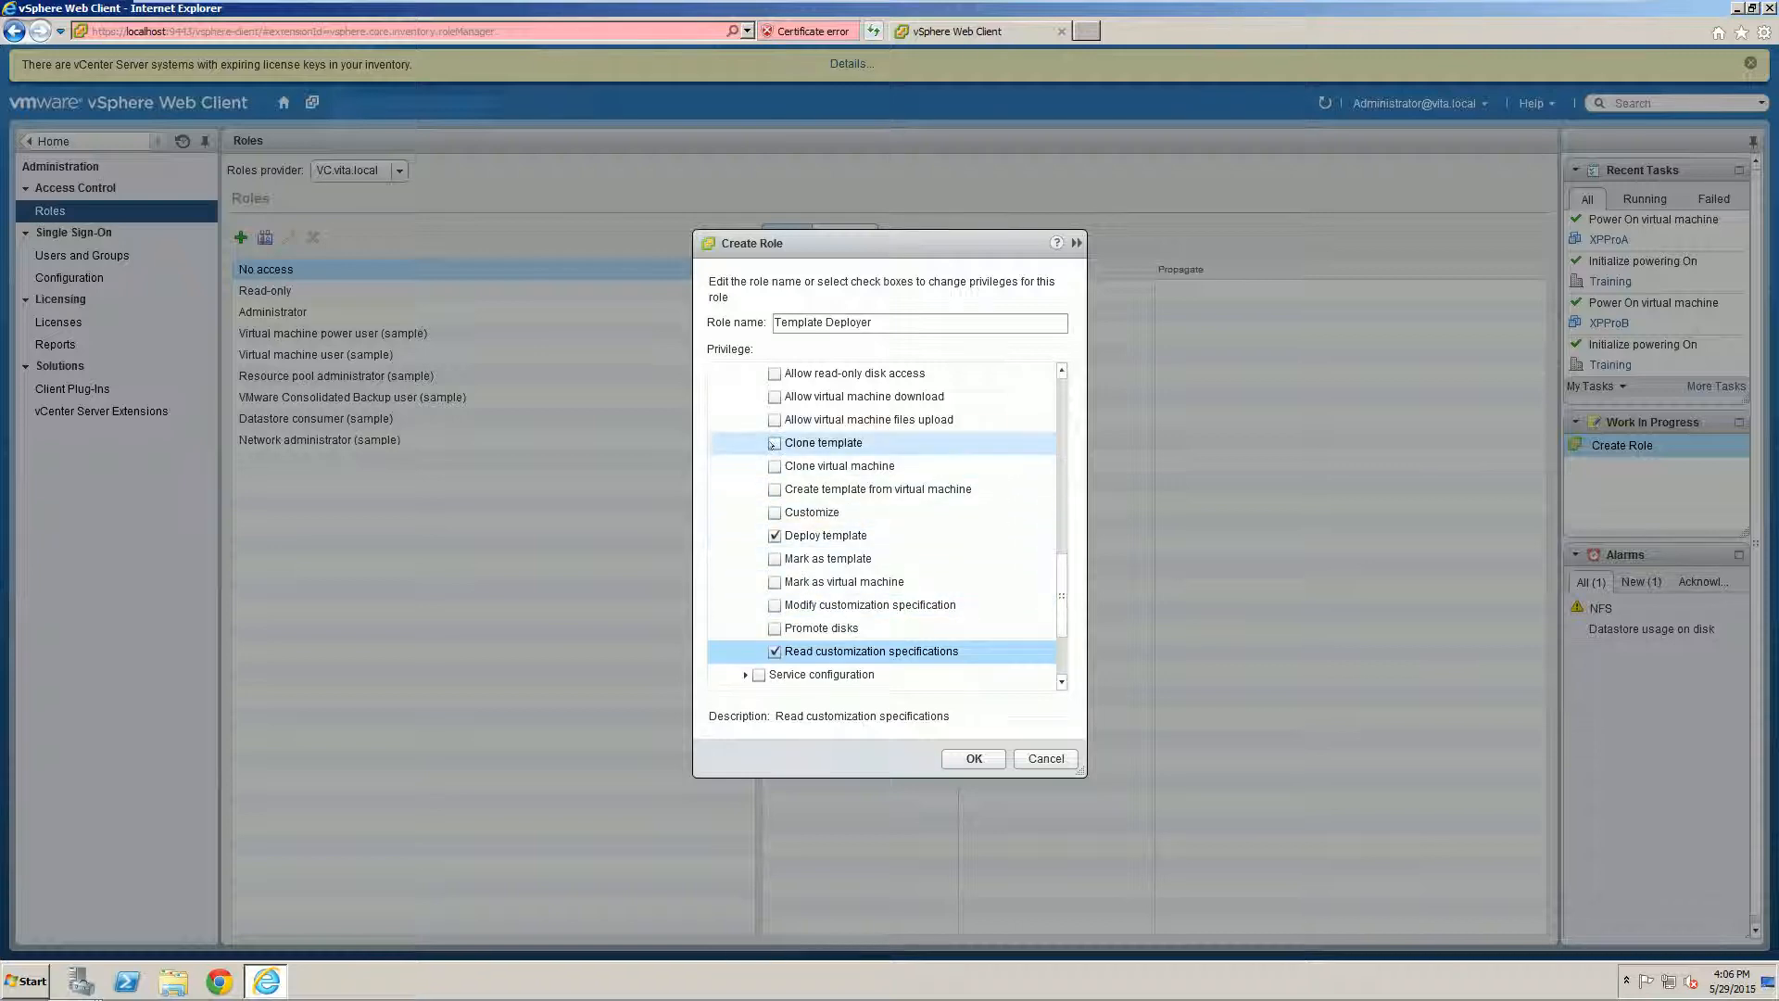
{"action": "left_click", "coordinate": [775, 511]}
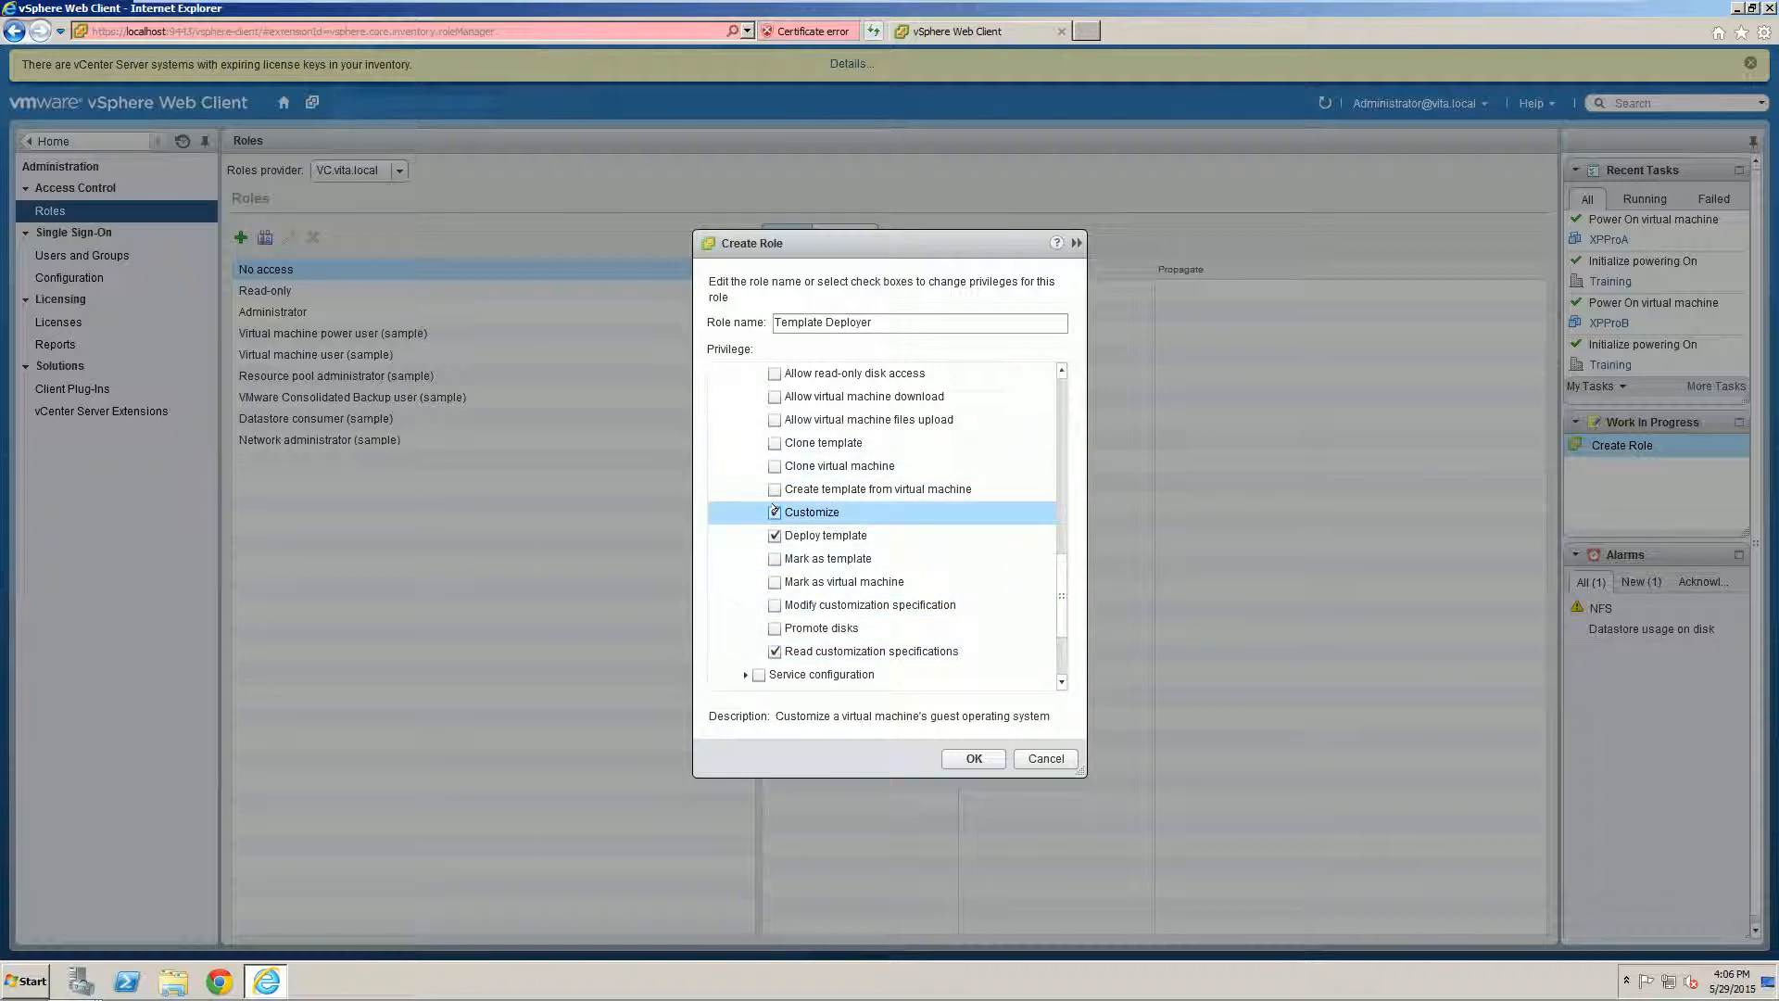
{"action": "scroll", "coordinate": [778, 519], "scroll_direction": "down", "scroll_amount": 1}
{"action": "left_click", "coordinate": [960, 757]}
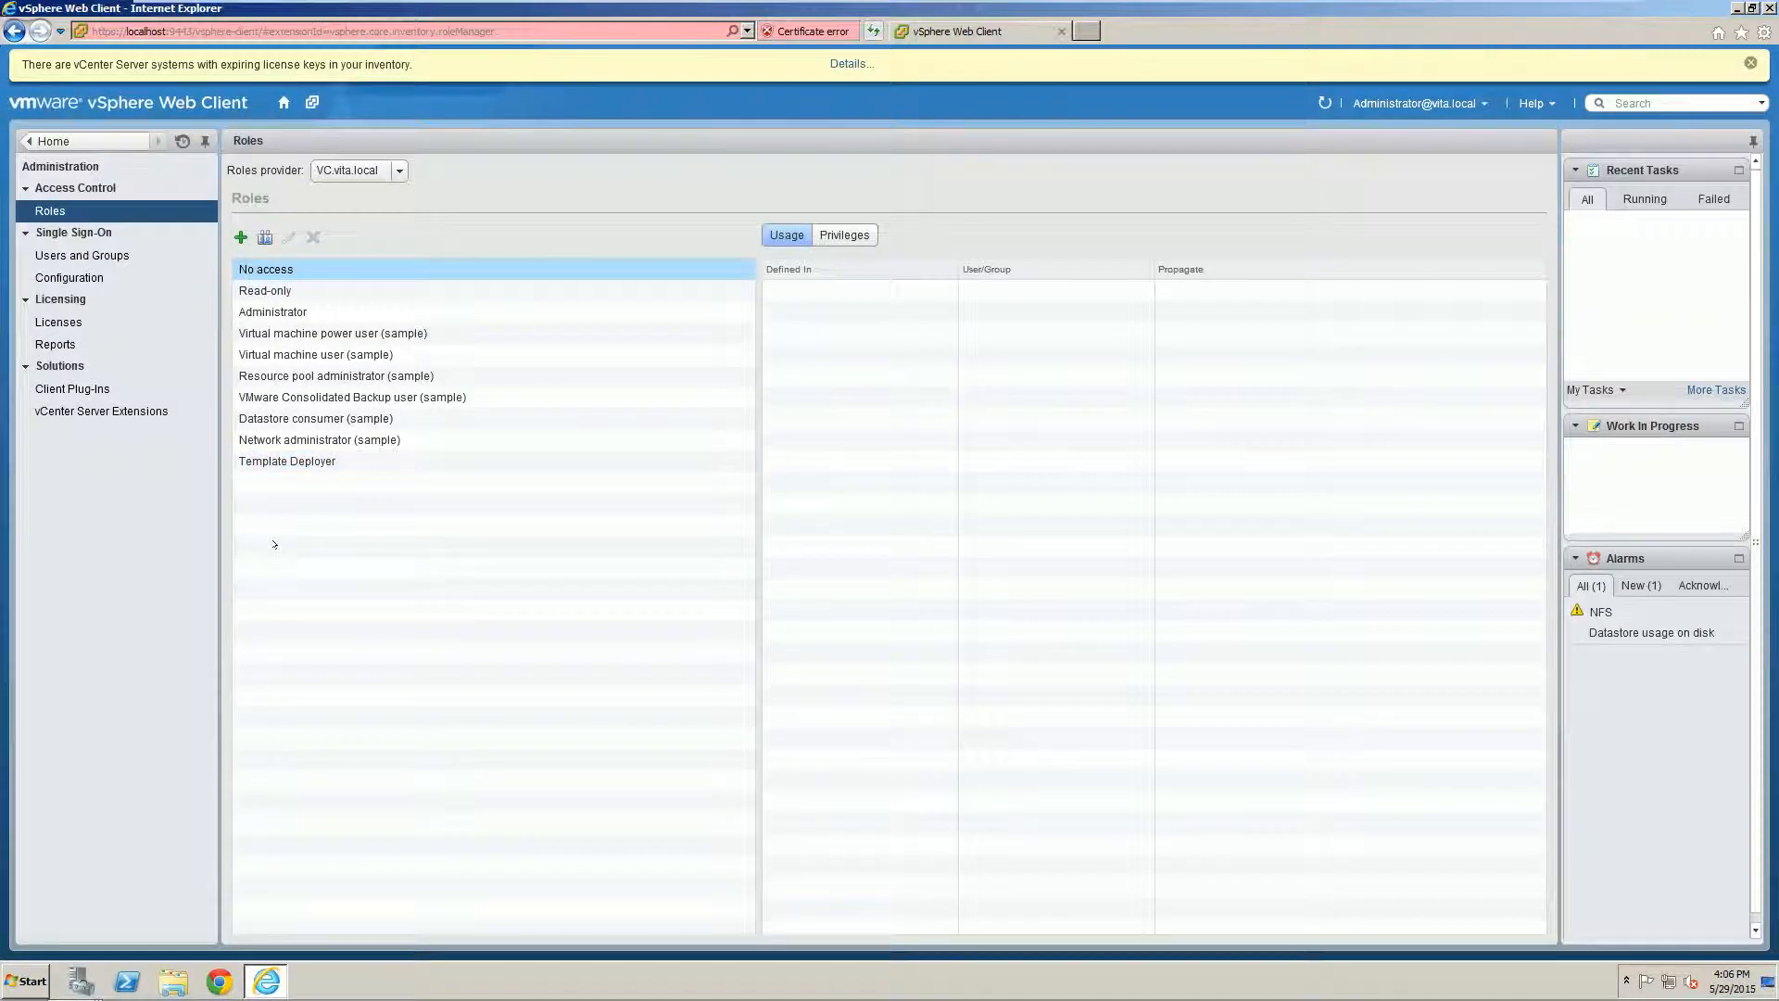
Step: Select the new Template Deployer role in the Roles list, then return to Home
{"action": "left_click", "coordinate": [321, 454]}
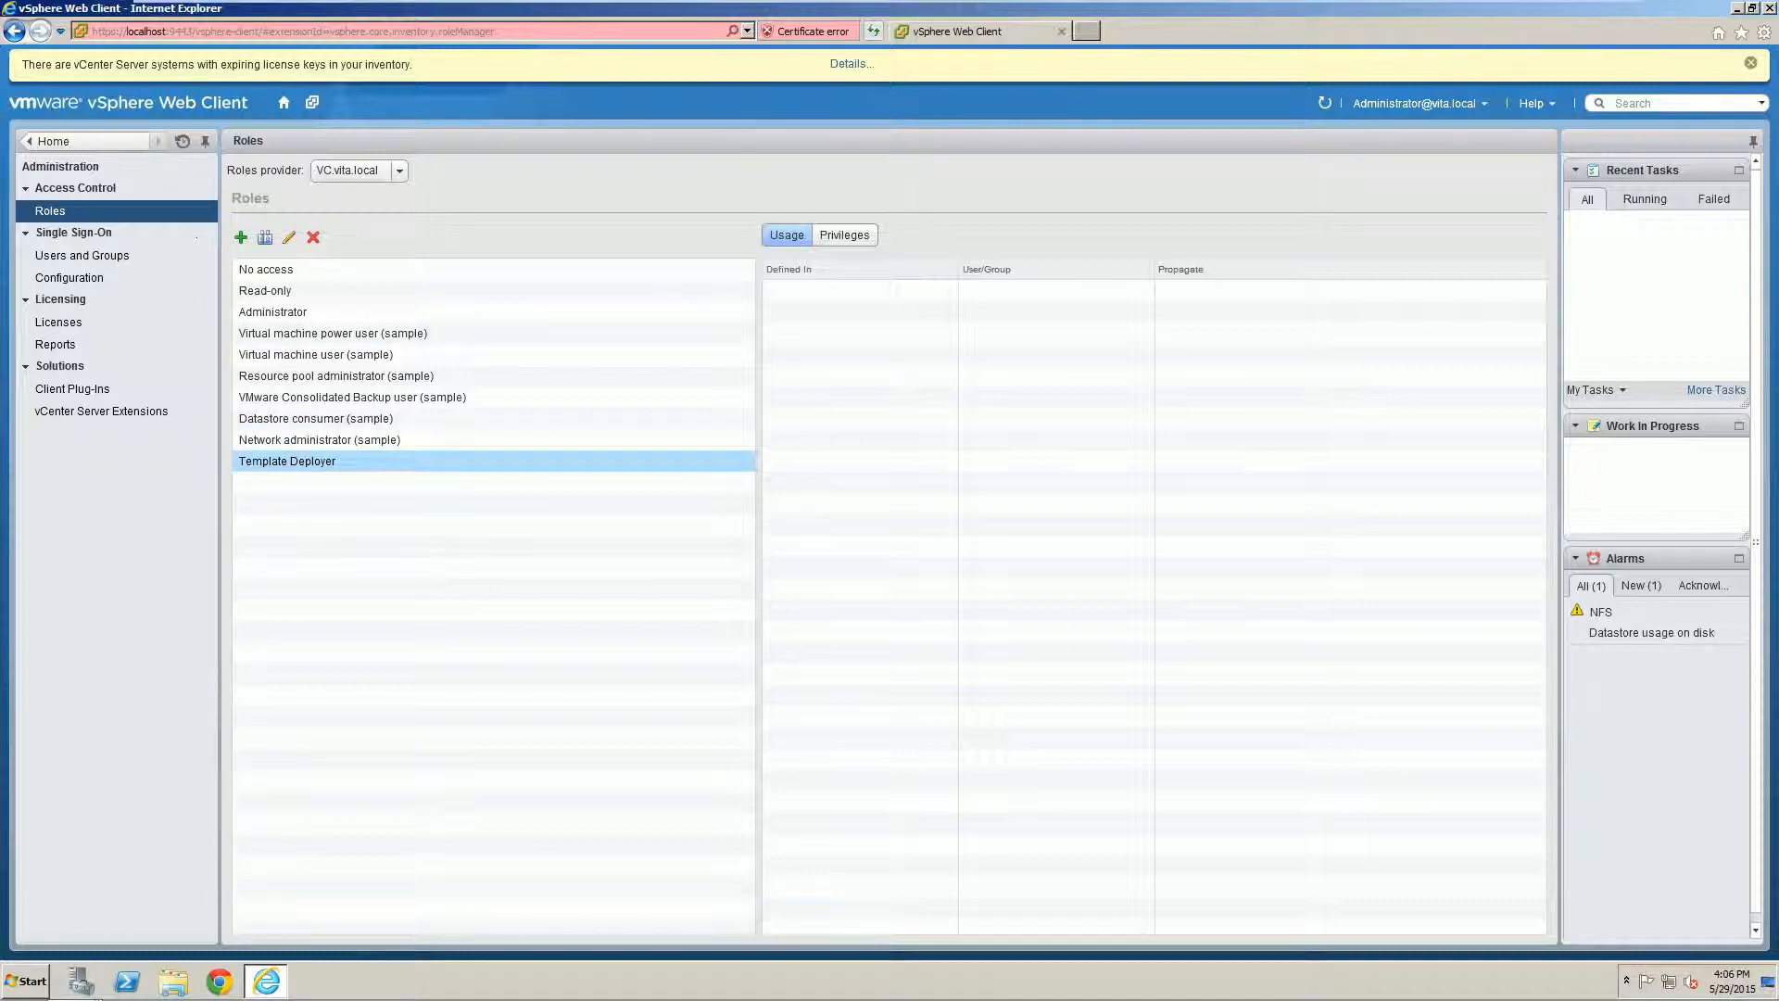
{"action": "left_click", "coordinate": [72, 141]}
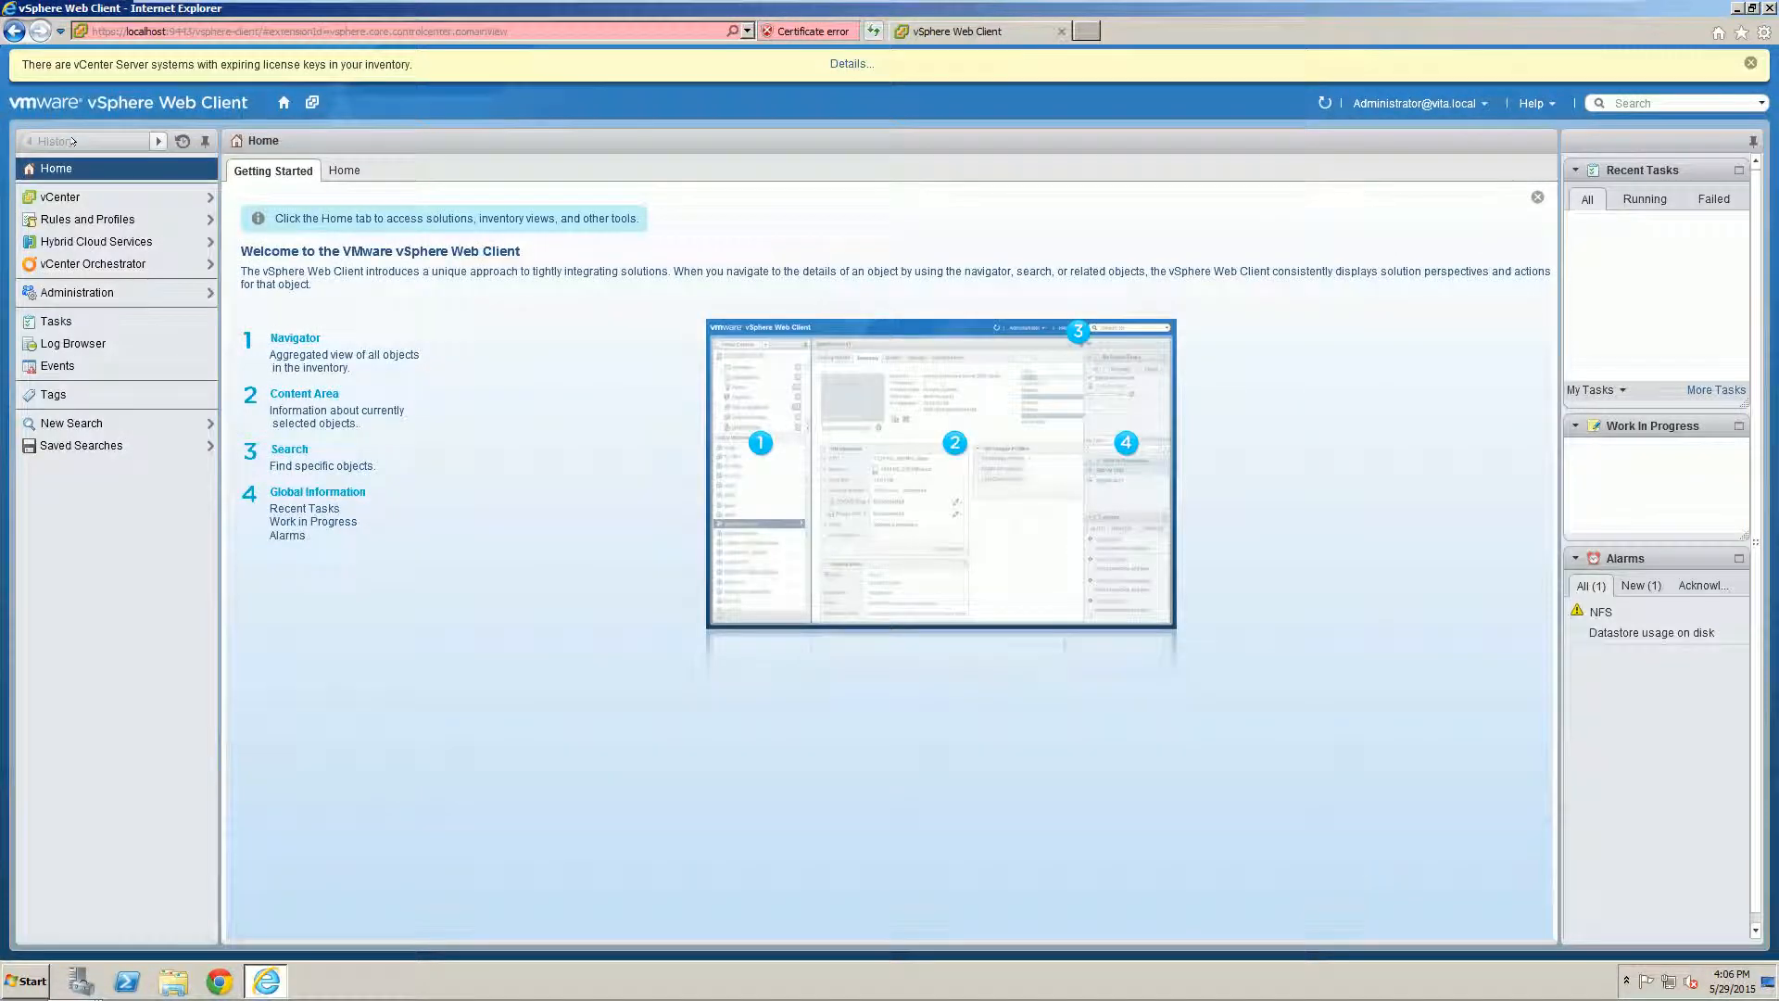
Step: In the VMs and Templates inventory, check the Training and VC.vita.local actions, then show VC.vita.local's permissions
{"action": "left_click", "coordinate": [97, 197]}
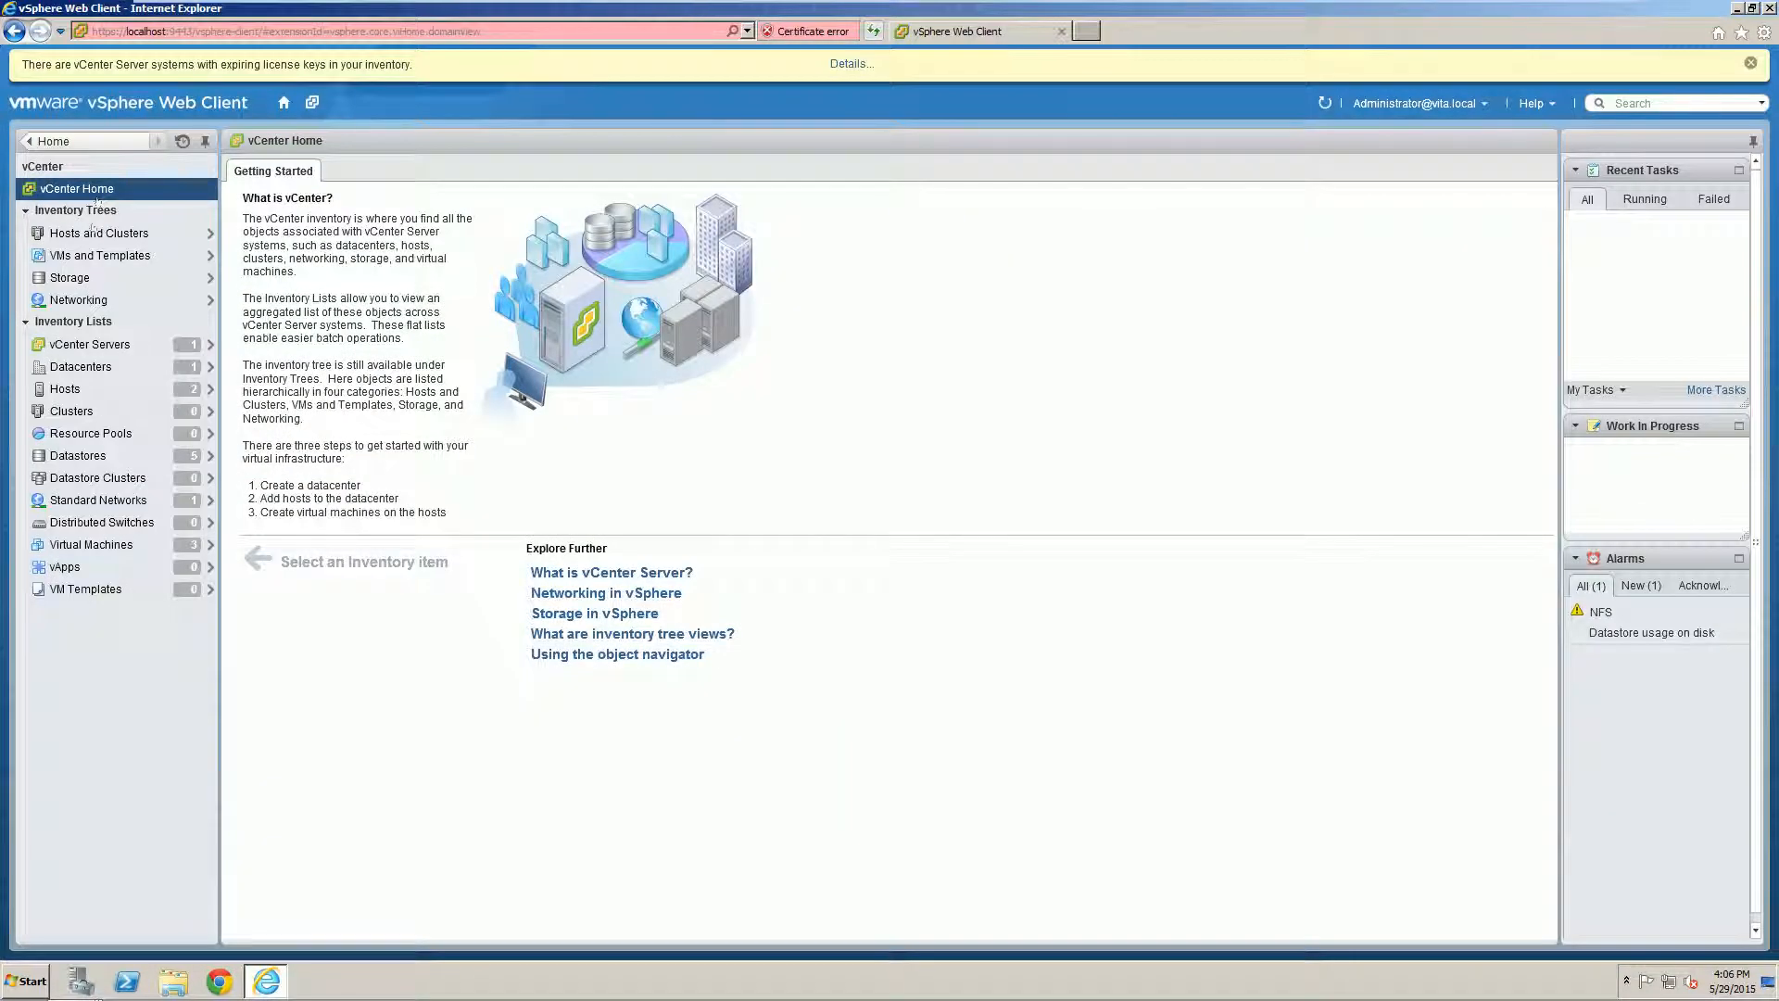
{"action": "left_click", "coordinate": [93, 255]}
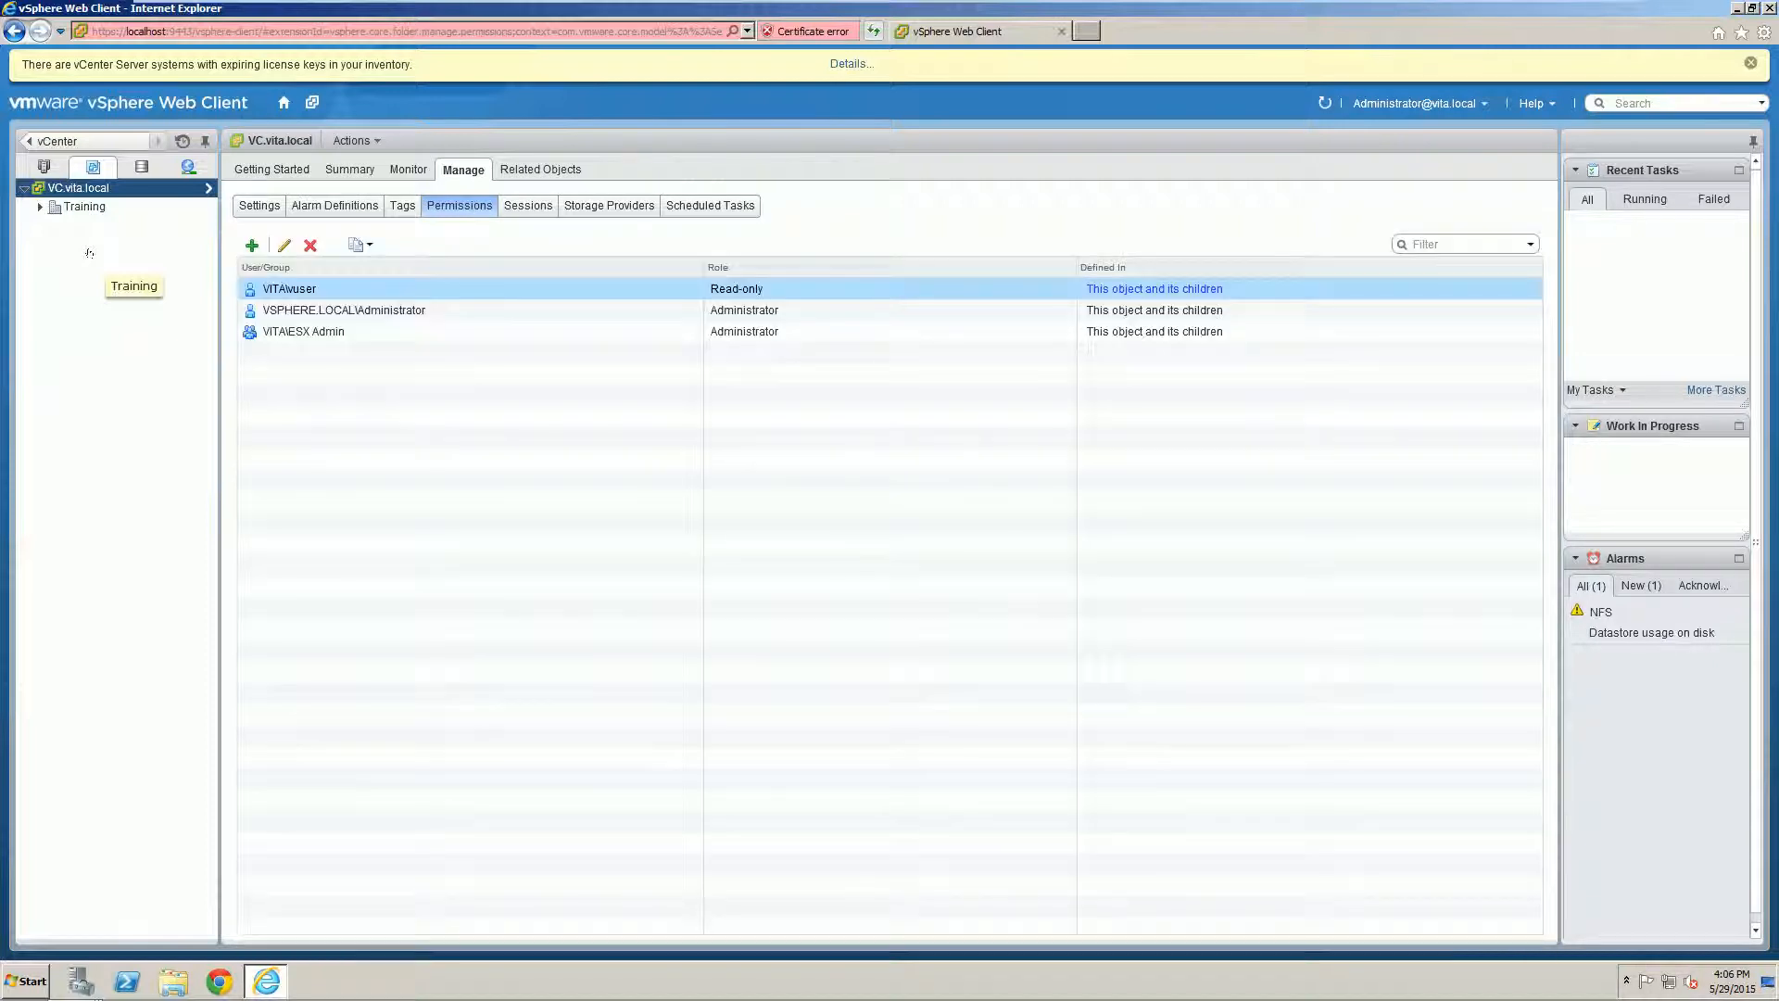
{"action": "right_click", "coordinate": [70, 206]}
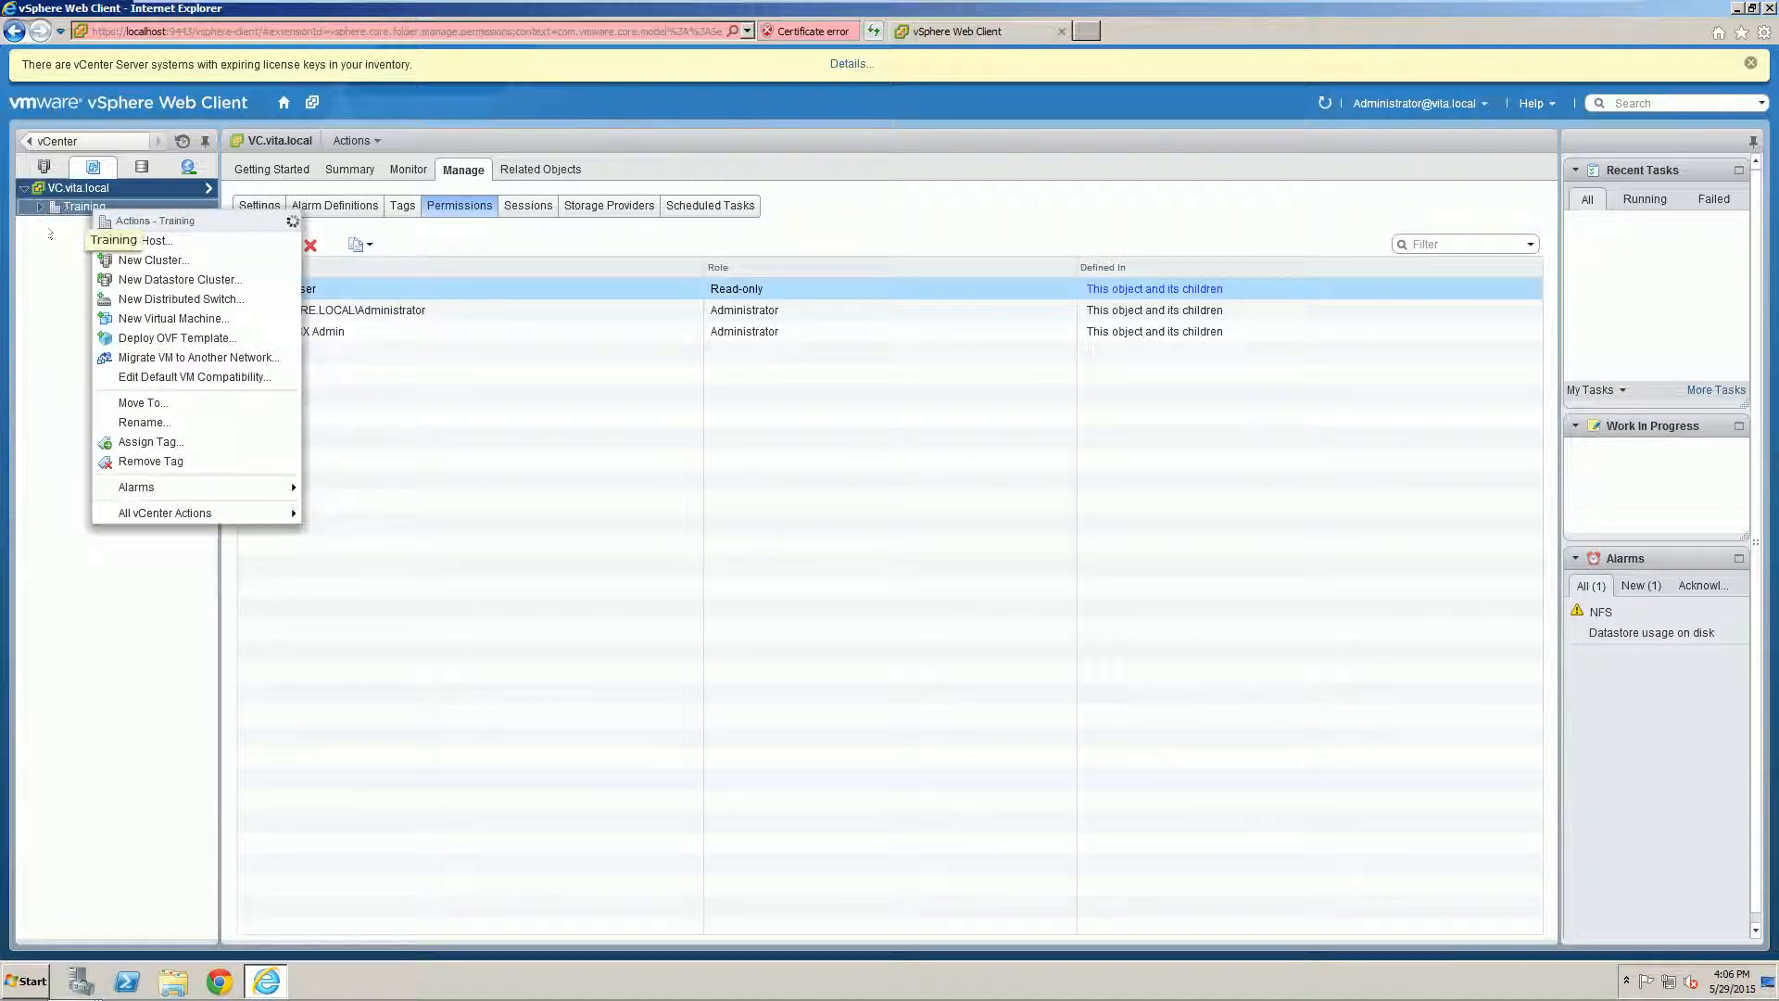
{"action": "left_click", "coordinate": [71, 206]}
{"action": "right_click", "coordinate": [59, 187]}
{"action": "left_click", "coordinate": [117, 527]}
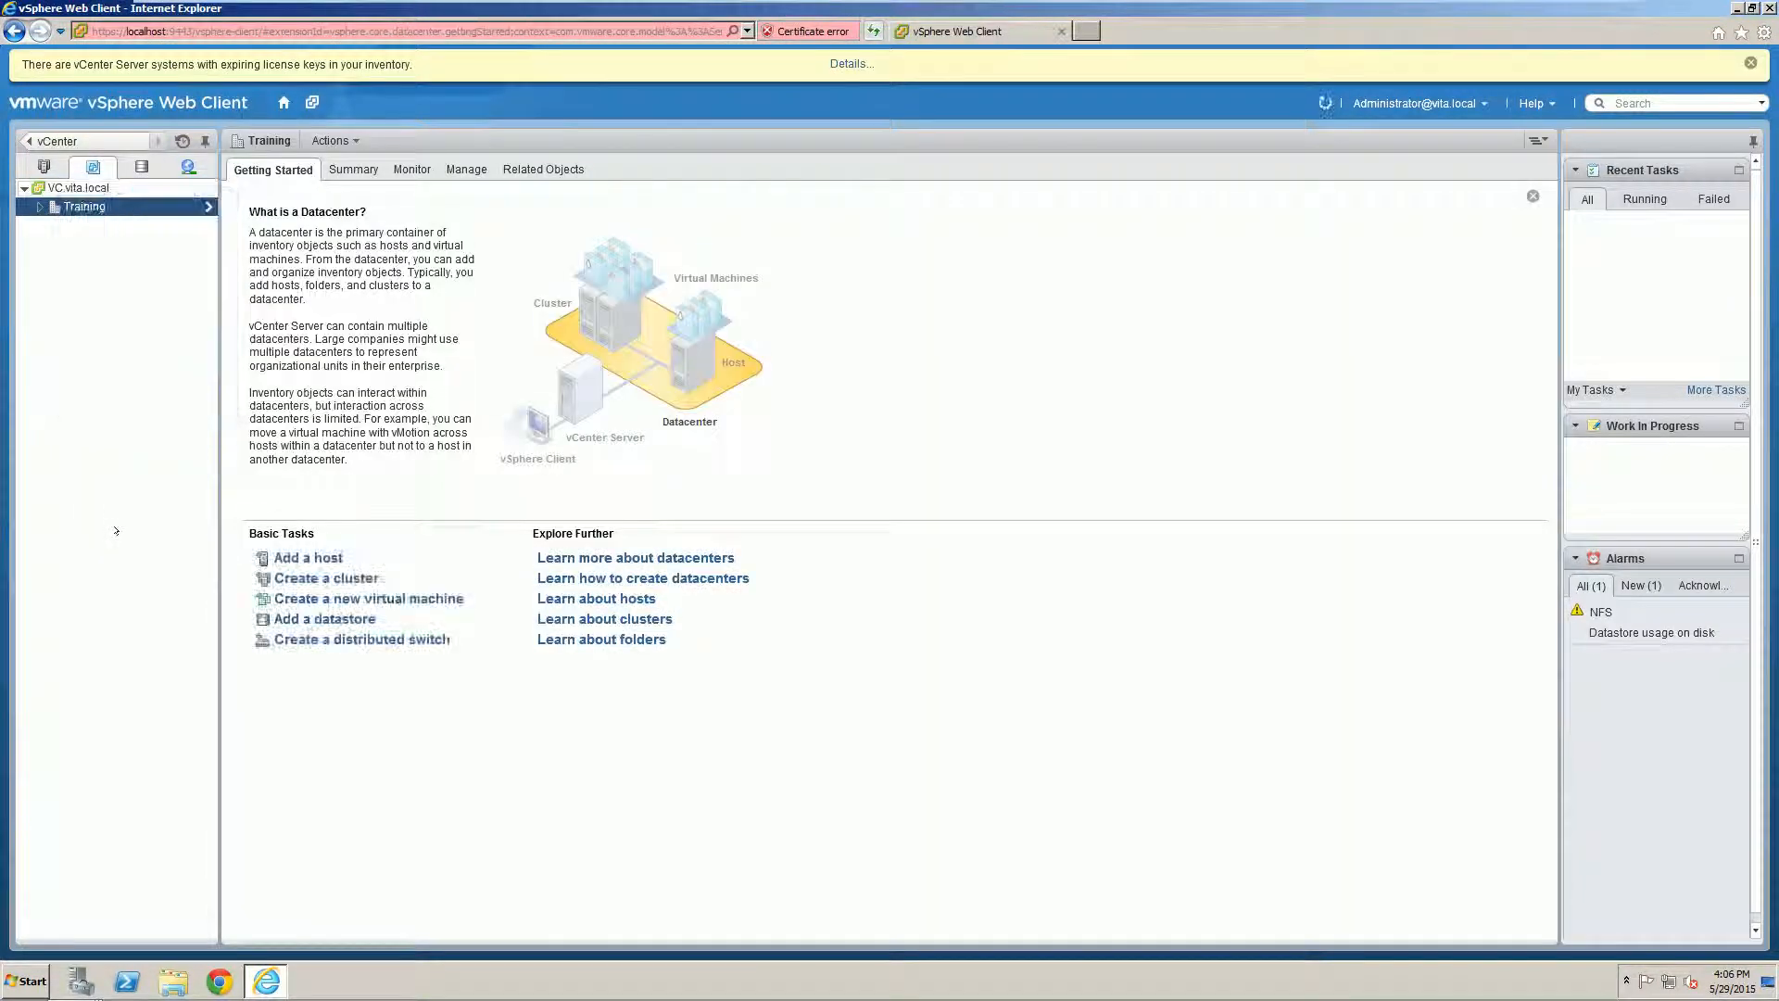
{"action": "left_click", "coordinate": [78, 188]}
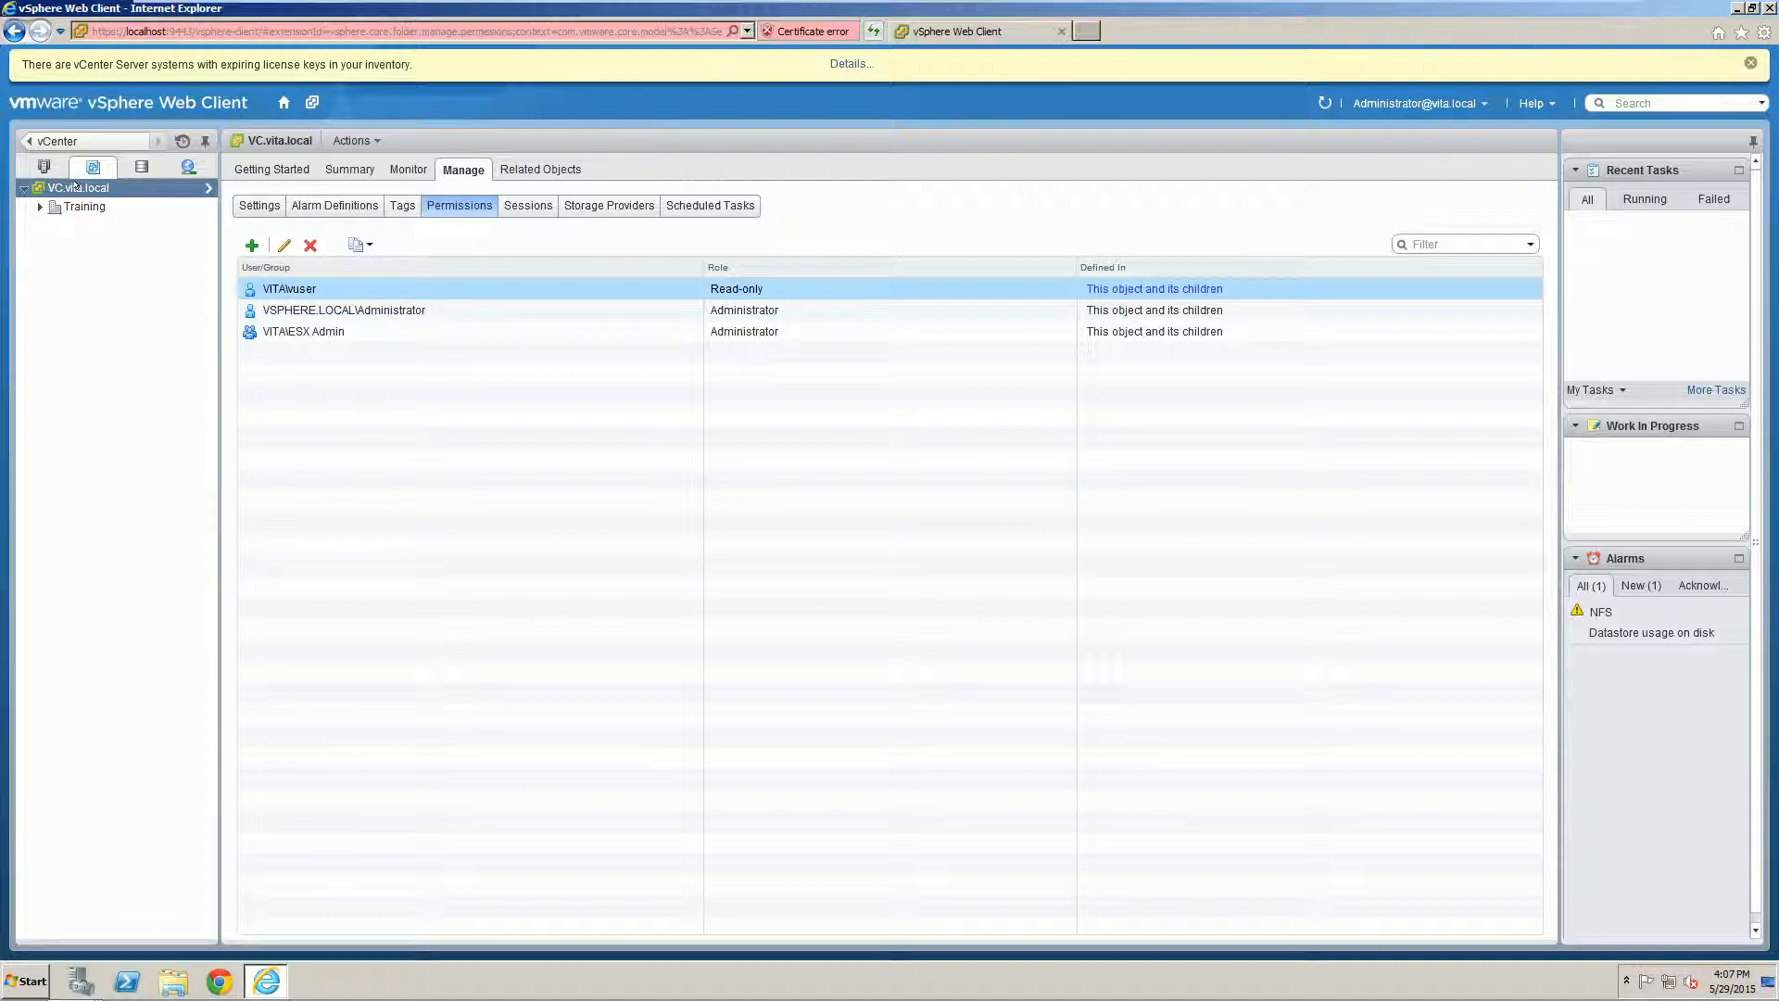
Step: Create a folder named TemporaryVMs under VC.vita.local via All vCenter Actions > New Folder
{"action": "right_click", "coordinate": [74, 186]}
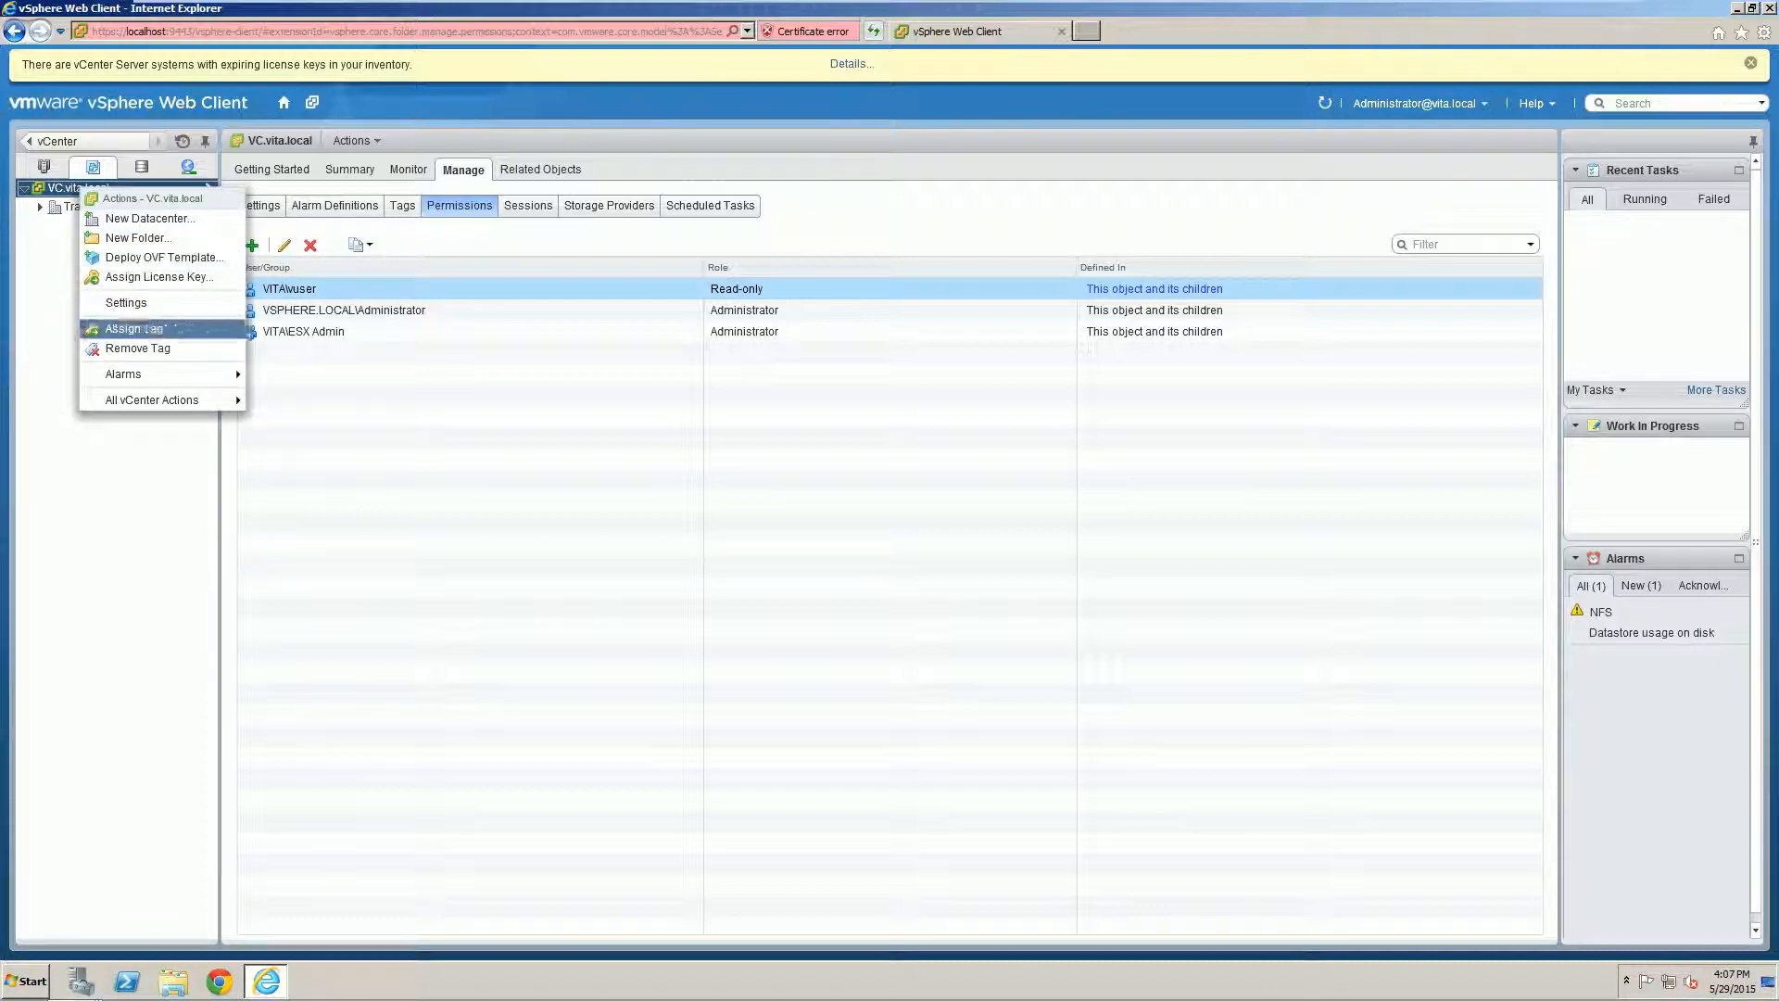
{"action": "mouse_move", "coordinate": [141, 392]}
{"action": "left_click", "coordinate": [305, 420]}
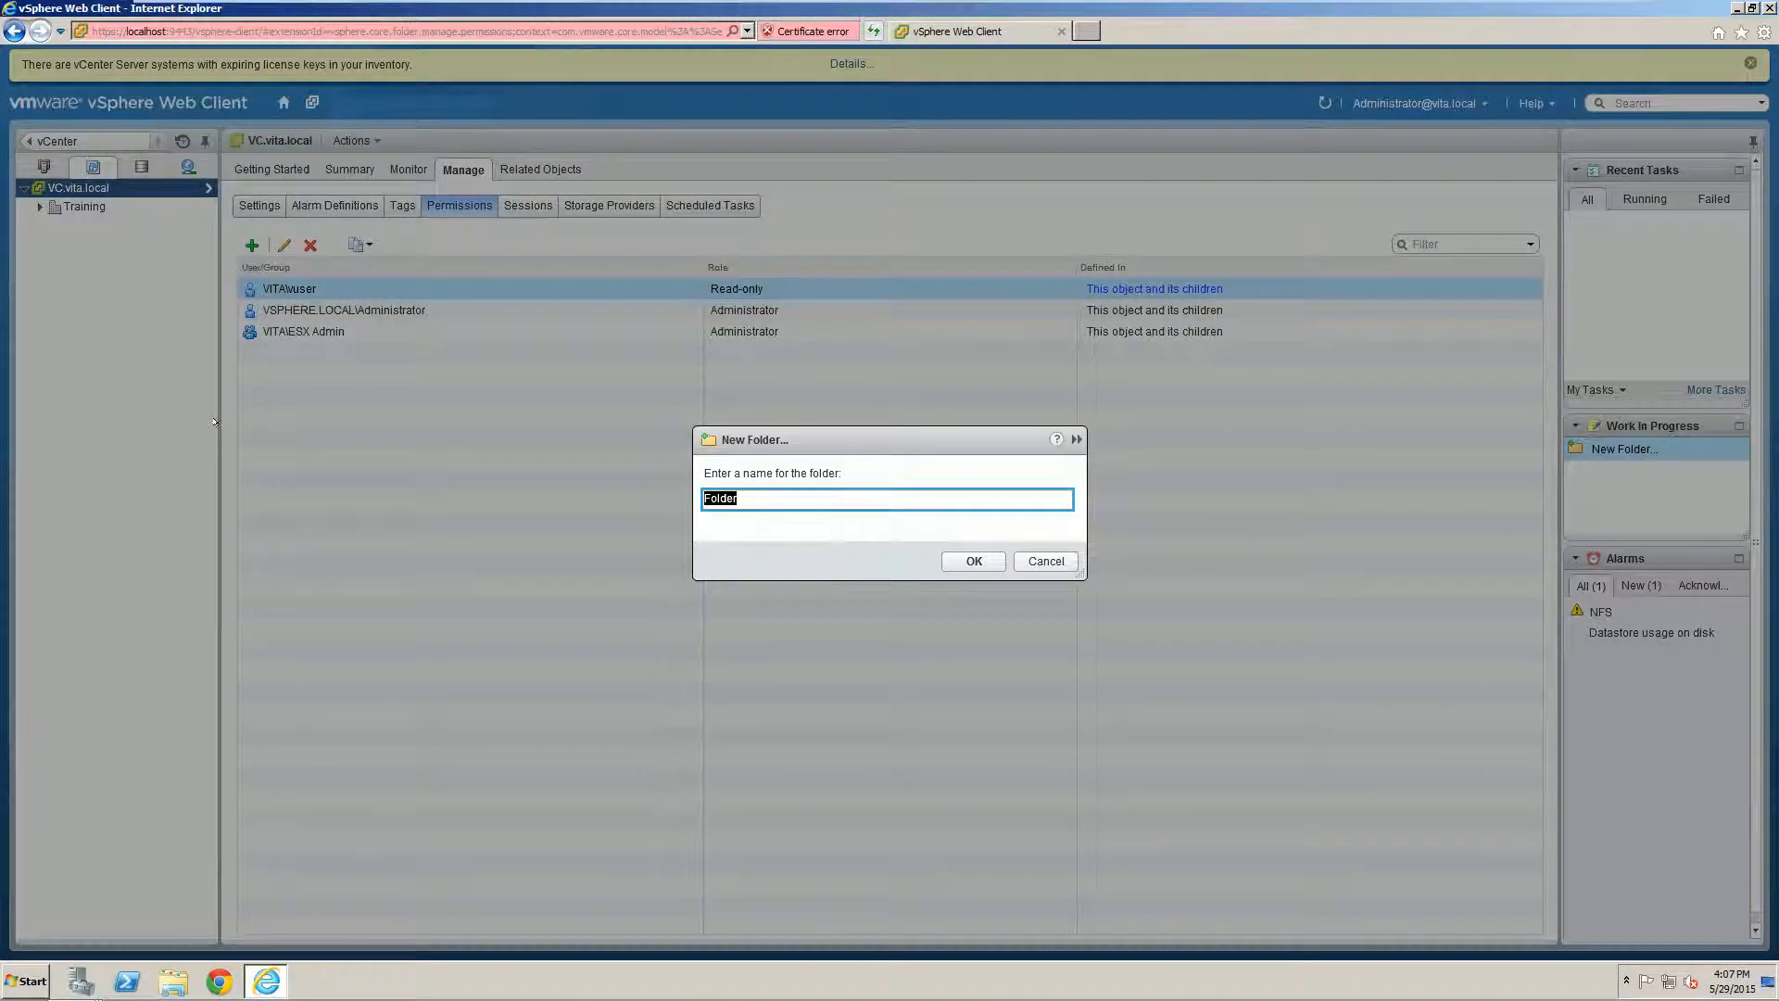
{"action": "type", "text": "TemporaryVMs"}
{"action": "left_click", "coordinate": [966, 559]}
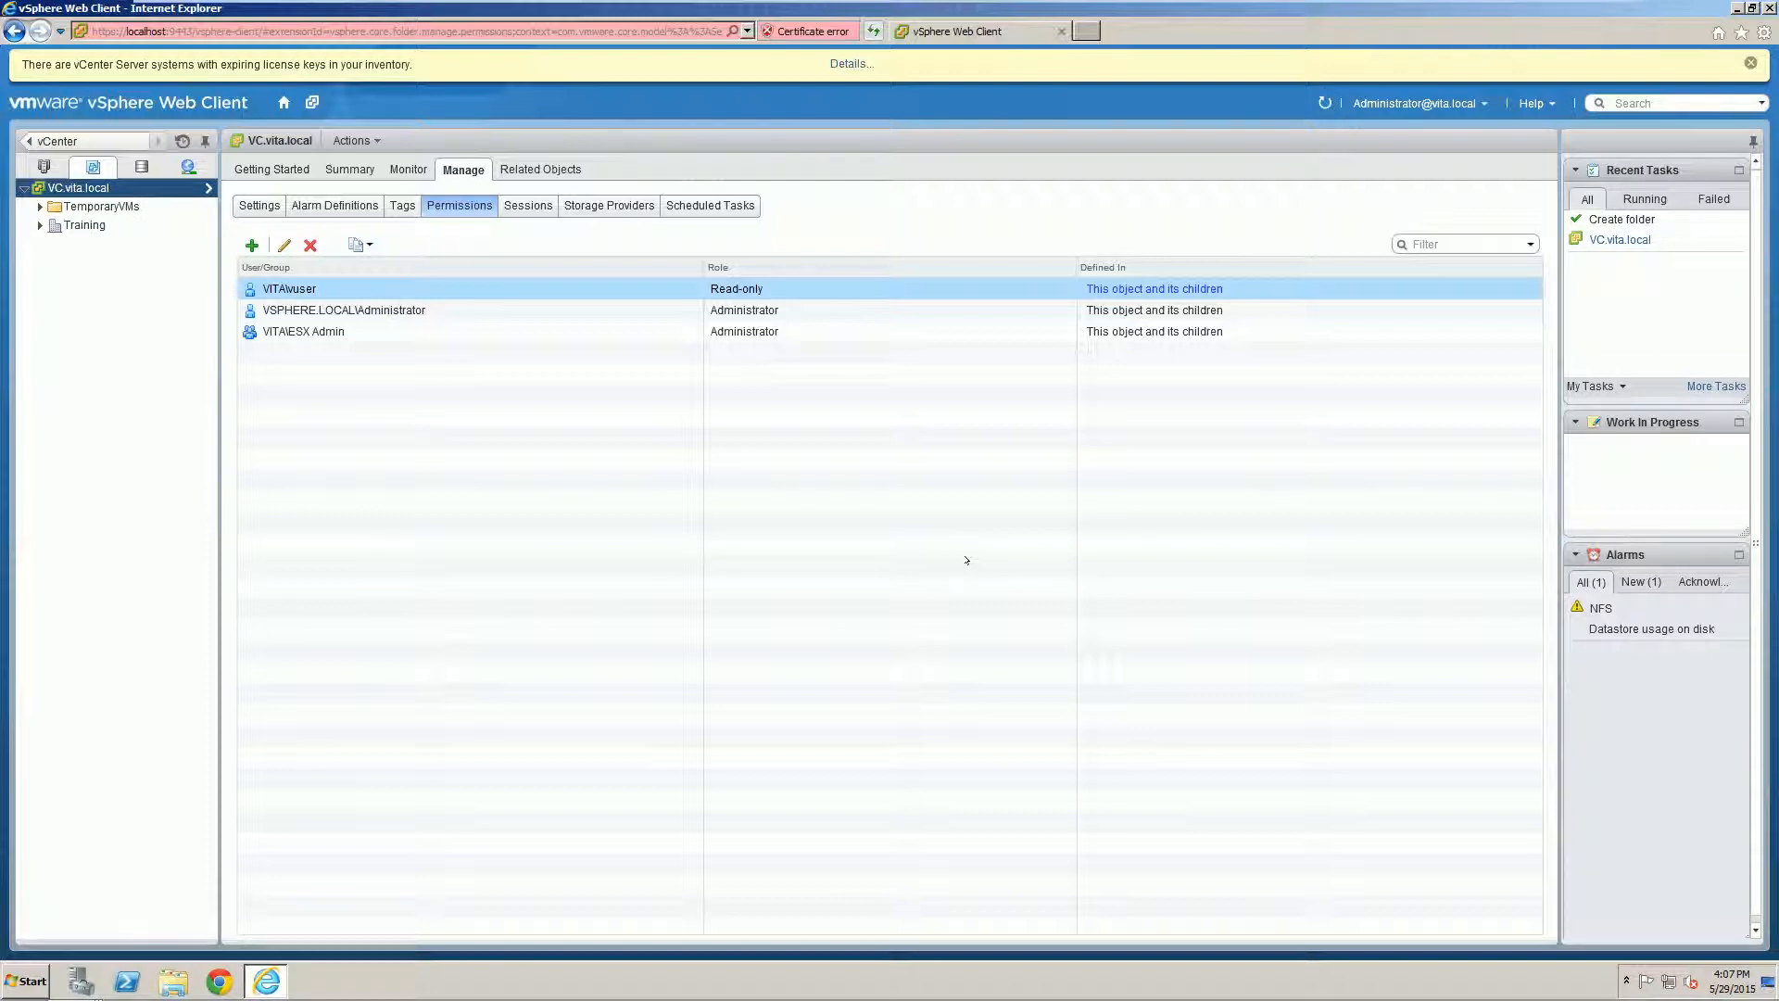
Step: Select the TemporaryVMs folder, drag it onto Training, and expand Training to list XPProA, XPProB and XPProD
{"action": "left_click", "coordinate": [100, 206]}
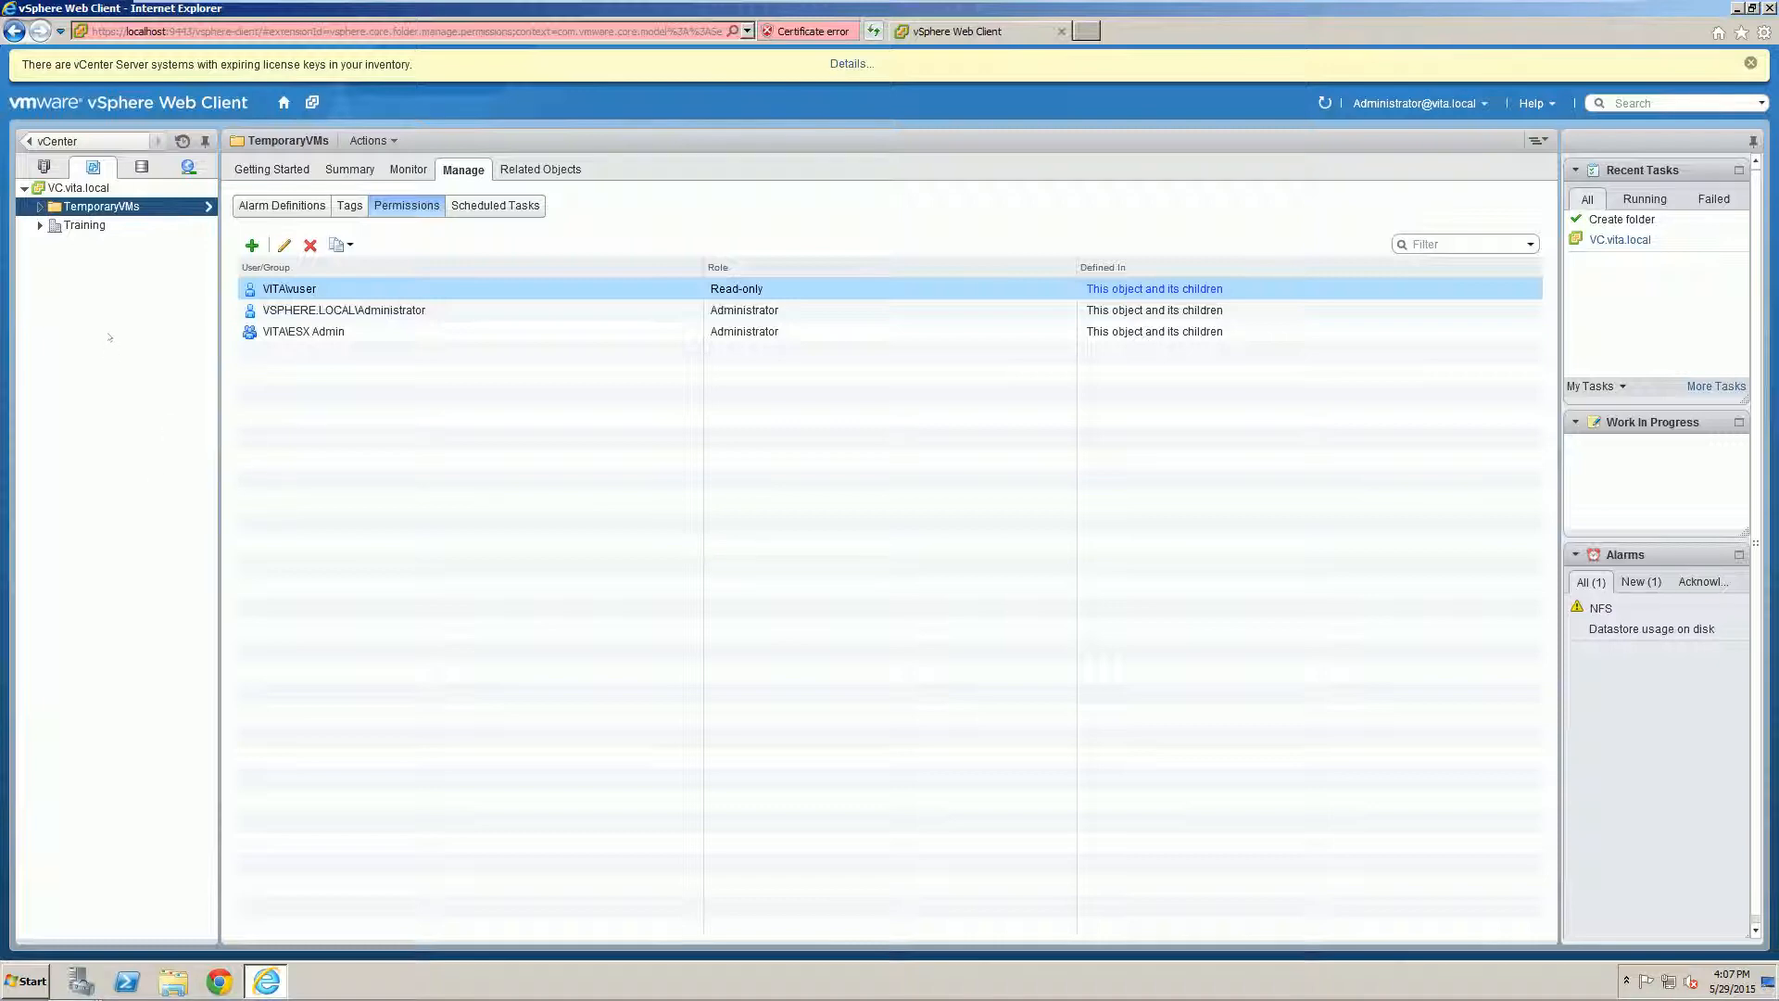
{"action": "left_click_drag", "start_coordinate": [82, 207], "coordinate": [87, 225]}
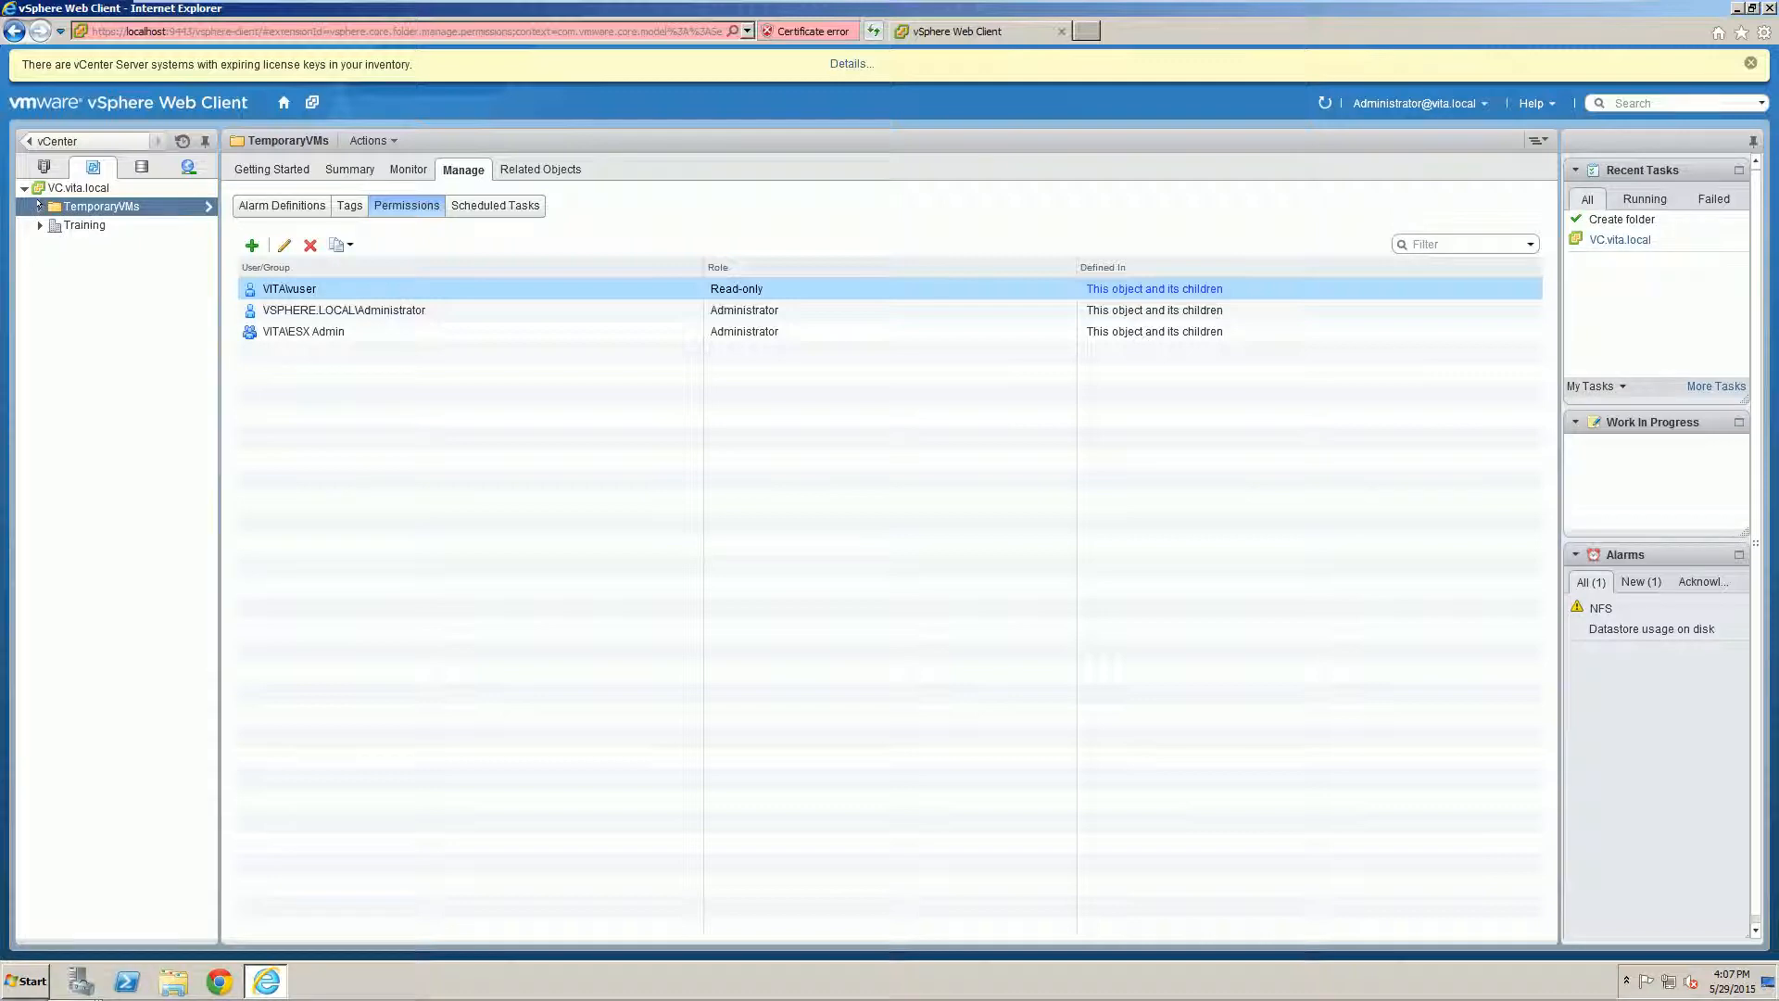
{"action": "left_click", "coordinate": [40, 224]}
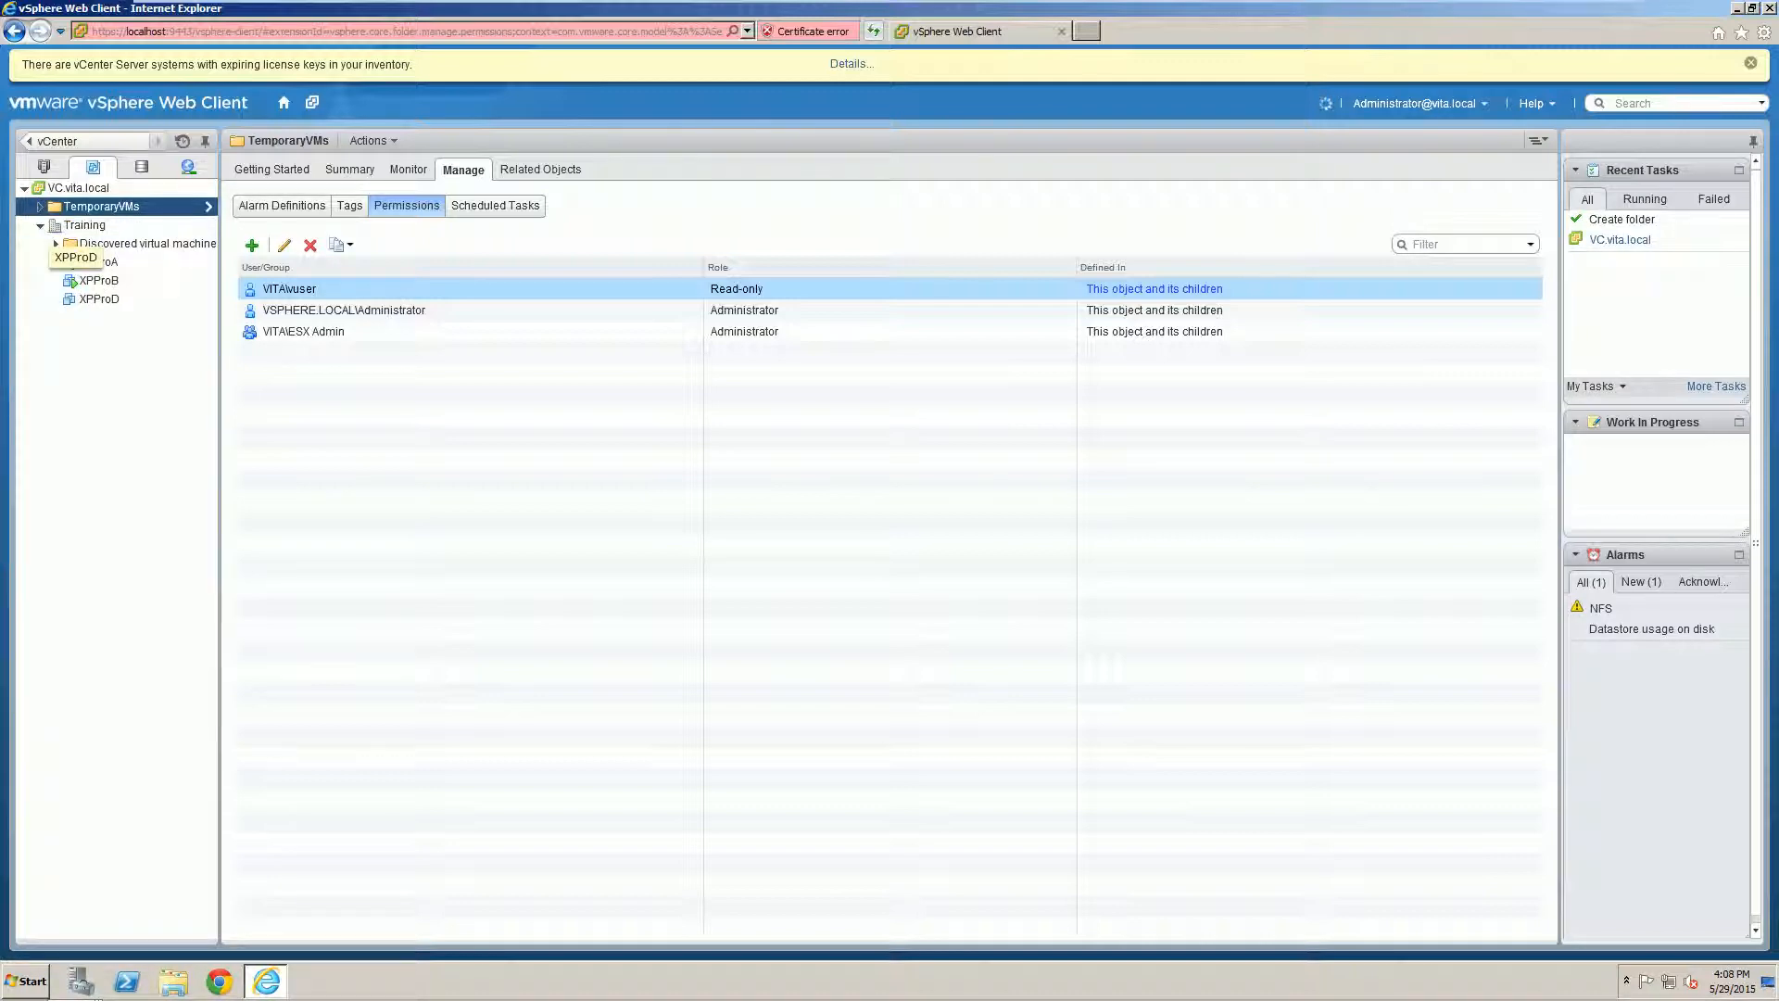
Step: Retry moving TemporaryVMs into Training, expand TemporaryVMs, then return to VC.vita.local's permissions
{"action": "left_click_drag", "start_coordinate": [95, 208], "coordinate": [97, 228]}
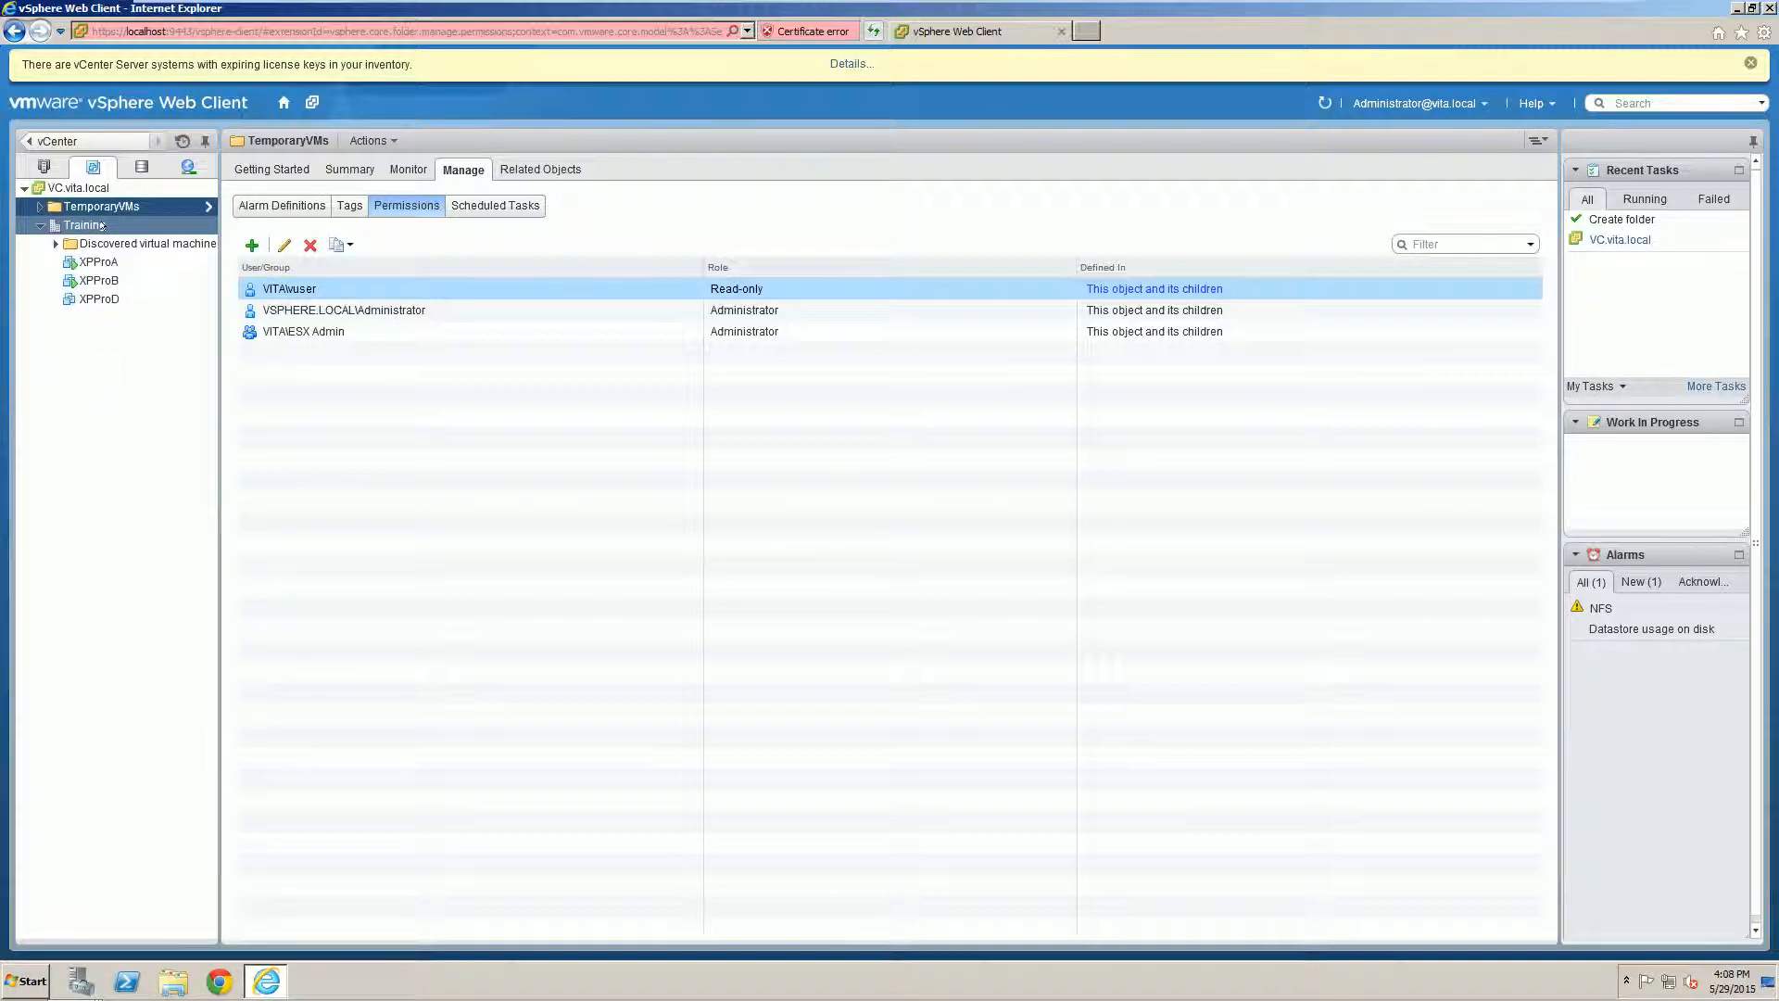
{"action": "left_click", "coordinate": [40, 206]}
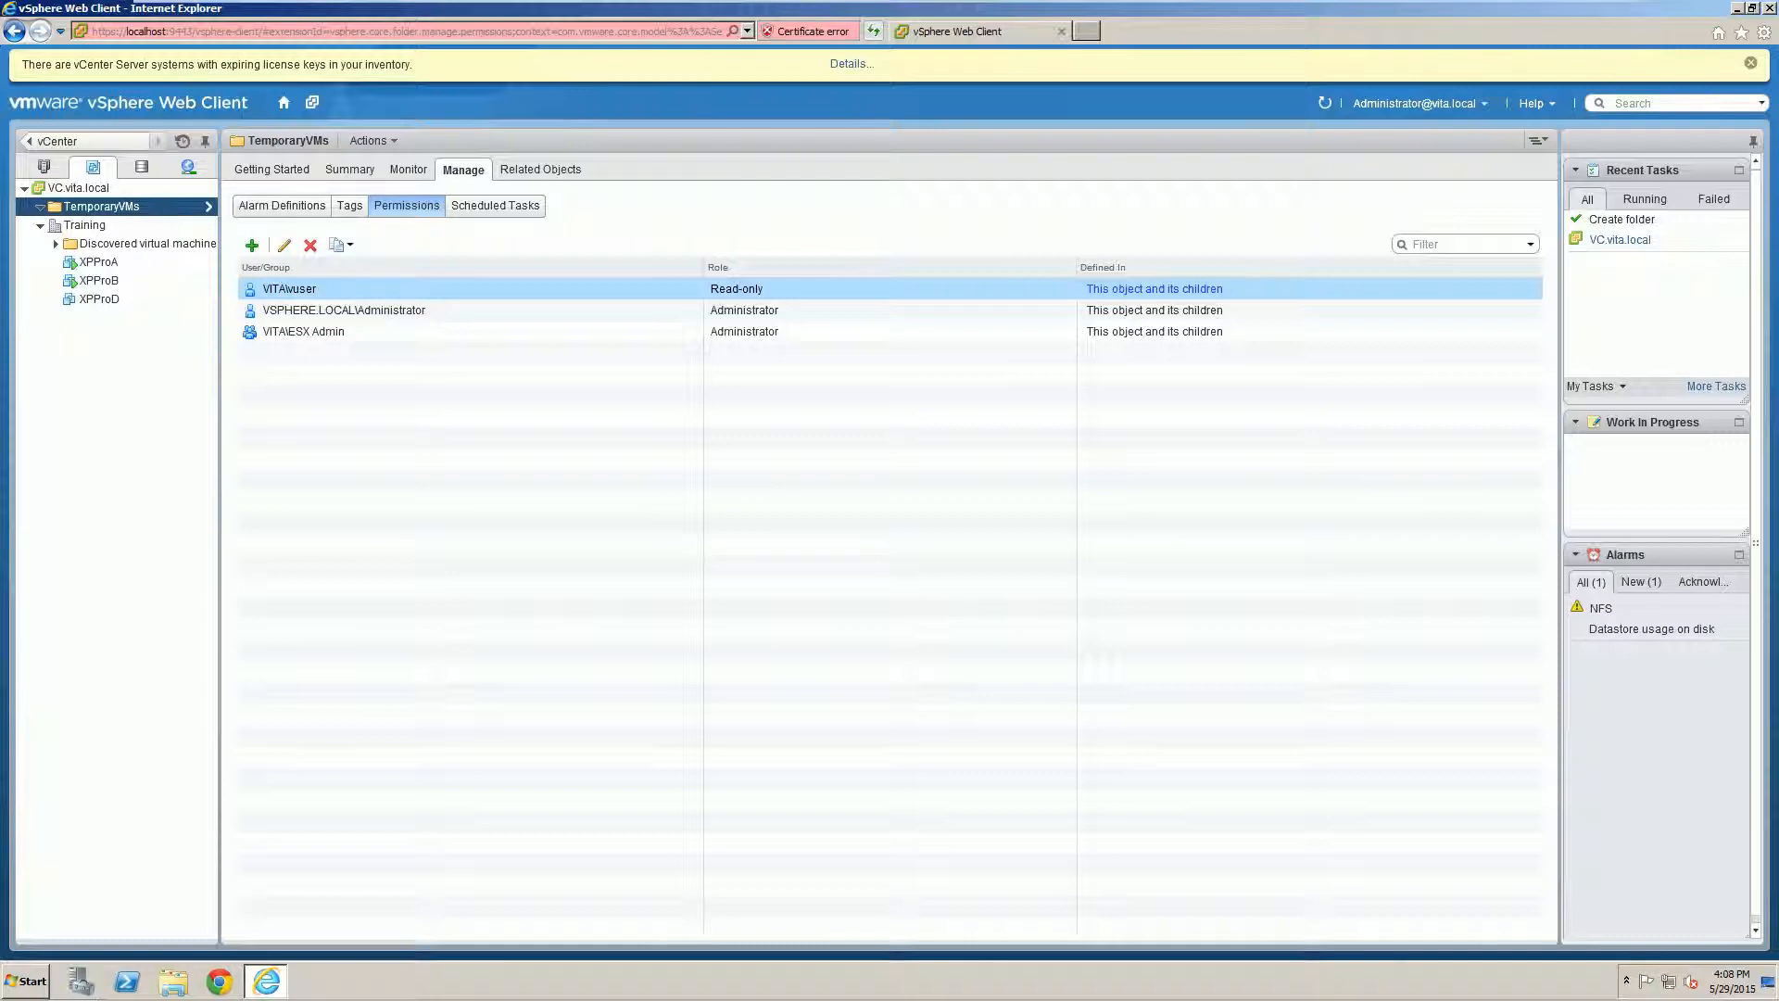
{"action": "left_click", "coordinate": [79, 186]}
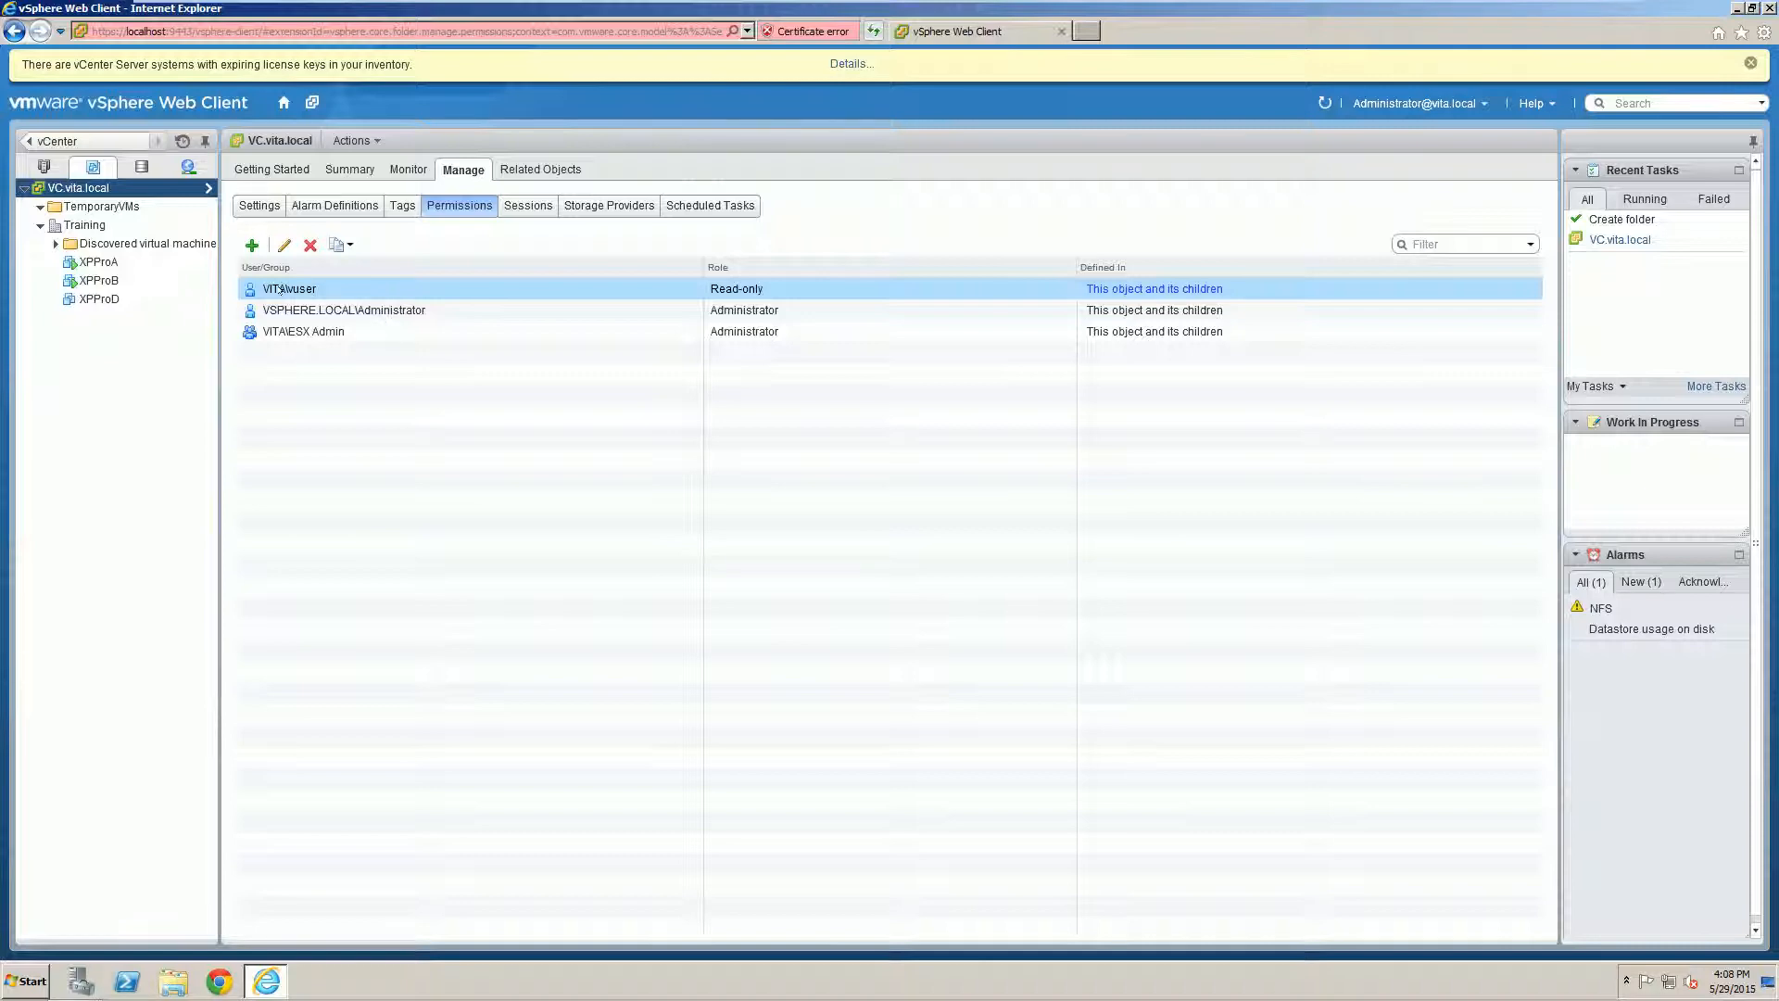
Step: Edit the domain user's VC.vita.local permission, switching its role from Read-only to Template Deployer
{"action": "left_click", "coordinate": [284, 245]}
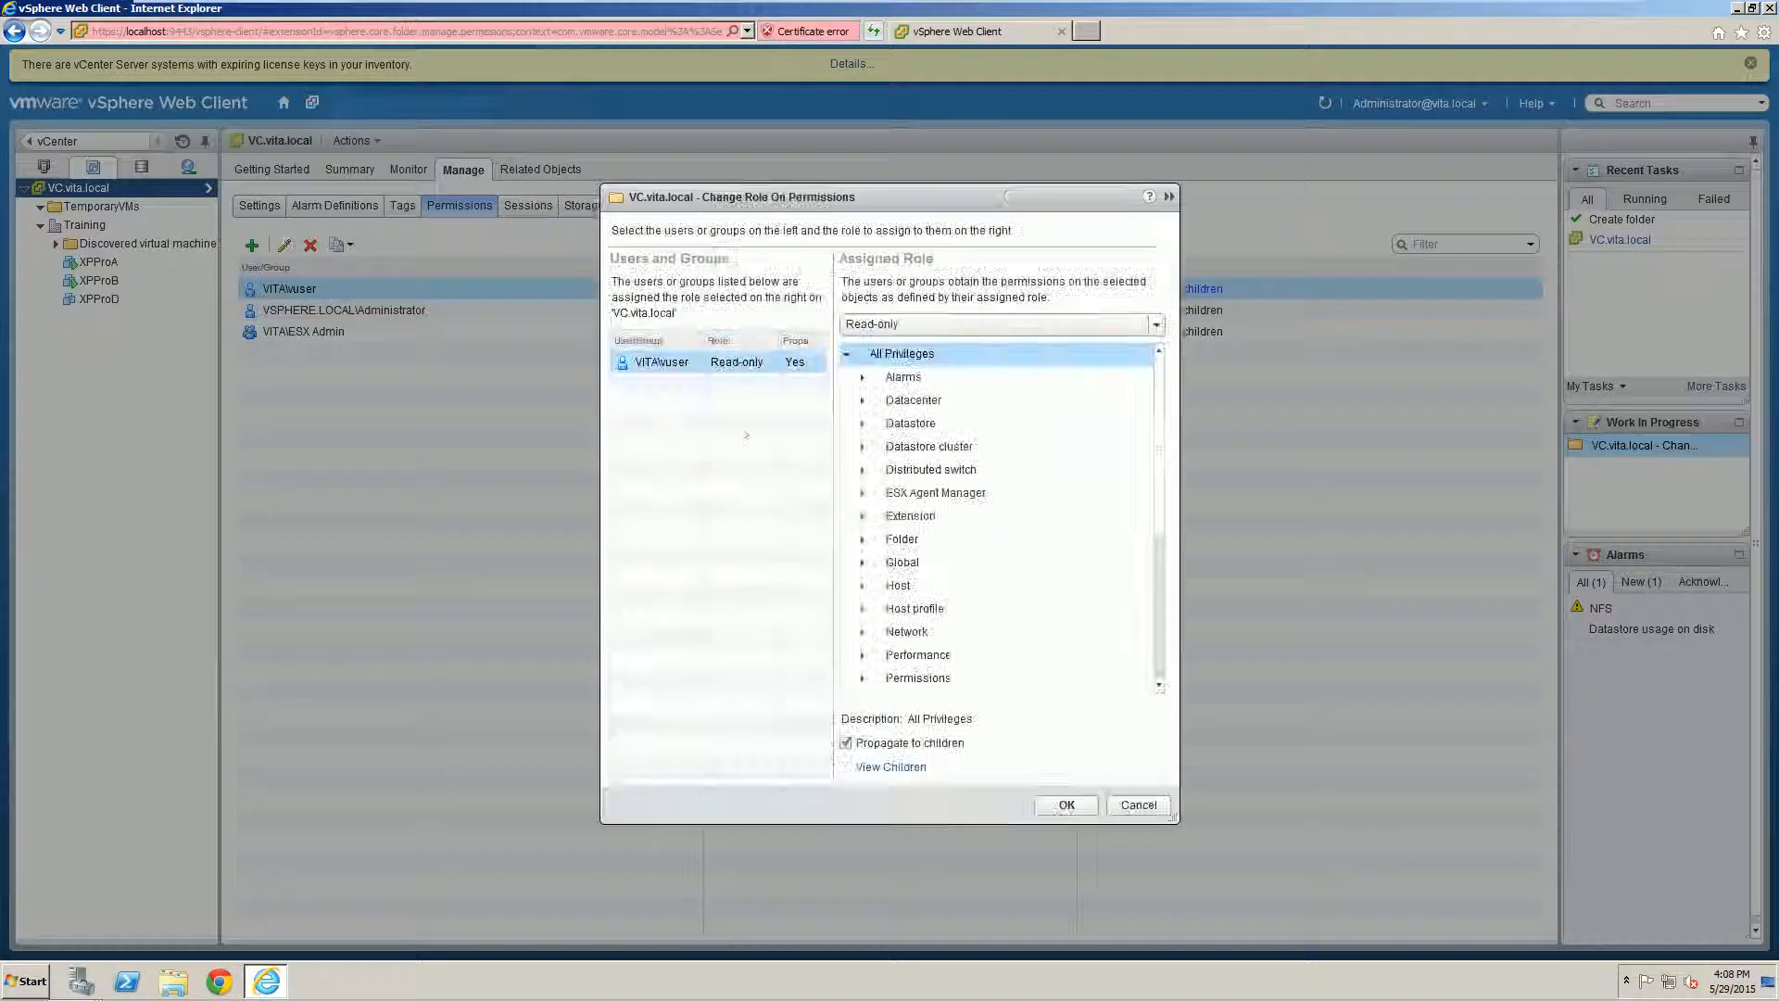
{"action": "left_click", "coordinate": [906, 324]}
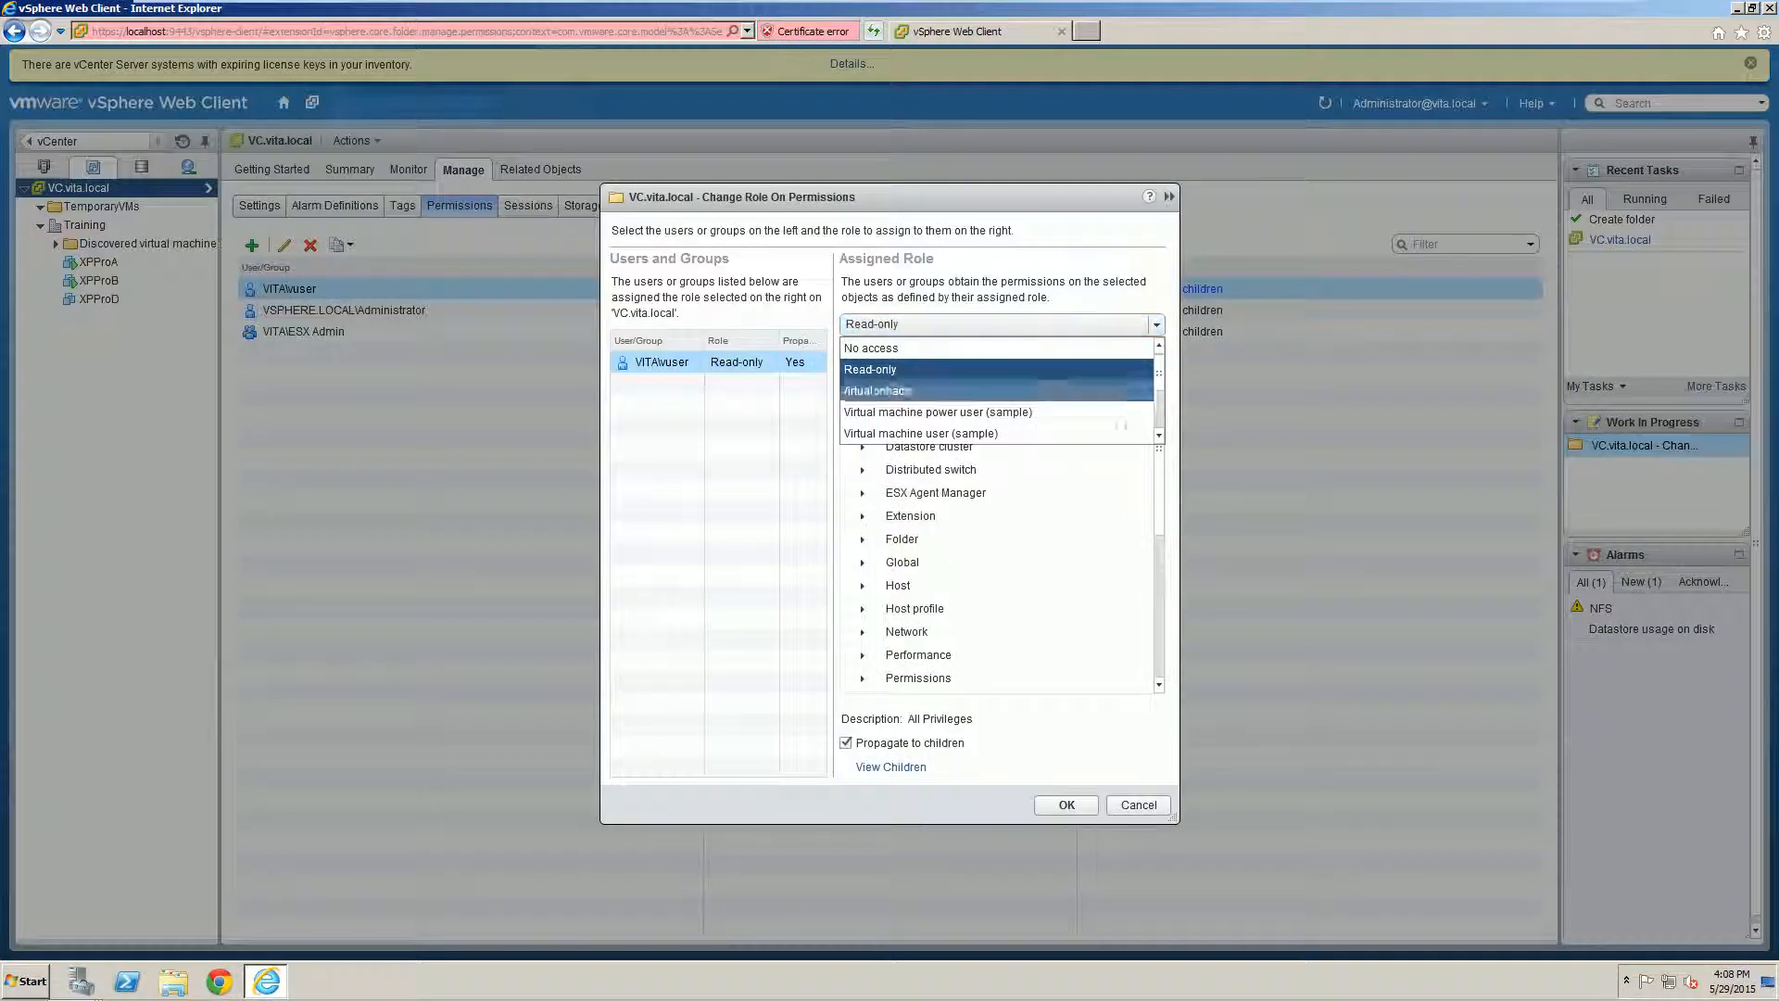
{"action": "left_click", "coordinate": [1159, 433]}
{"action": "left_click", "coordinate": [1159, 432]}
{"action": "left_click", "coordinate": [1159, 432]}
{"action": "left_click", "coordinate": [1159, 433]}
{"action": "left_click", "coordinate": [1159, 432]}
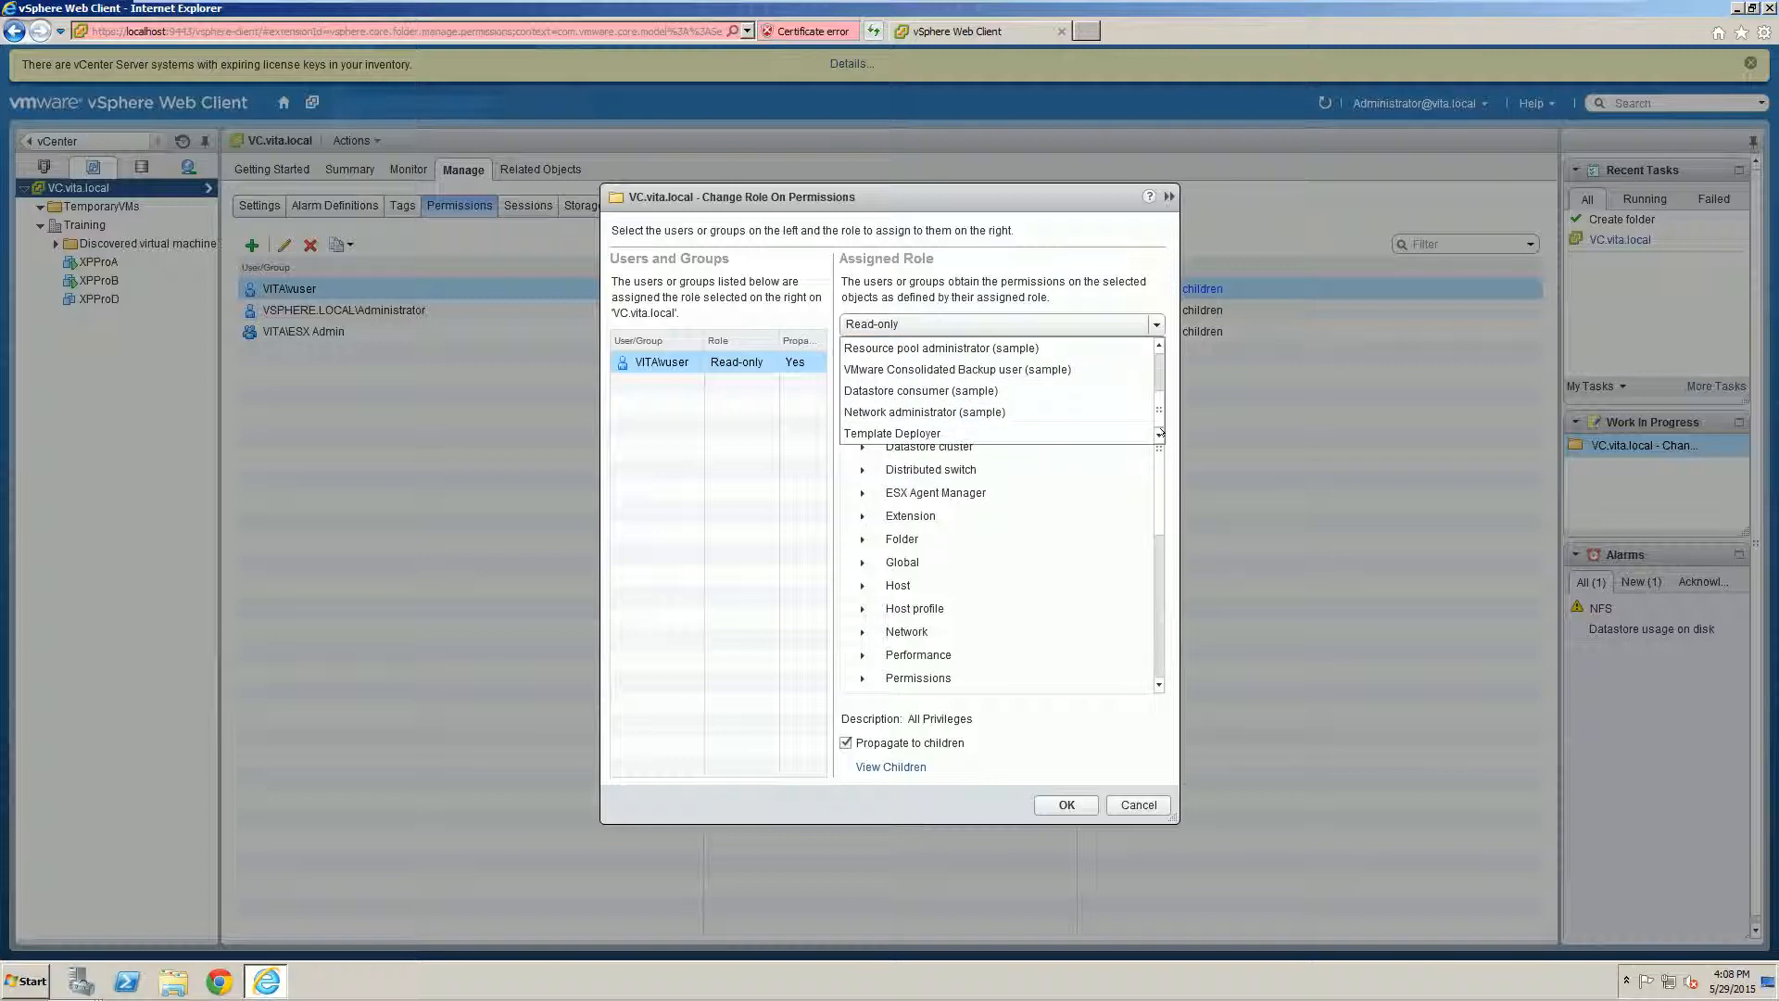
{"action": "left_click", "coordinate": [873, 433]}
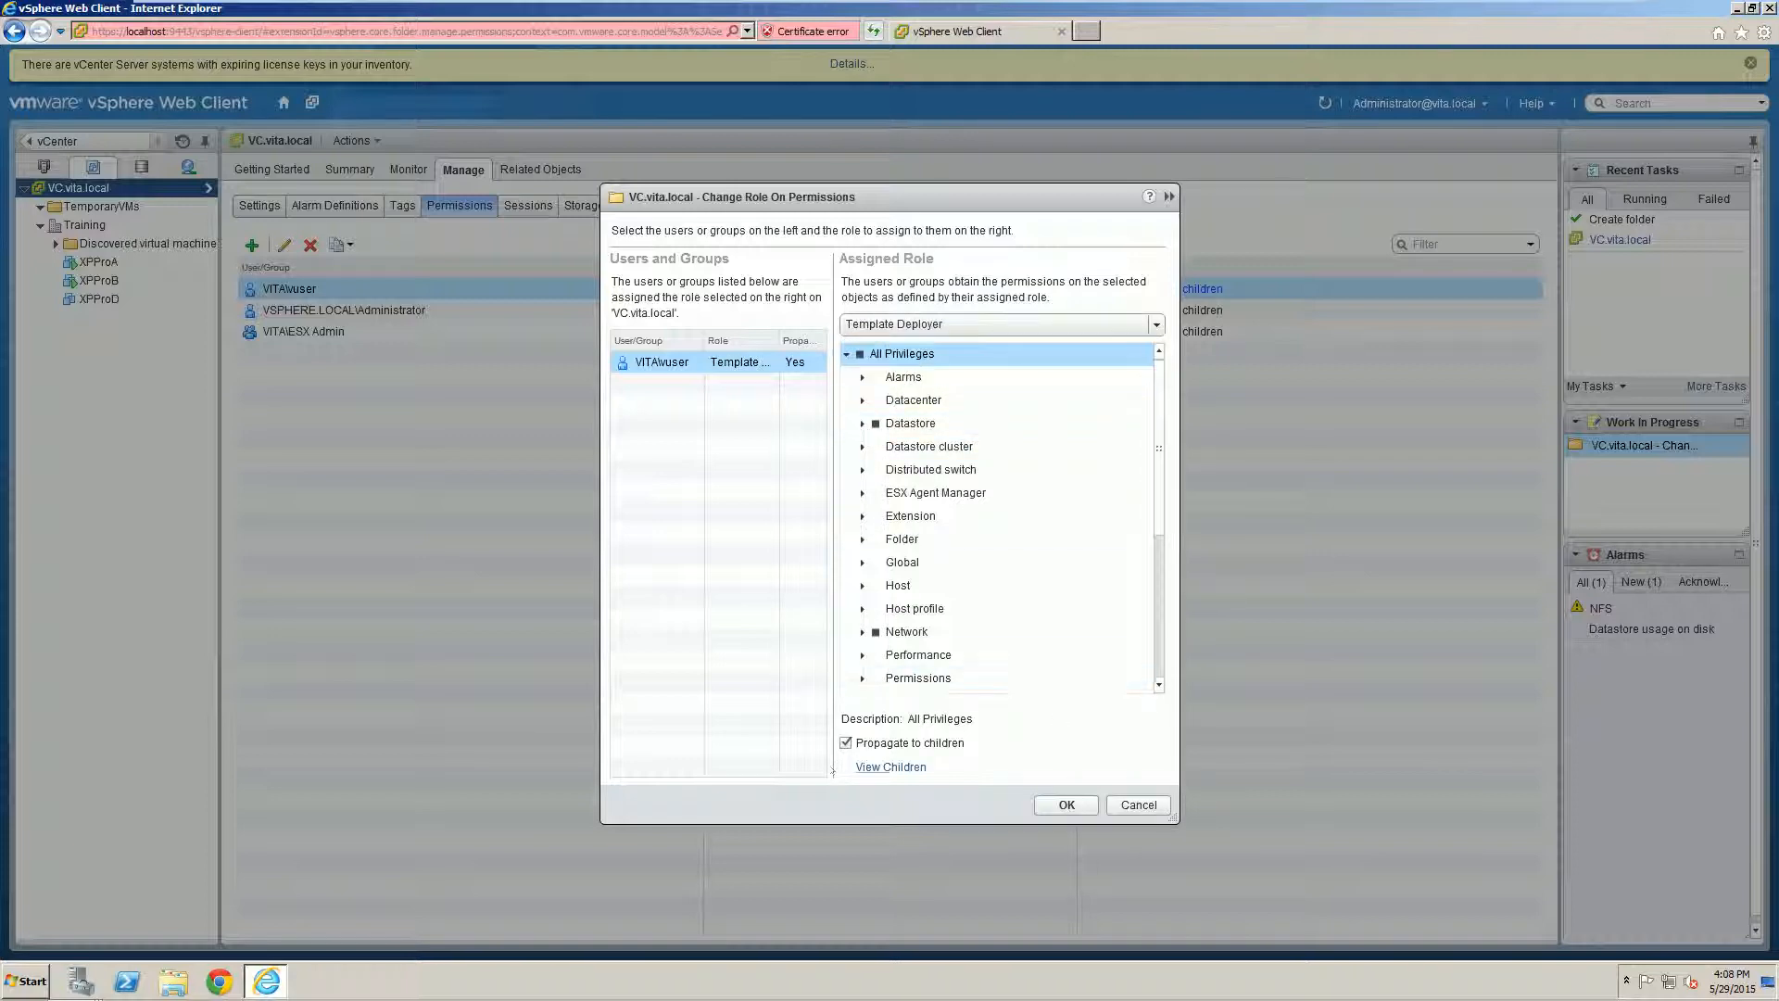
{"action": "left_click", "coordinate": [1067, 804]}
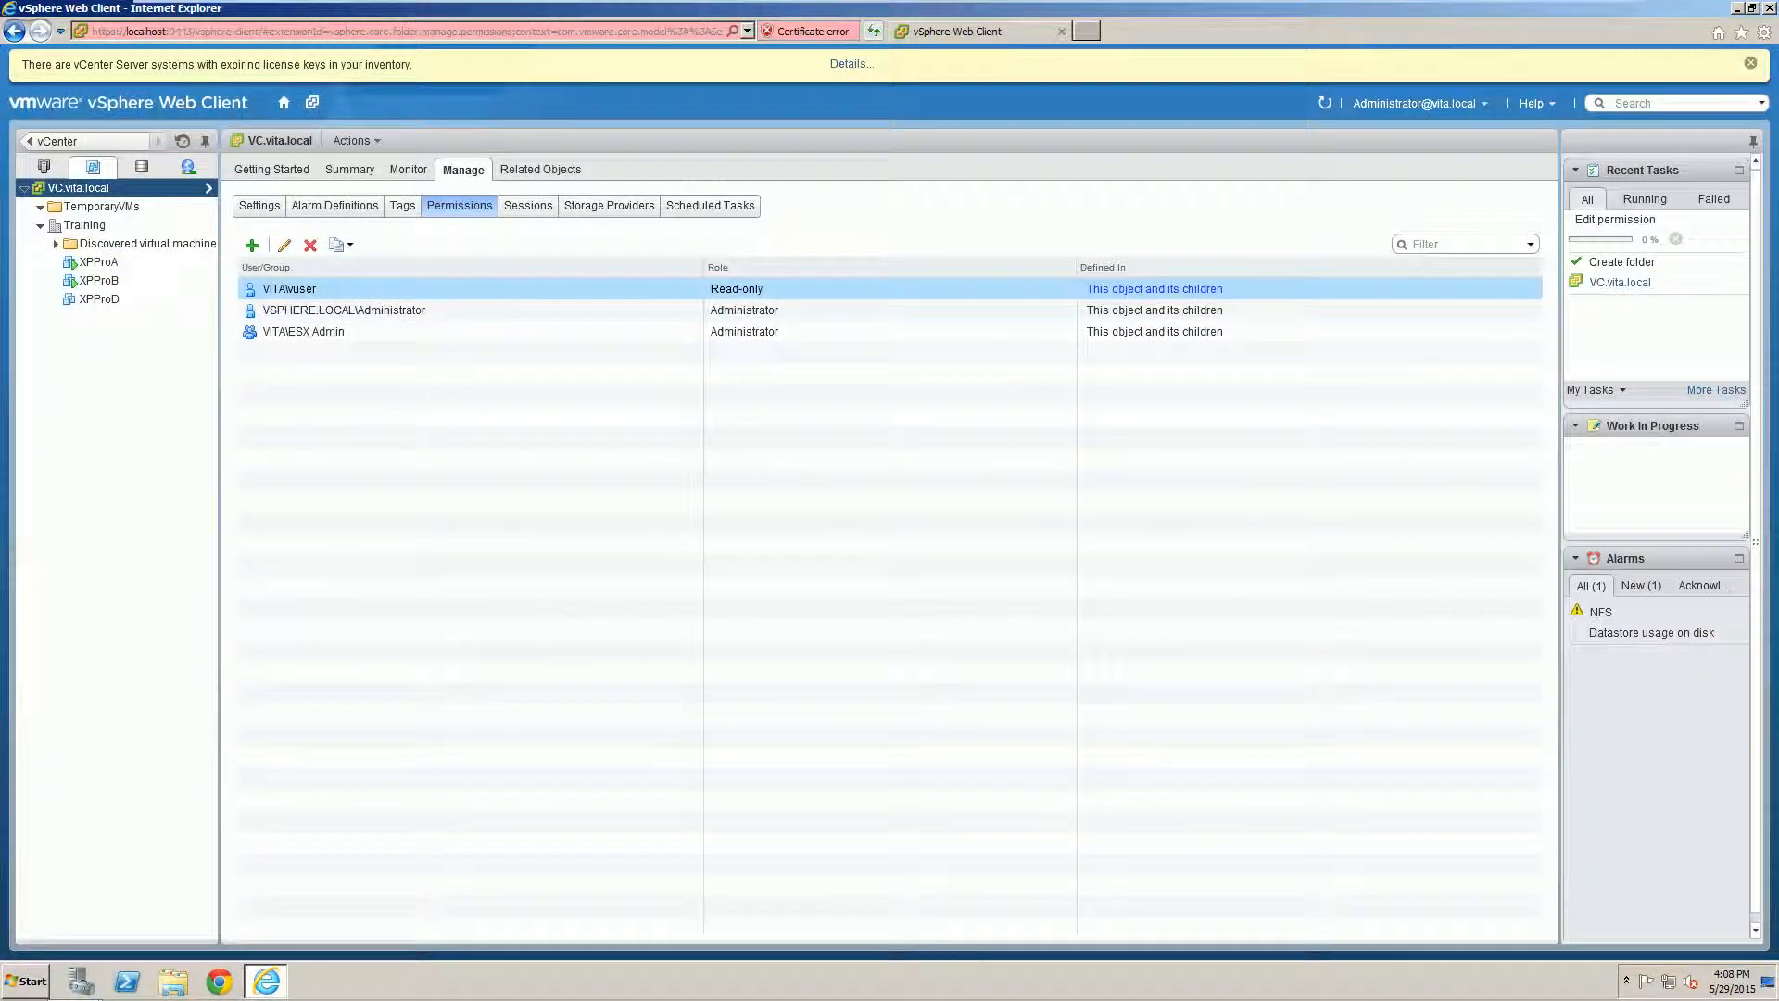